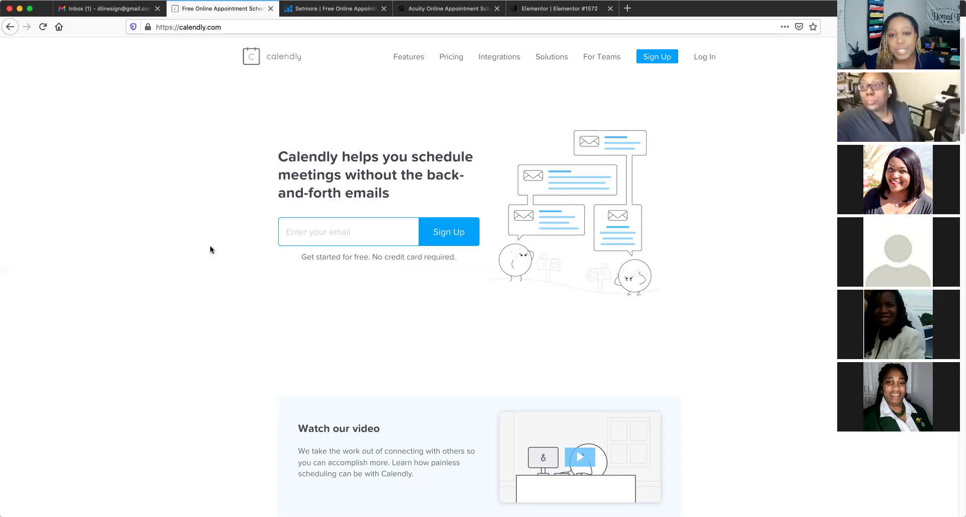
Open Calendly's pricing page and switch to monthly billing to see Premium $10 and Pro $15
click(449, 59)
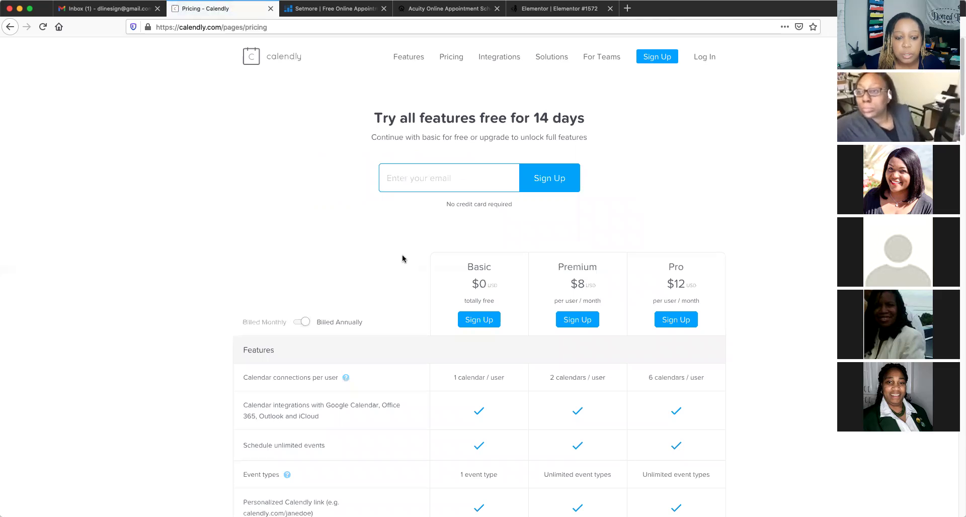
scroll(402, 259, down, 1)
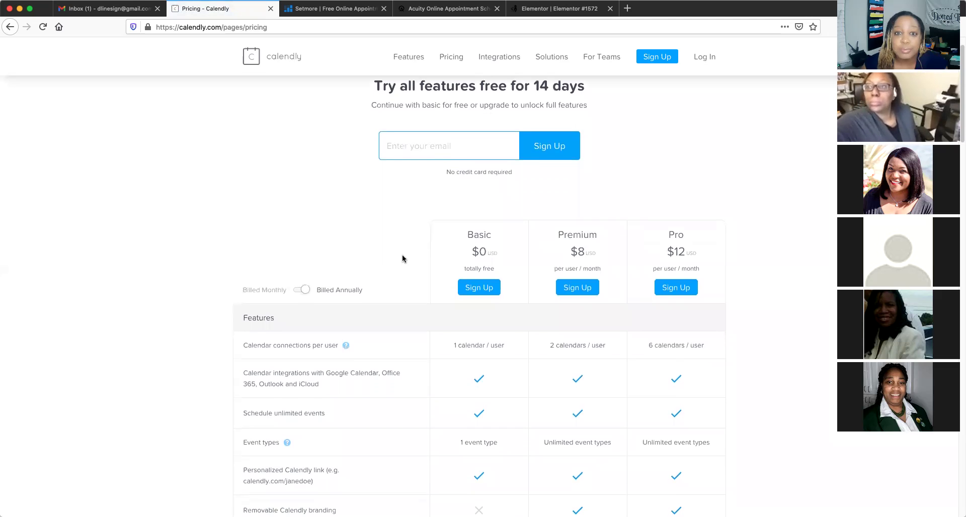
scroll(402, 258, down, 2)
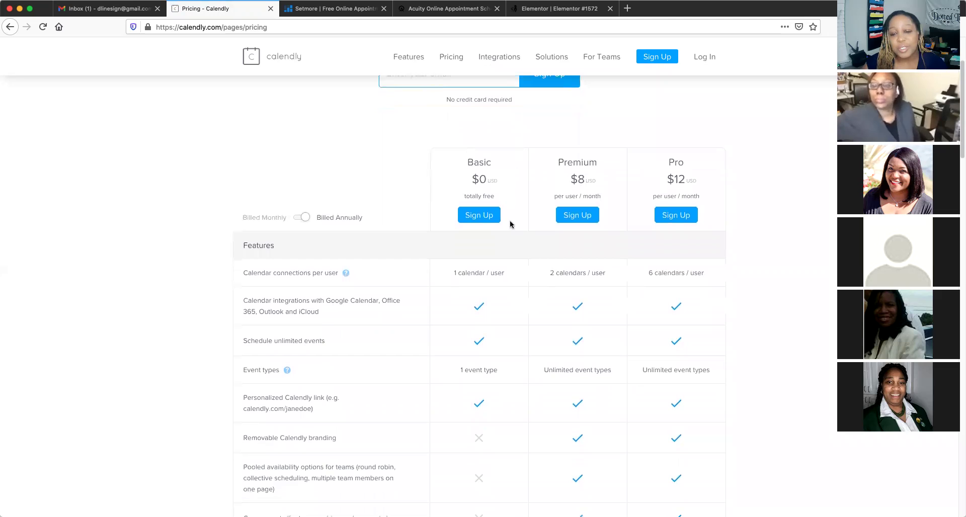
scroll(513, 280, down, 1)
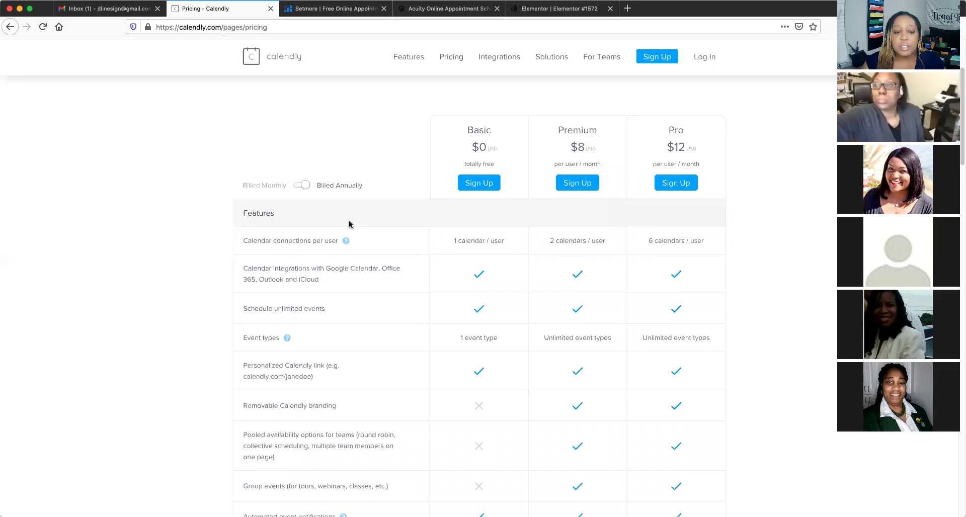
scroll(347, 222, down, 2)
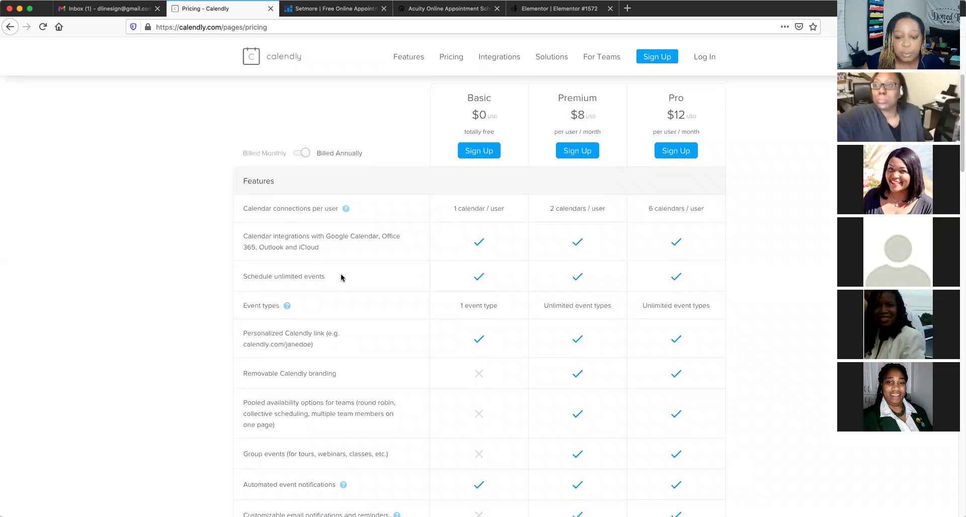
scroll(341, 277, down, 1)
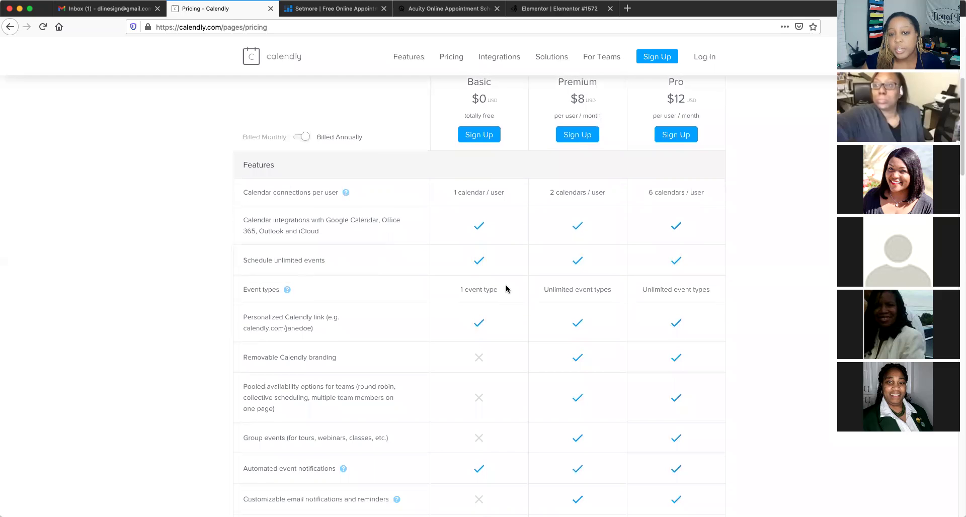
scroll(506, 289, up, 3)
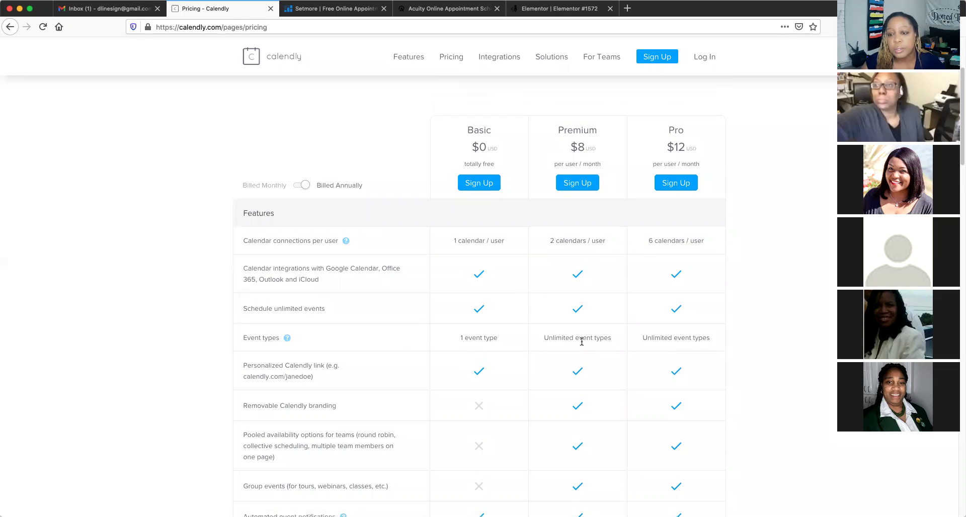
click(298, 186)
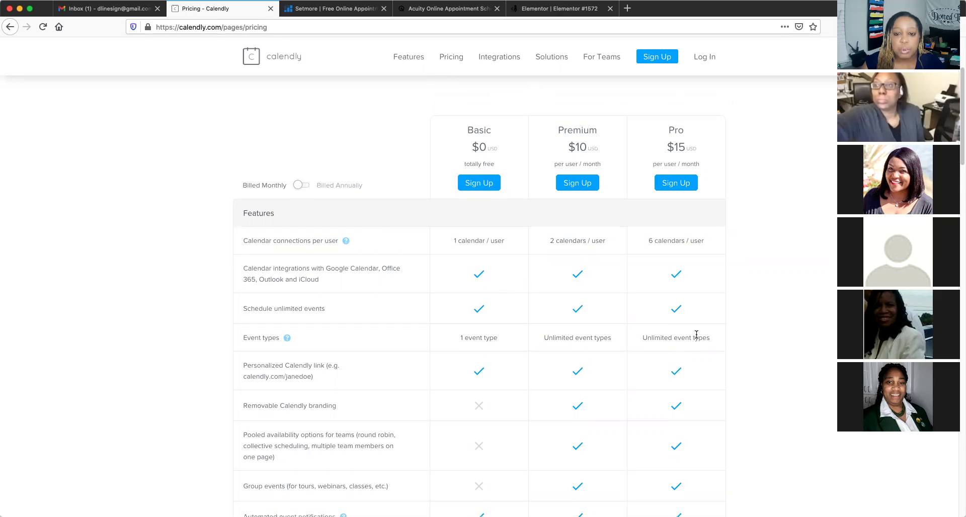
scroll(391, 279, down, 3)
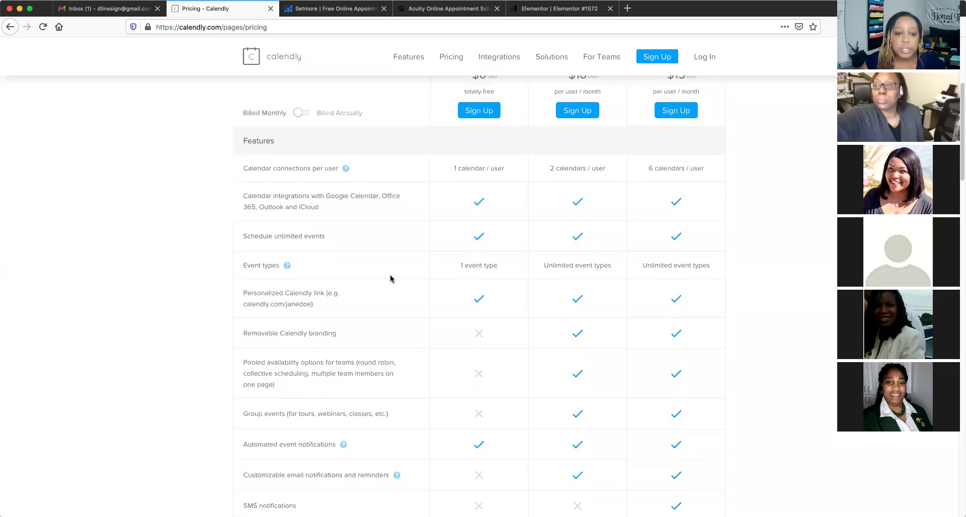
scroll(391, 278, down, 2)
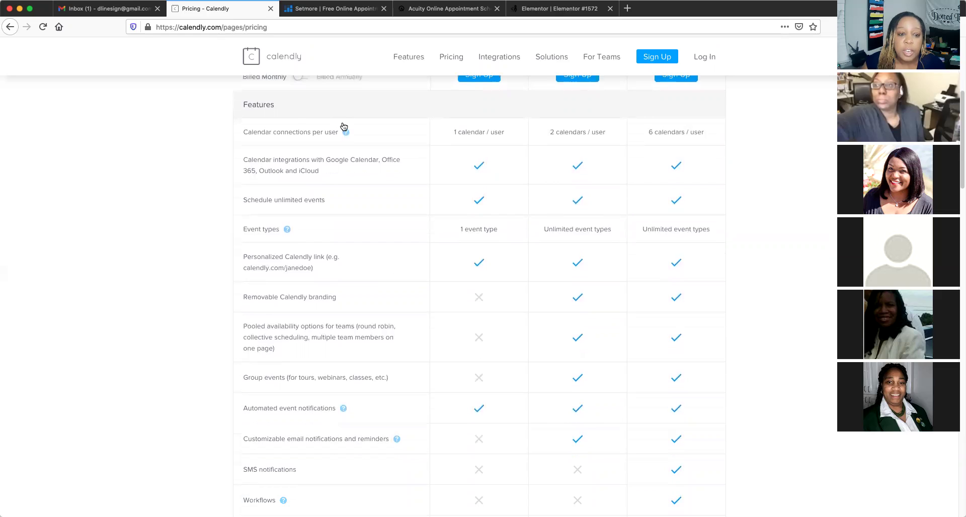
scroll(325, 205, down, 2)
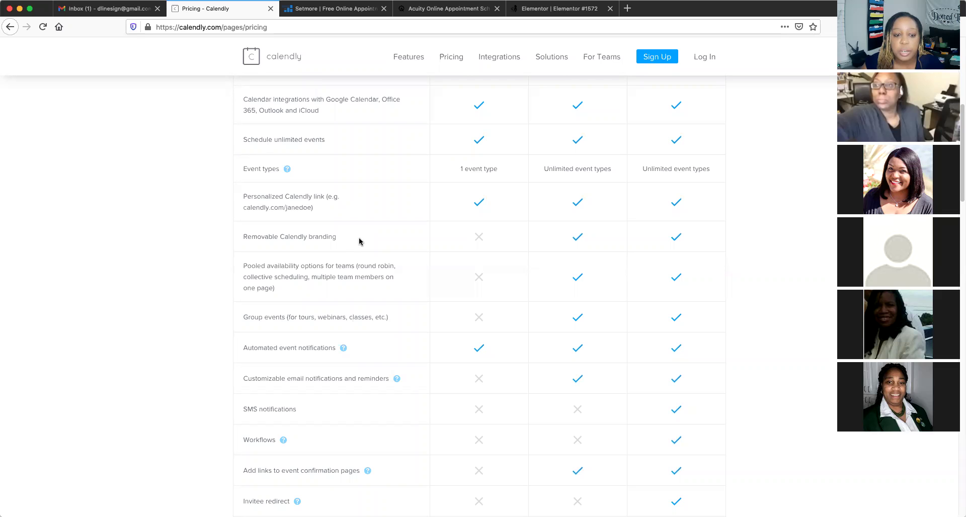
scroll(359, 241, down, 3)
scroll(359, 238, up, 1)
scroll(359, 241, down, 3)
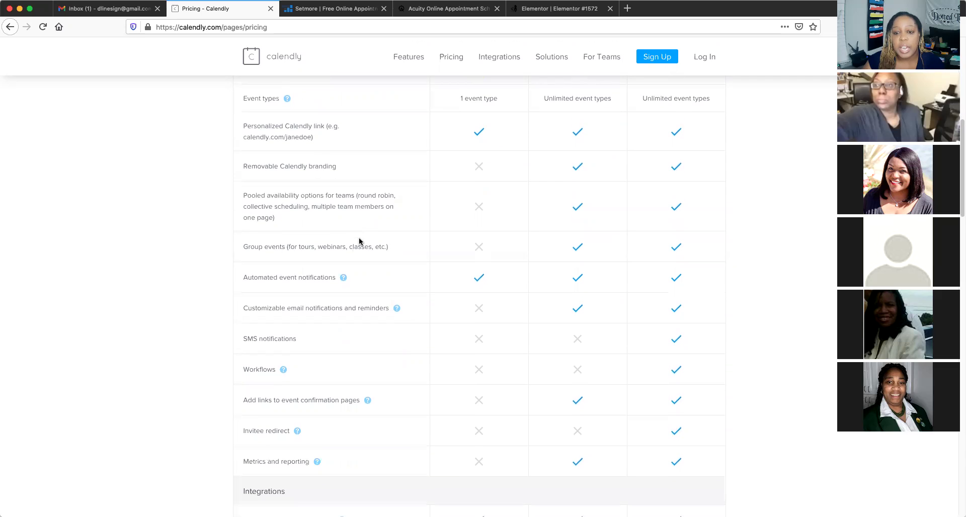
scroll(359, 241, down, 1)
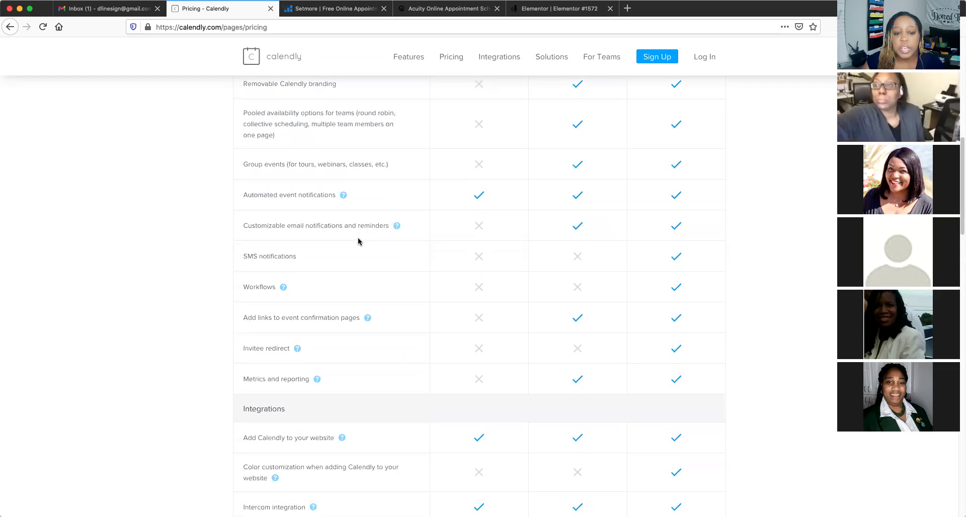
scroll(359, 241, down, 1)
scroll(359, 241, down, 1)
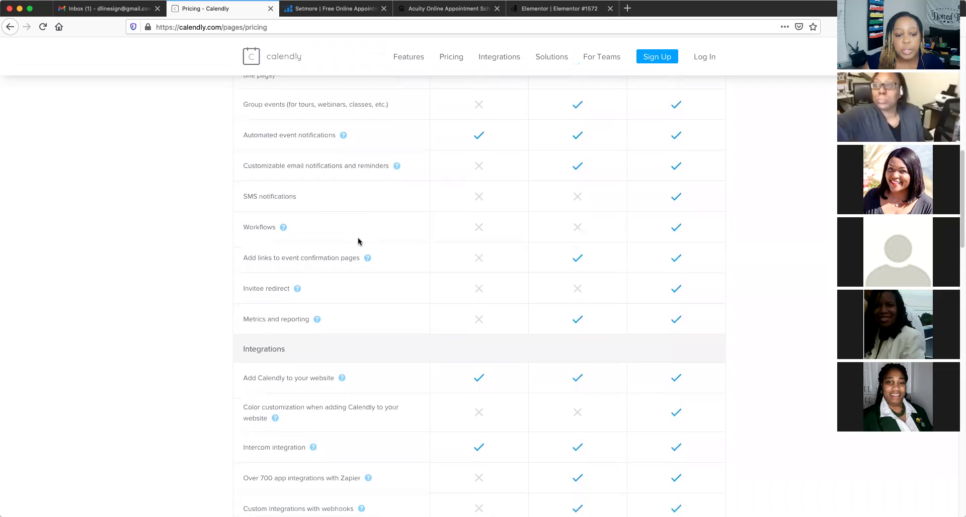
scroll(359, 242, down, 2)
scroll(358, 241, down, 5)
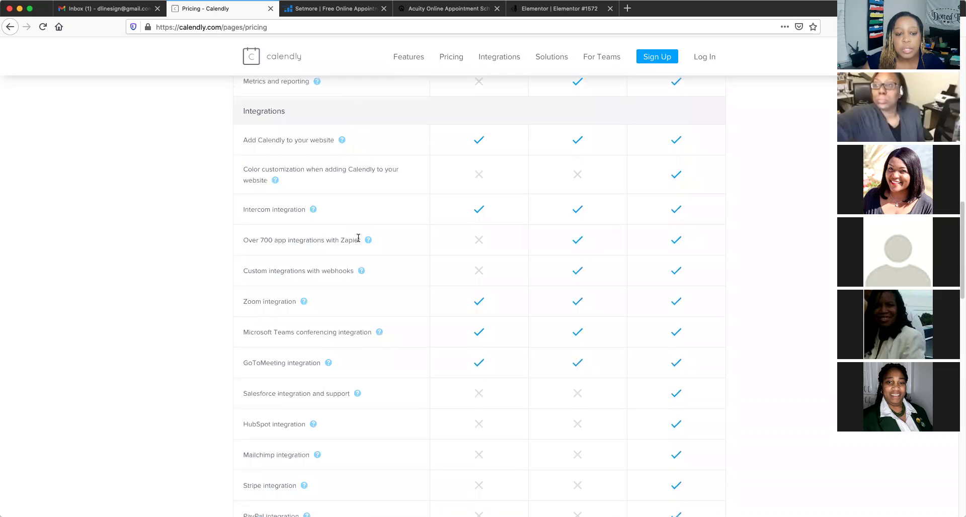
scroll(358, 238, down, 2)
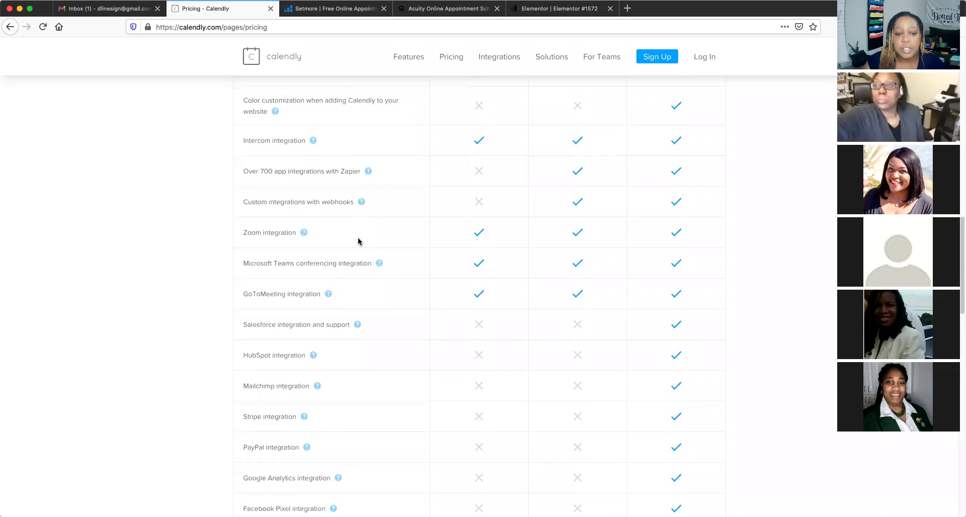
scroll(365, 238, down, 1)
scroll(365, 238, down, 1)
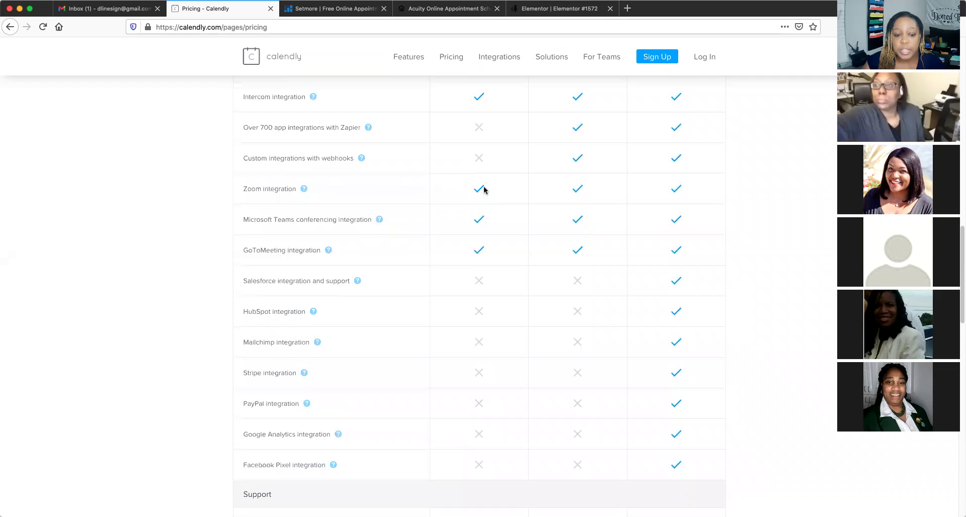
scroll(339, 245, down, 1)
scroll(339, 245, down, 3)
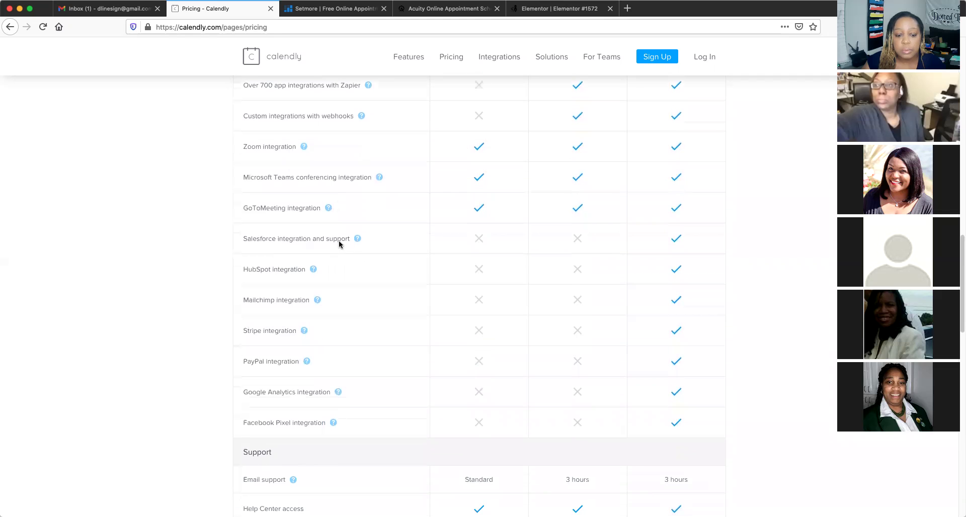
scroll(339, 245, down, 2)
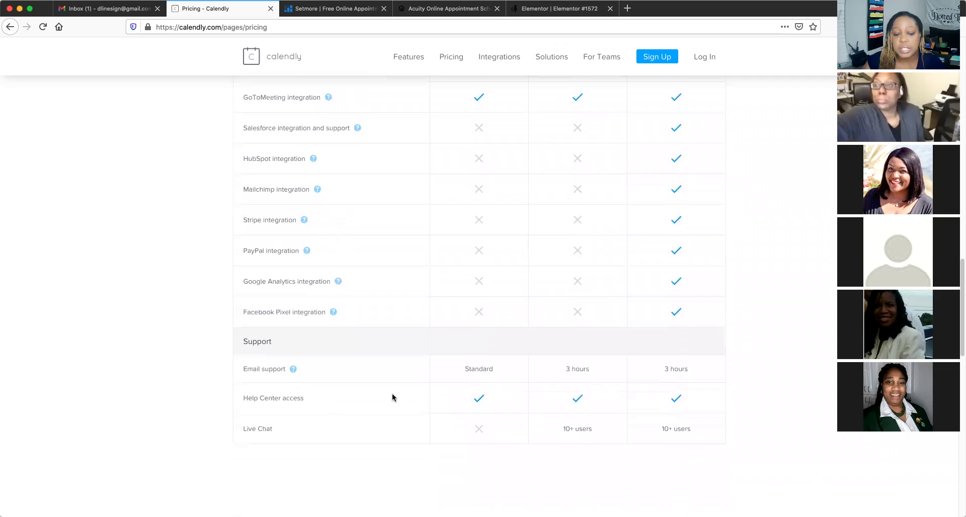
scroll(389, 375, up, 5)
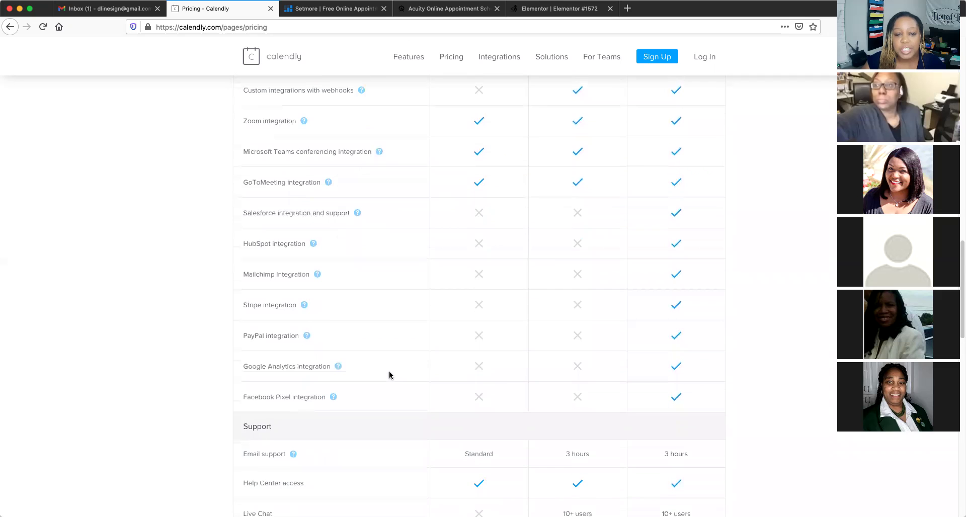
scroll(389, 375, up, 4)
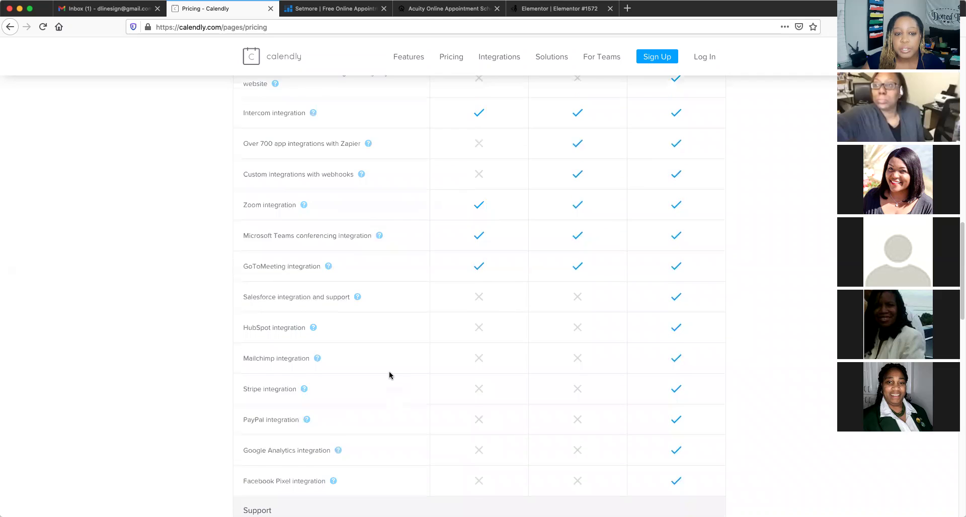
scroll(389, 375, up, 4)
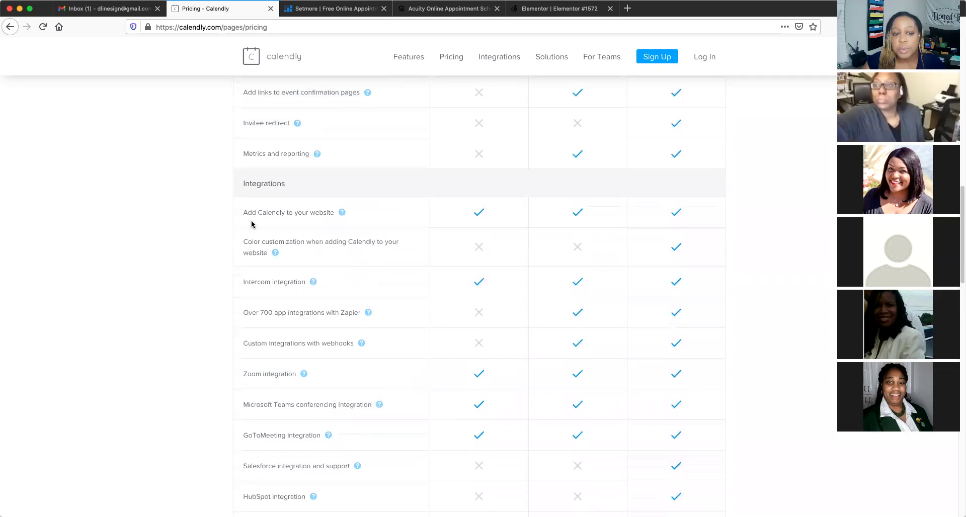
scroll(371, 228, up, 1)
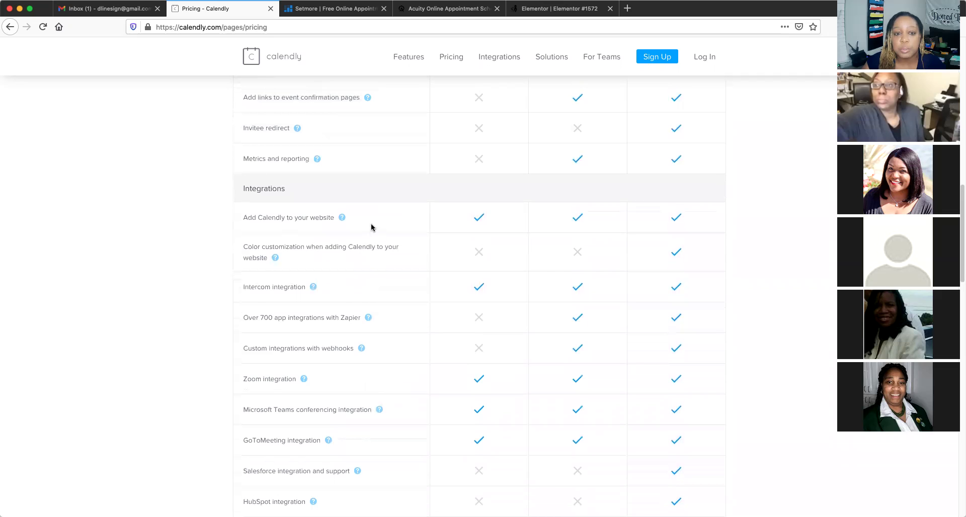
scroll(371, 227, up, 1)
scroll(370, 227, up, 2)
scroll(370, 227, up, 1)
scroll(370, 227, up, 1)
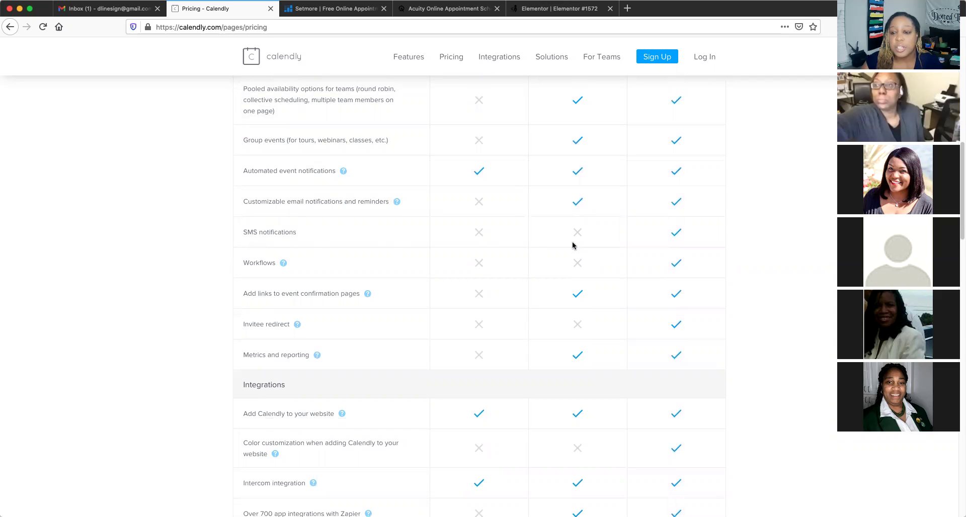
scroll(683, 238, up, 2)
scroll(684, 238, up, 6)
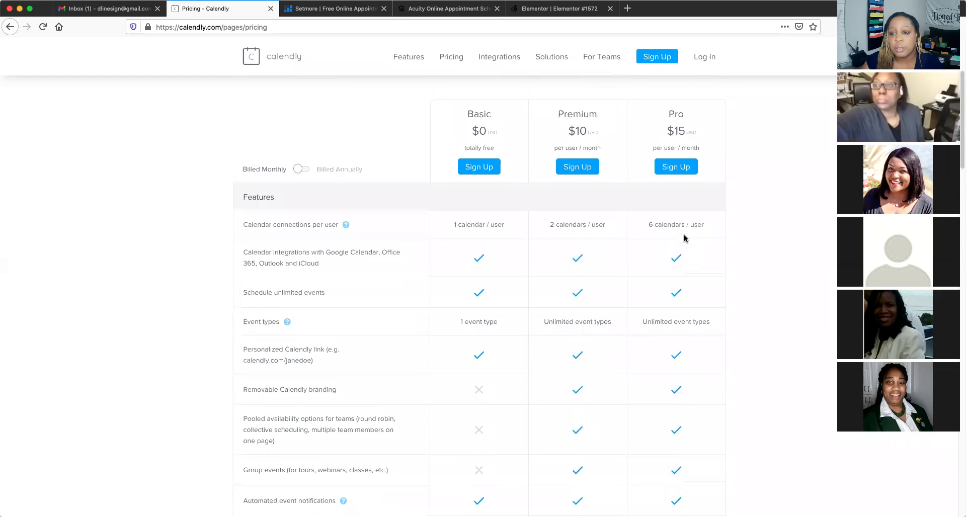
scroll(684, 237, up, 1)
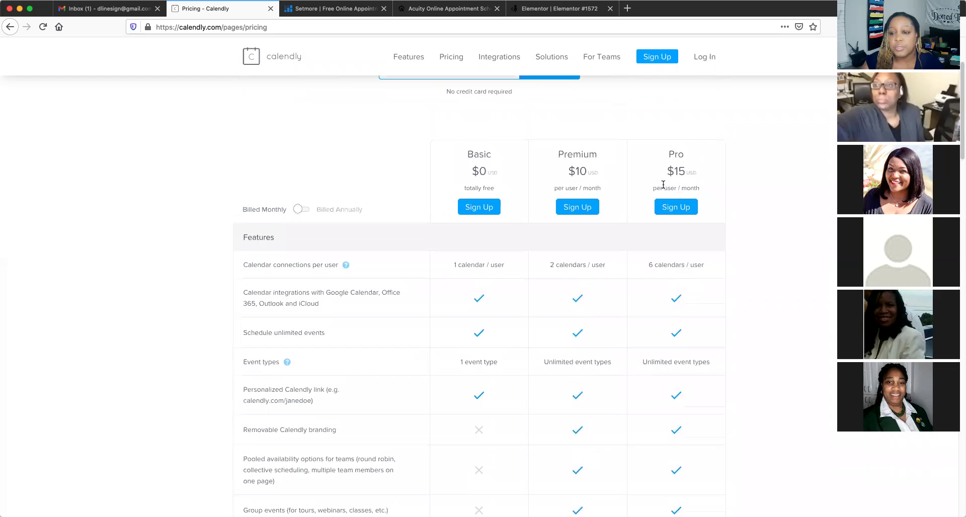
click(307, 211)
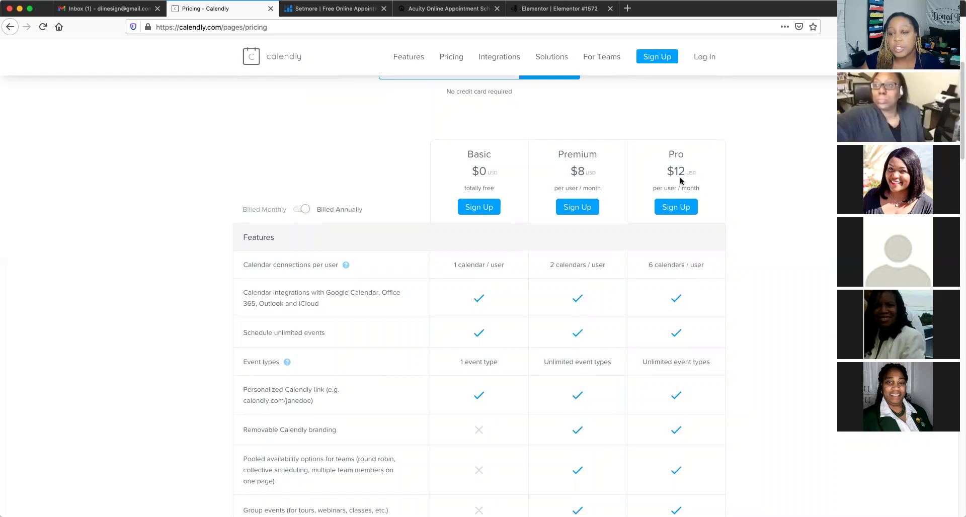
click(298, 212)
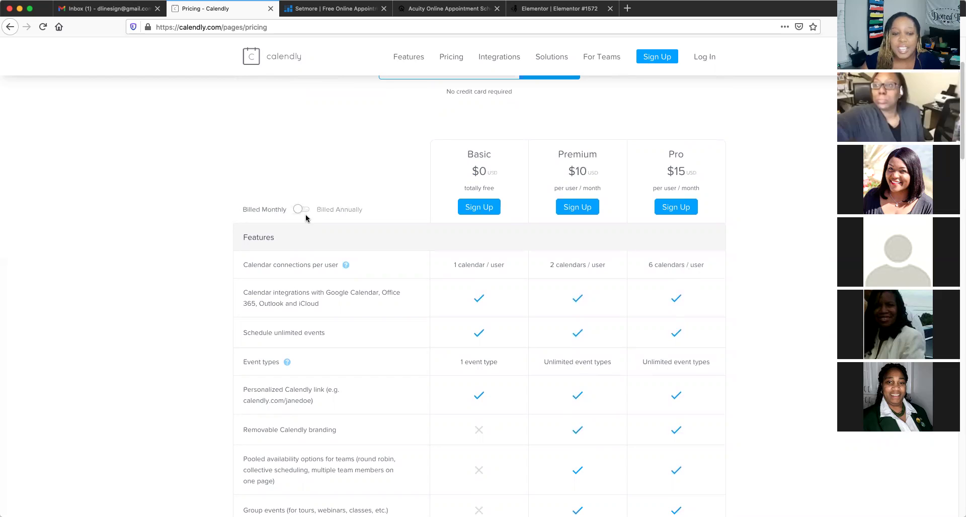
scroll(355, 271, up, 4)
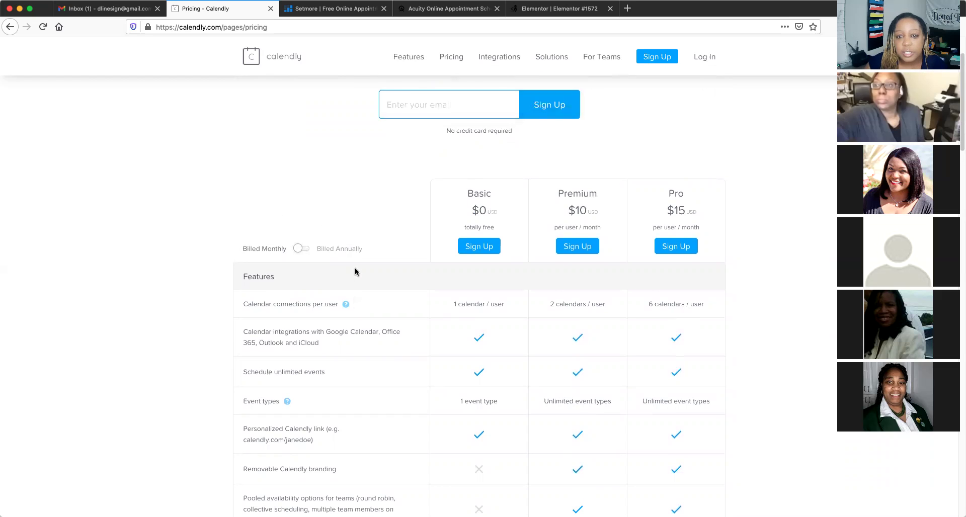
click(406, 175)
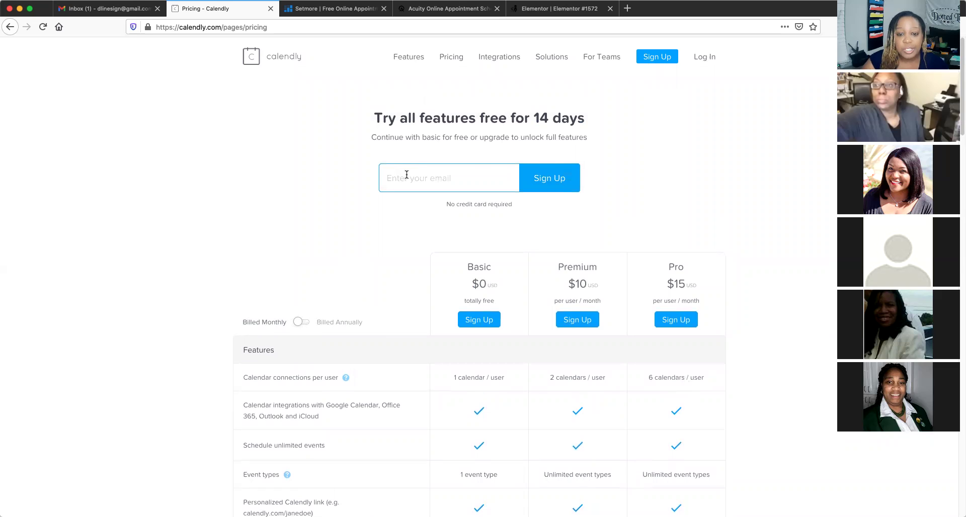
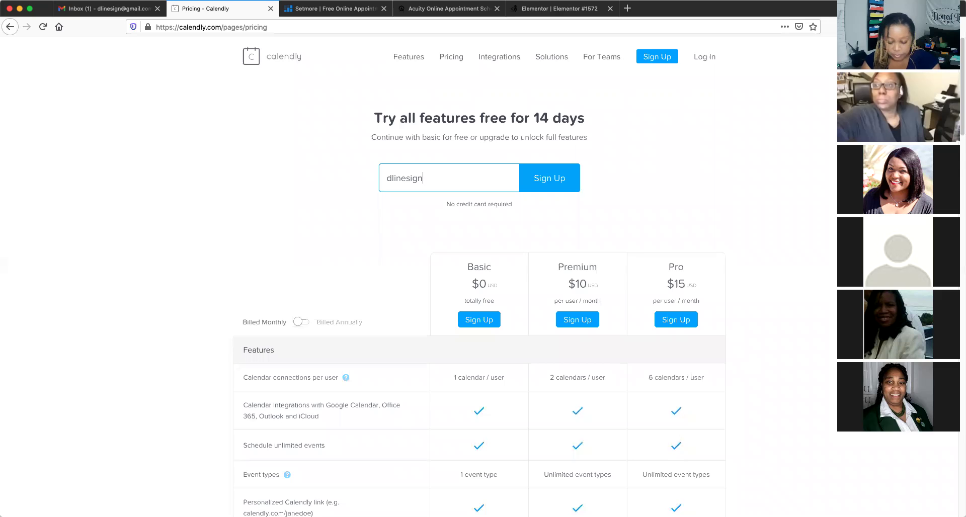
Enter your e-mail address on the Pricing page and start signing up
click(550, 178)
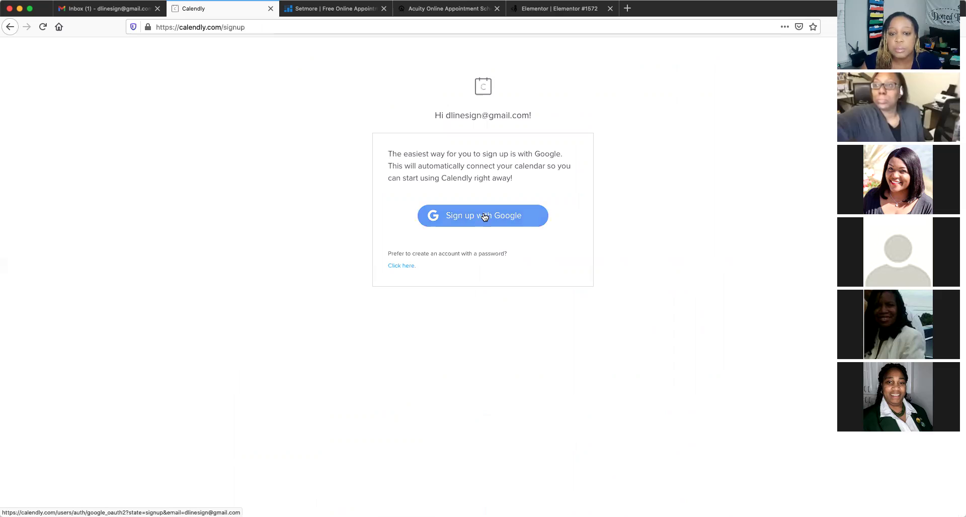
Sign up with your Google account and allow Calendly access to its calendar
click(484, 216)
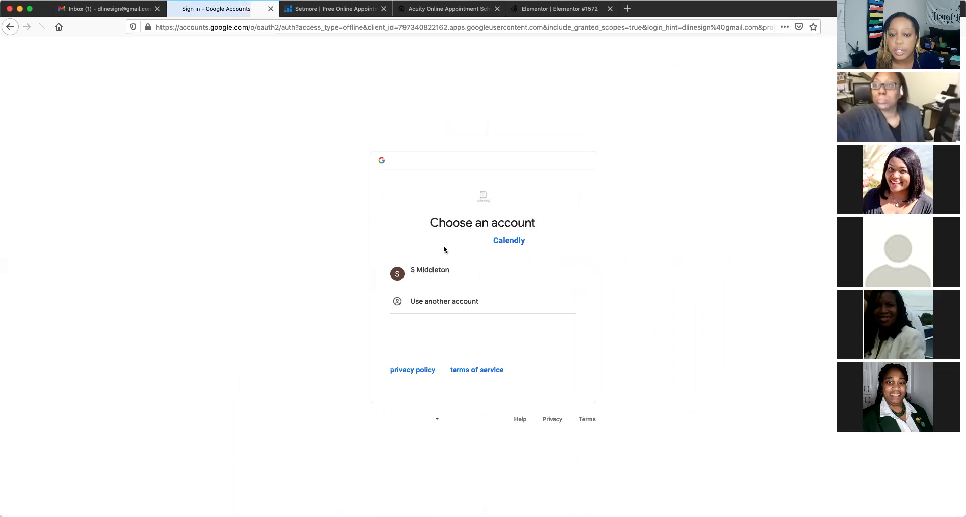
click(431, 270)
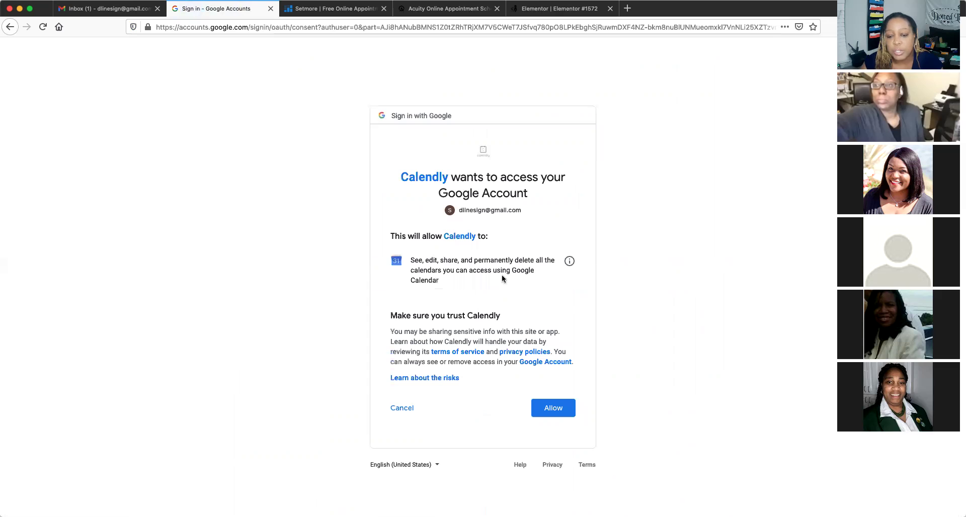
click(555, 412)
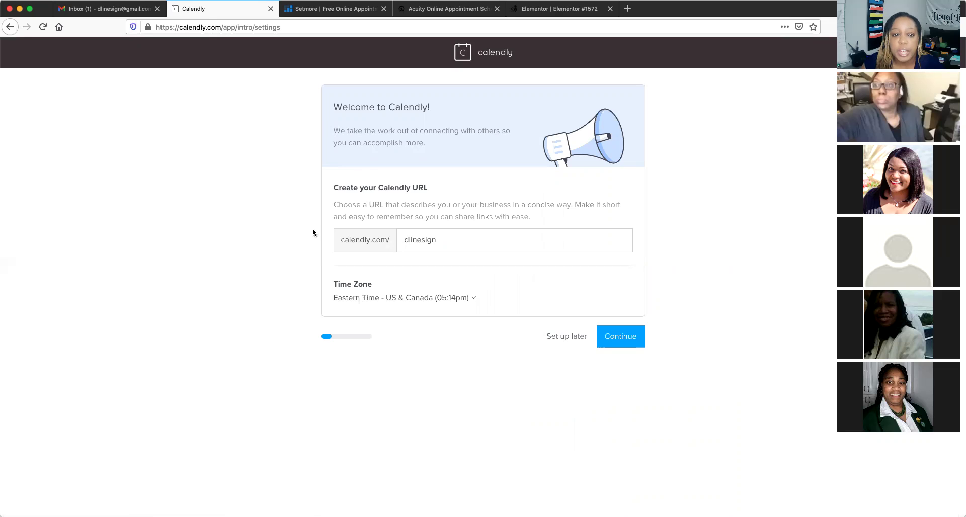
Accept the booking link, connected calendar and Monday–Friday 9am–5pm availability
click(628, 342)
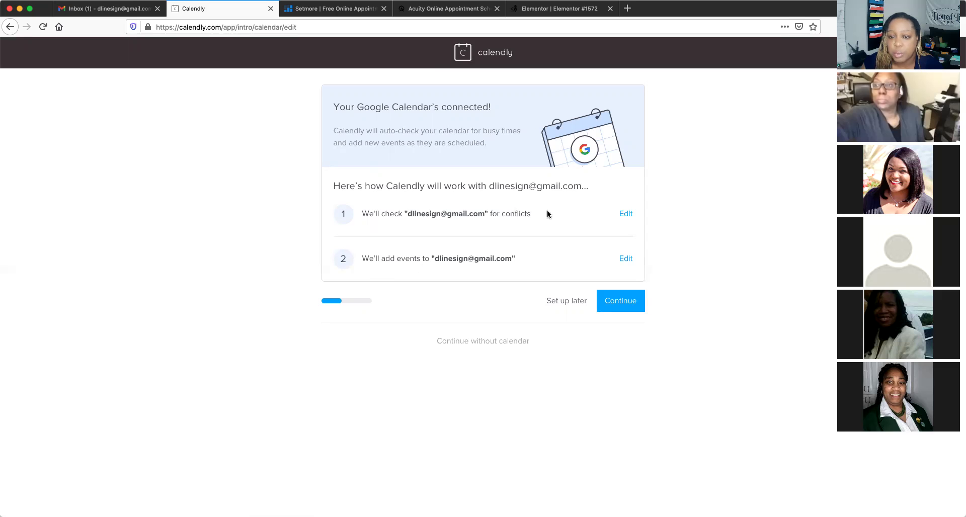
click(619, 304)
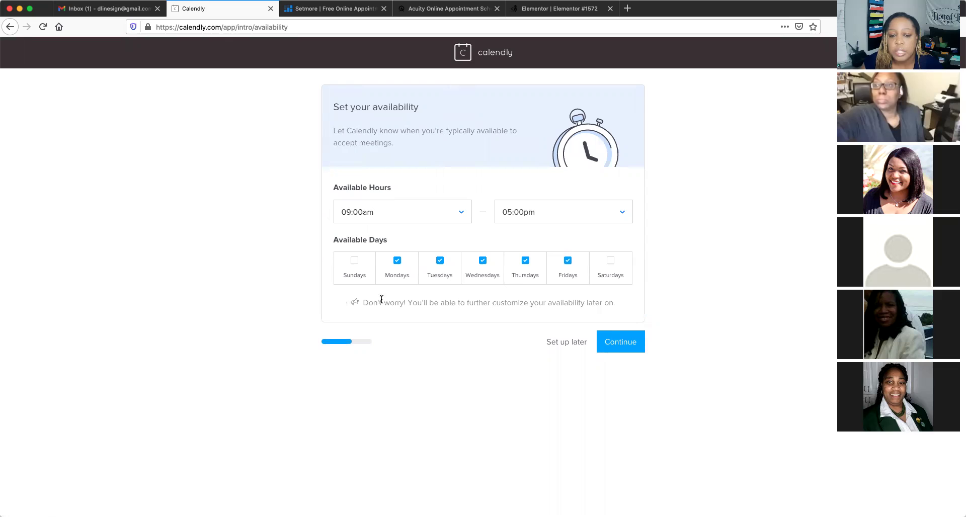
click(625, 346)
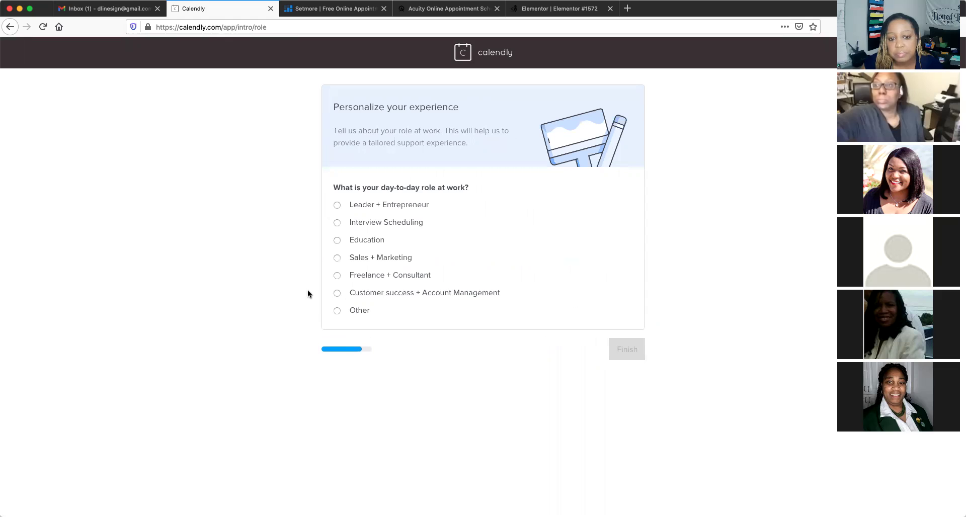
Choose Leader + Entrepreneur as the role, finish onboarding, and start a new event type
click(336, 204)
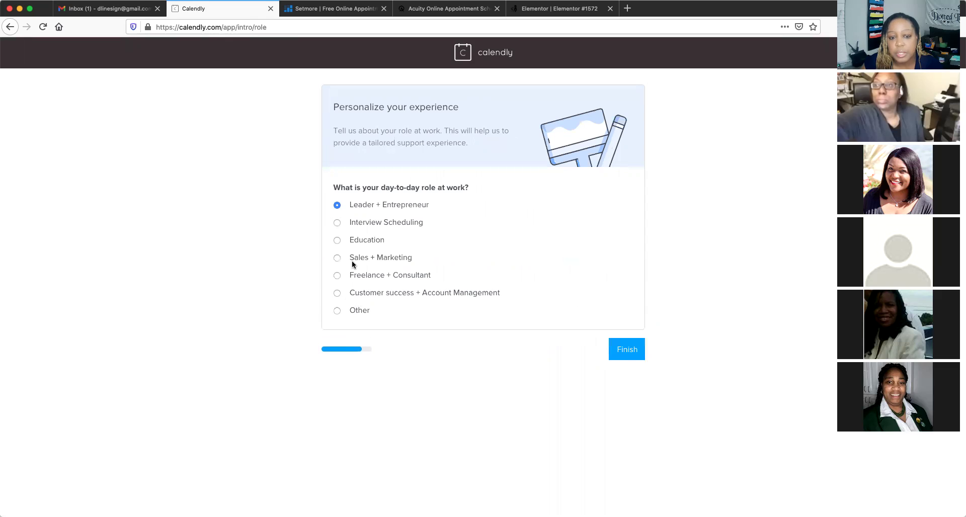
click(633, 352)
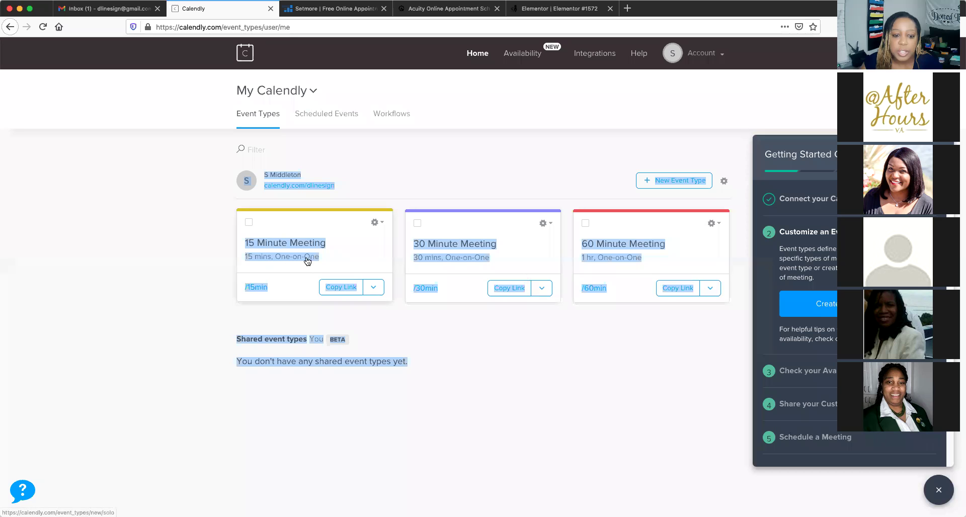
click(822, 310)
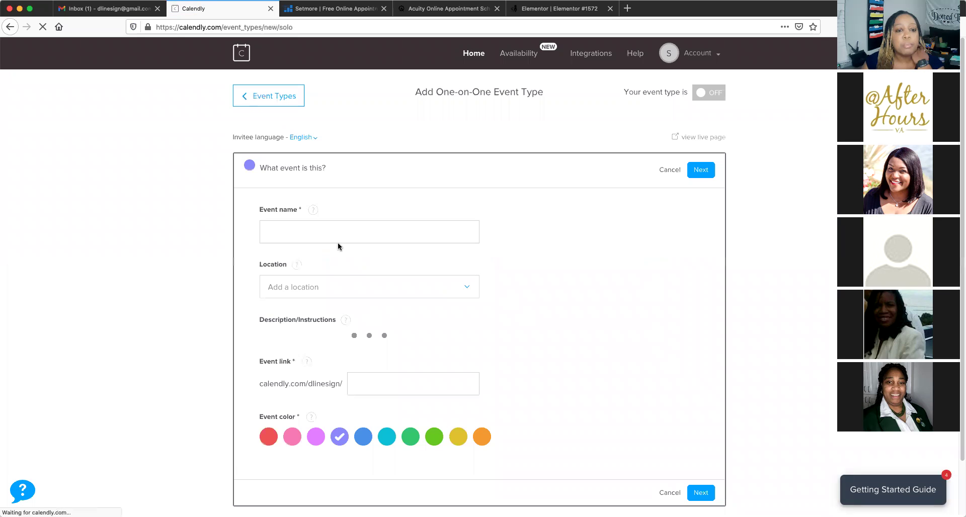
Name the event 'Mobile Notary Appointment' and describe it as 'Let me notarize your documents.'
click(314, 228)
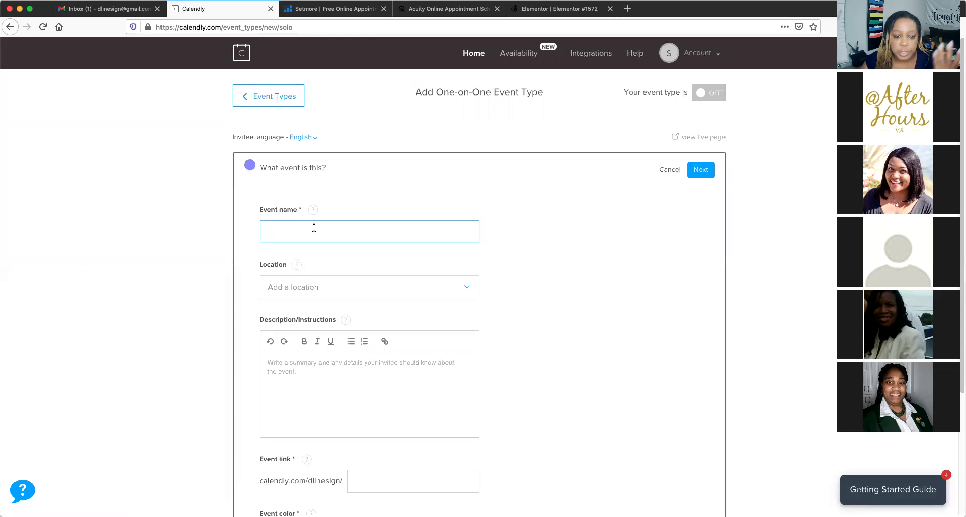
text(Mob)
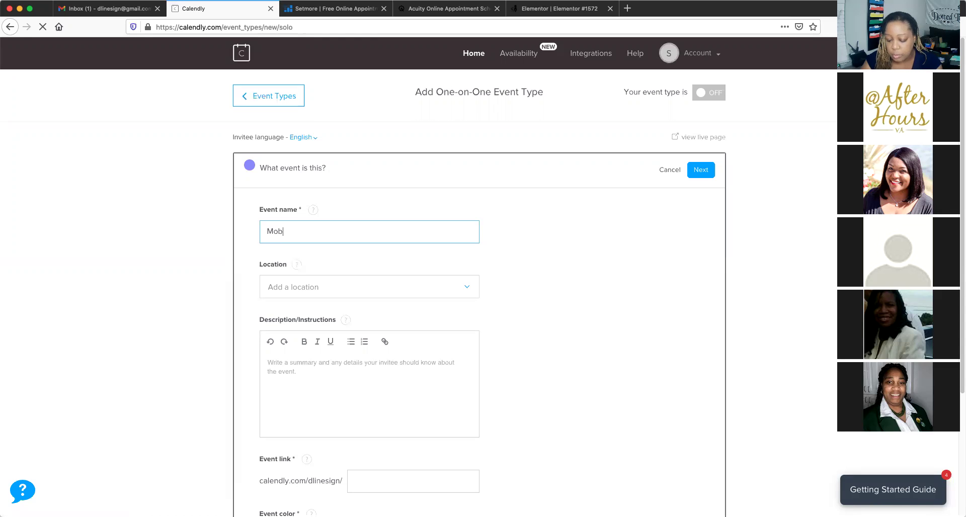
text(ile Notar)
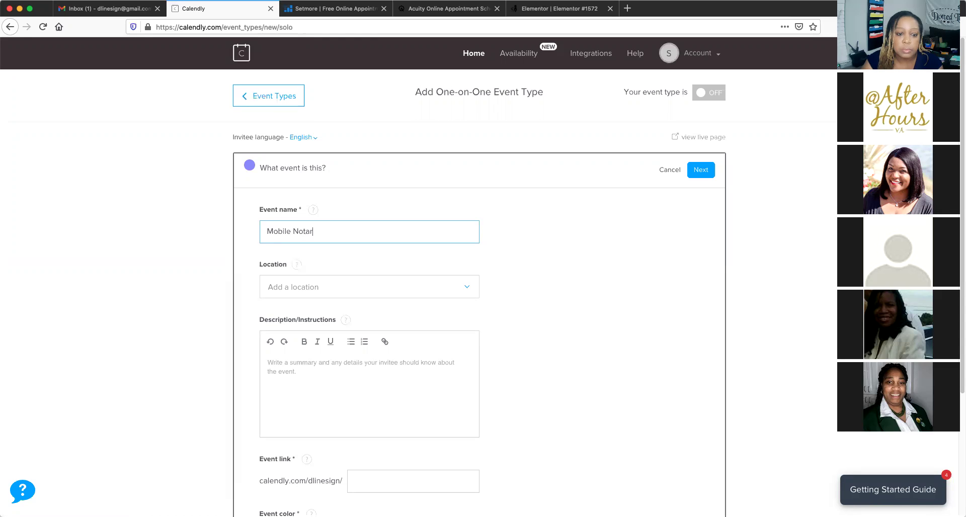
text(y Appointment)
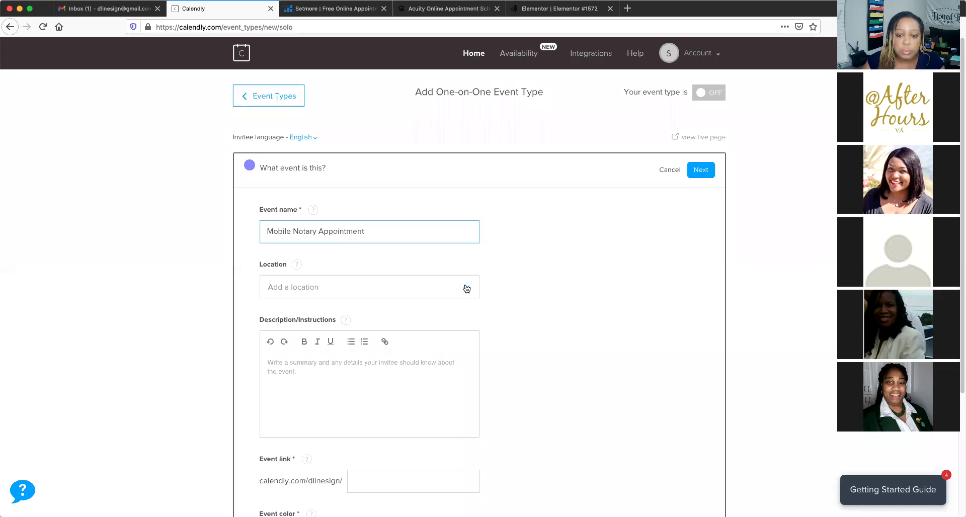
scroll(524, 274, down, 1)
scroll(286, 323, down, 1)
click(288, 320)
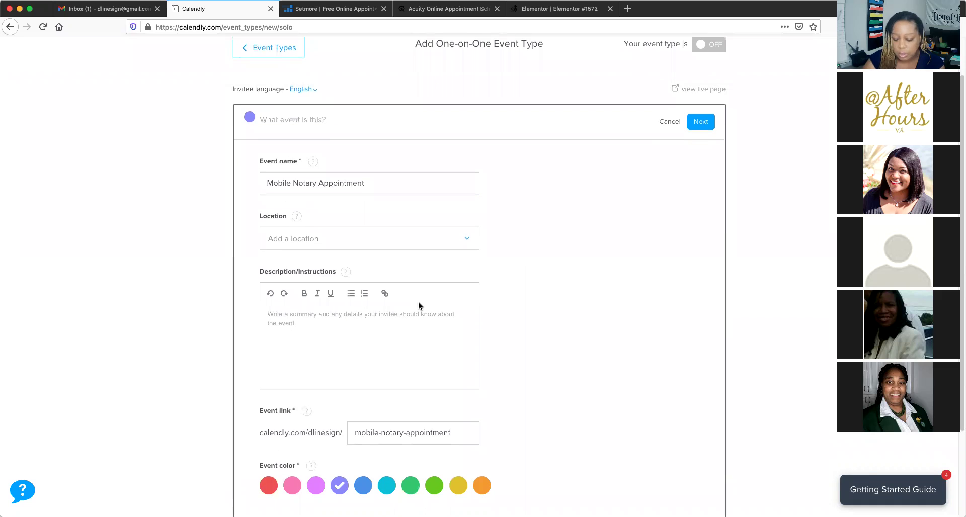
text(Let me s)
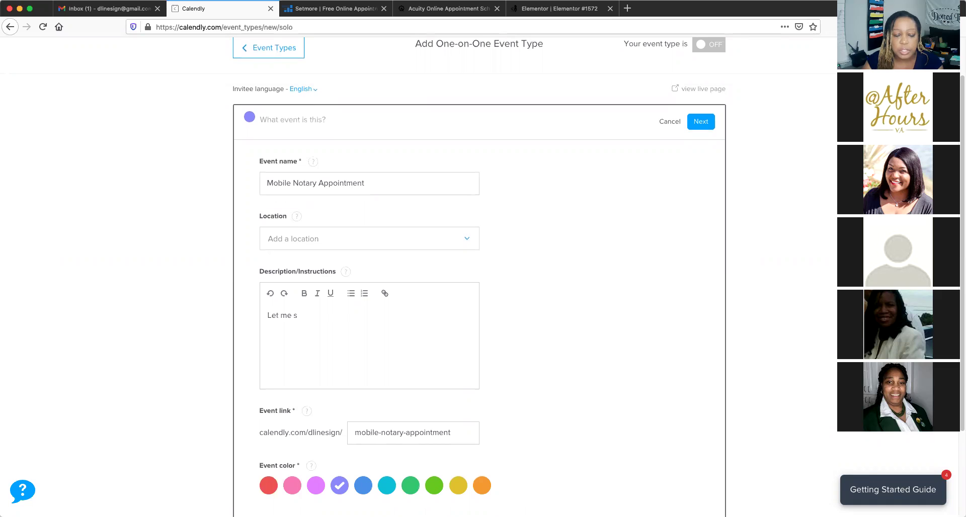
key(BackSpace)
text(notarize)
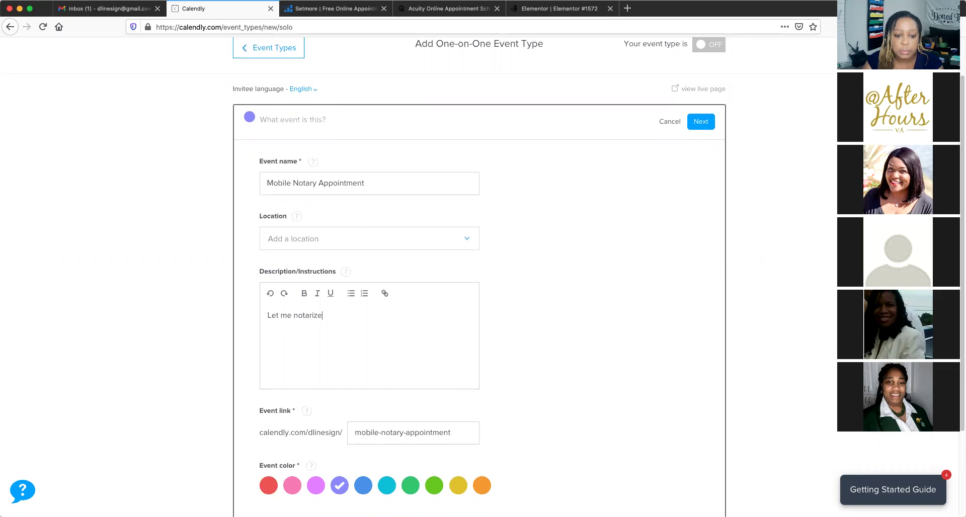
text( your document)
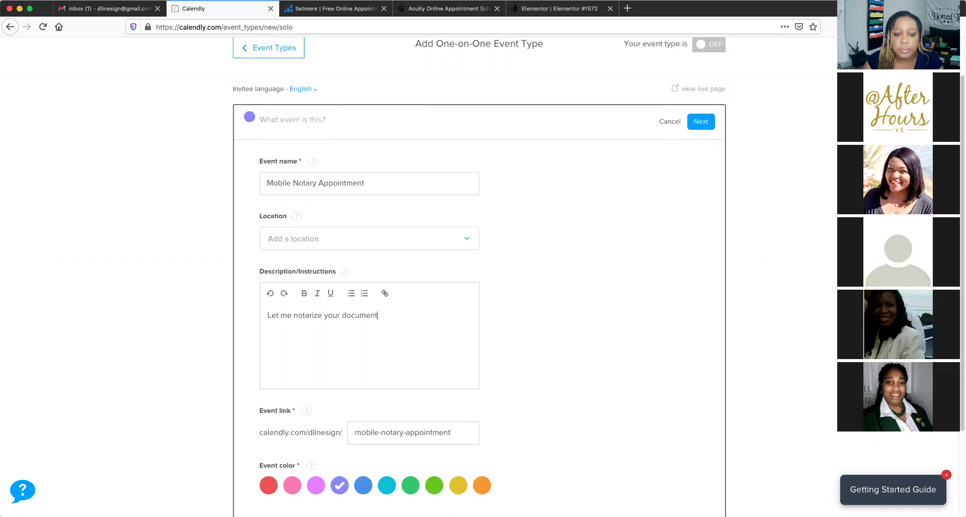
text(s.)
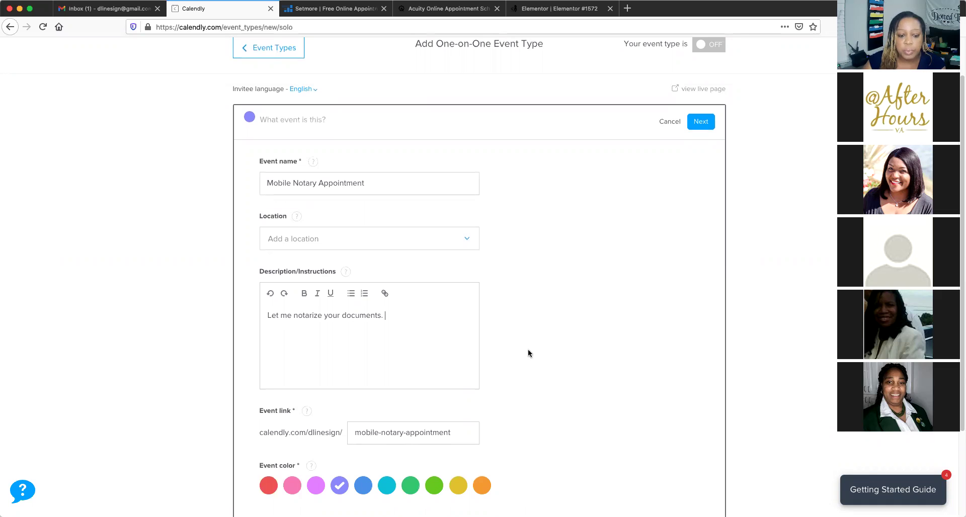
scroll(528, 351, down, 3)
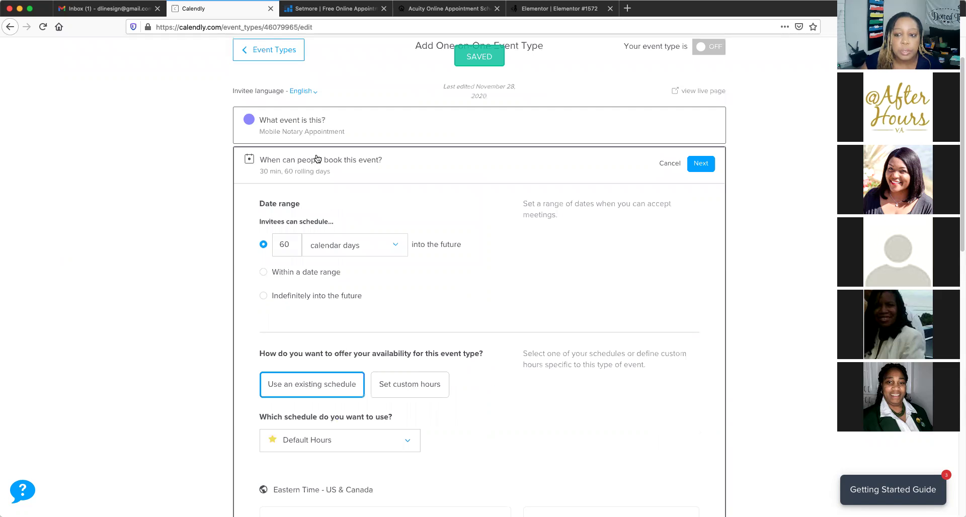
scroll(425, 172, down, 1)
scroll(425, 172, down, 1)
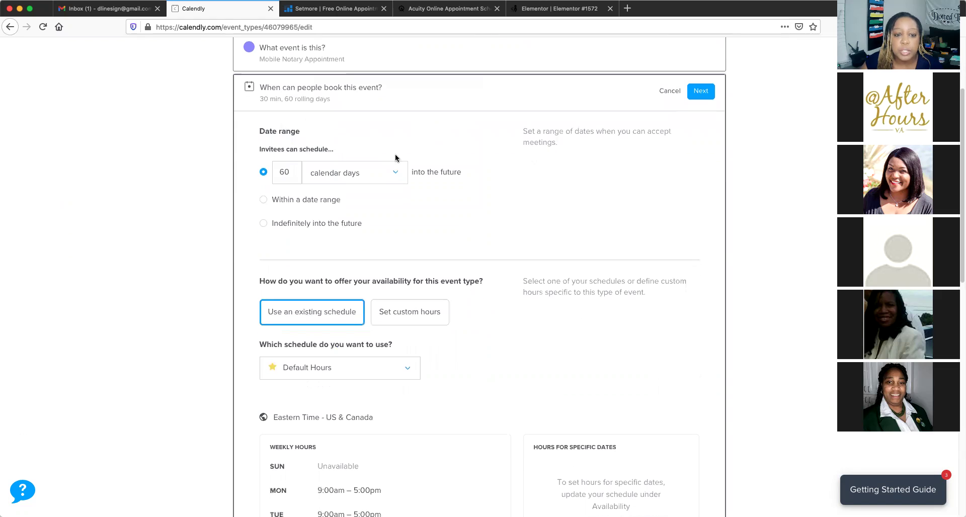
scroll(400, 233, down, 2)
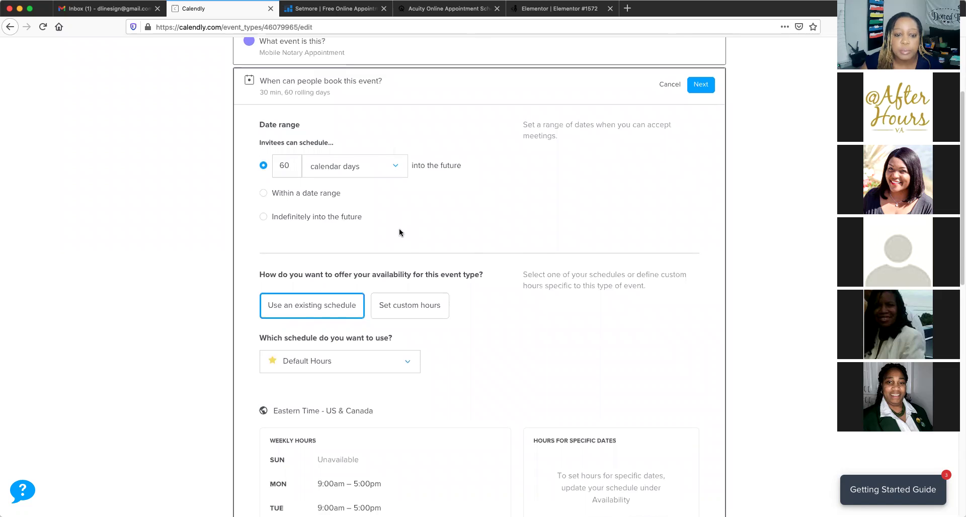
scroll(400, 233, up, 1)
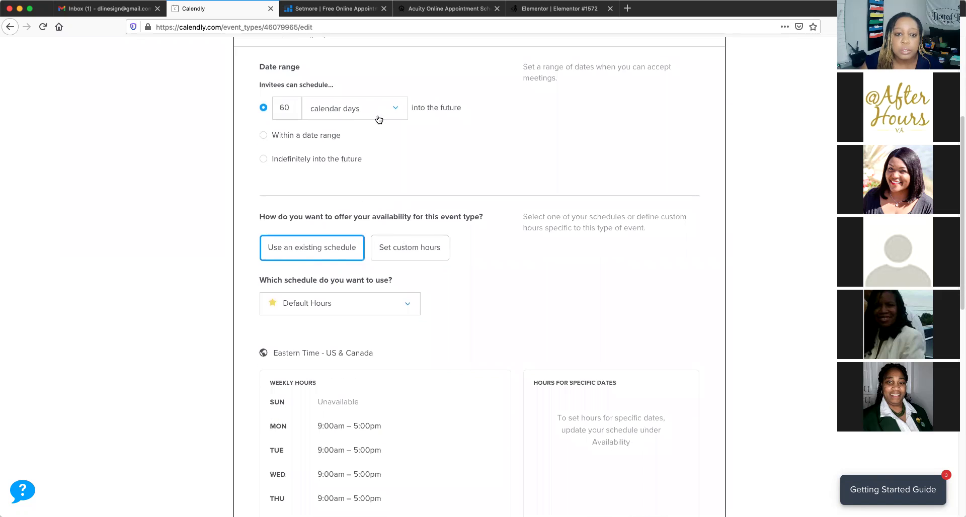
click(396, 107)
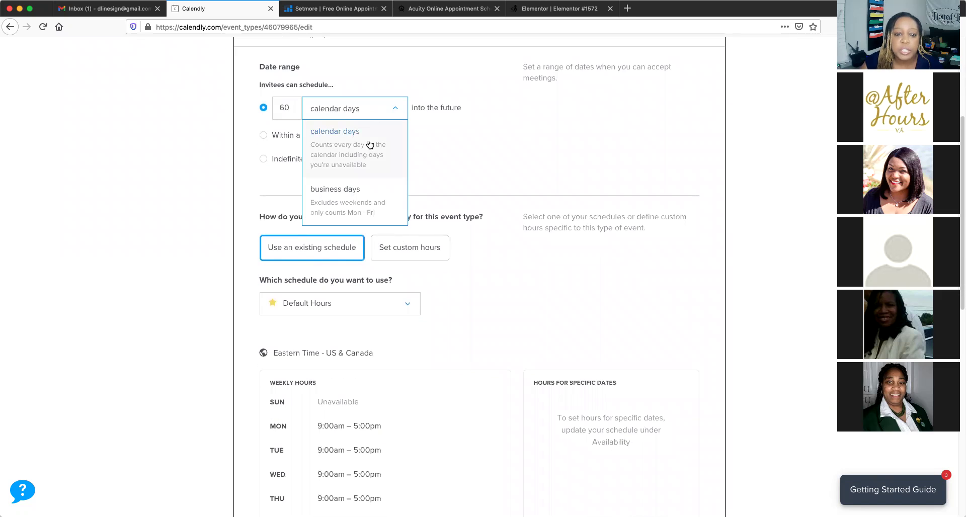
click(491, 132)
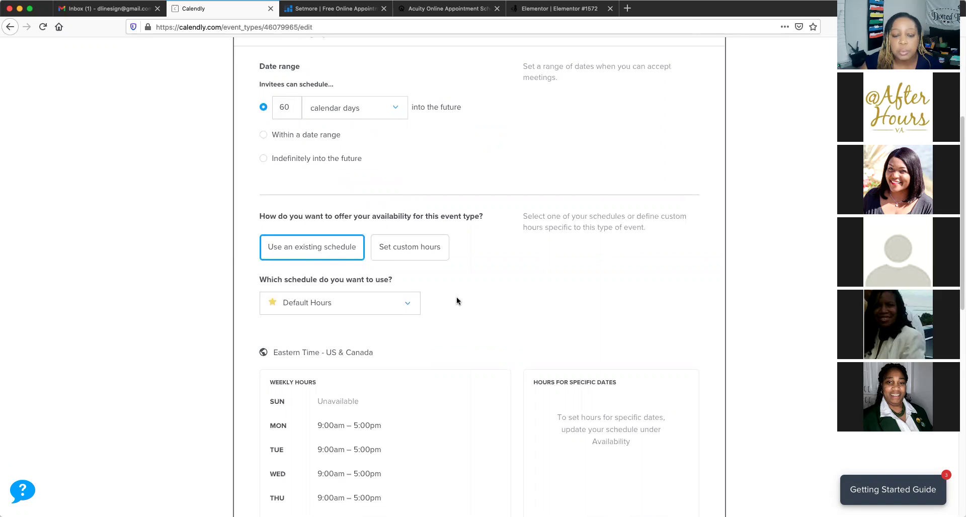
scroll(457, 297, down, 2)
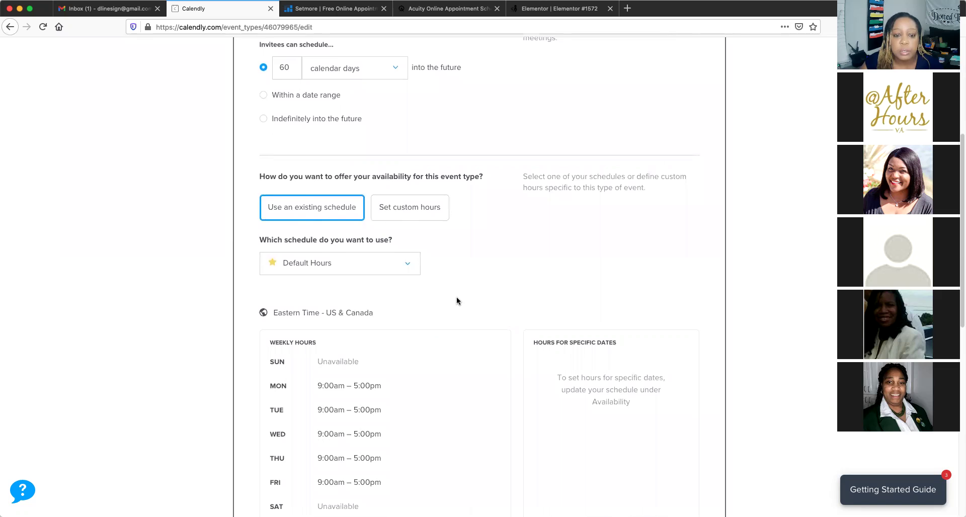
scroll(456, 298, down, 3)
scroll(456, 297, down, 3)
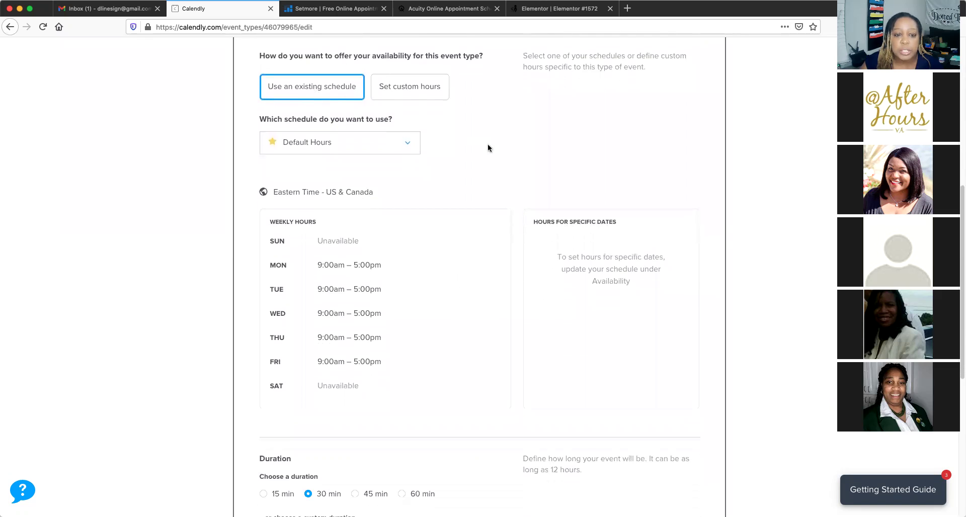
scroll(484, 151, down, 4)
scroll(426, 245, down, 4)
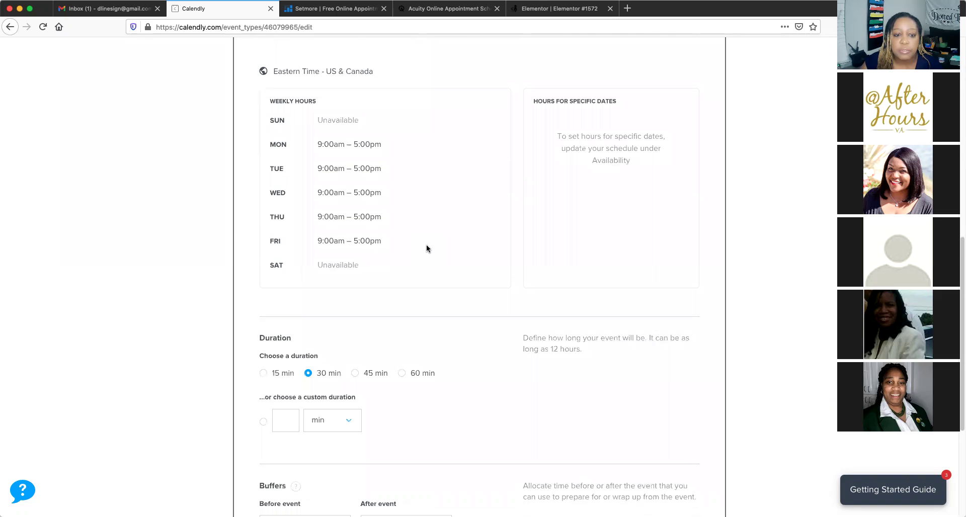
scroll(429, 328, down, 2)
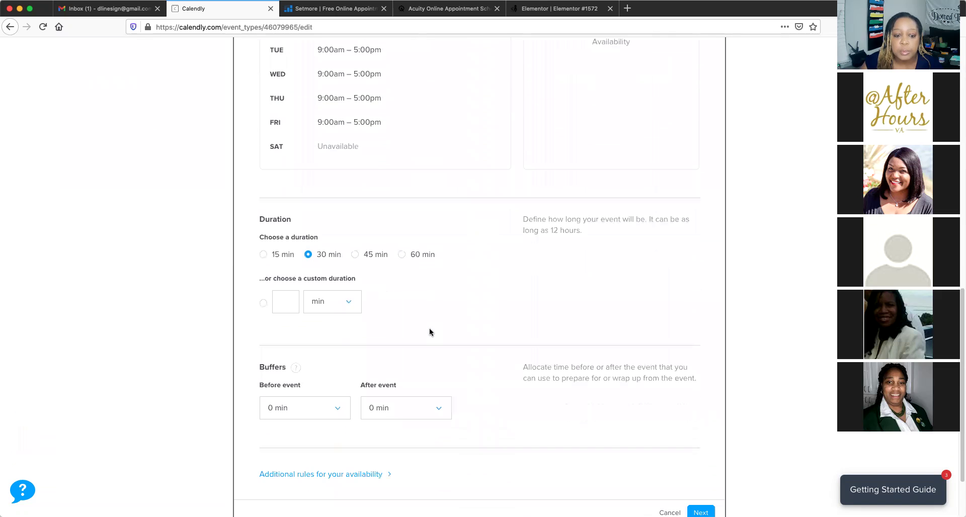
scroll(382, 195, down, 3)
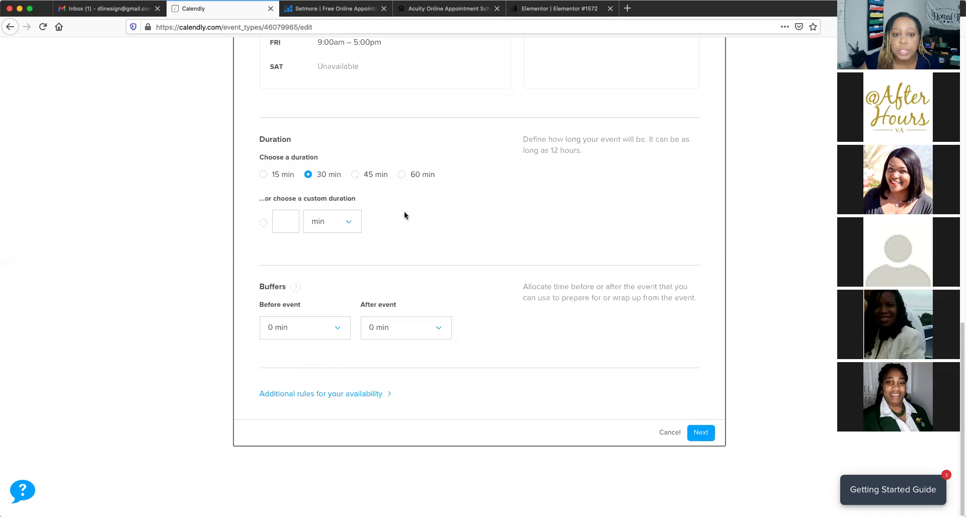
scroll(403, 214, up, 3)
scroll(405, 216, up, 1)
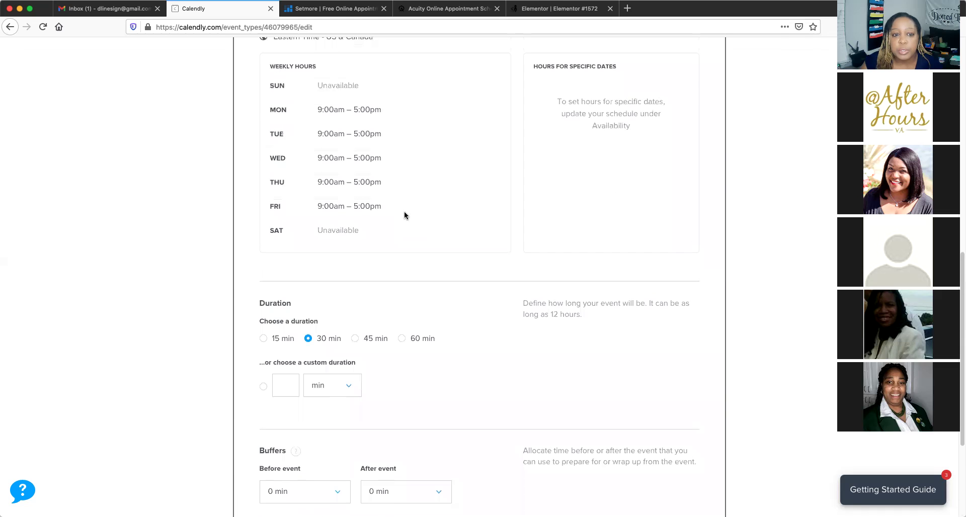
scroll(372, 191, up, 2)
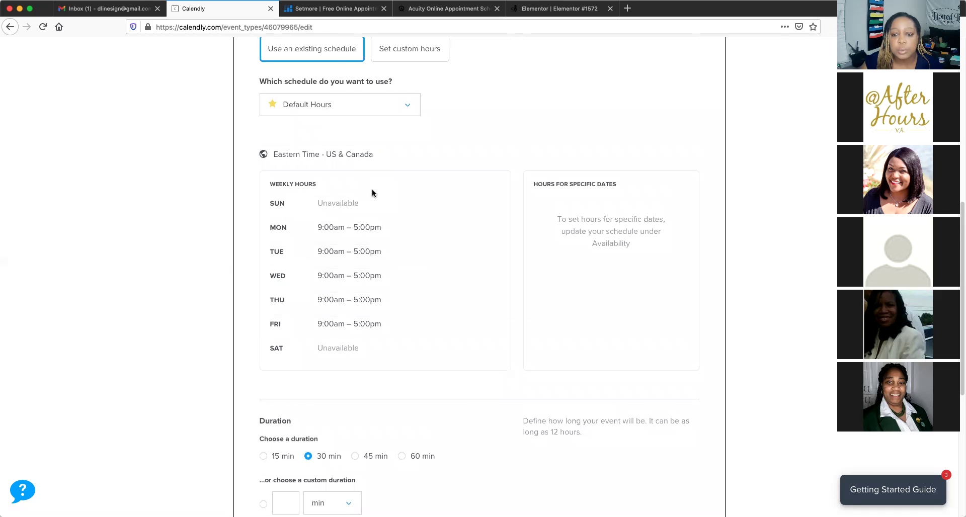
scroll(372, 191, down, 4)
scroll(372, 190, down, 3)
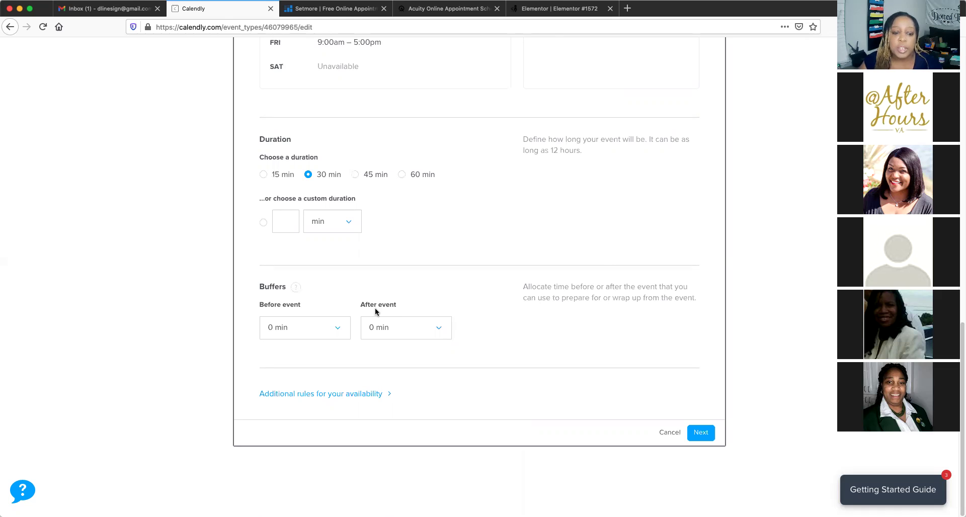
Set the Before event buffer to 1 hr and After event to 30 min, then save
click(337, 331)
drag(345, 354, 349, 410)
scroll(348, 420, down, 1)
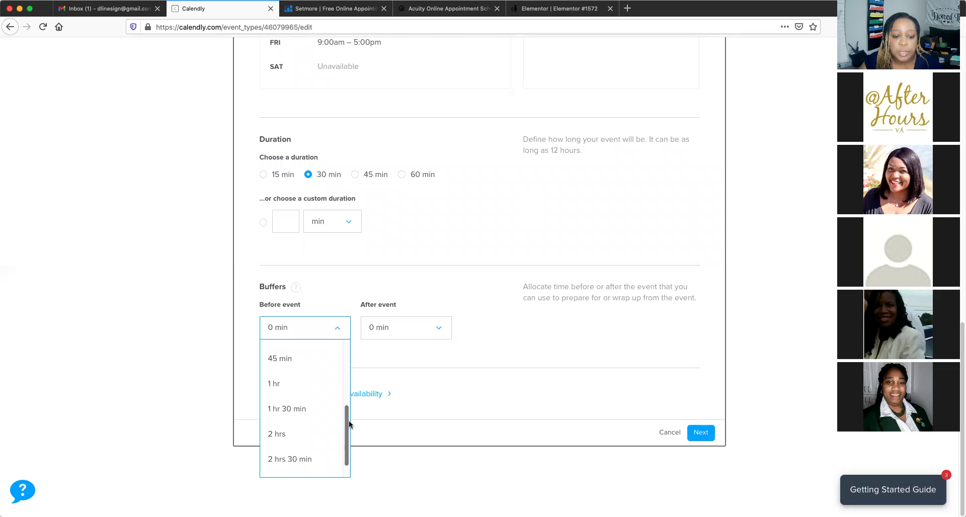
click(290, 388)
click(437, 330)
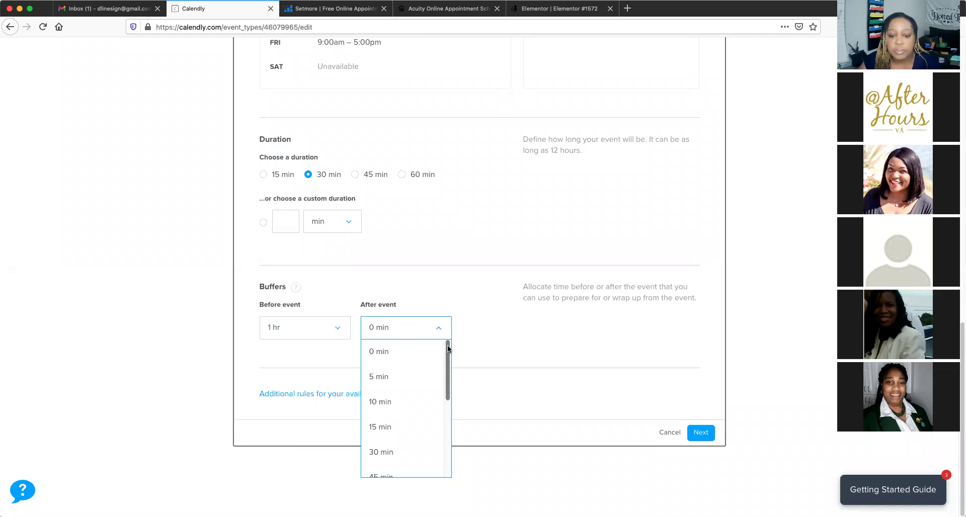
drag(448, 350, 446, 397)
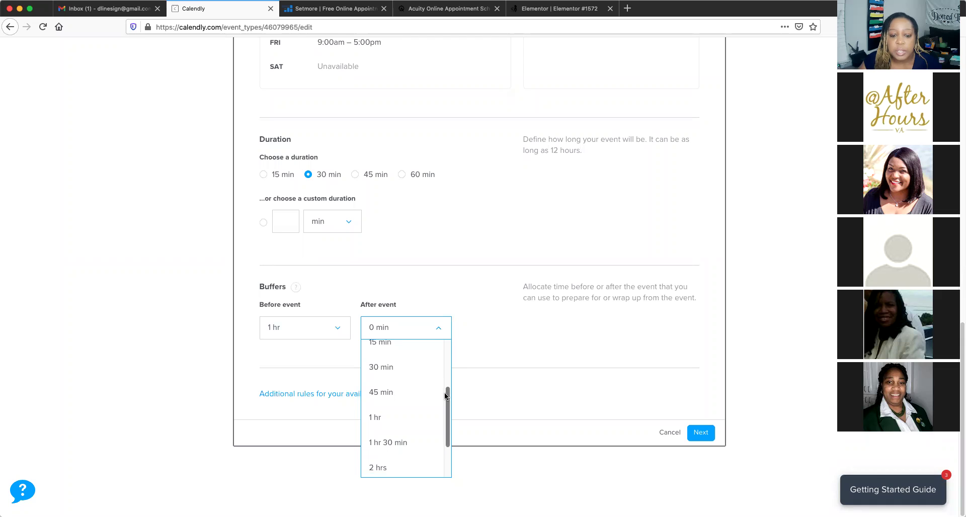
click(379, 369)
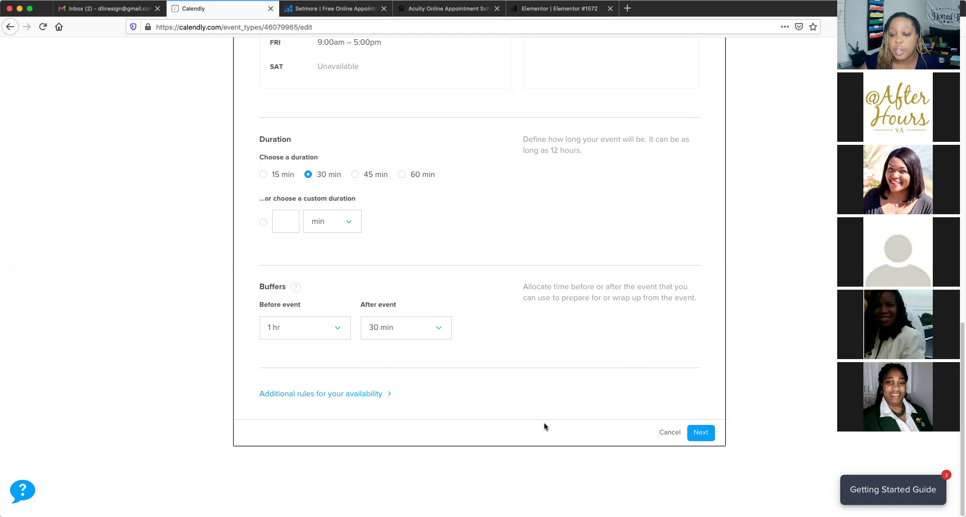
scroll(544, 424, up, 1)
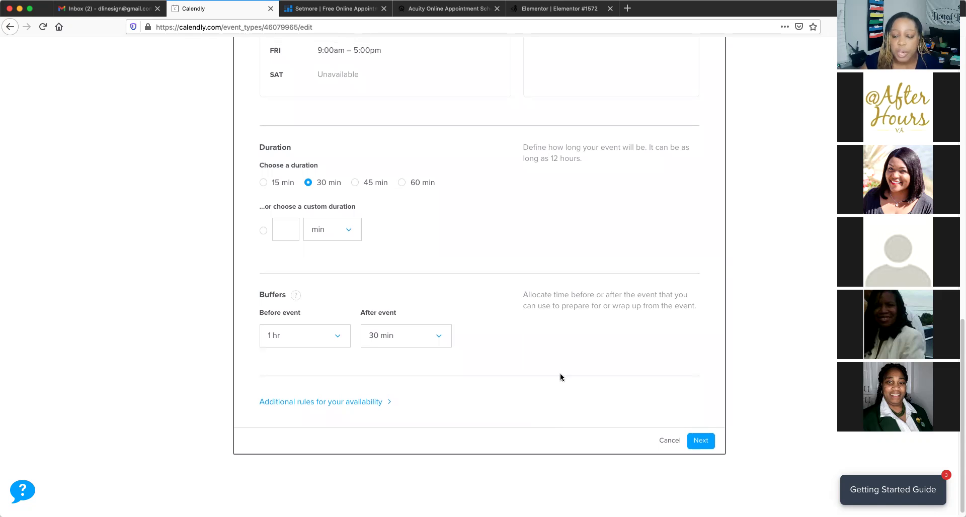
click(701, 441)
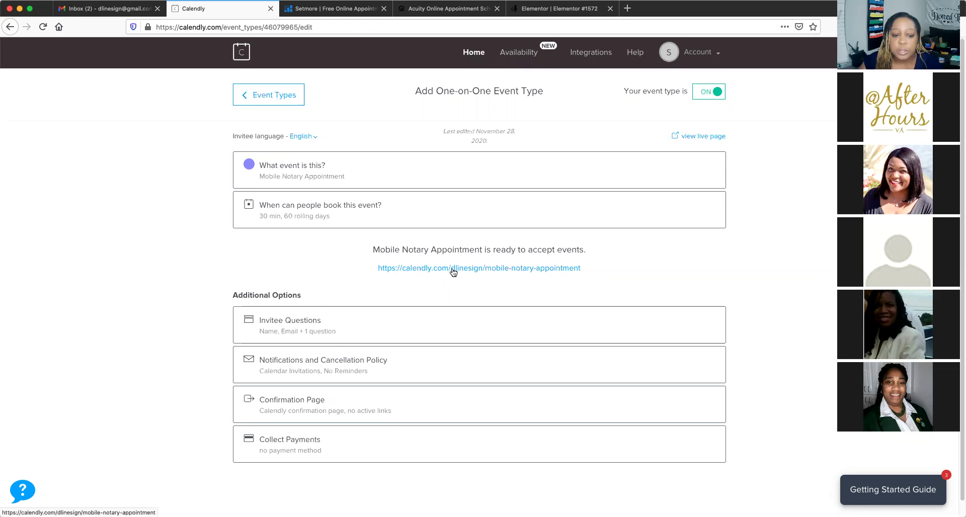
Expand the Invitee Questions section under Additional Options
scroll(453, 272, down, 1)
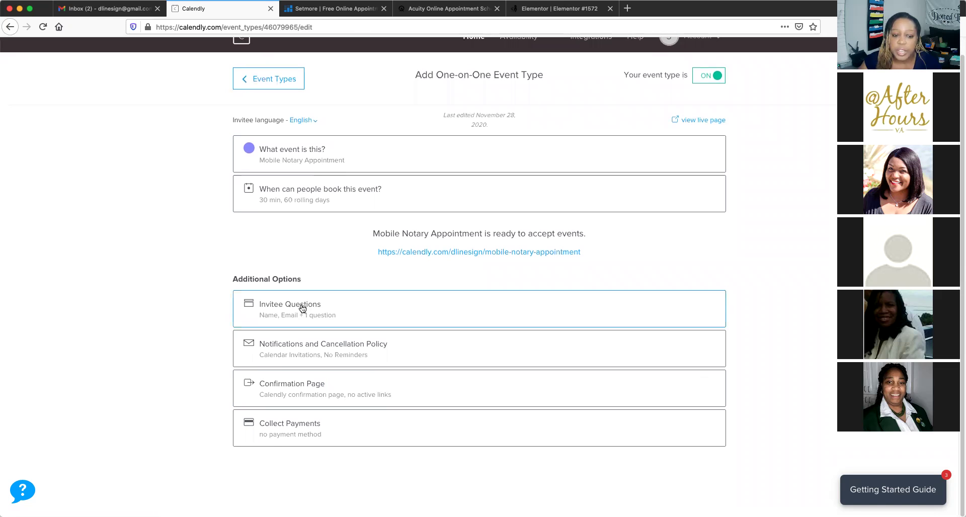
click(583, 310)
scroll(533, 308, down, 4)
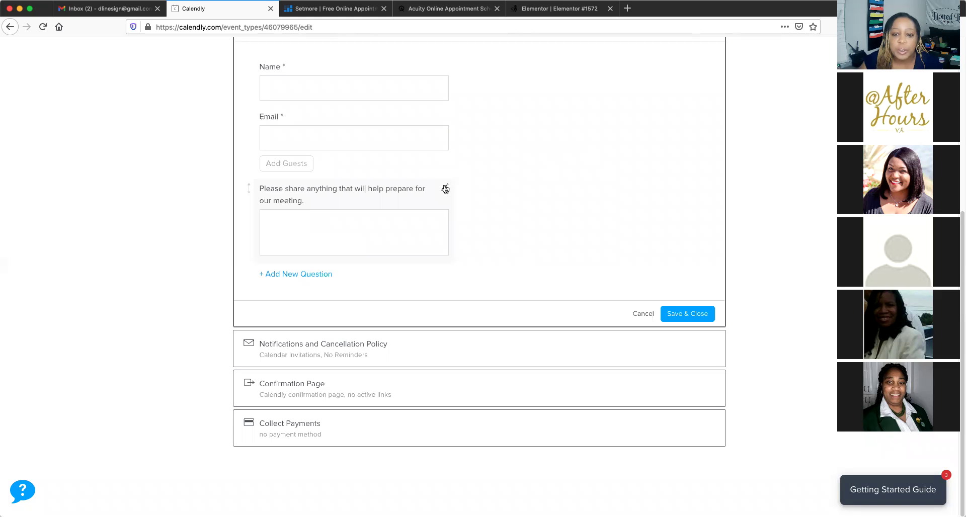
Add the invitee question 'How many stamps needed' and save the questions
click(290, 275)
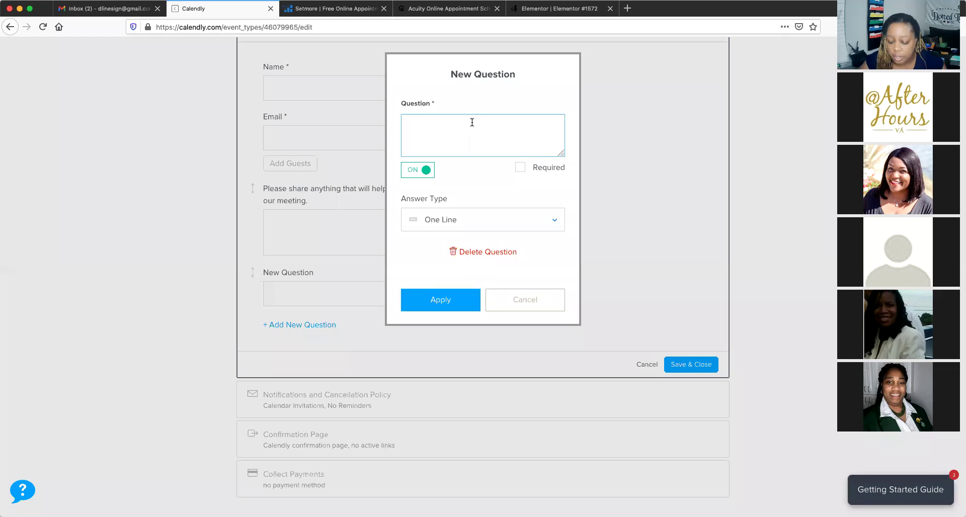
text(How many )
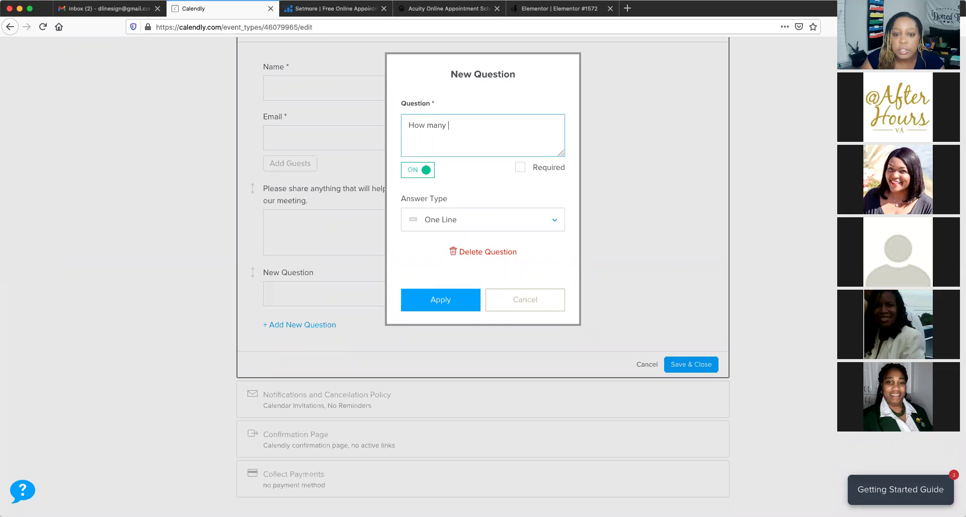
text(stamps)
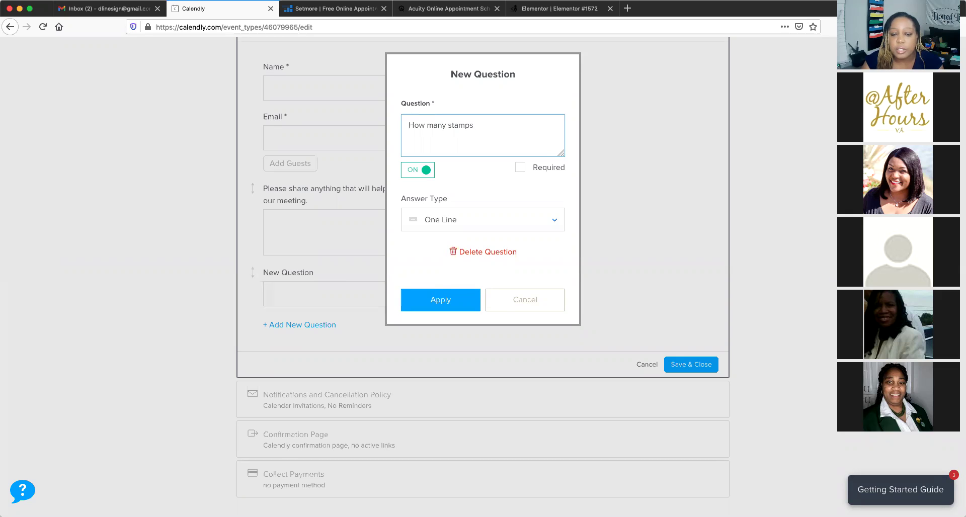
text( needed)
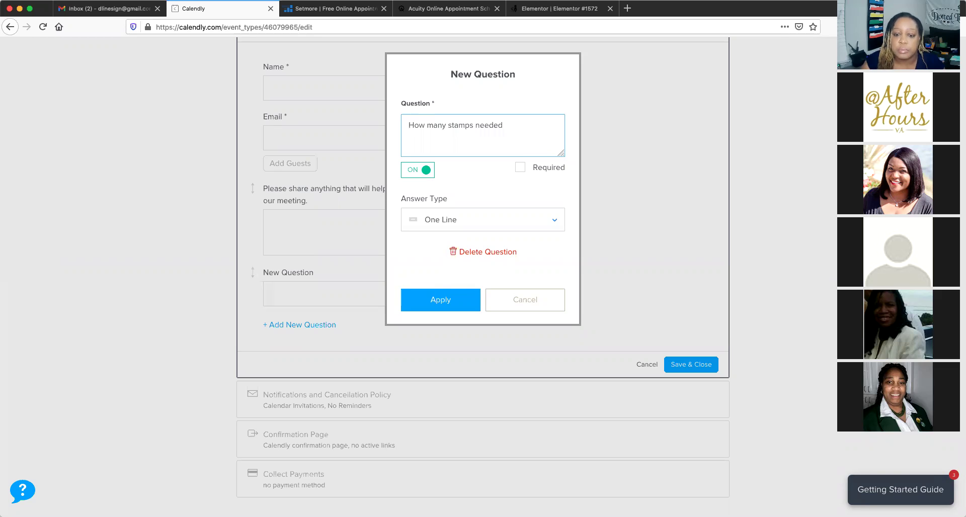
click(442, 300)
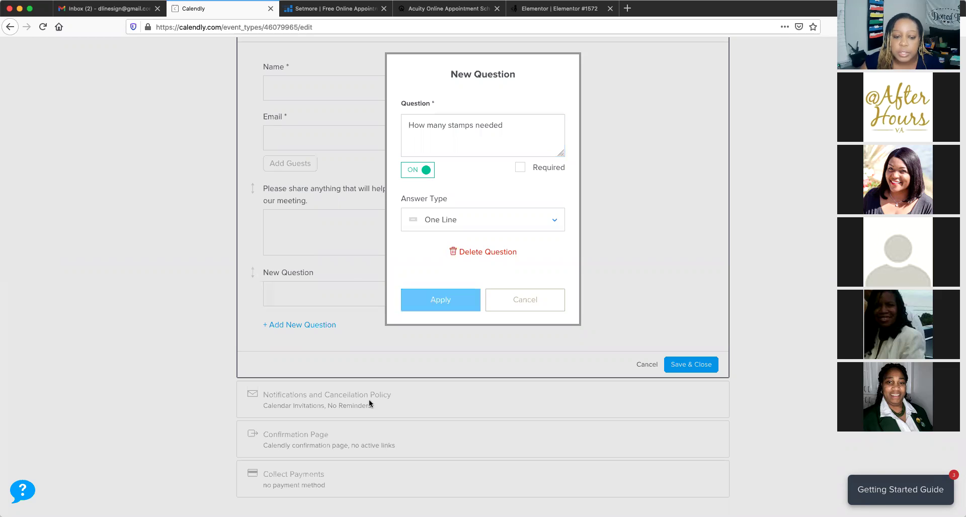
scroll(512, 276, down, 2)
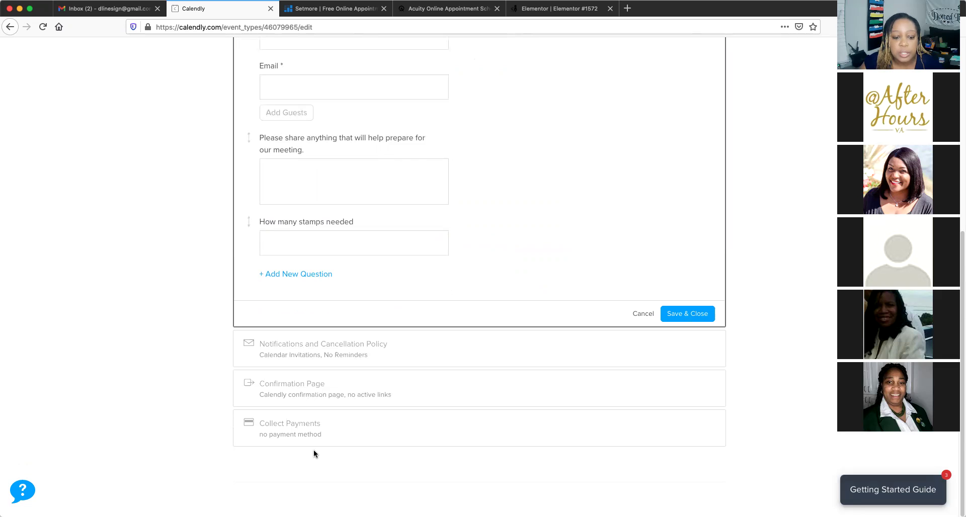
click(694, 316)
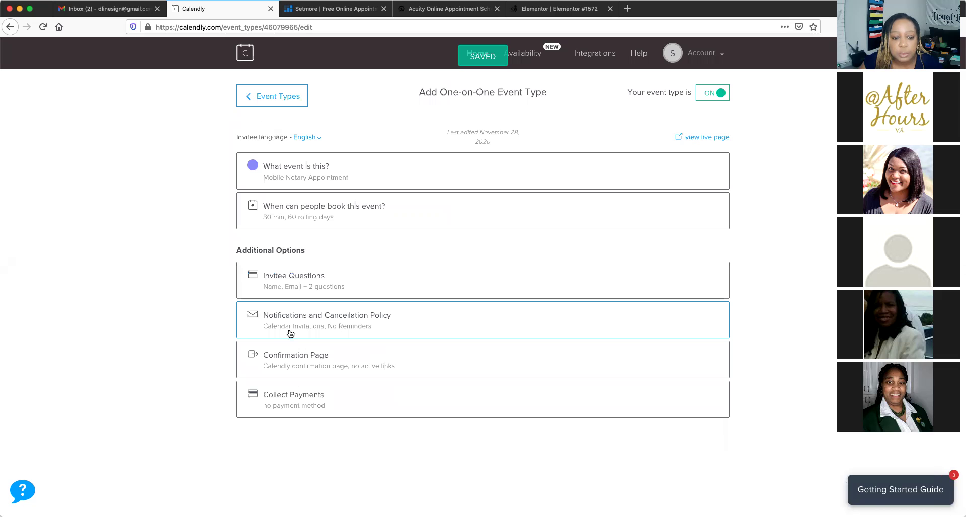
Turn on Text Reminders, Email Follow-Up and Email Reminders under Notifications
click(397, 327)
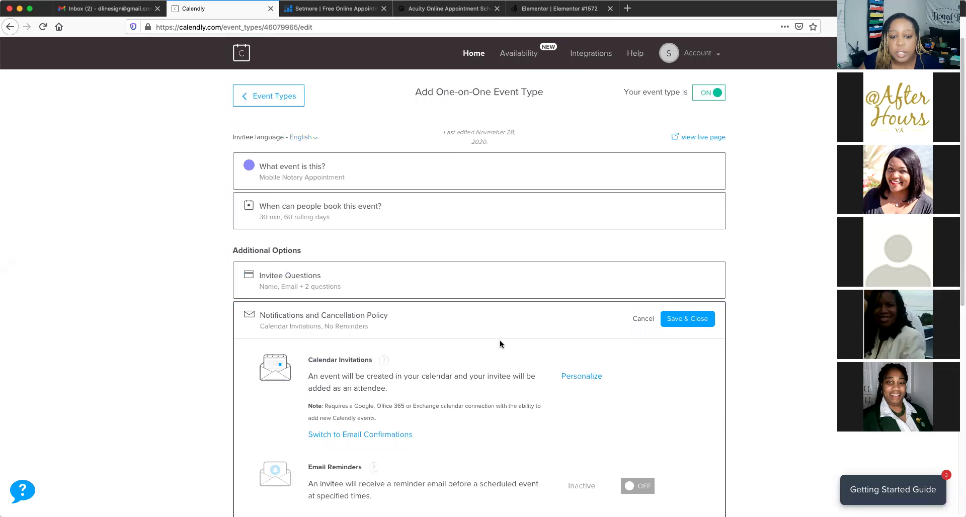
scroll(499, 339, down, 1)
scroll(500, 341, down, 5)
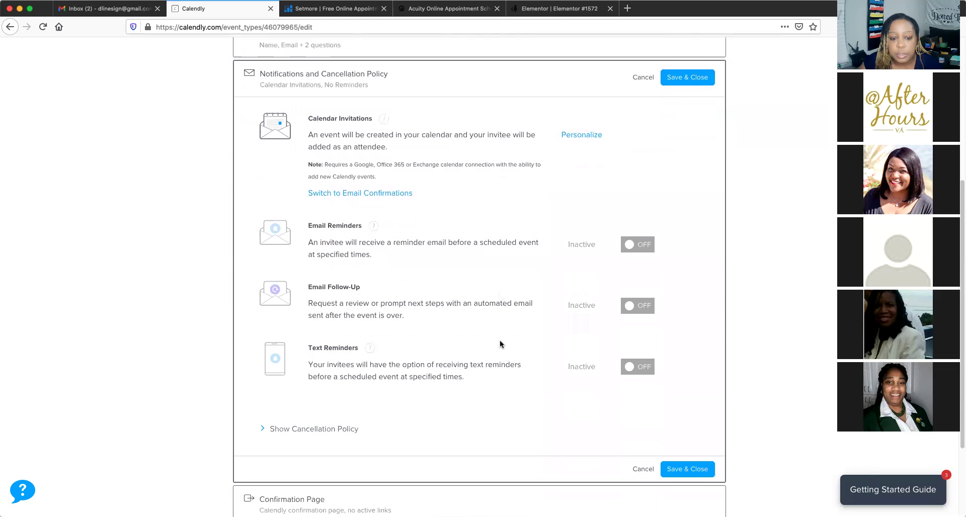
scroll(499, 341, down, 1)
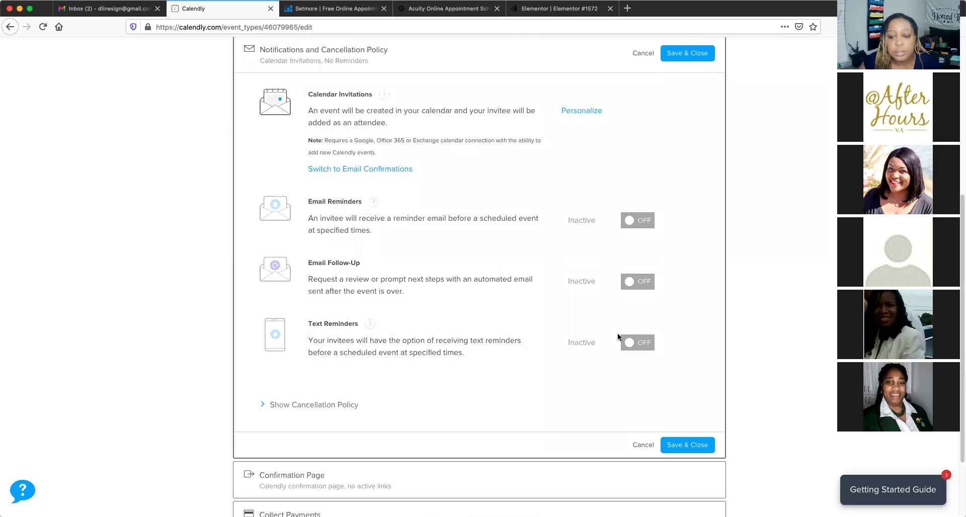
click(625, 341)
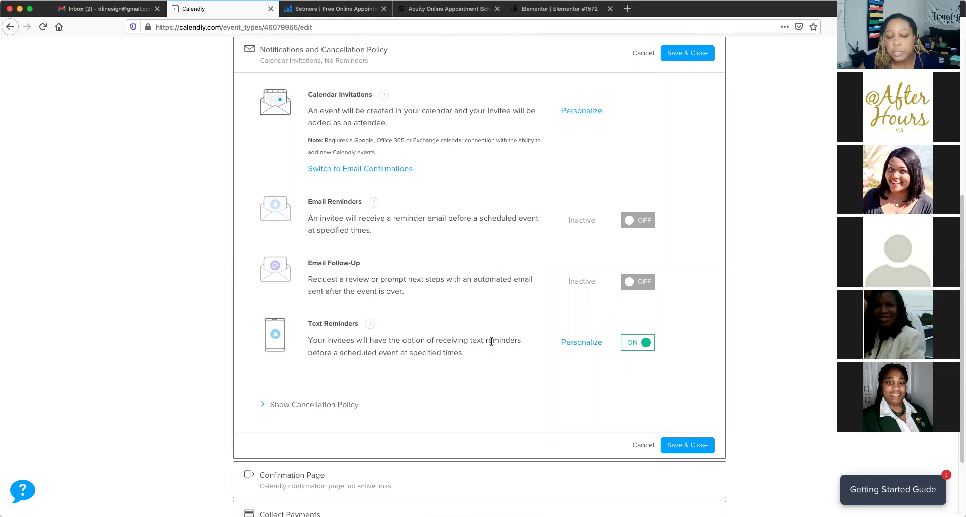
scroll(490, 340, down, 1)
scroll(491, 340, up, 1)
scroll(491, 340, up, 1)
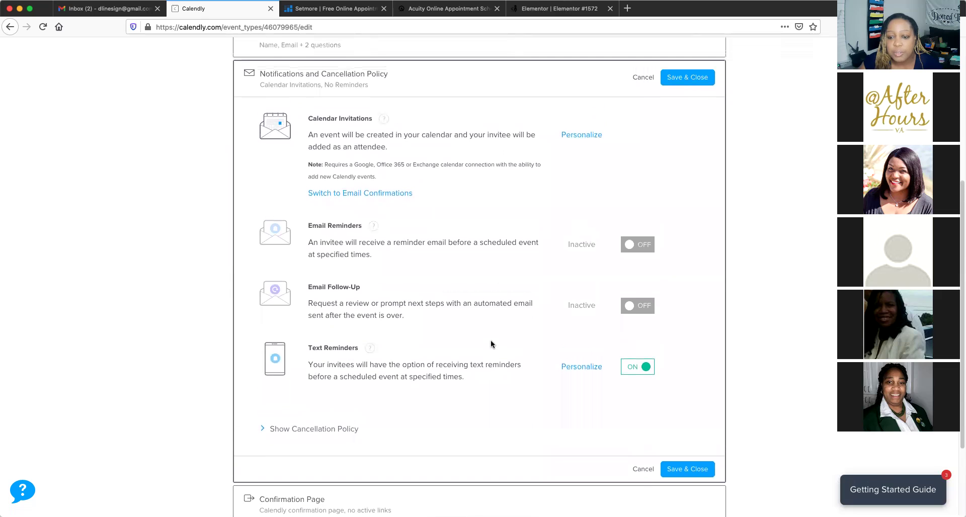
click(642, 308)
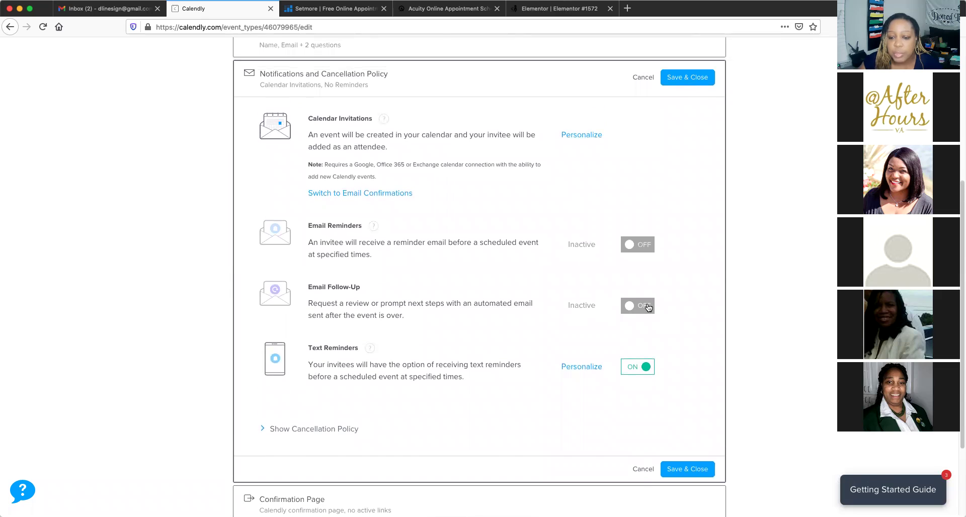
click(647, 248)
Reveal the cancellation policy options and save the notification settings
scroll(360, 317, up, 6)
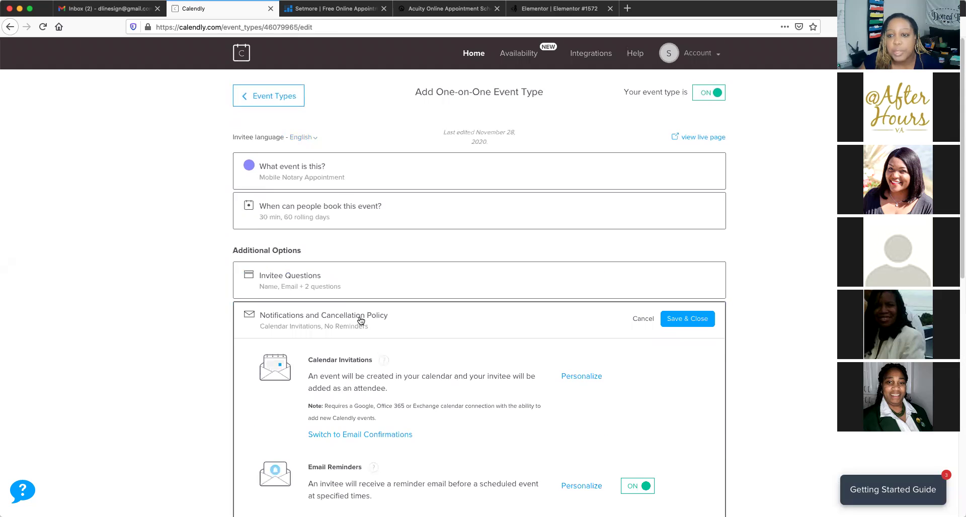
scroll(360, 316, up, 1)
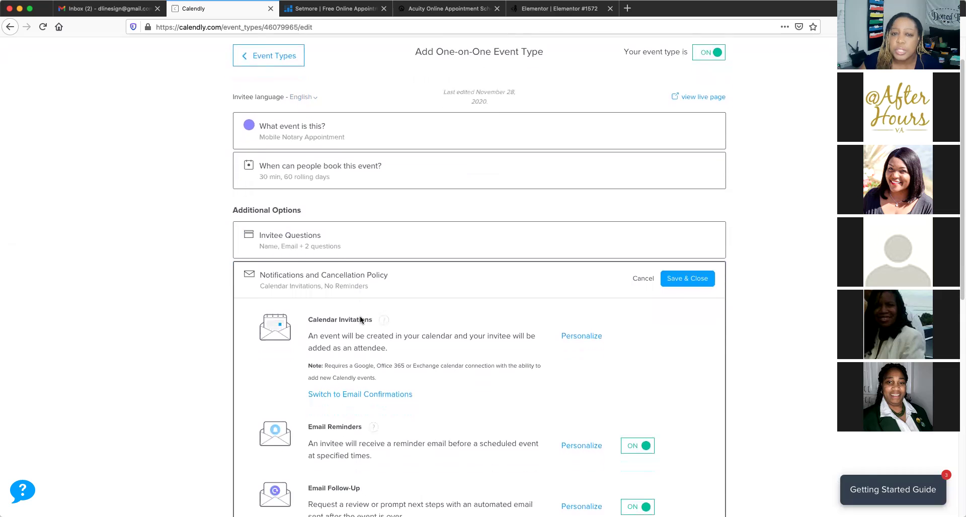
scroll(360, 320, down, 3)
scroll(360, 319, down, 3)
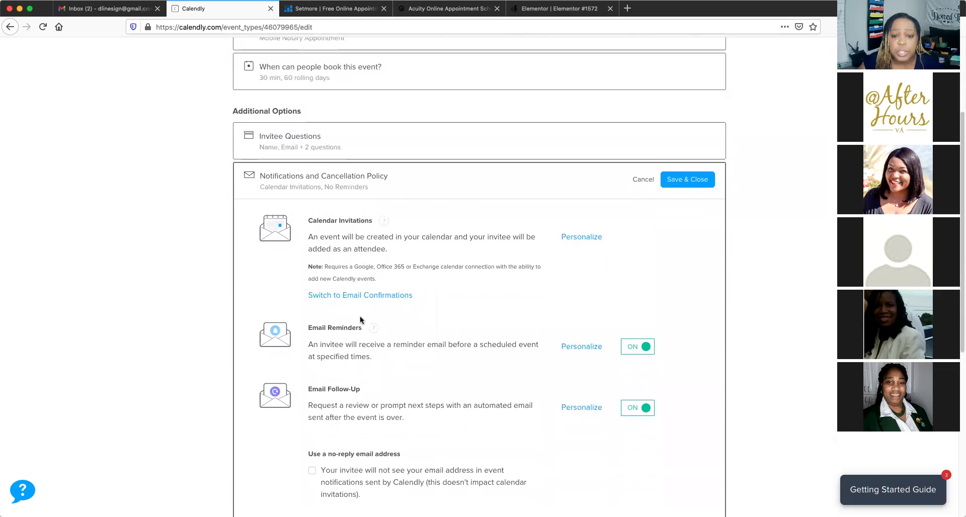
scroll(360, 319, down, 2)
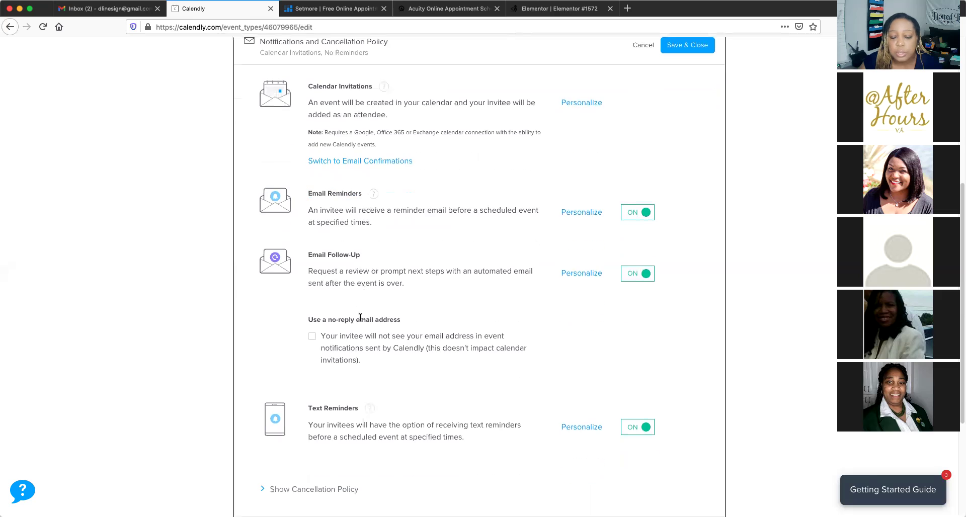
scroll(360, 318, down, 5)
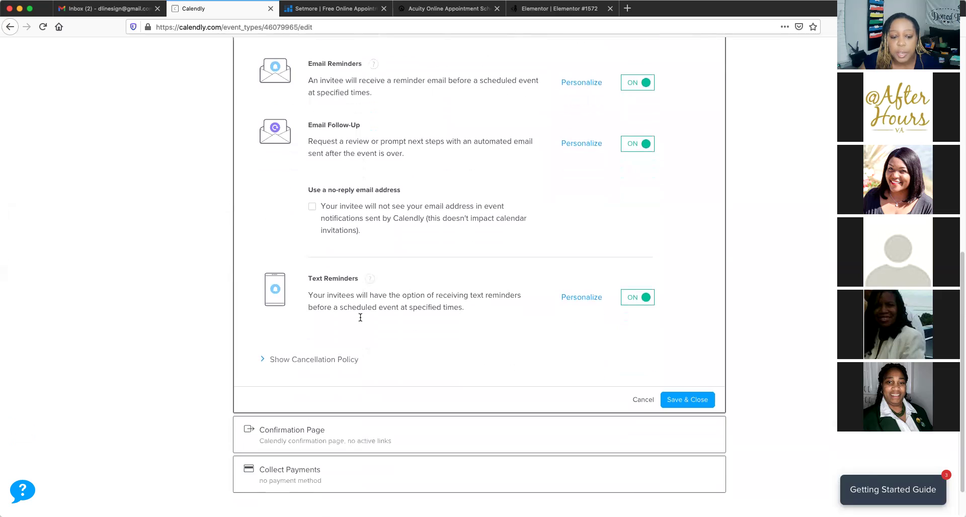
scroll(360, 317, down, 1)
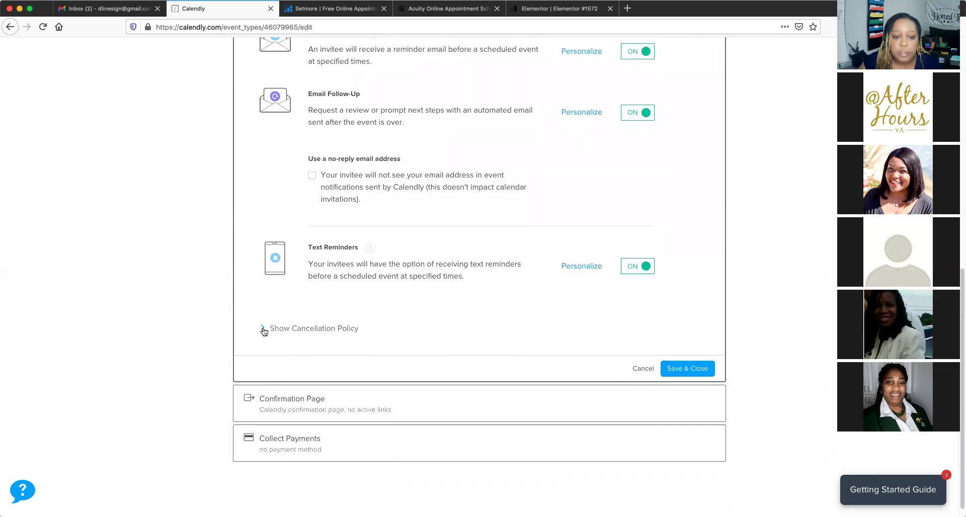
click(310, 324)
scroll(493, 305, down, 5)
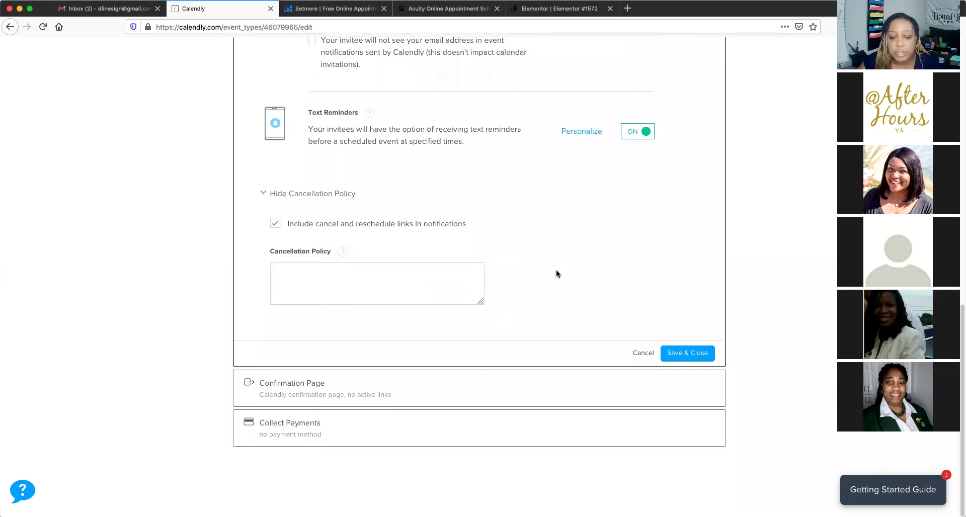
click(682, 353)
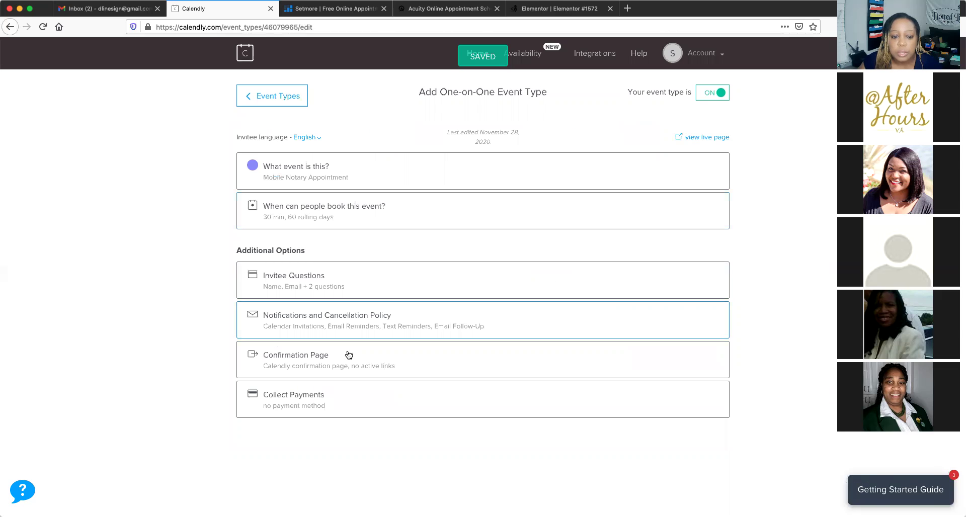
Keep 'Display Calendly confirmation page', save it, and expand Collect Payments showing Stripe or PayPal
click(336, 356)
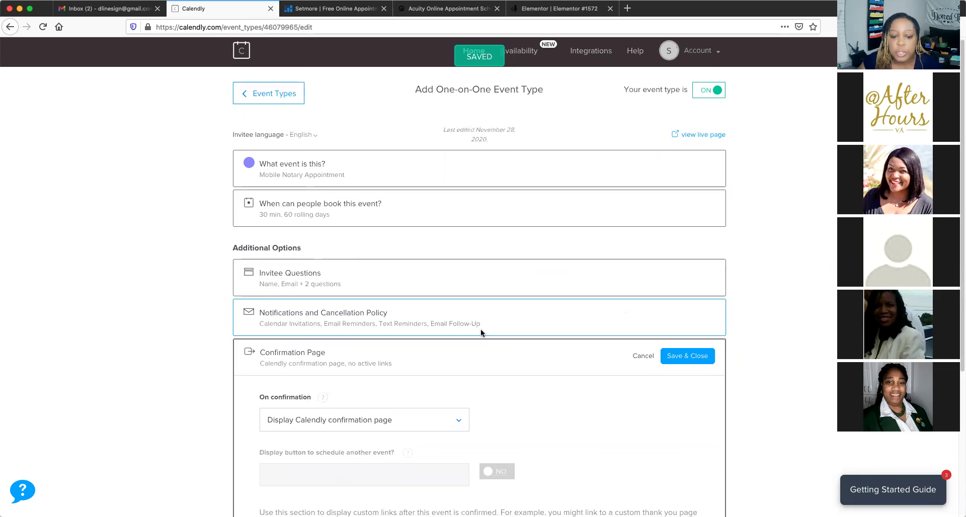
click(458, 298)
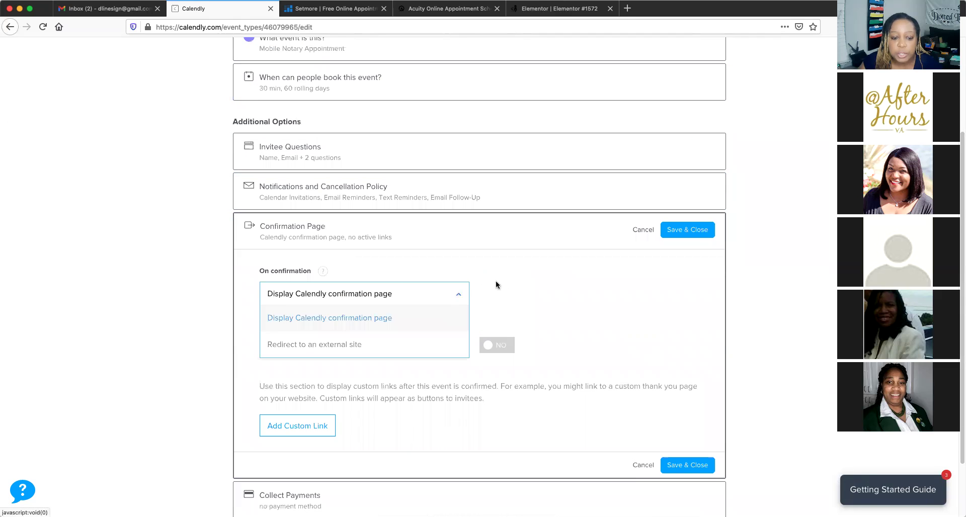
click(523, 279)
click(327, 294)
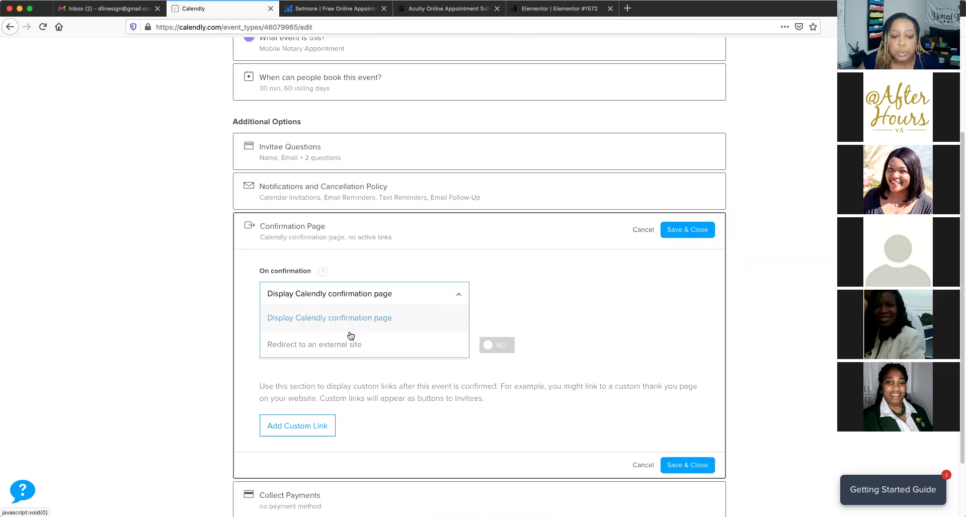
click(380, 318)
scroll(517, 312, down, 3)
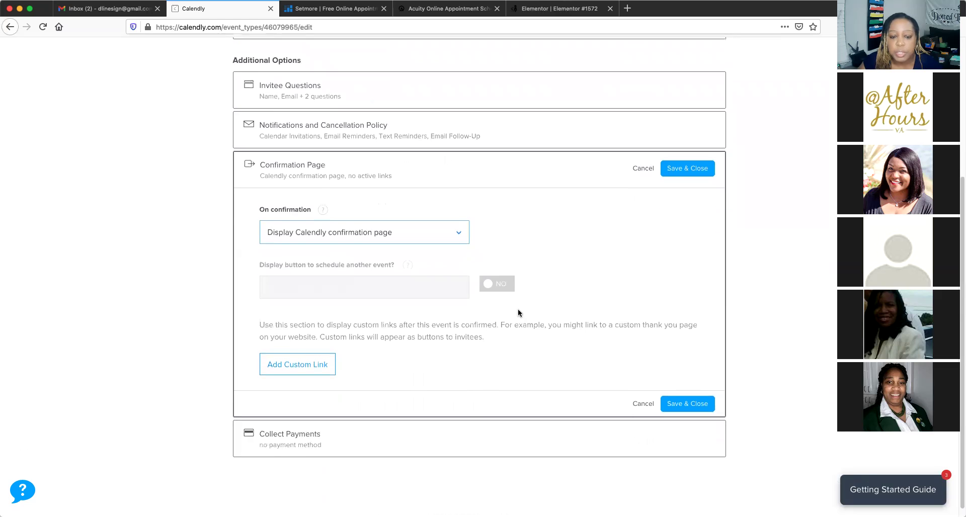
click(686, 394)
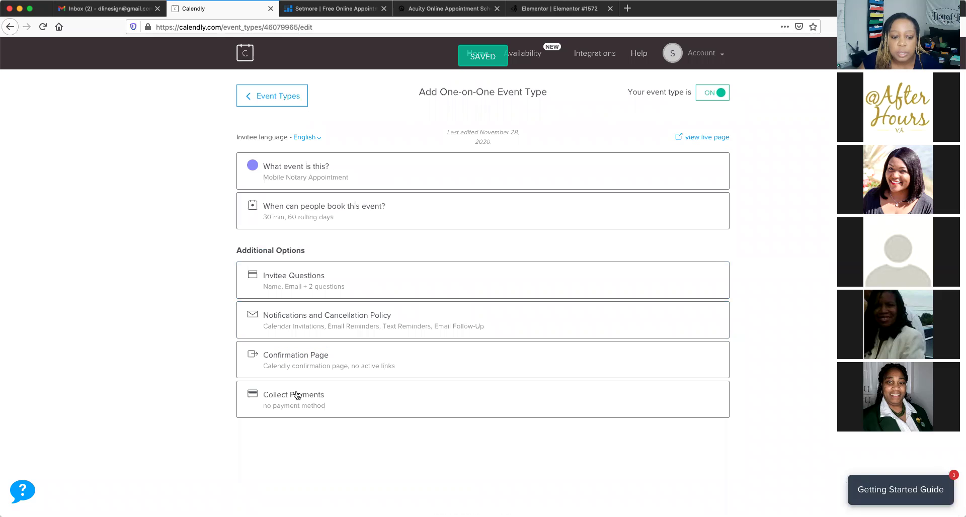
click(294, 400)
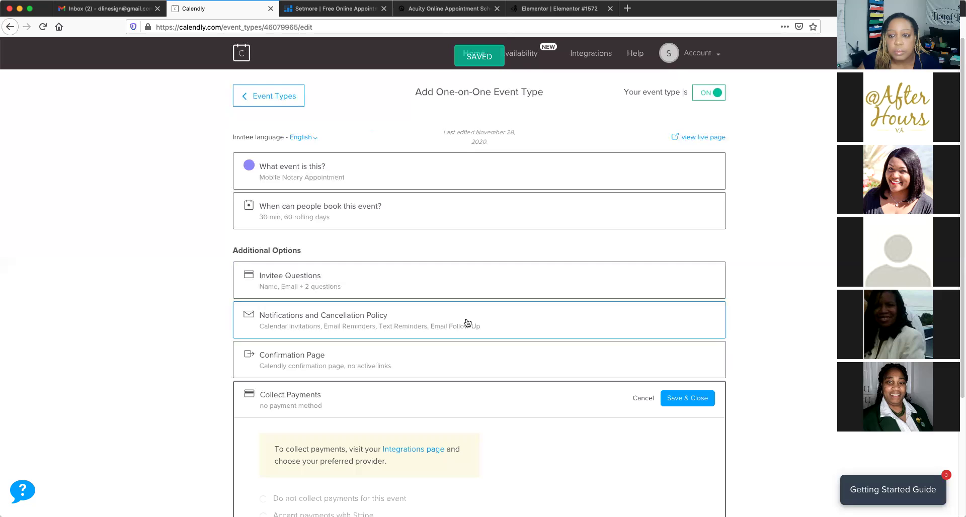
scroll(466, 322, down, 3)
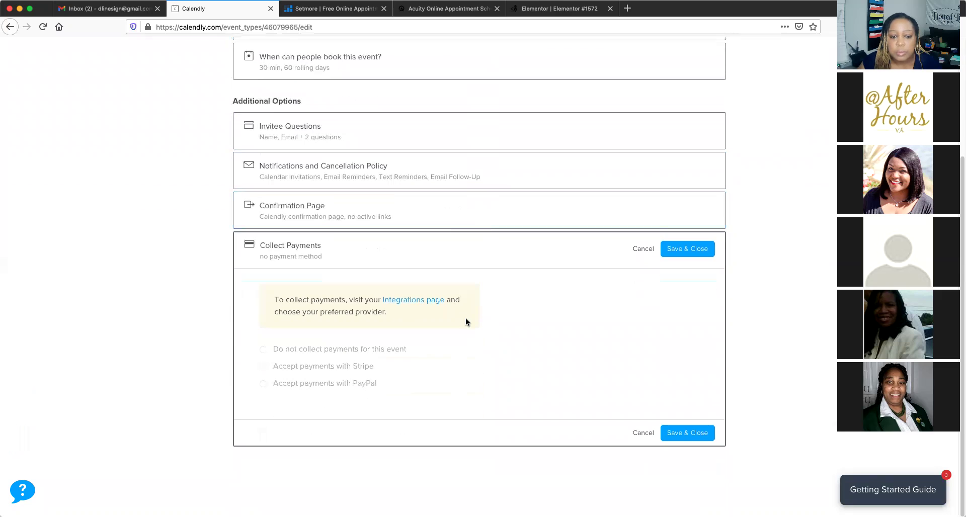
Open the Integrations page and browse the Salesforce, HubSpot, Zoom, Stripe, PayPal and Zapier cards
click(416, 303)
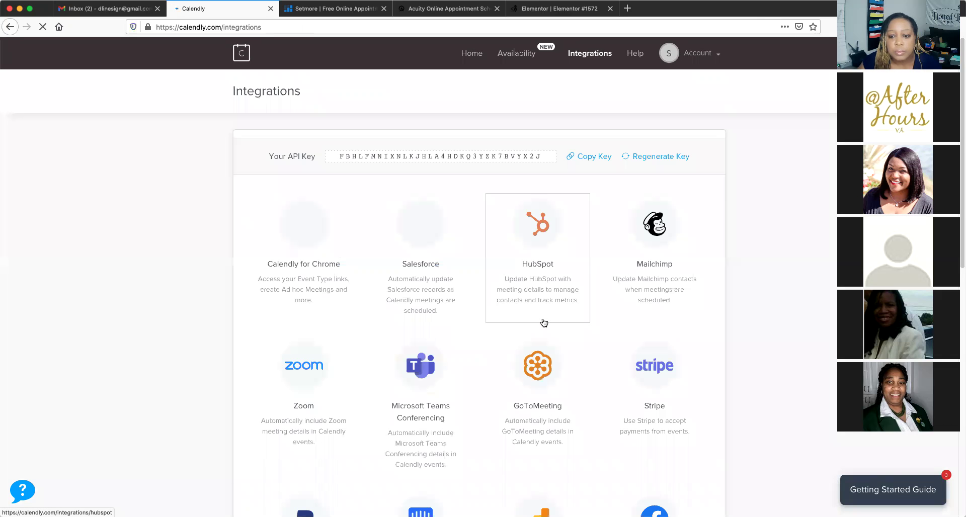
scroll(544, 322, down, 2)
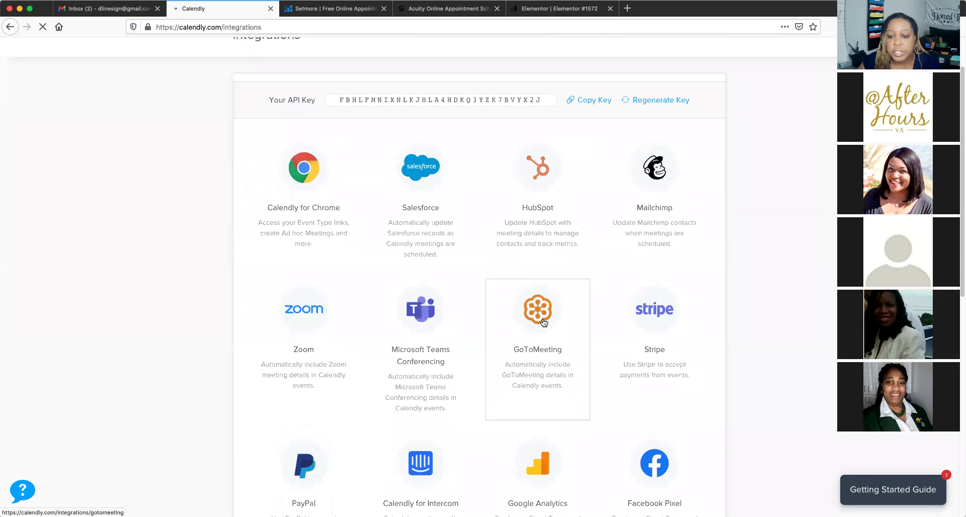
scroll(543, 323, down, 4)
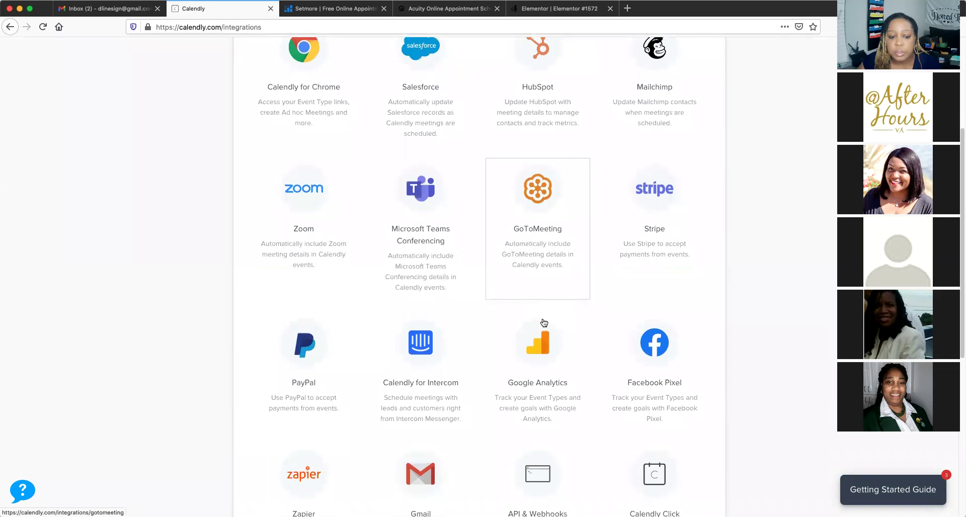
scroll(281, 375, down, 1)
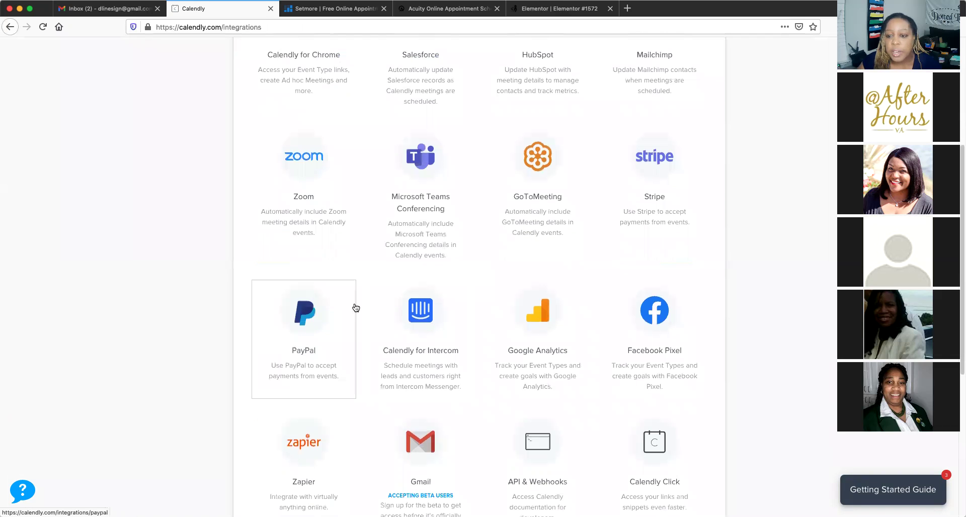
scroll(513, 269, down, 3)
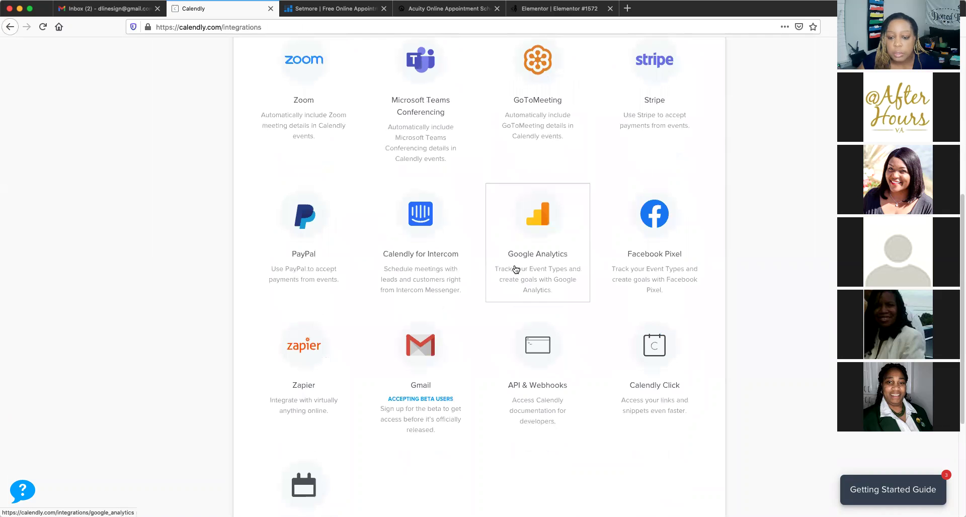
scroll(514, 267, down, 6)
scroll(514, 267, up, 15)
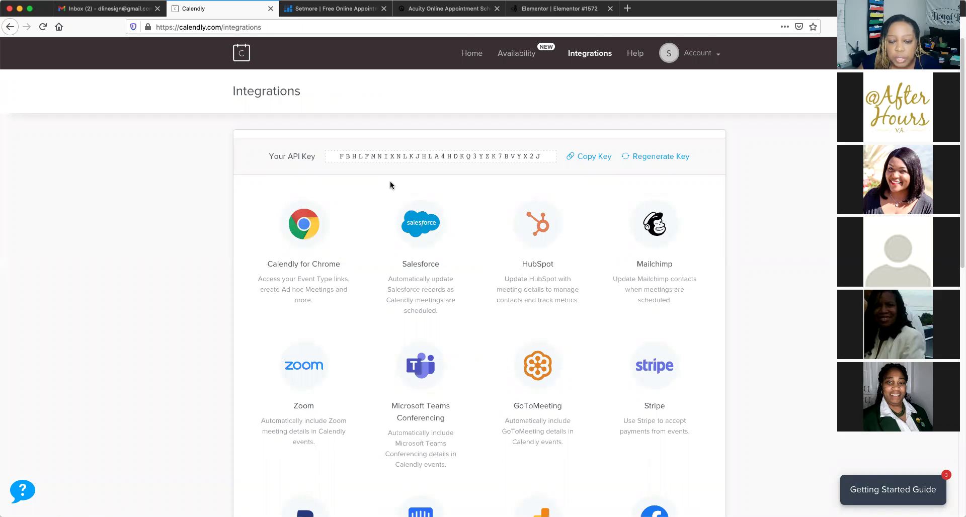
scroll(390, 183, down, 3)
scroll(392, 186, down, 7)
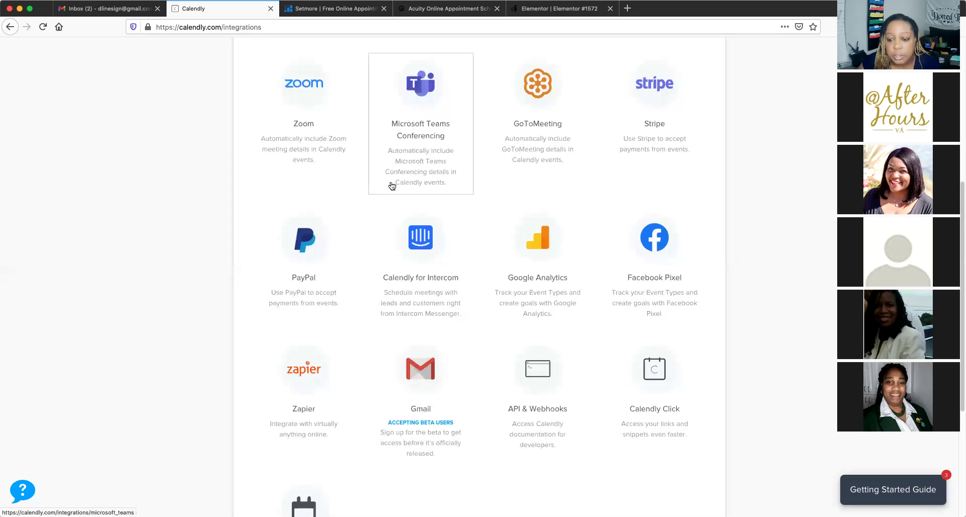
scroll(391, 186, down, 7)
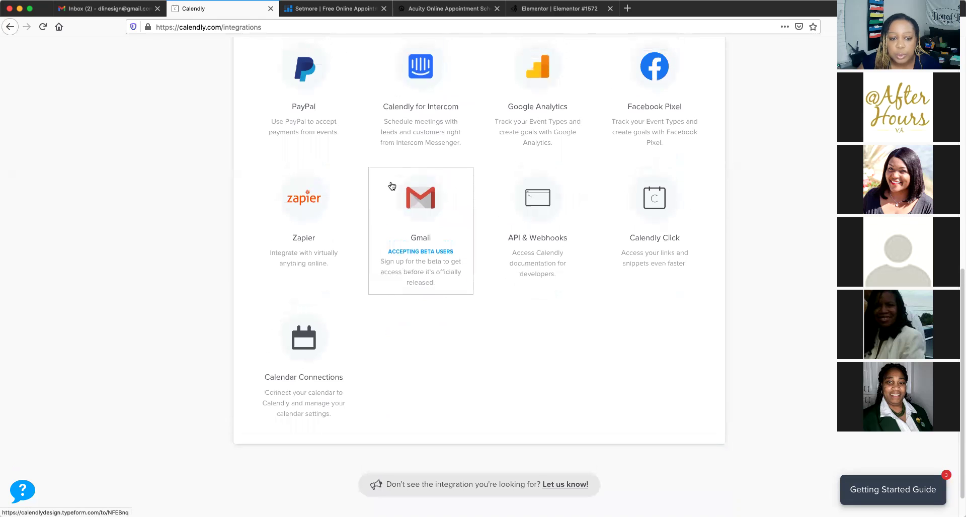
scroll(391, 187, up, 6)
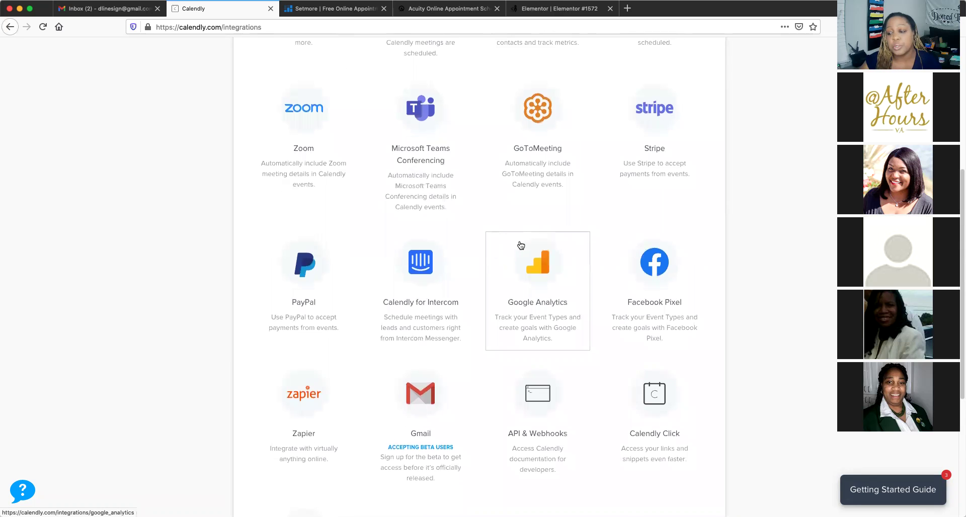
scroll(521, 245, down, 3)
scroll(521, 245, down, 4)
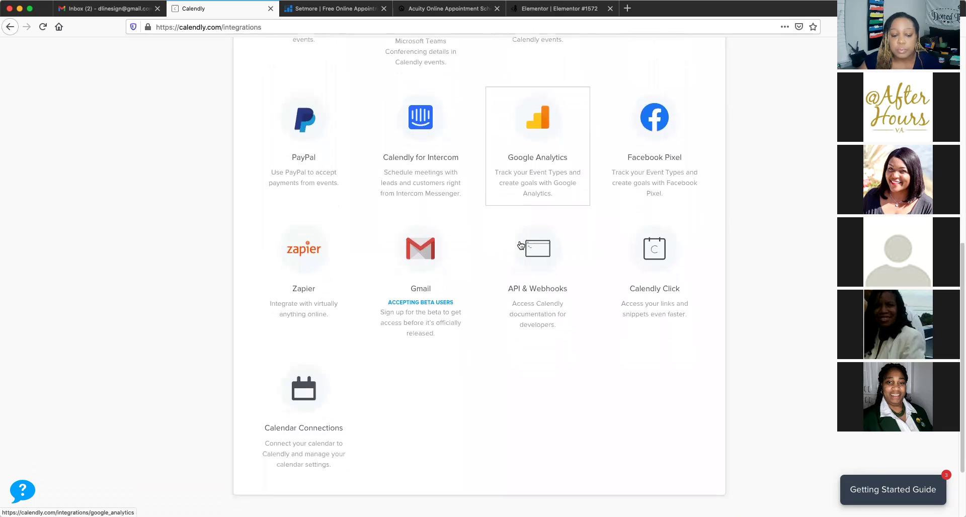
scroll(521, 245, up, 13)
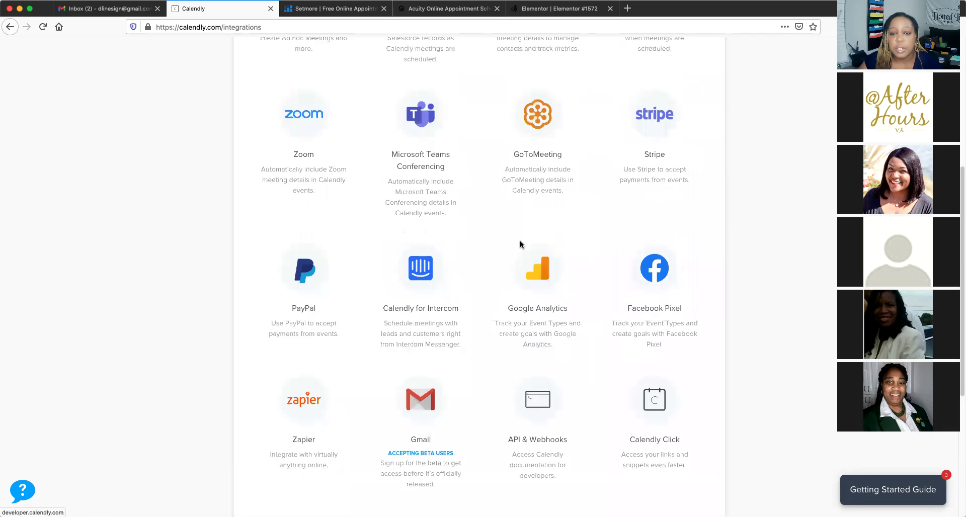
scroll(521, 245, up, 1)
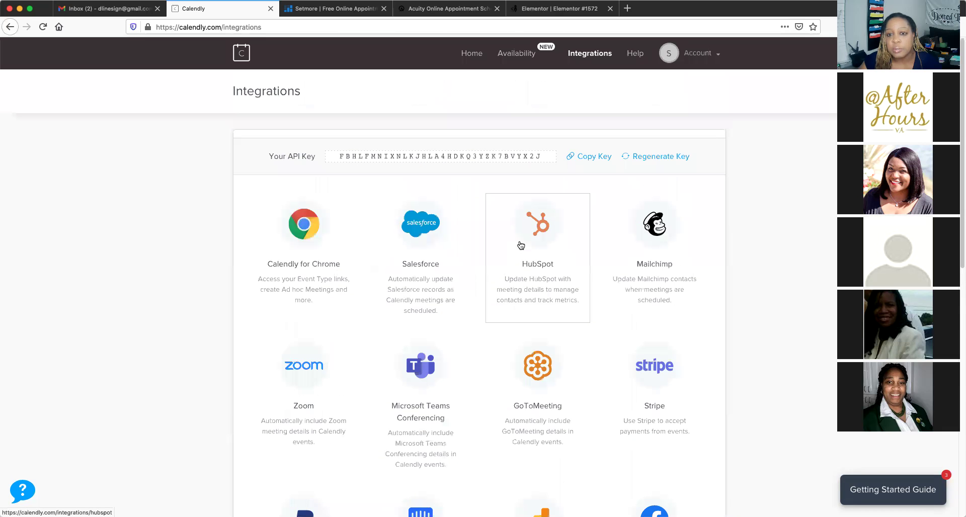
From Share Your Link, copy the Inline Embed code for the booking page, then go to Elementor
click(713, 57)
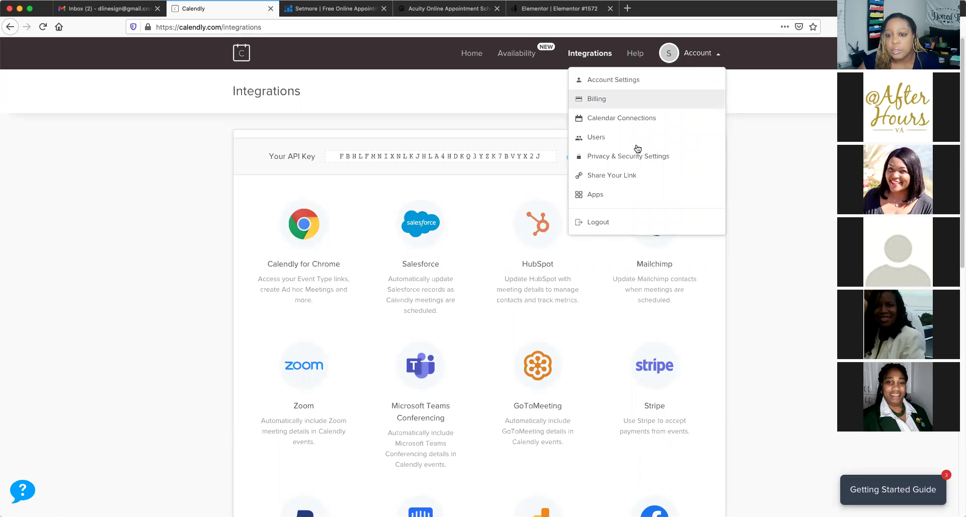
click(611, 176)
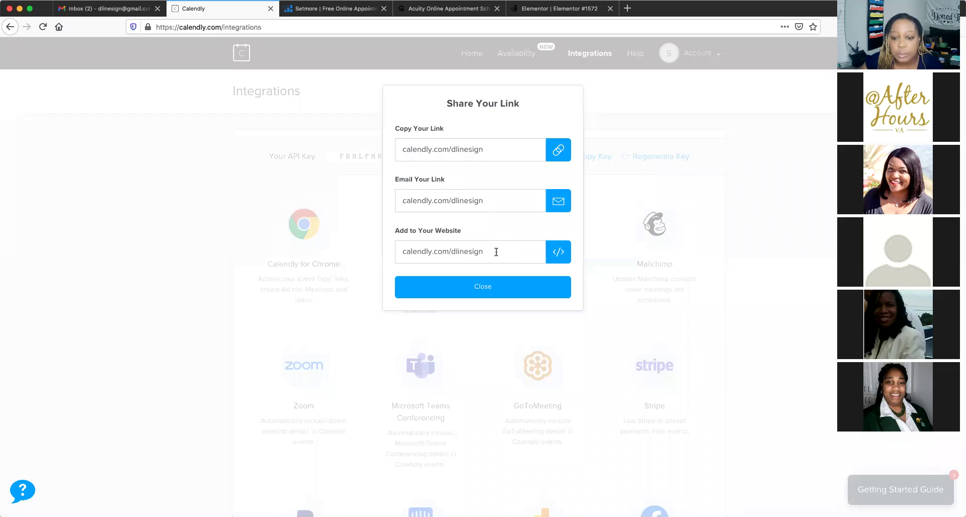
click(496, 251)
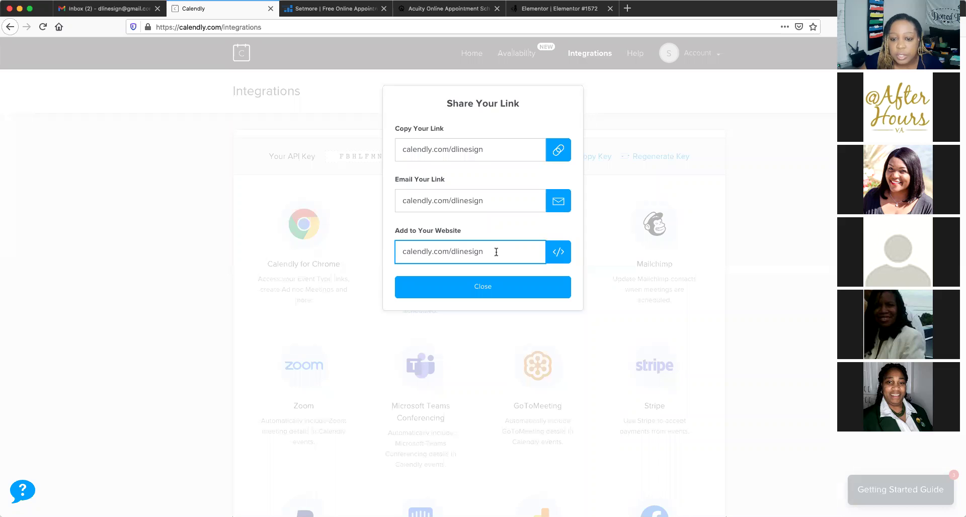
click(558, 252)
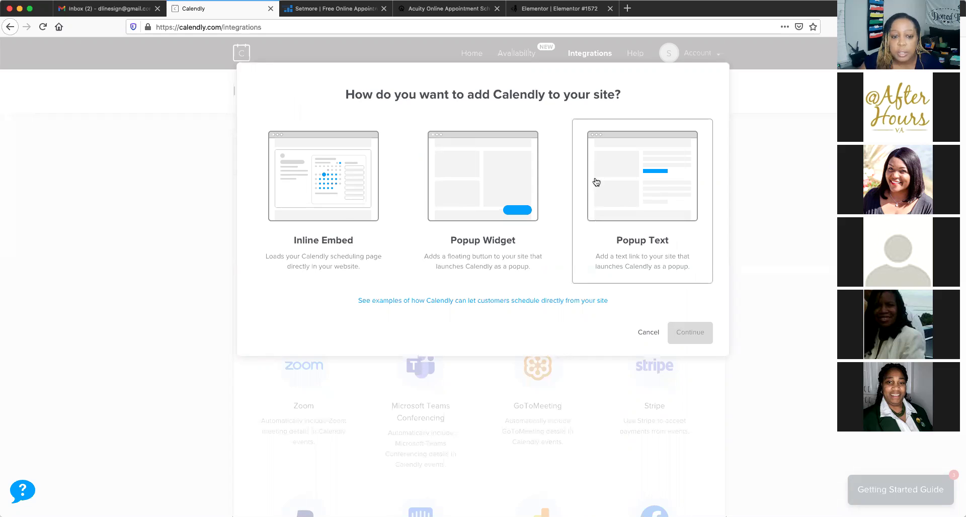
click(360, 217)
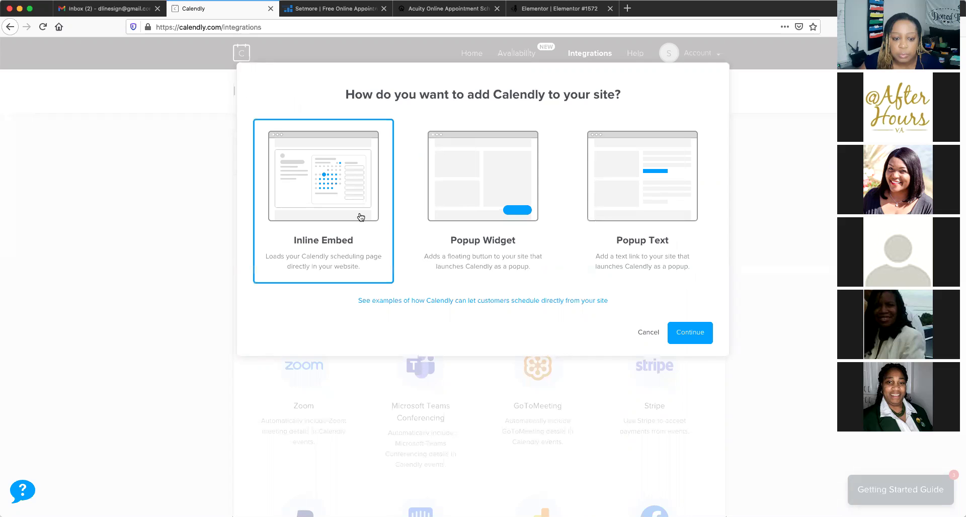
click(690, 334)
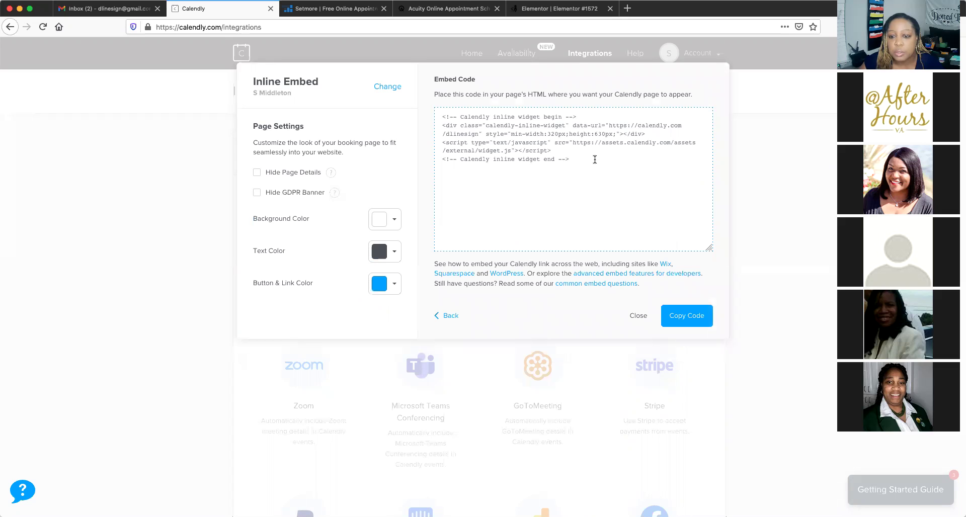
click(697, 318)
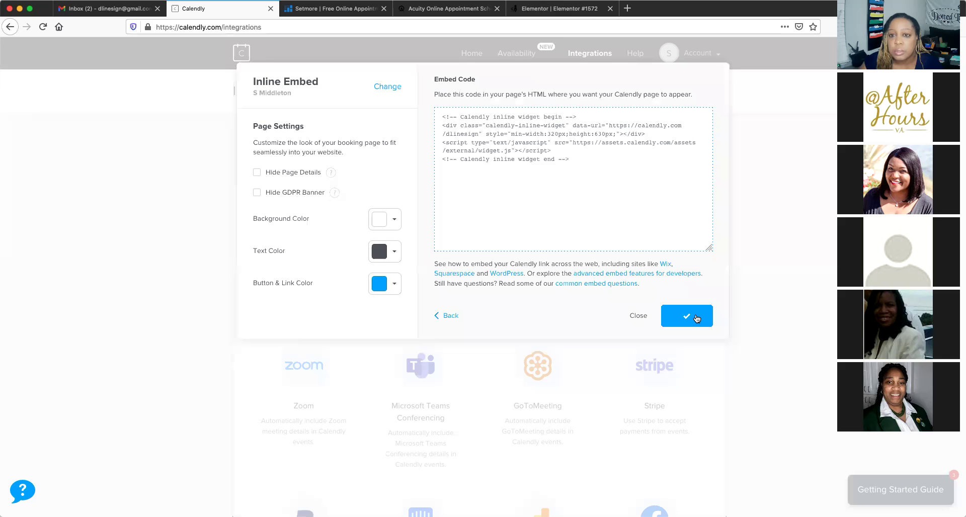
click(589, 9)
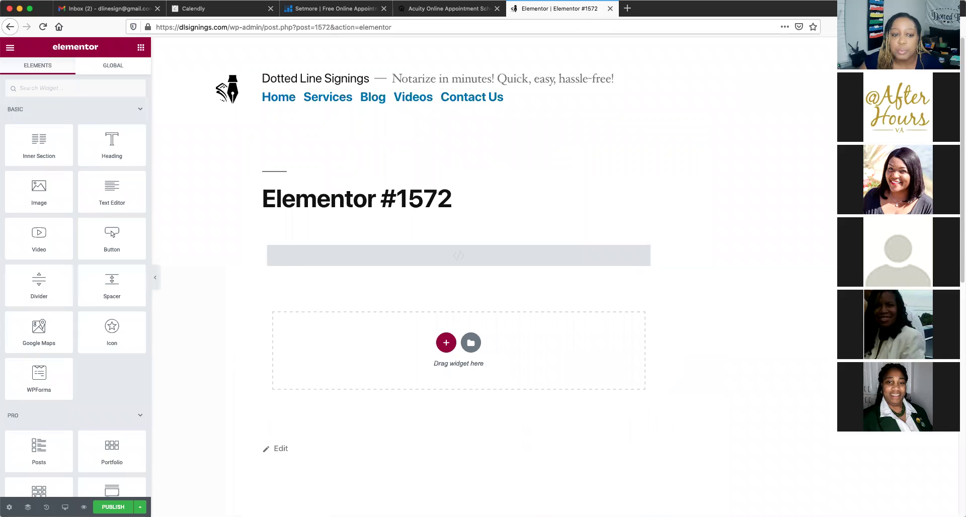
Paste the copied Calendly embed code into the page's empty HTML block
drag(295, 257, 295, 256)
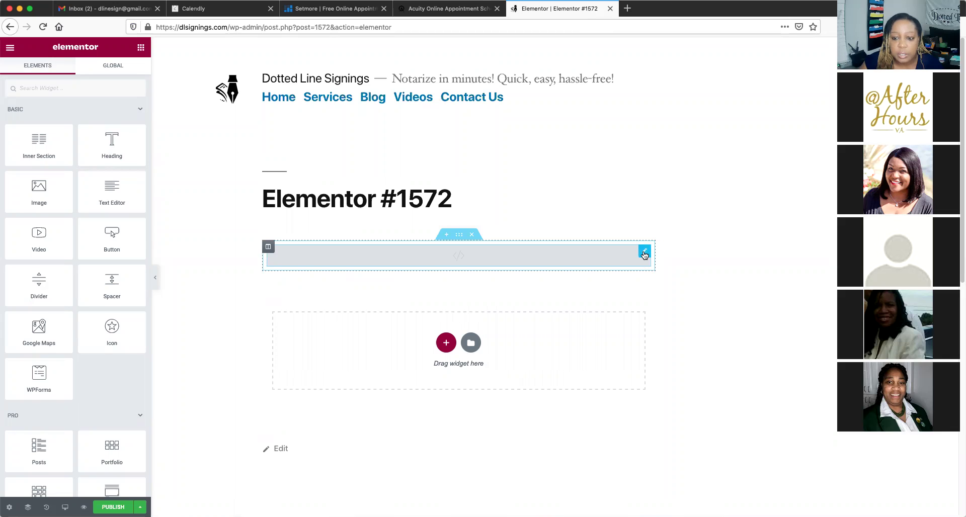
click(602, 260)
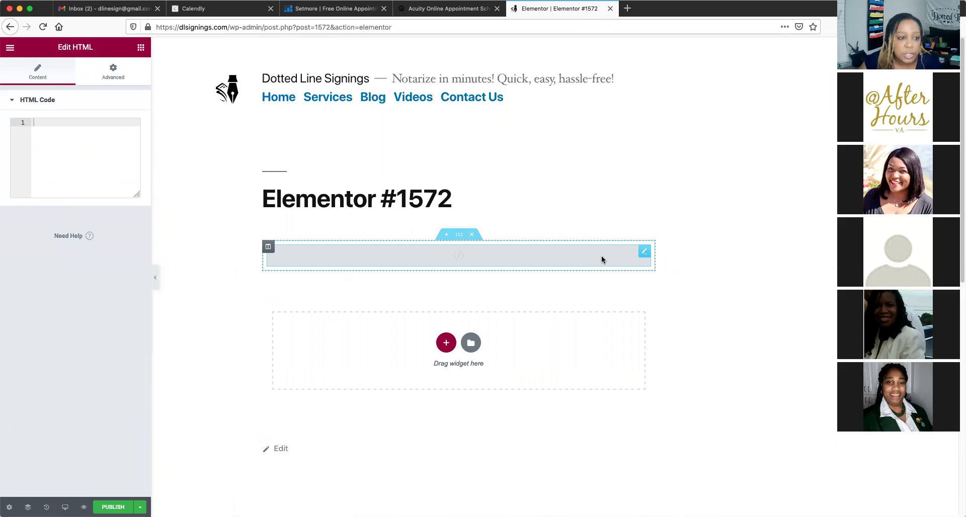
right_click(50, 125)
click(61, 164)
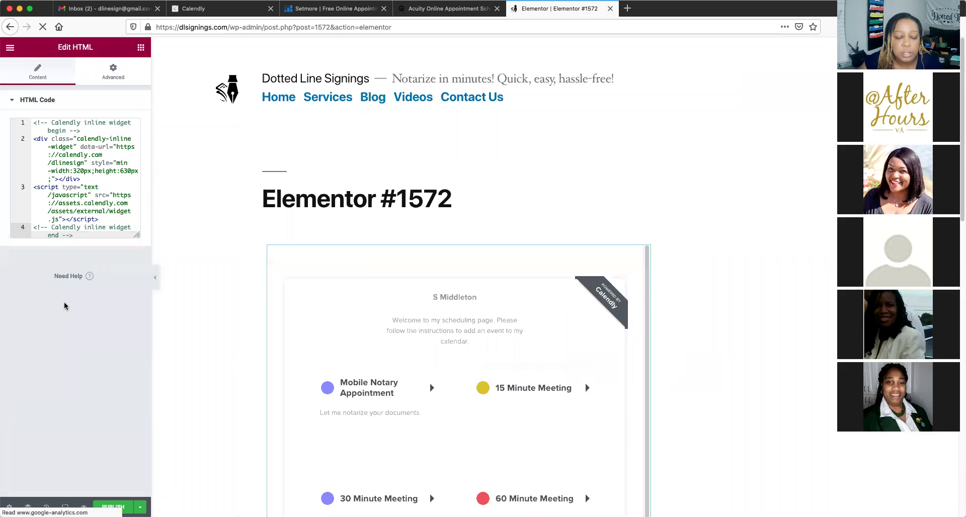
Publish page #1572 with the Calendly widget and view the live page
scroll(578, 198, down, 5)
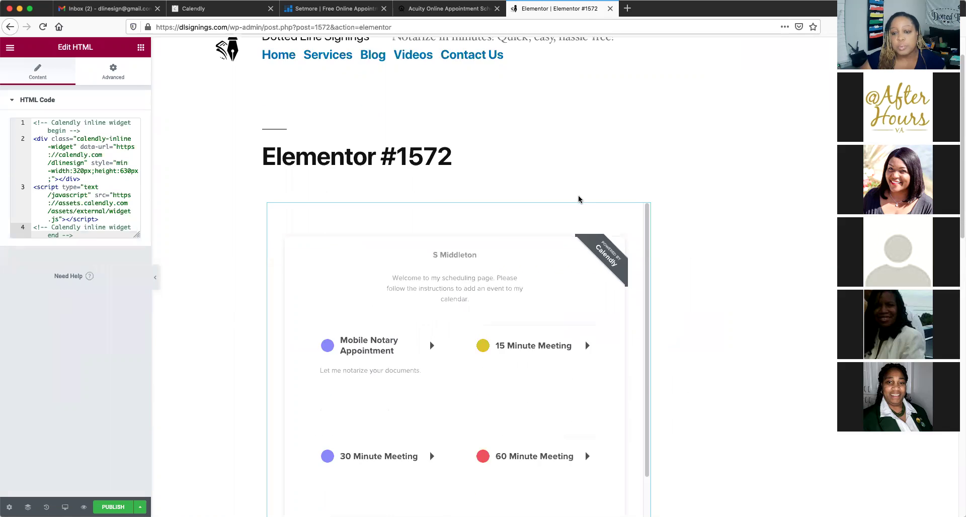
scroll(580, 198, down, 2)
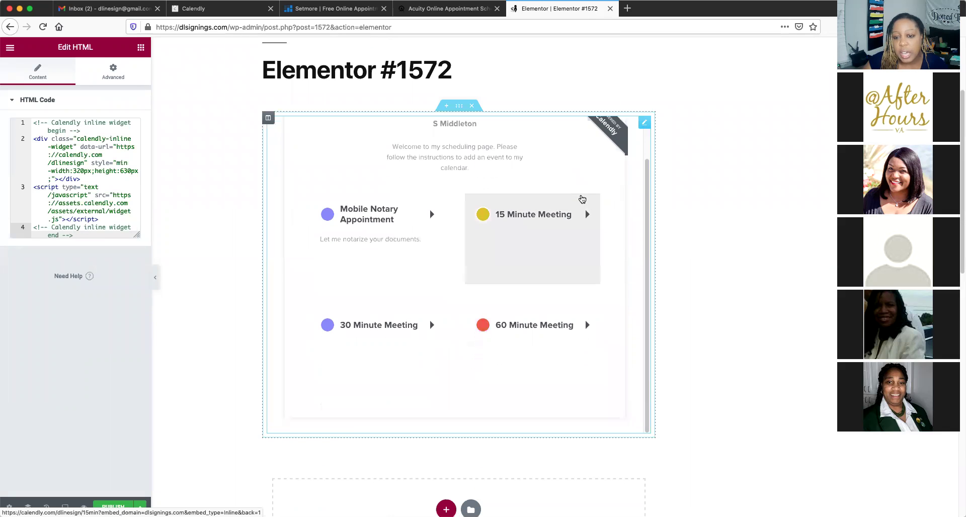
scroll(580, 198, up, 2)
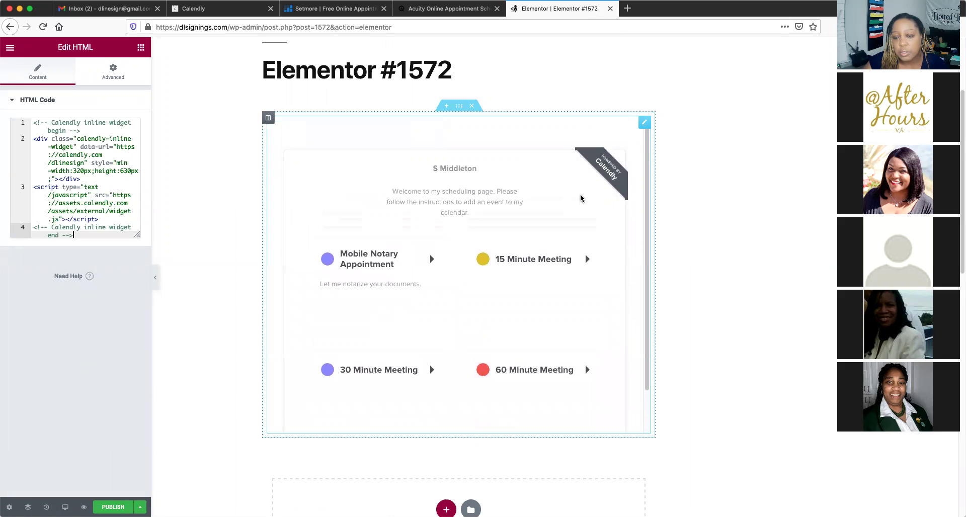
scroll(581, 198, down, 2)
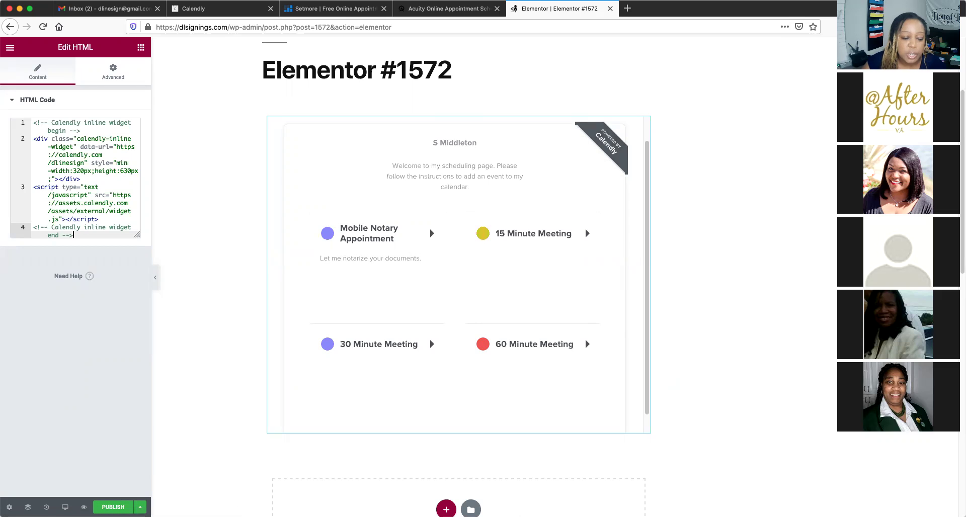
key(super+s)
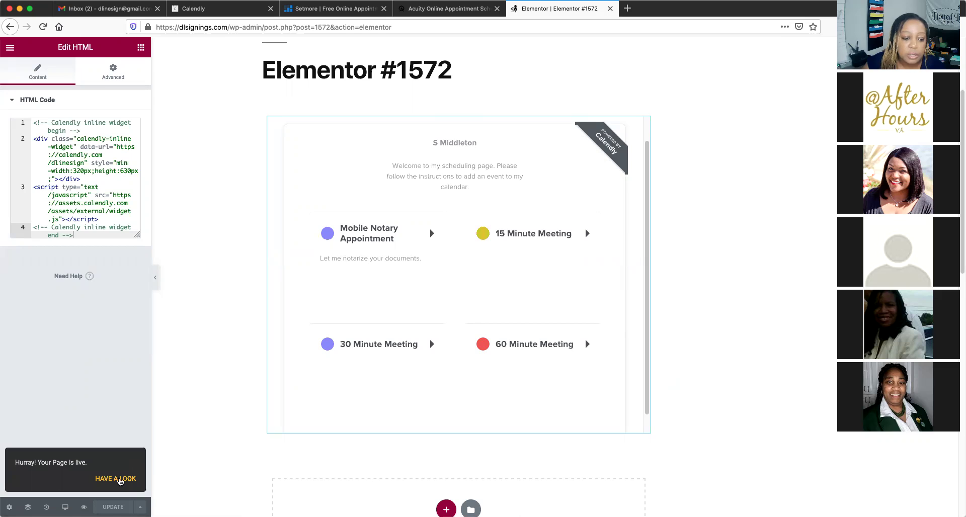
click(120, 479)
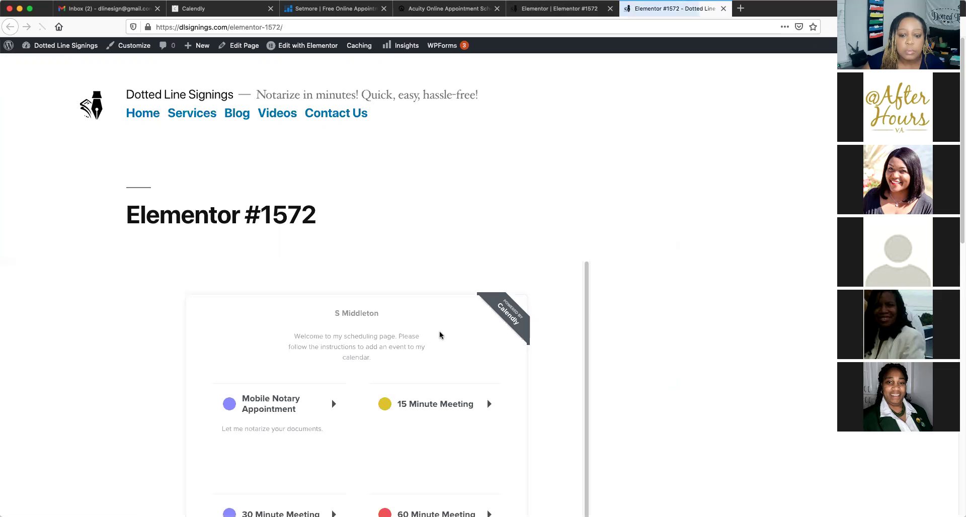
On the live page, choose Mobile Notary Appointment on Monday, November 30 at 10:30am
scroll(651, 313, down, 5)
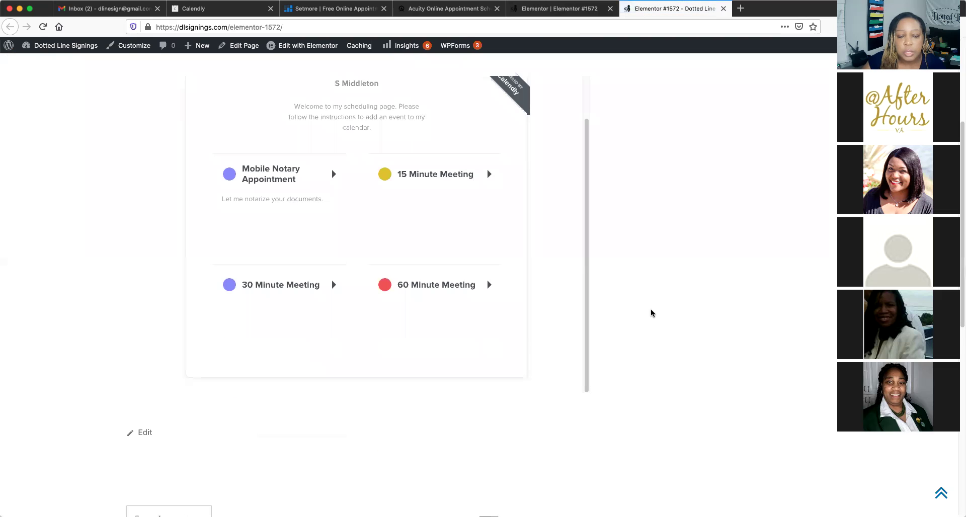
scroll(651, 313, up, 2)
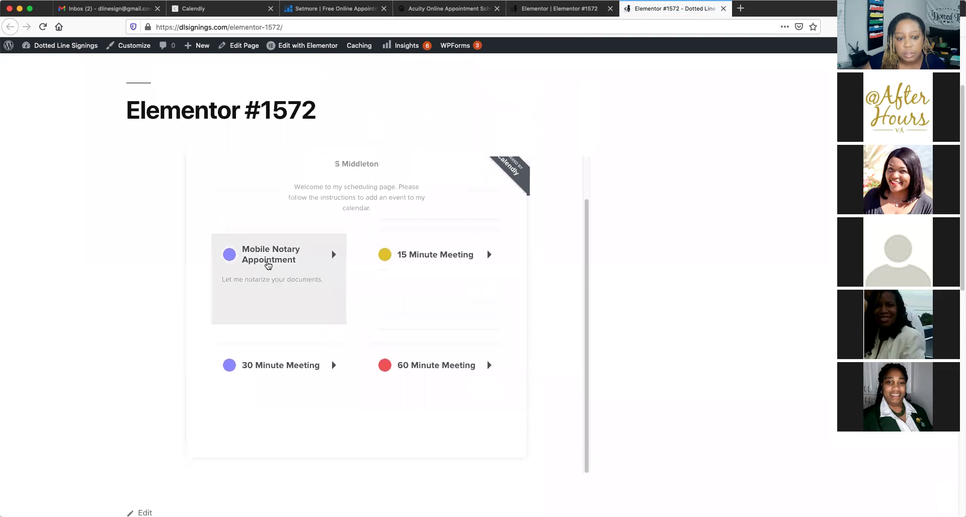
click(268, 265)
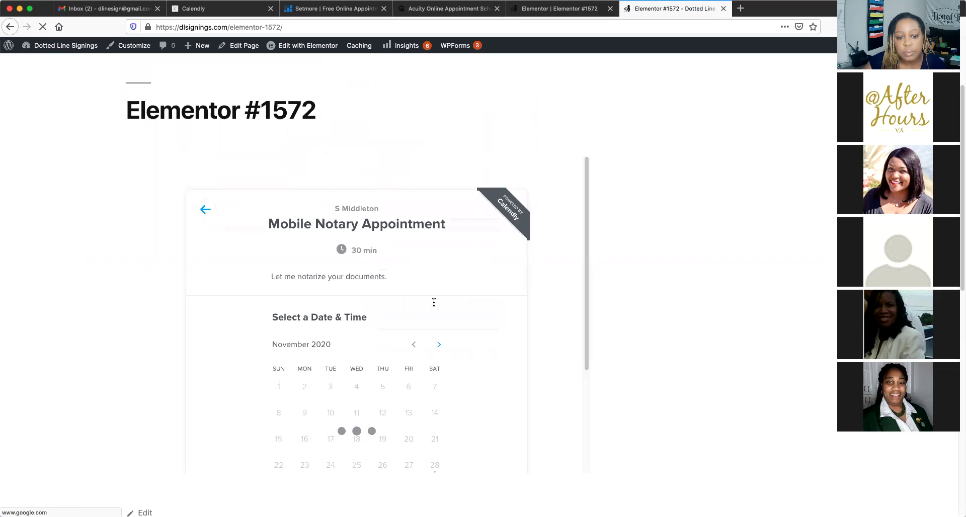
scroll(436, 306, down, 3)
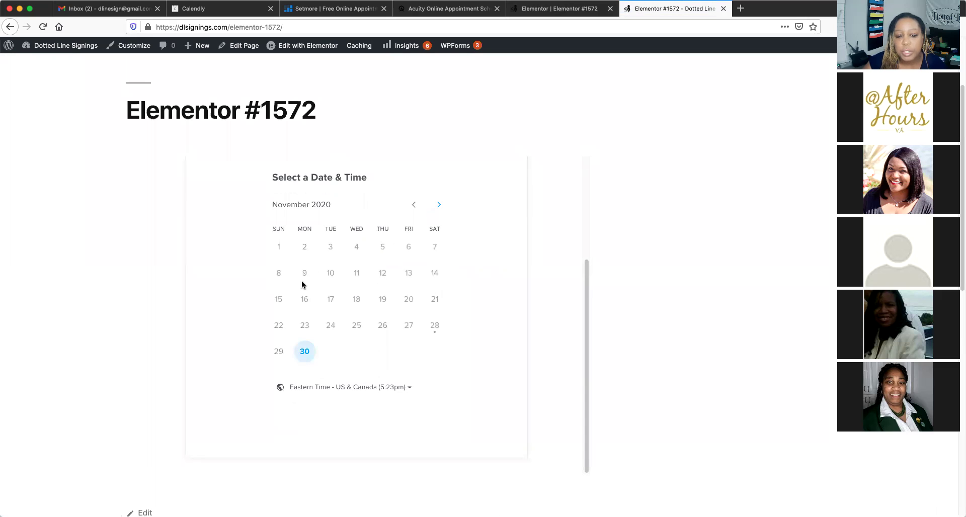
click(305, 352)
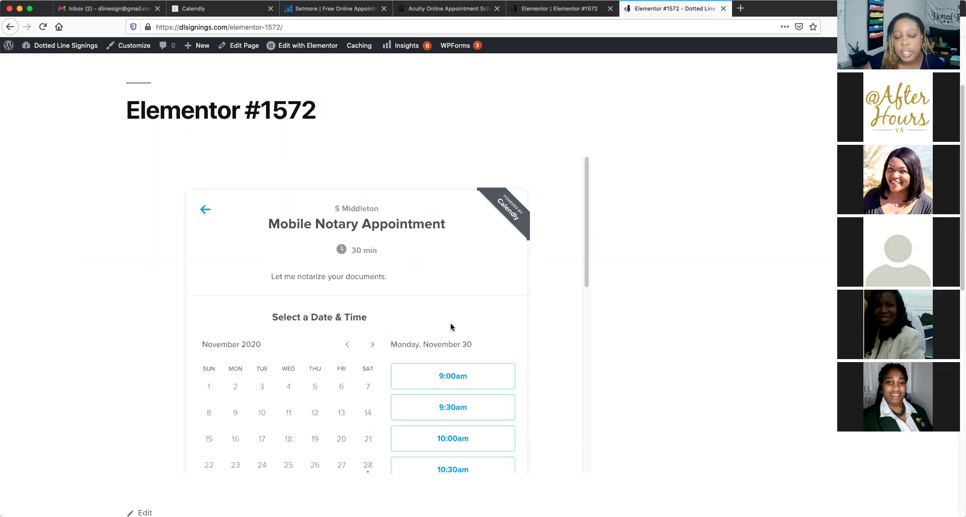
scroll(452, 328, down, 5)
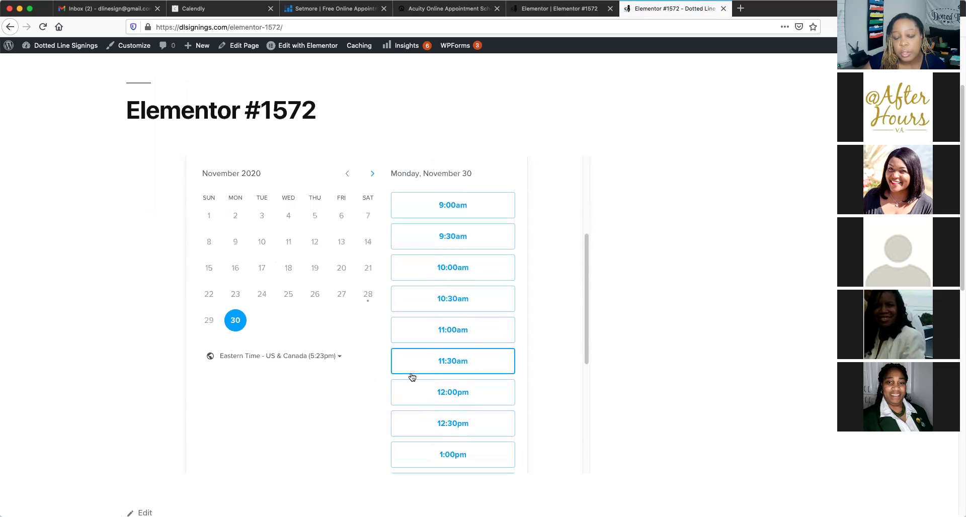
scroll(444, 282, down, 1)
click(445, 282)
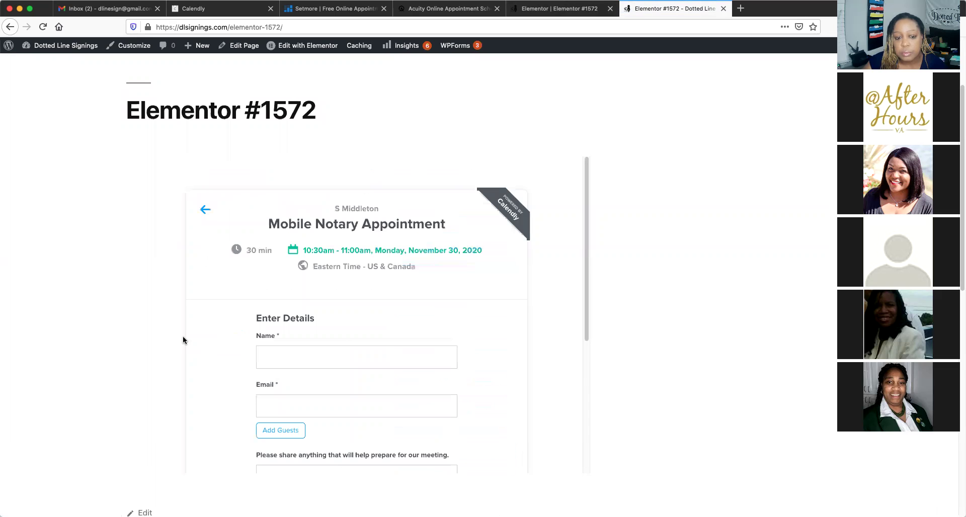
Enter the invitee's name and email address in the booking details form
scroll(343, 342, down, 4)
scroll(344, 343, down, 4)
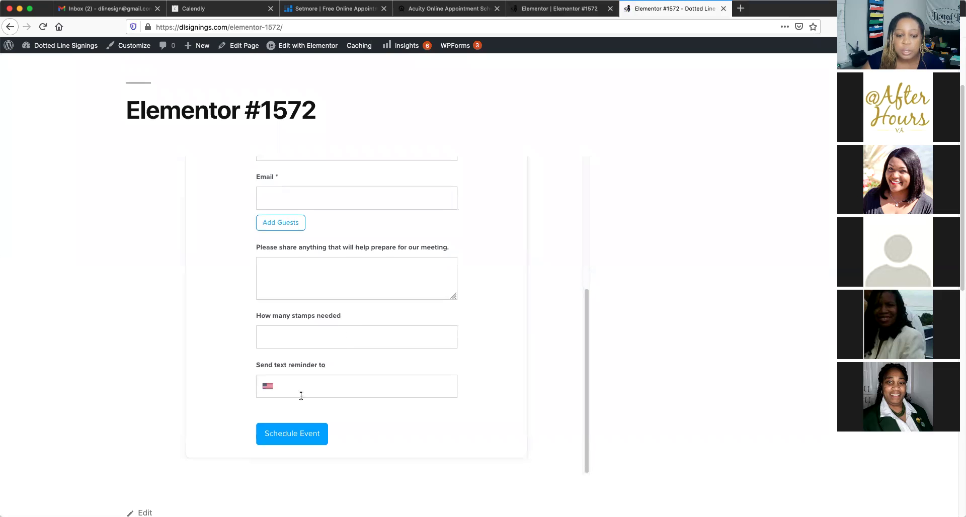
scroll(302, 369, up, 8)
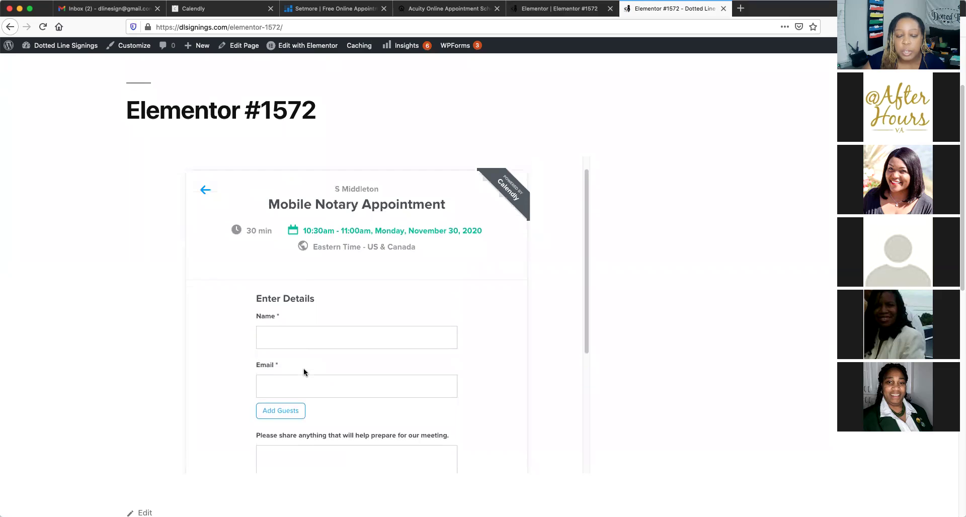
scroll(303, 372, up, 1)
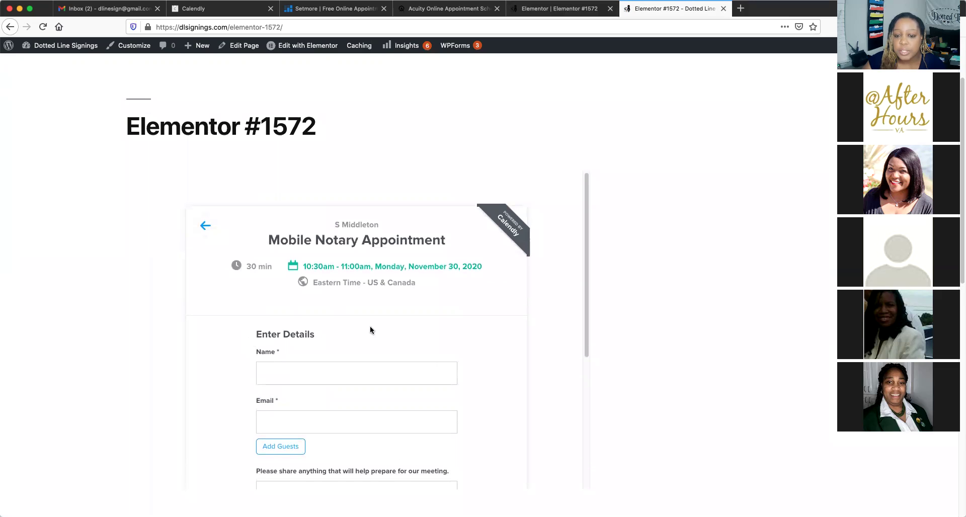
scroll(370, 327, down, 7)
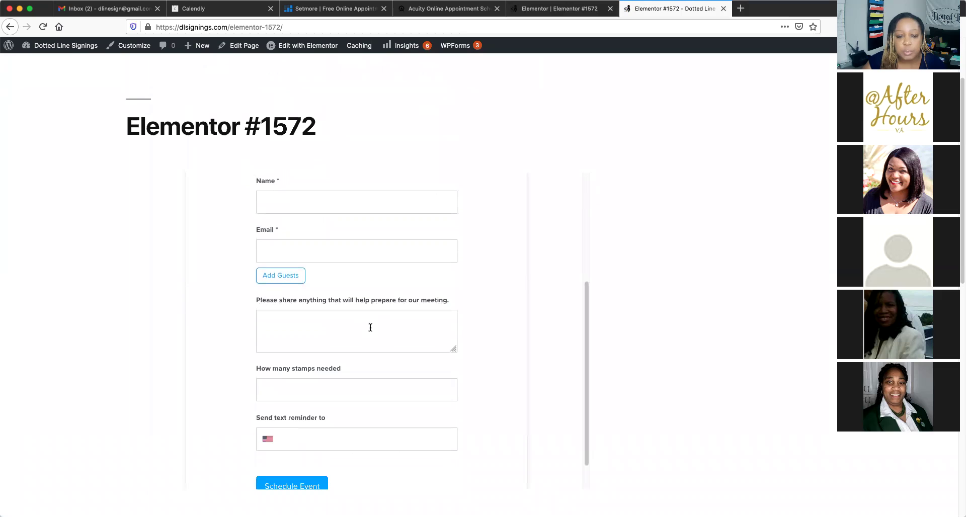
click(311, 201)
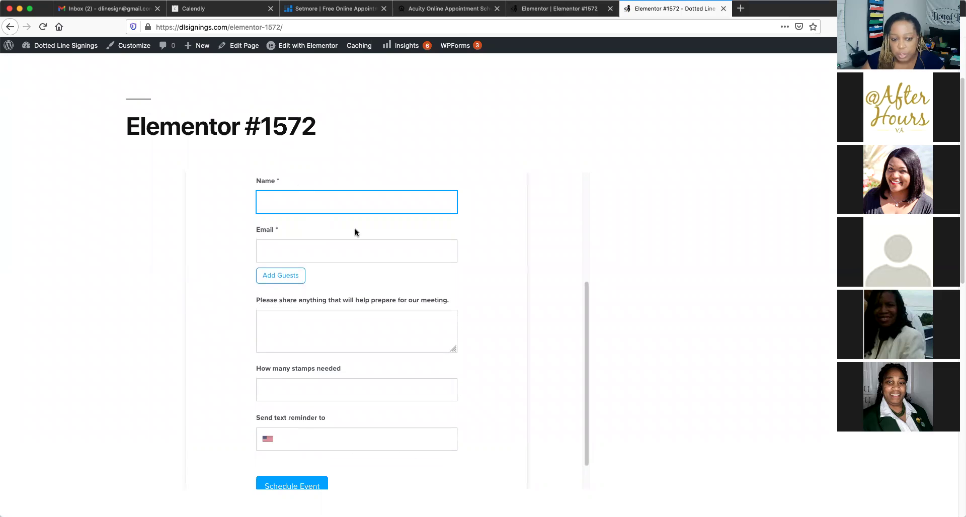
text(selehia)
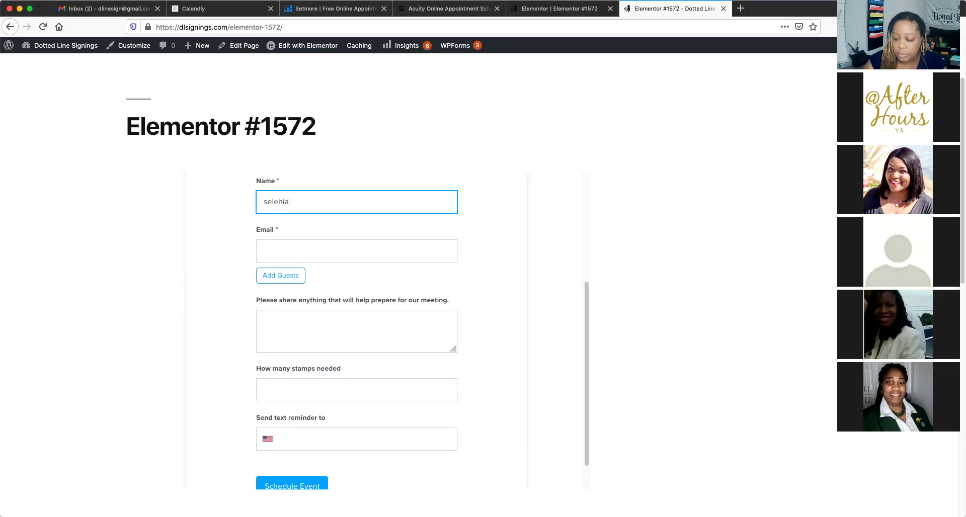
key(BackSpace)
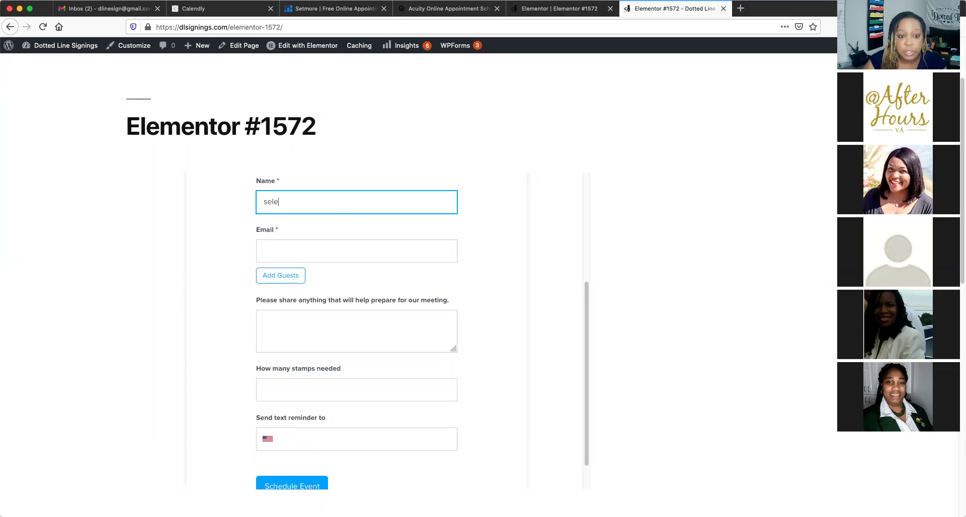
text(thia)
click(280, 246)
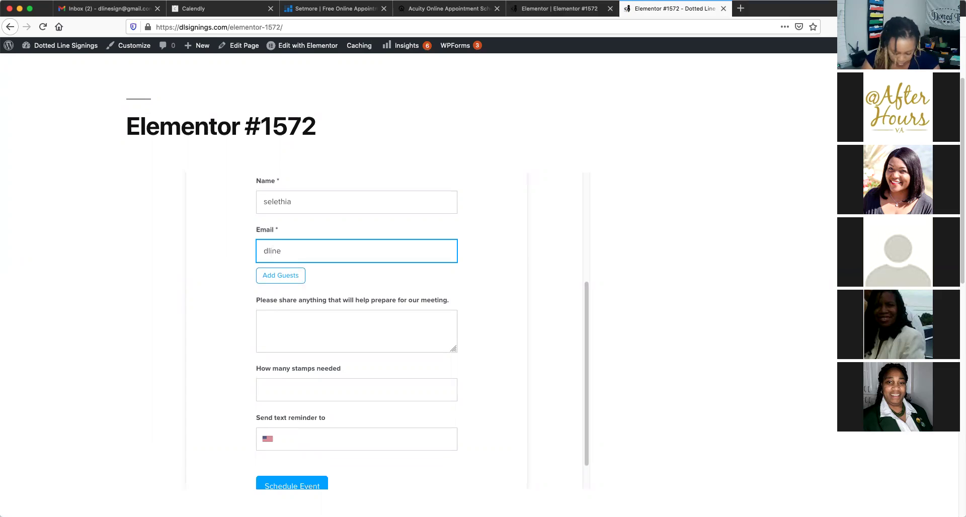
Answer the note with 'nothing' and stamps needed with 2, then schedule the event
click(285, 326)
text(nothing)
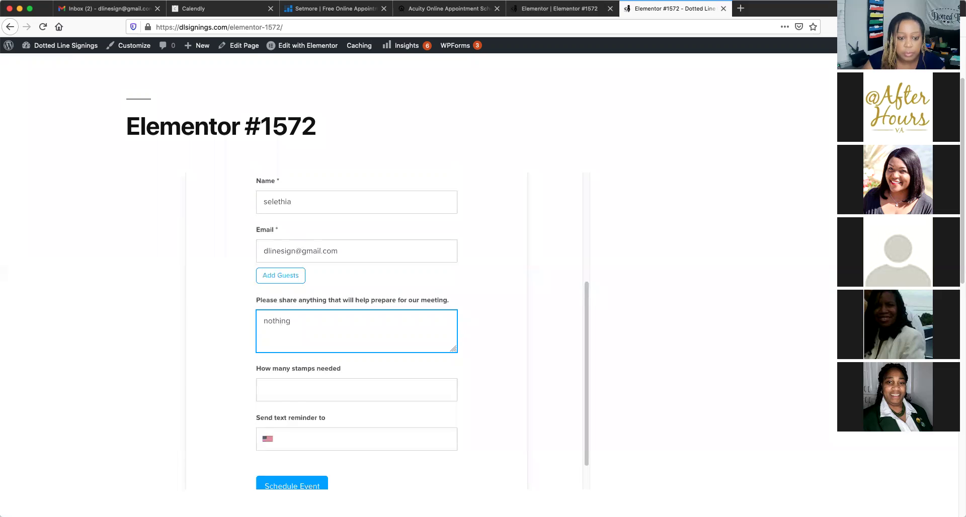
click(286, 386)
text(2)
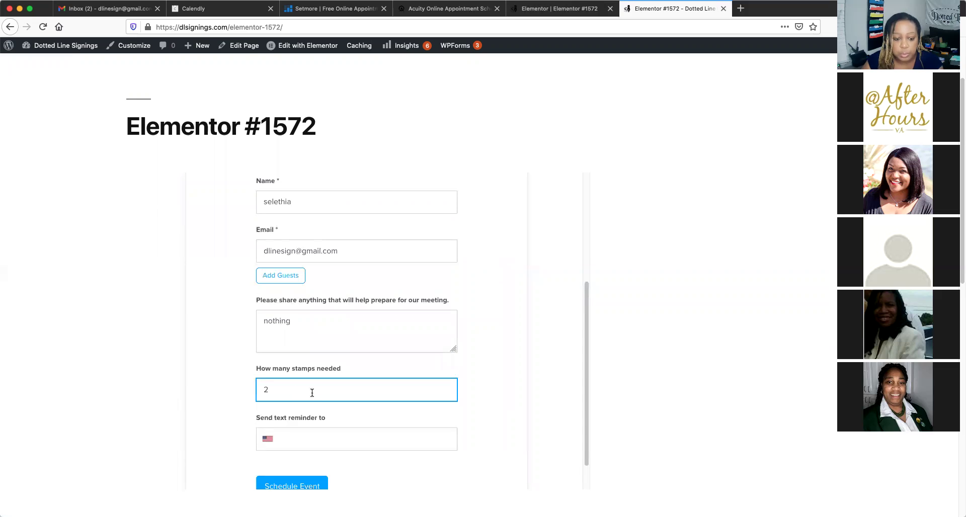
scroll(313, 433, down, 1)
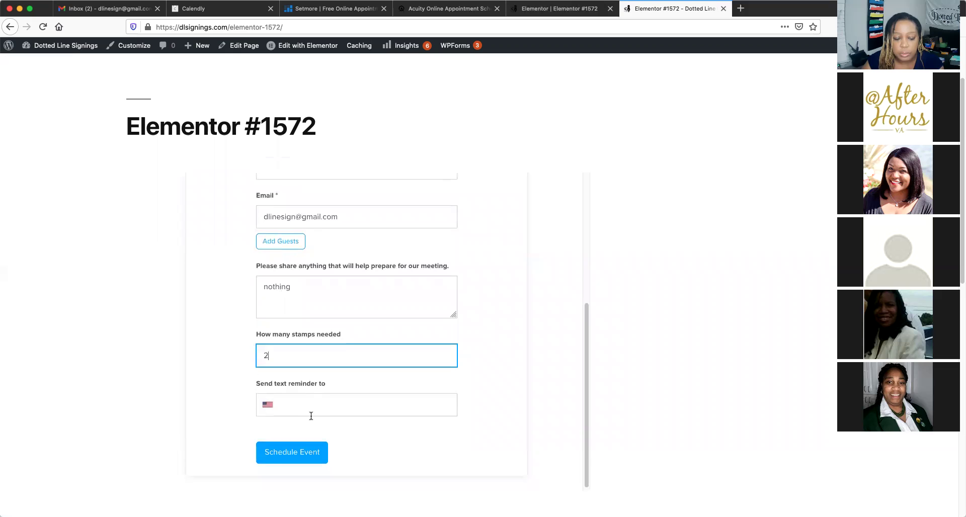
click(305, 454)
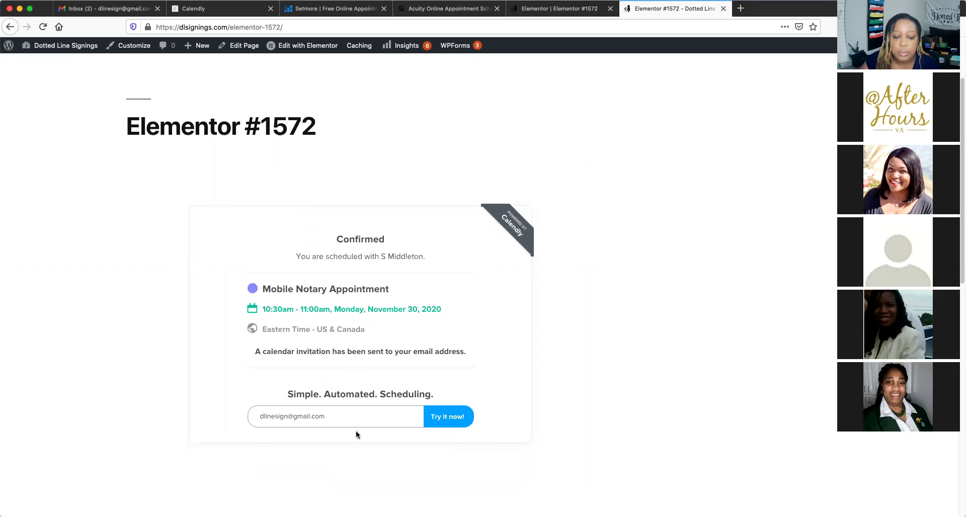
Reload Gmail and read the Calendly 'New Event' email for the Nov 30 booking, then return
click(104, 11)
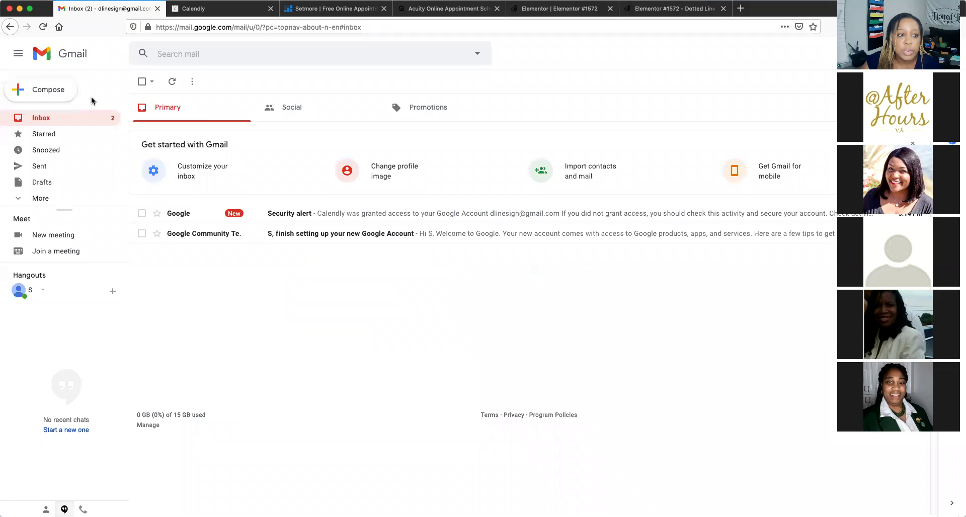
click(43, 27)
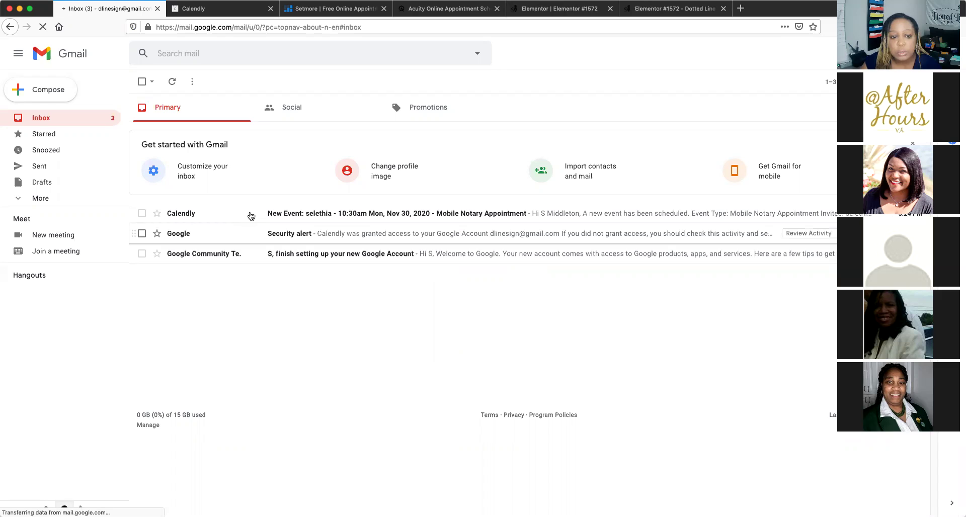
click(250, 212)
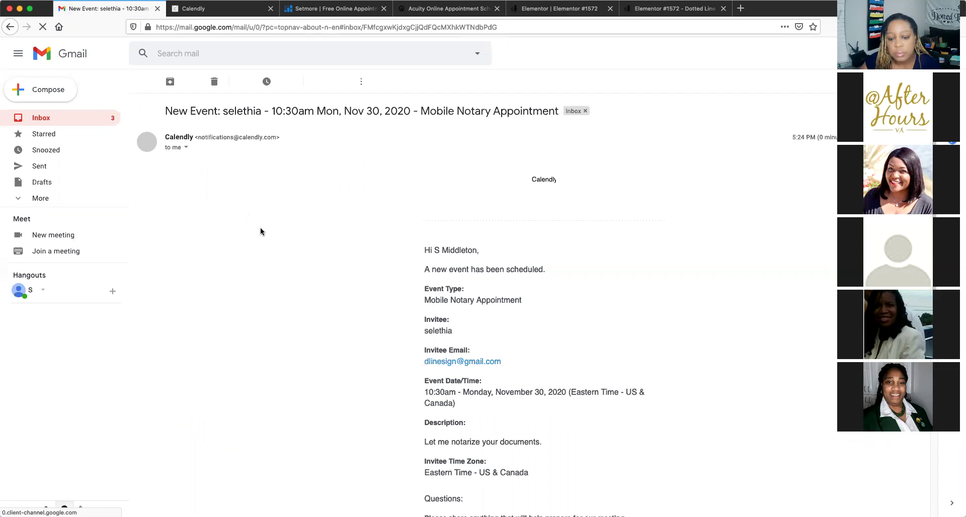
scroll(261, 231, down, 3)
scroll(261, 231, down, 3)
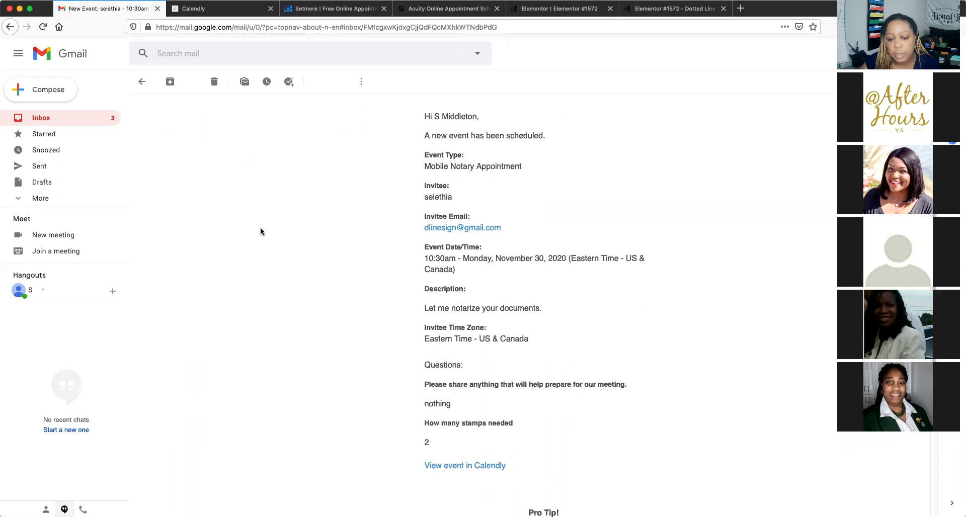
scroll(261, 232, down, 5)
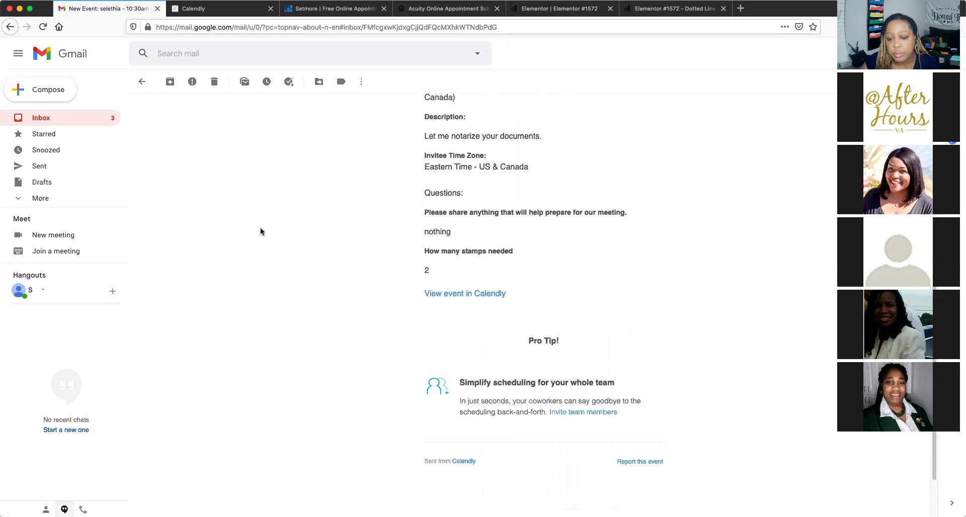
scroll(260, 231, up, 10)
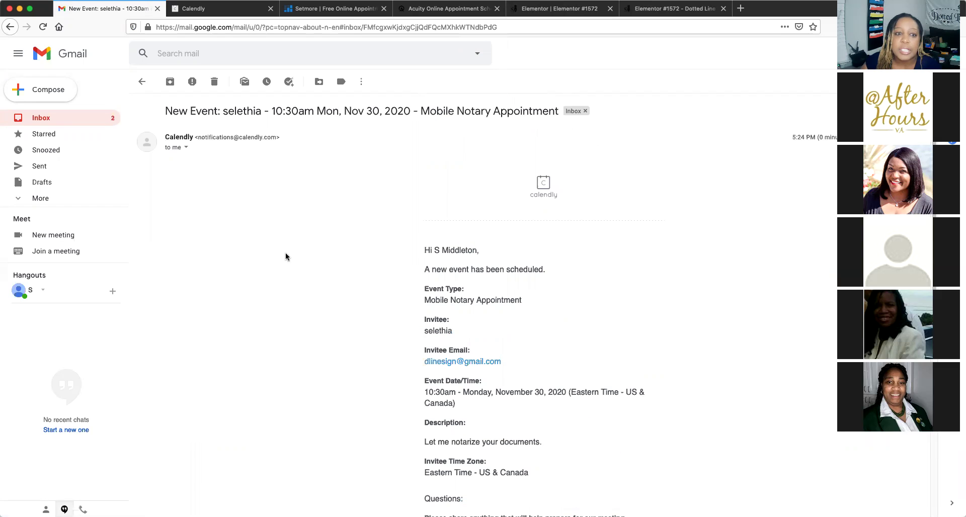
click(692, 10)
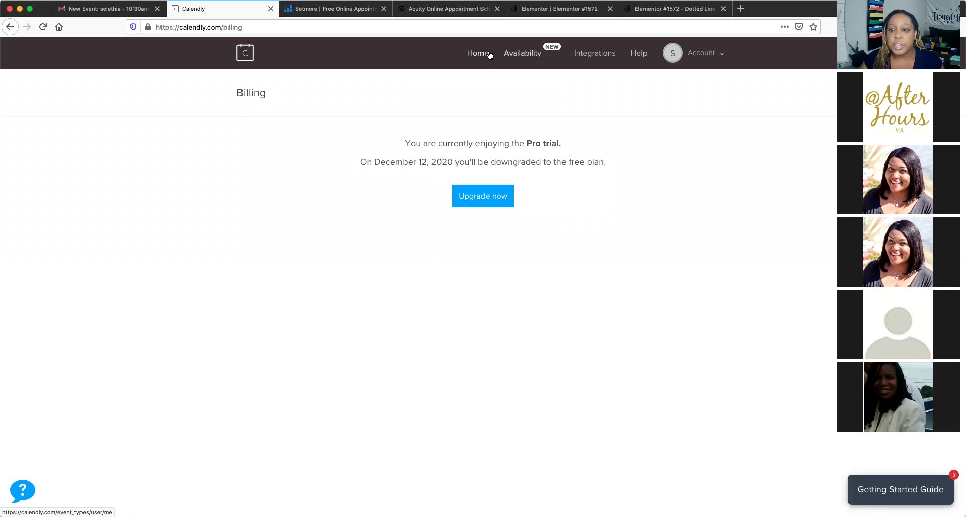
Leave the Billing page via the account menu and go Home to Event Types
click(723, 55)
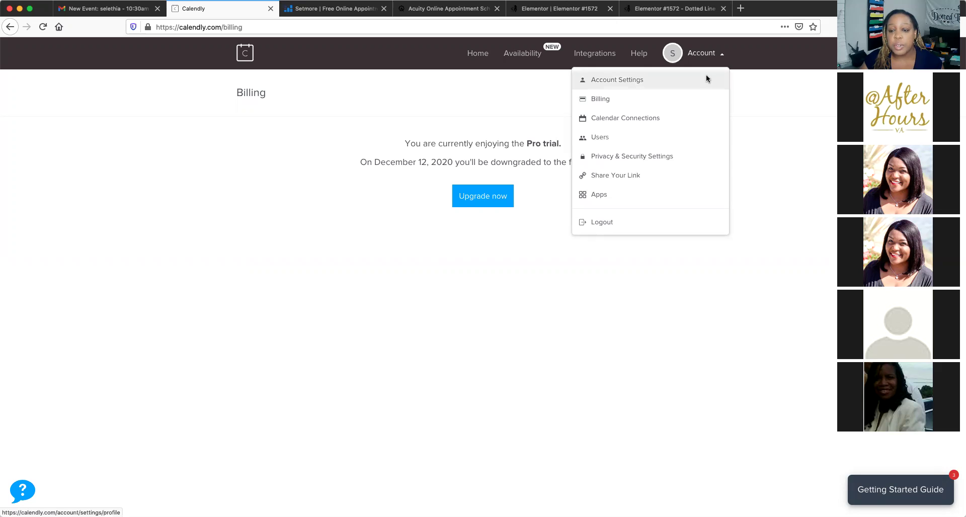
click(485, 55)
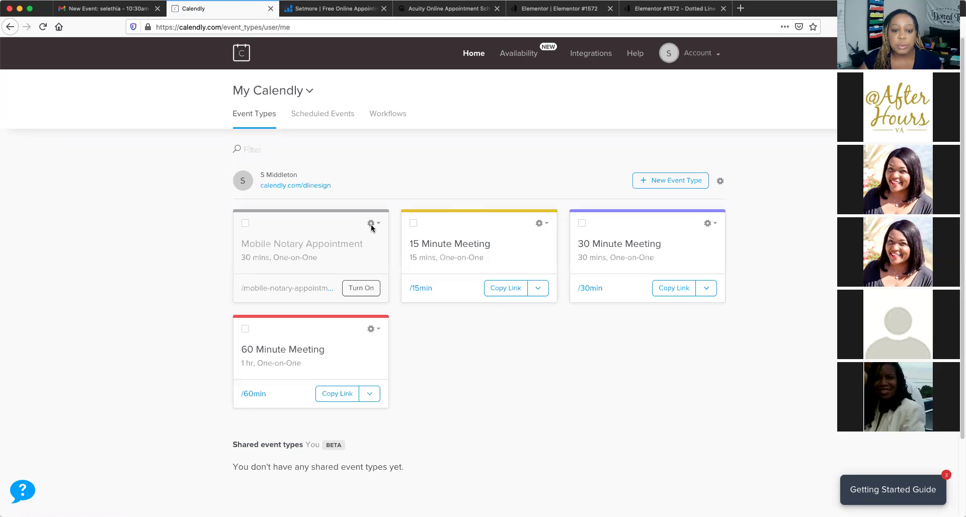
Turn on the Mobile Notary Appointment event type, then move to the Setmore homepage tab
click(373, 225)
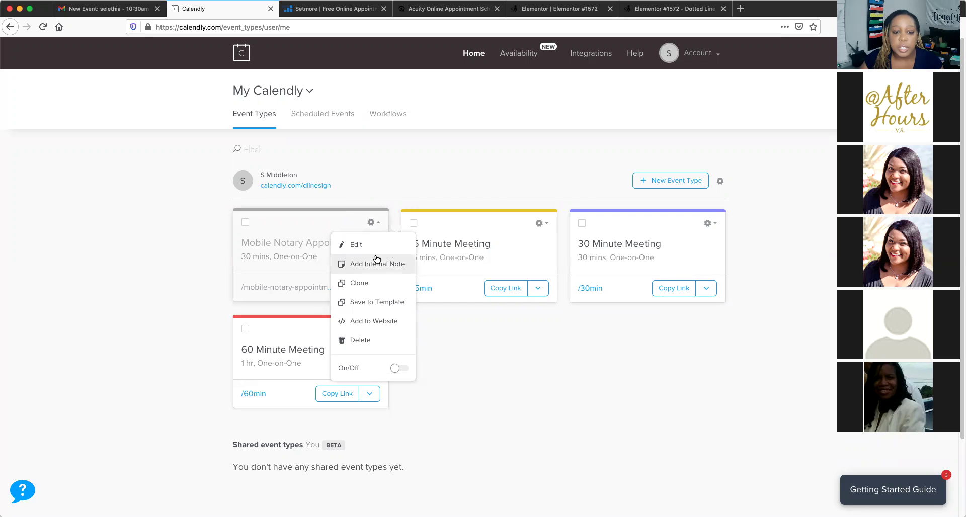
click(400, 368)
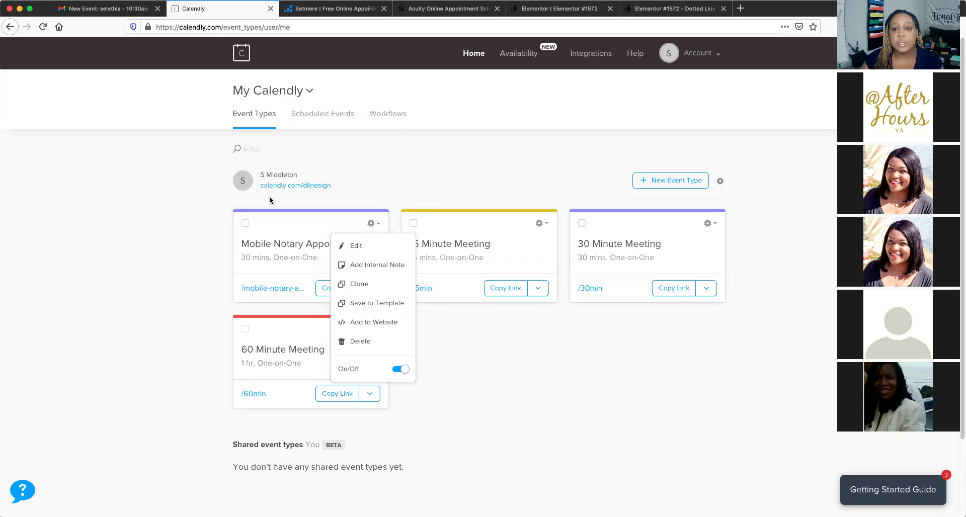
click(331, 10)
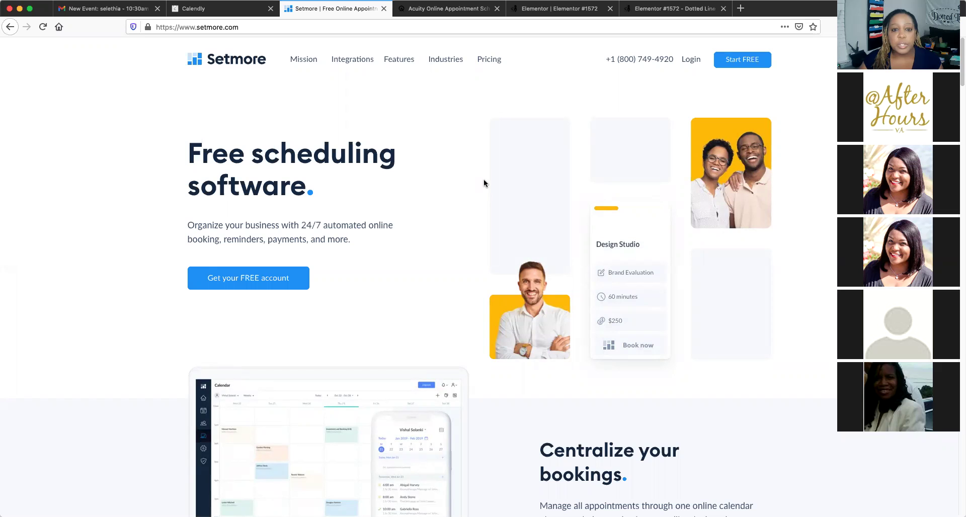
Open Setmore Pricing and switch to Monthly billing, showing $0, $12 and $9 plans
click(486, 61)
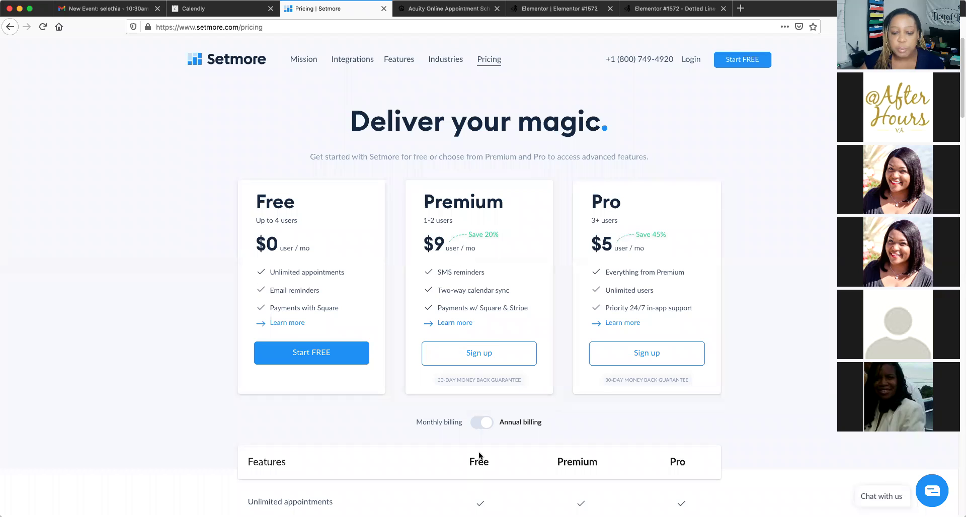
click(476, 424)
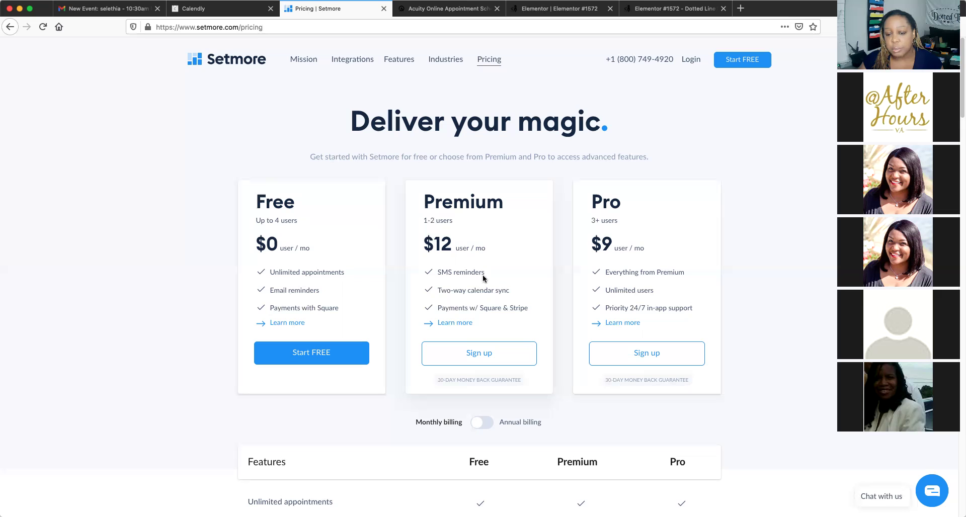
scroll(423, 322, down, 1)
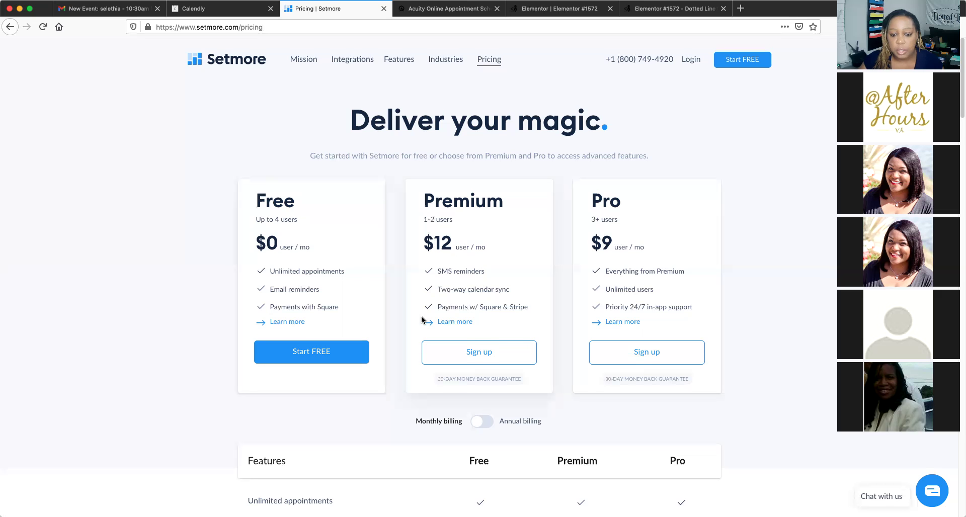
scroll(422, 319, down, 3)
scroll(422, 320, up, 3)
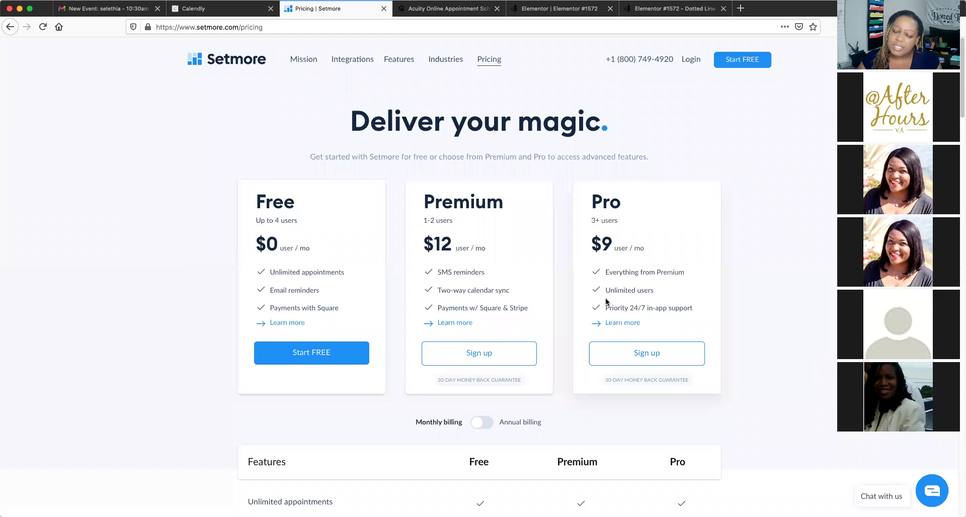
scroll(554, 294, down, 1)
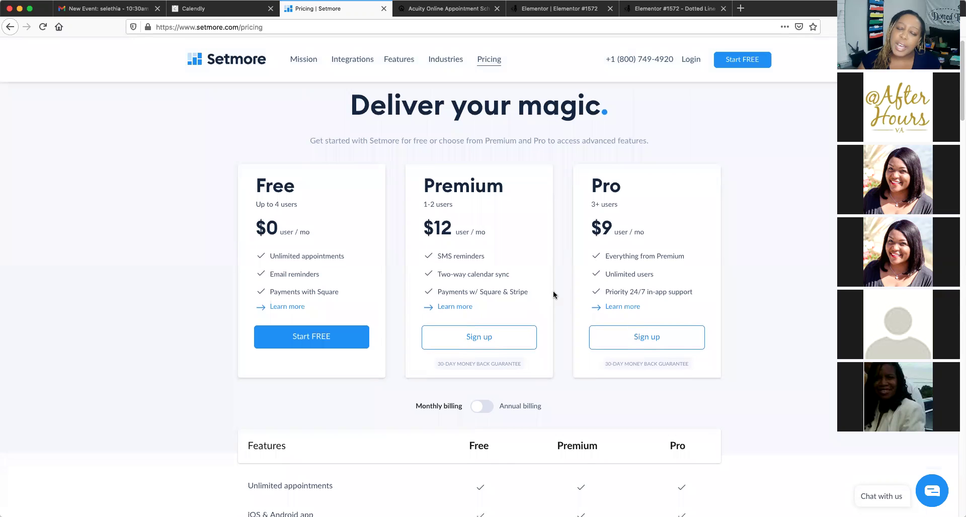
scroll(555, 298, down, 1)
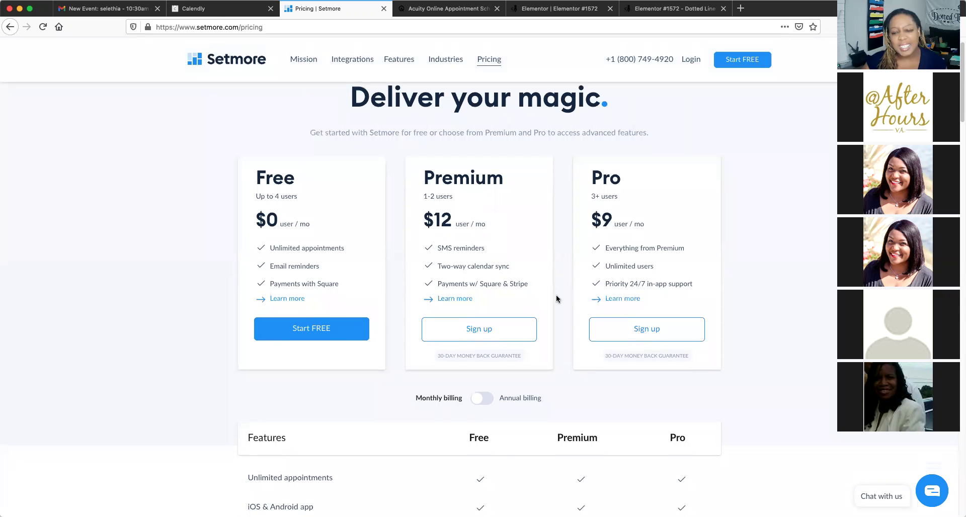
scroll(555, 299, down, 3)
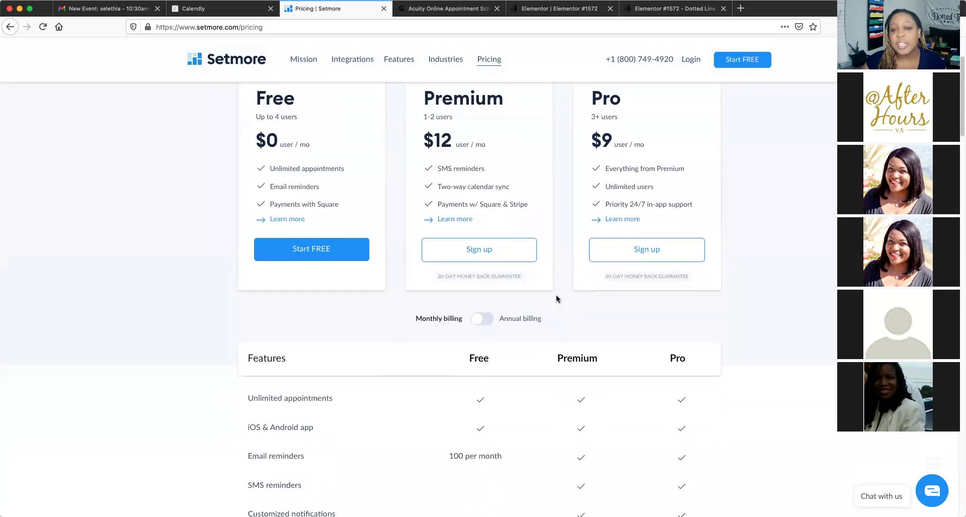
scroll(556, 297, up, 1)
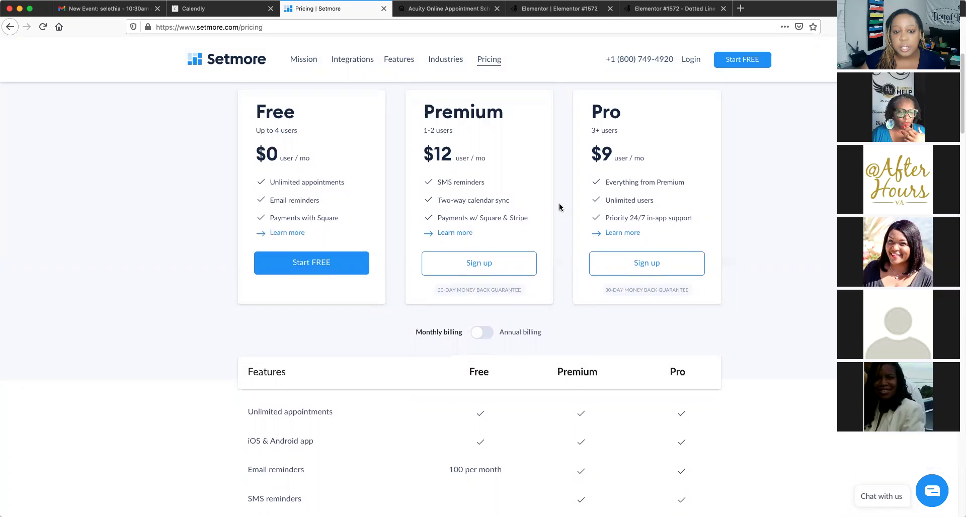
Scroll down through the Free, Premium and Pro feature comparison table
scroll(559, 206, down, 2)
scroll(559, 207, down, 5)
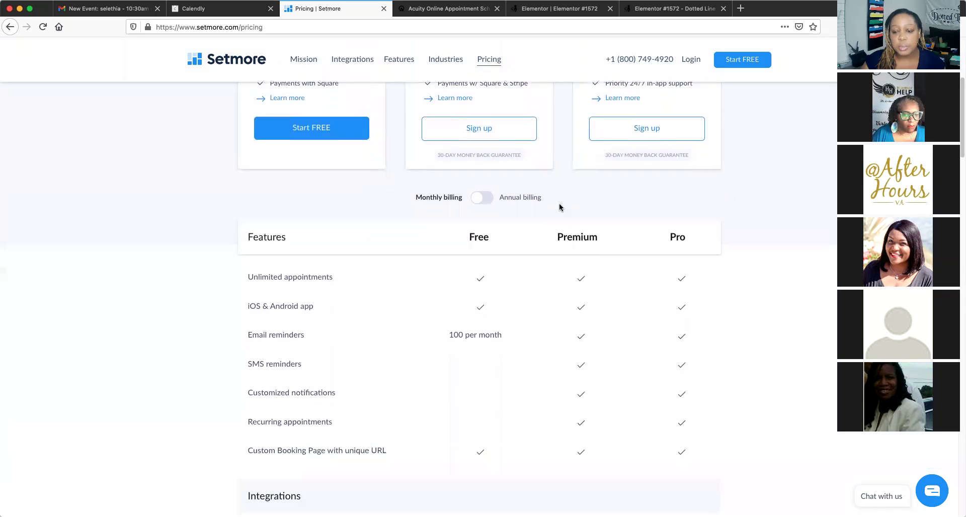
scroll(559, 207, down, 2)
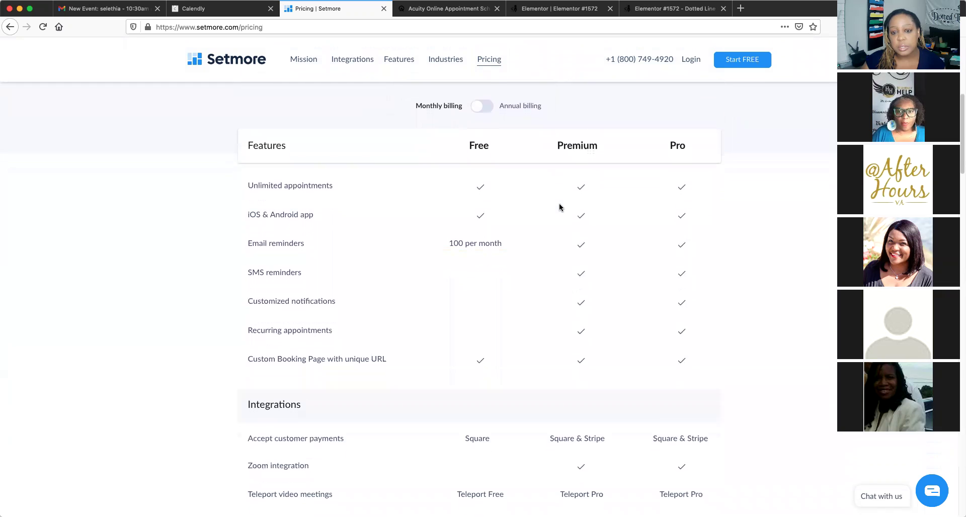
scroll(559, 207, down, 1)
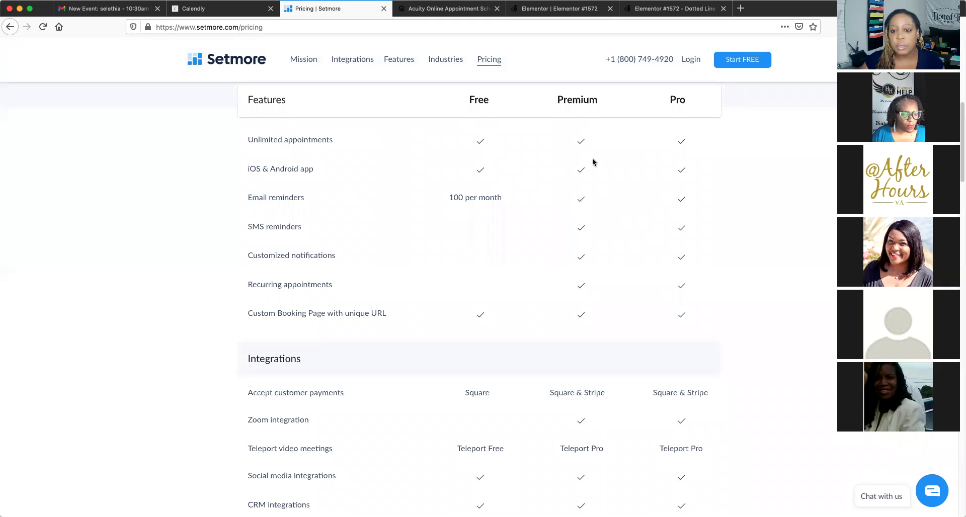
scroll(598, 272, down, 3)
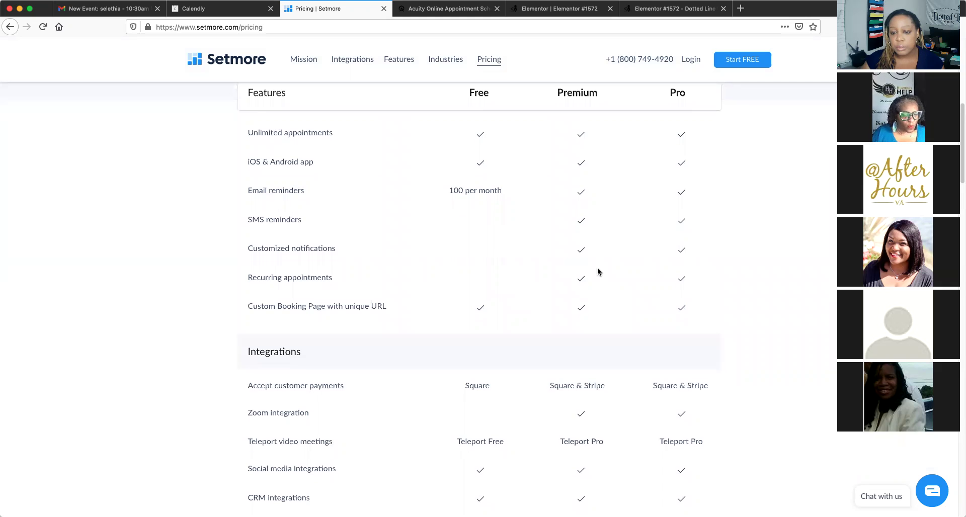
scroll(599, 272, down, 3)
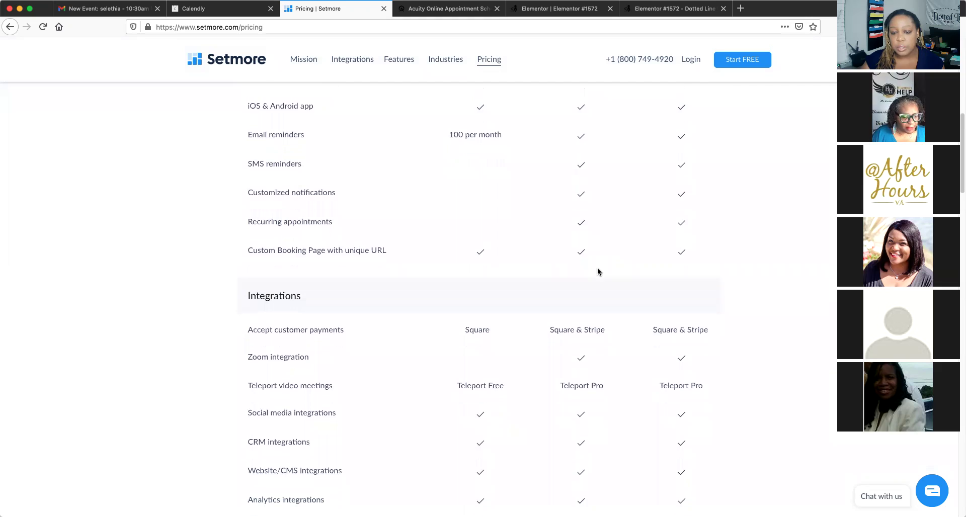
scroll(598, 271, up, 6)
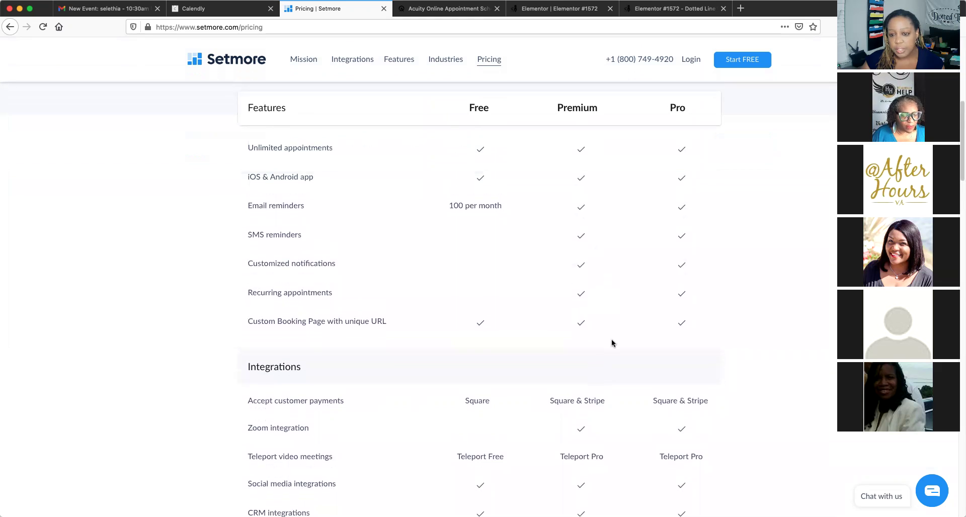
scroll(617, 352, down, 1)
scroll(618, 356, down, 3)
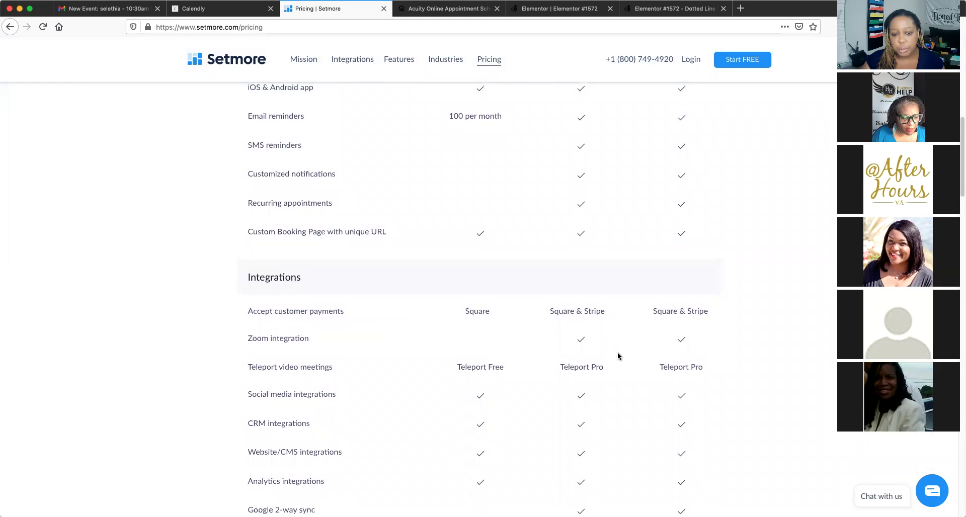
scroll(617, 355, down, 1)
scroll(617, 354, down, 2)
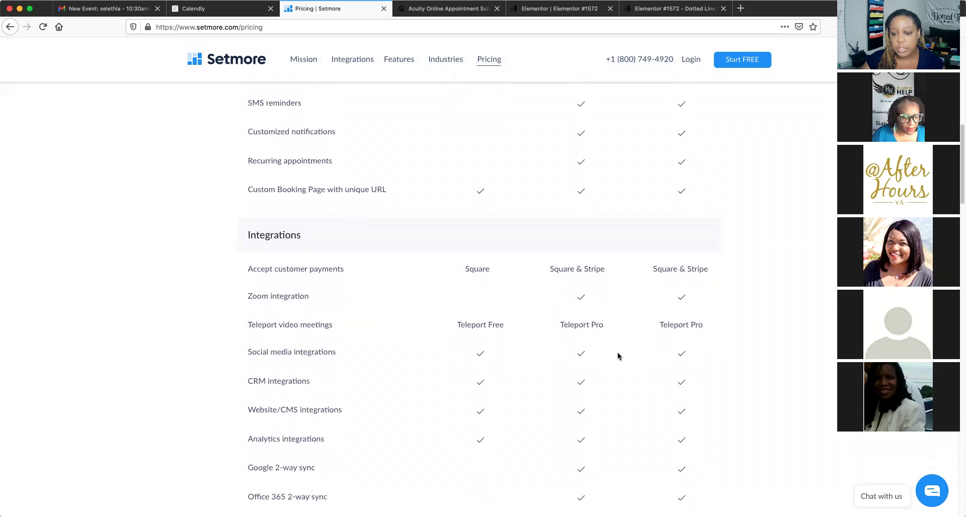
scroll(617, 355, down, 1)
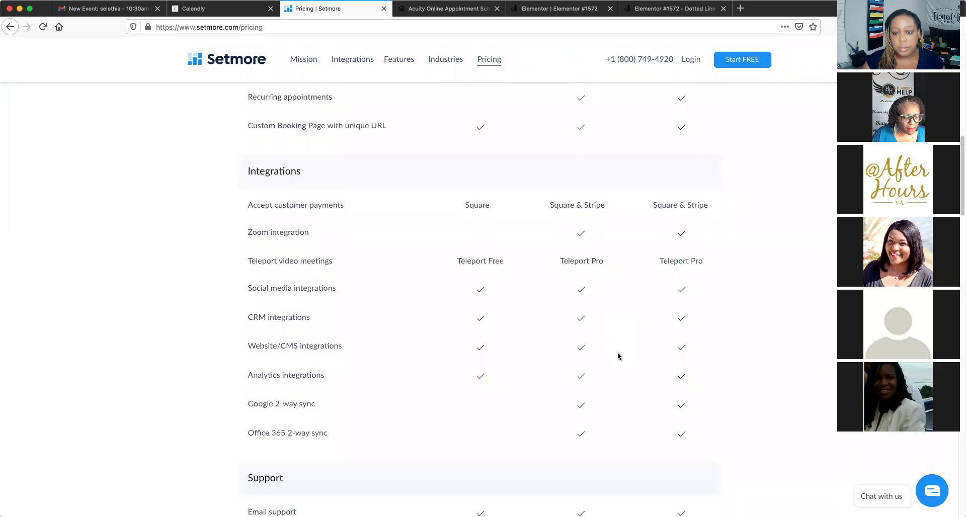
scroll(618, 354, down, 1)
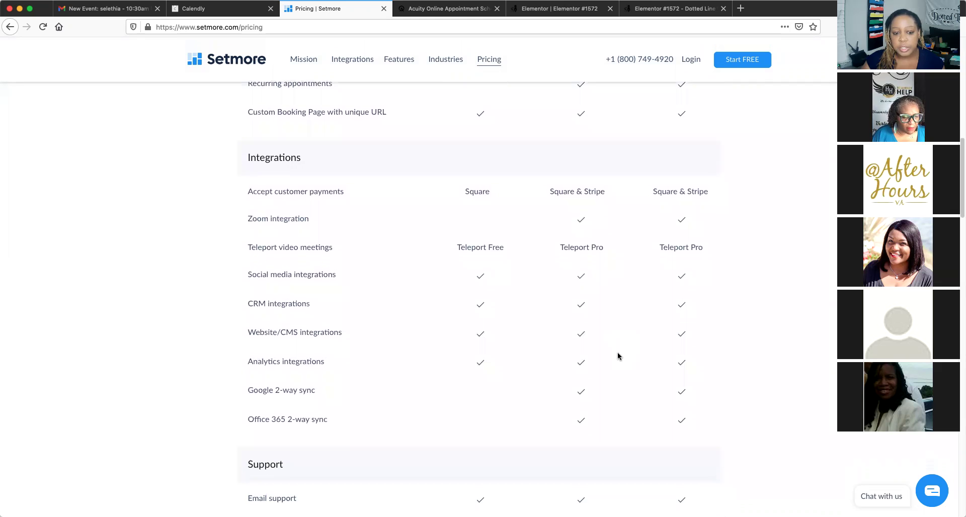
scroll(617, 356, down, 1)
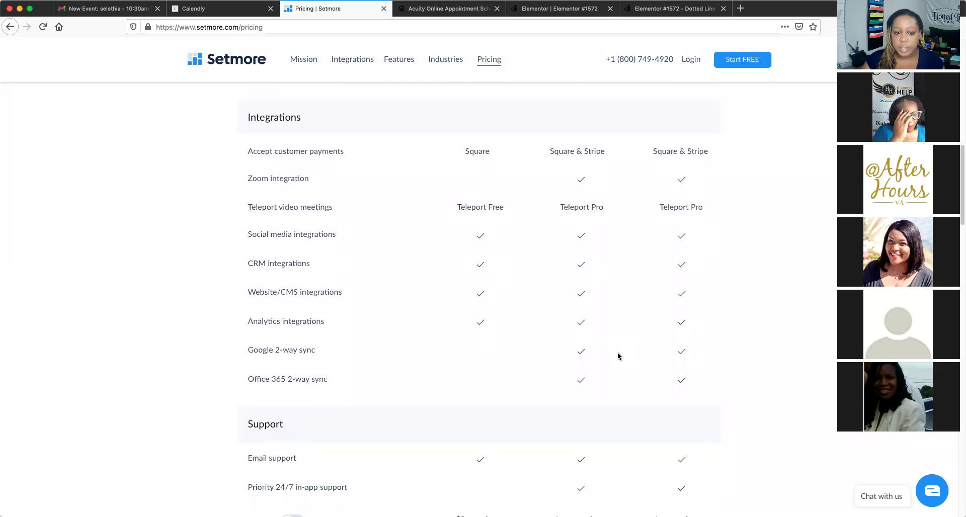
scroll(618, 357, down, 1)
scroll(618, 356, down, 1)
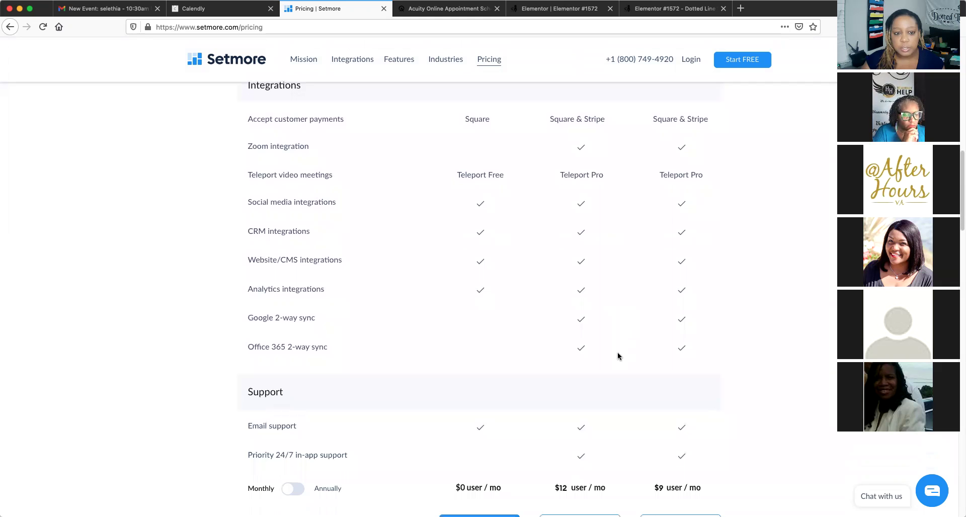
scroll(617, 352, down, 1)
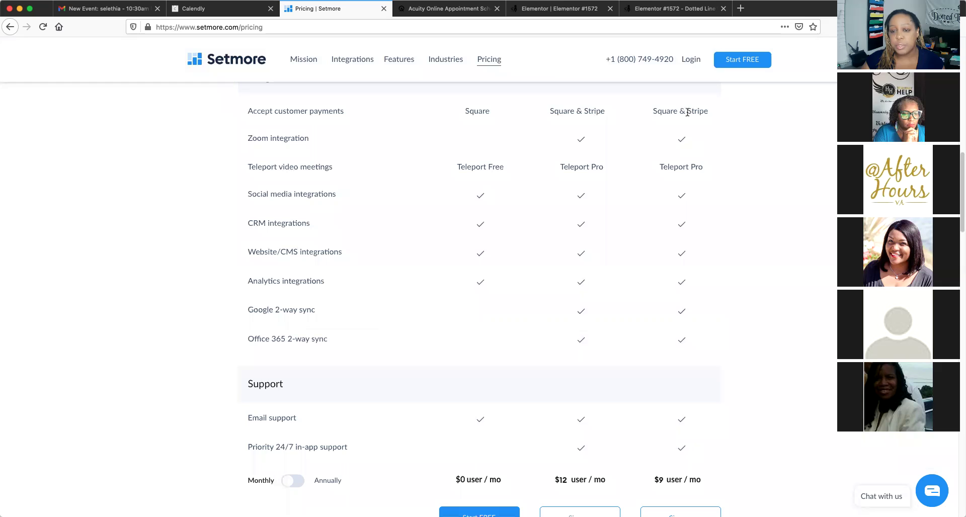
scroll(638, 261, down, 1)
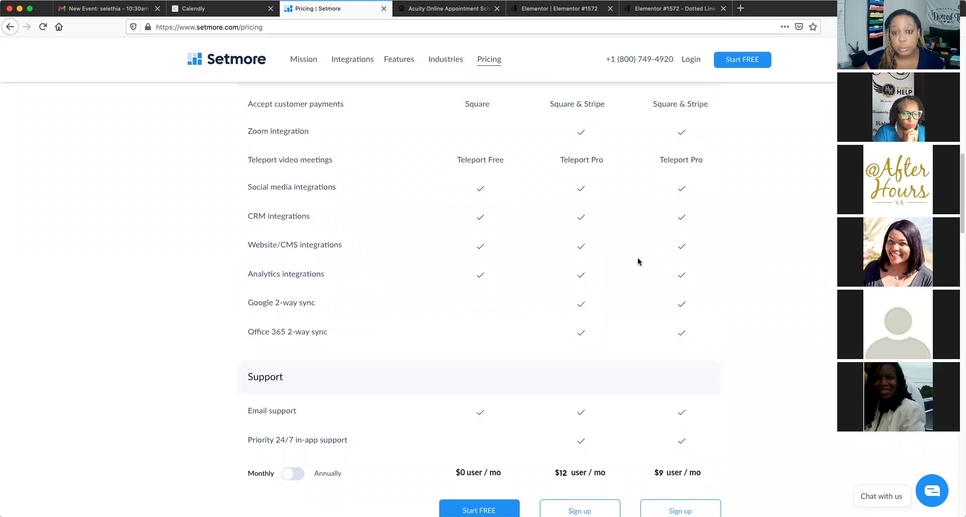
scroll(637, 260, down, 2)
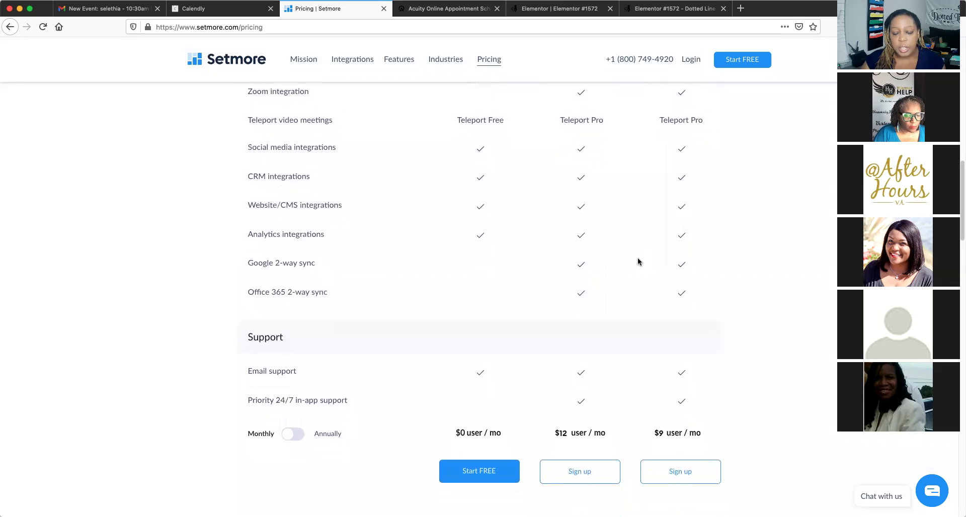
scroll(638, 261, down, 2)
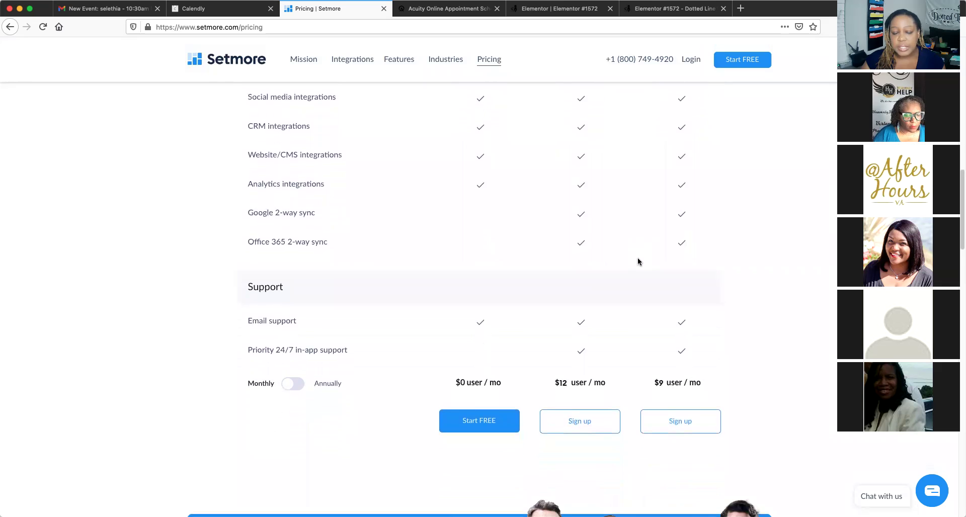
scroll(637, 261, up, 2)
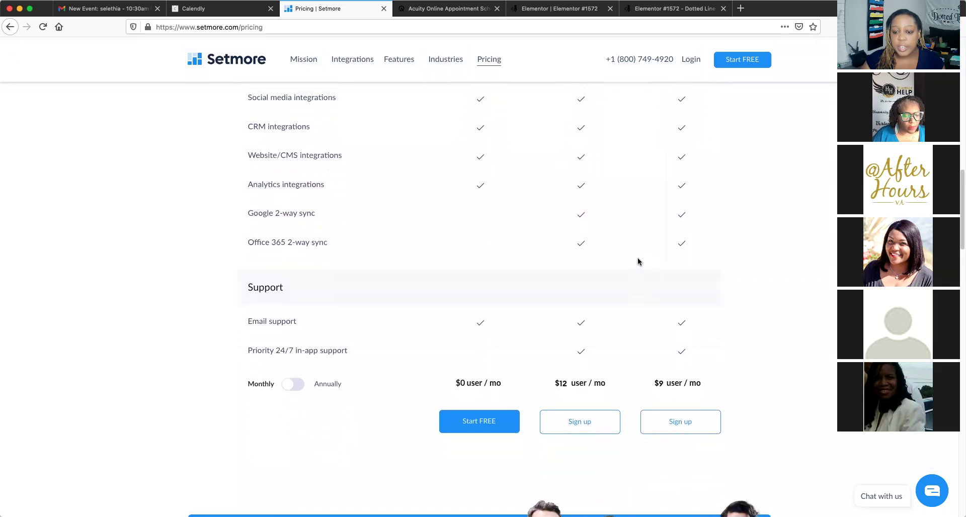
scroll(638, 261, up, 4)
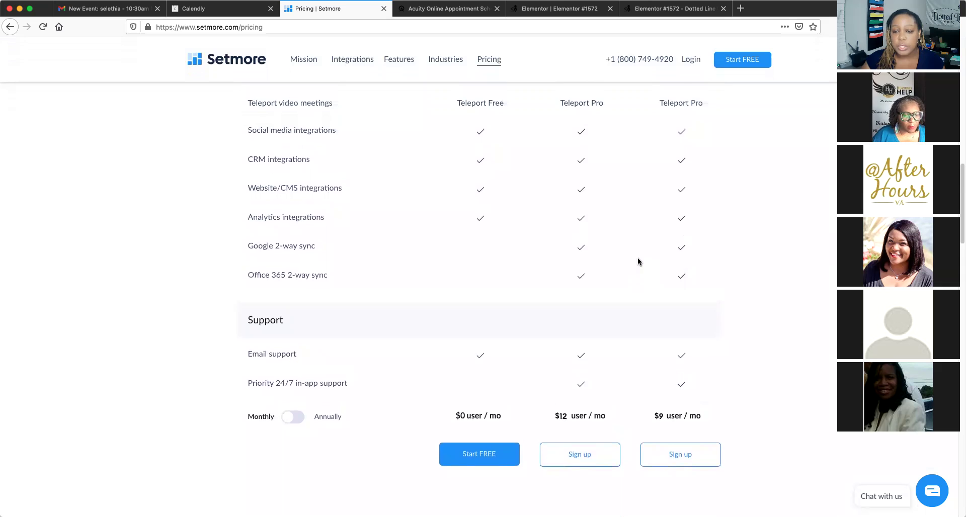
scroll(638, 261, up, 3)
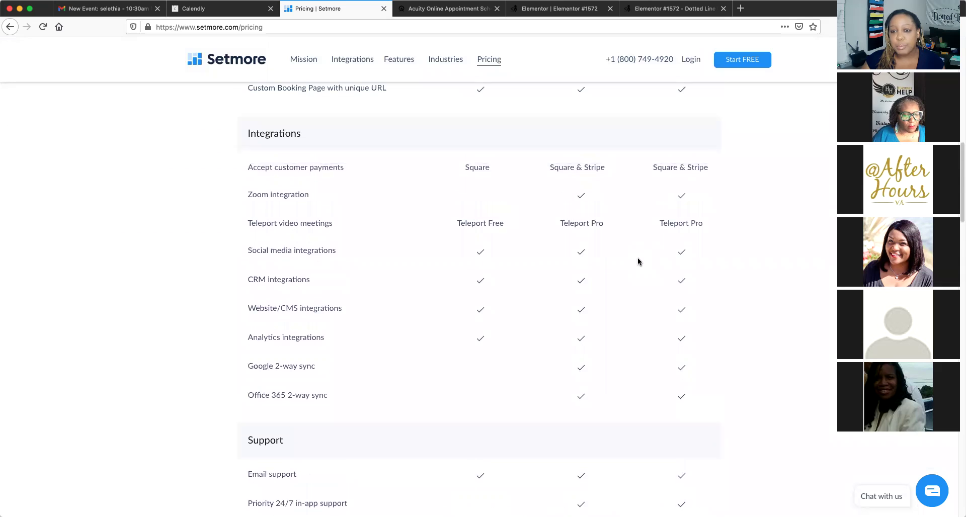
scroll(637, 261, up, 4)
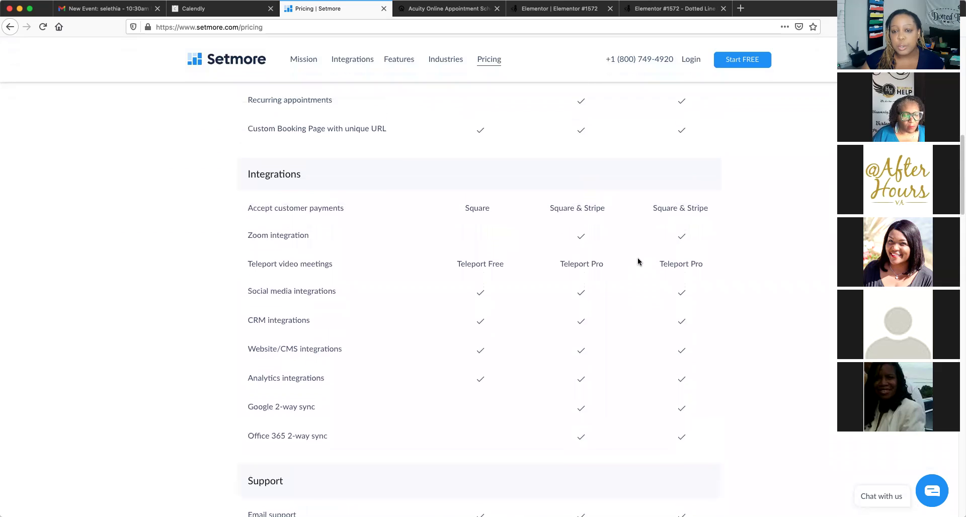
scroll(637, 261, up, 11)
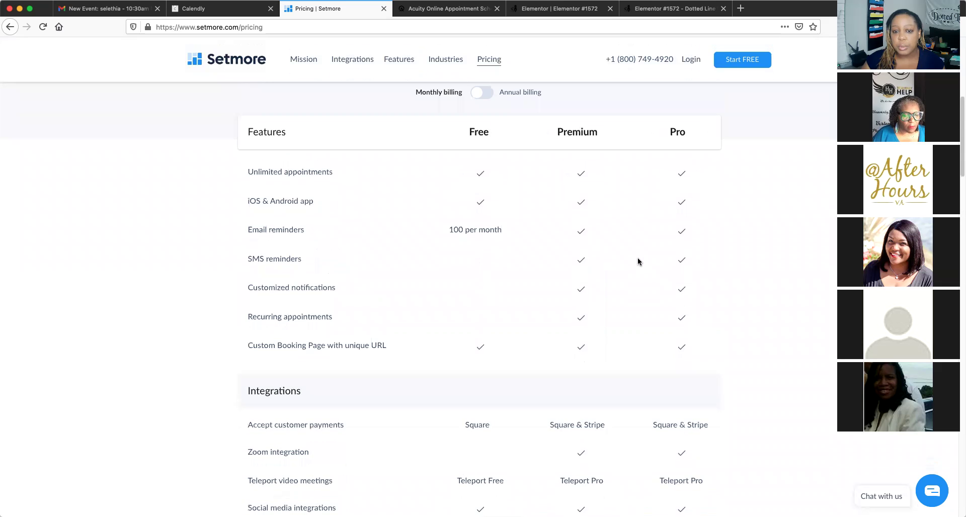
scroll(638, 261, up, 7)
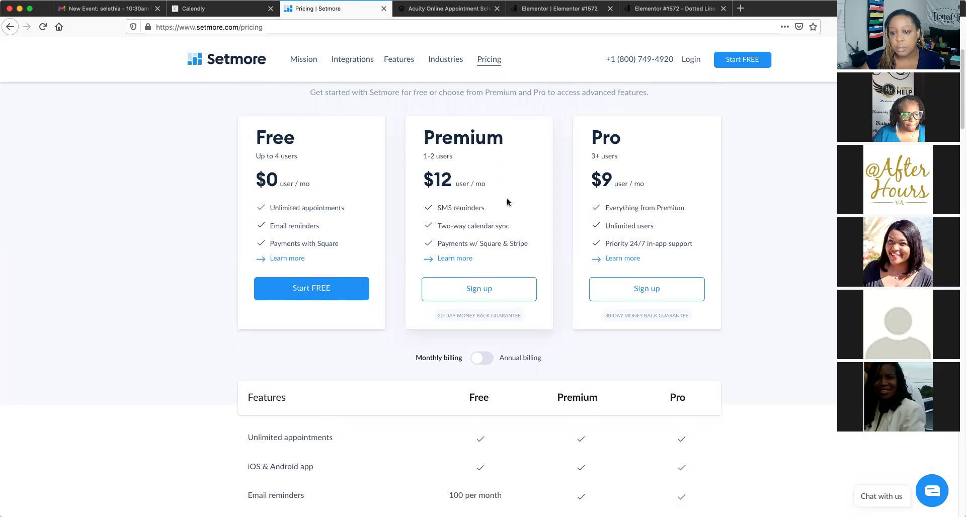
Scroll up and down the pricing page comparing Free, Premium and Pro plan features
scroll(506, 198, down, 1)
scroll(507, 198, up, 1)
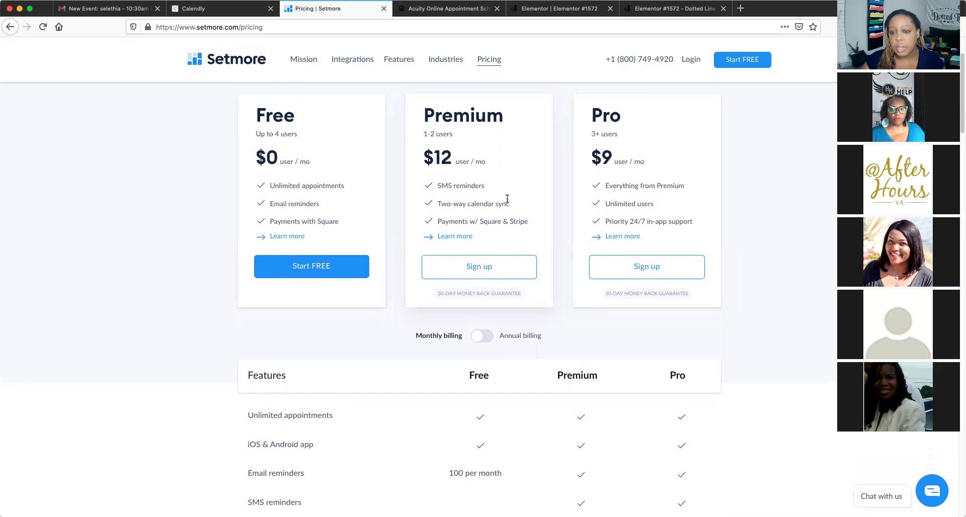
scroll(530, 237, down, 2)
scroll(530, 242, down, 2)
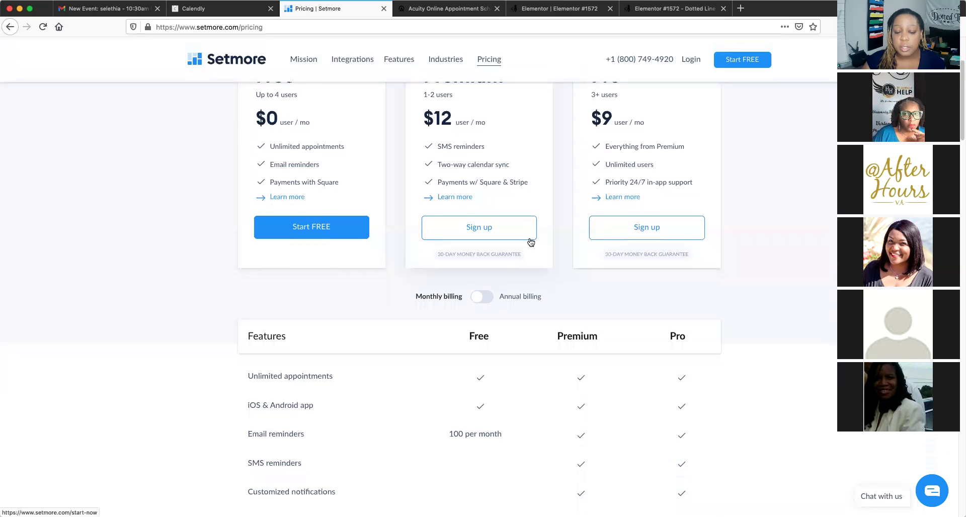
scroll(529, 239, down, 3)
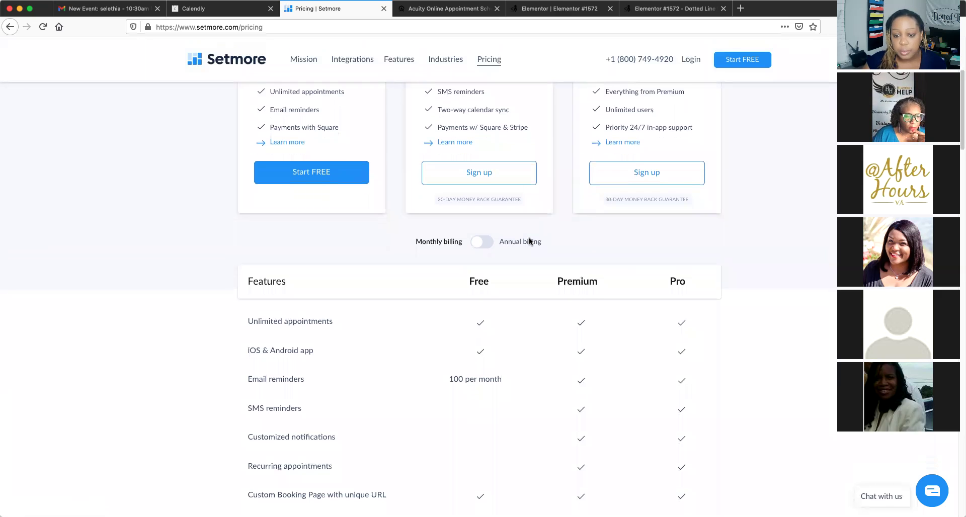
scroll(529, 238, down, 1)
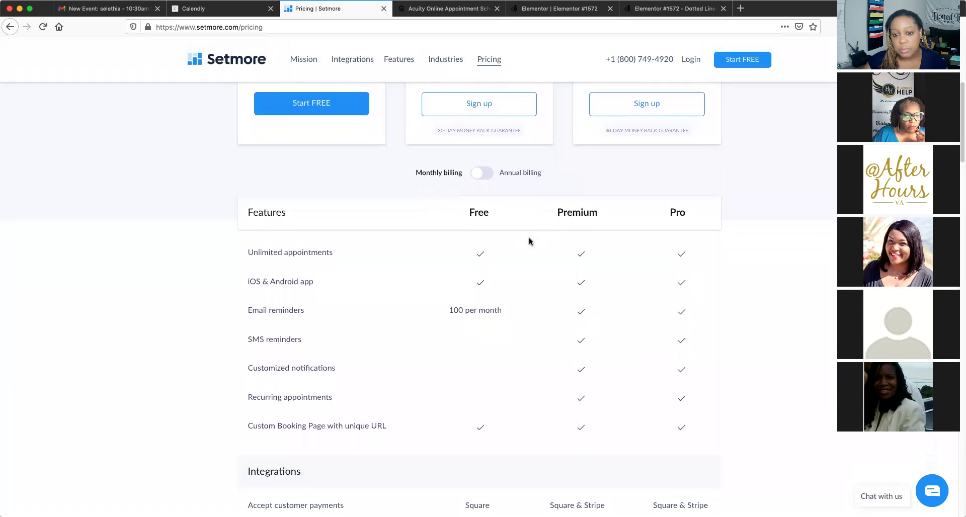
scroll(529, 238, down, 1)
scroll(529, 237, up, 1)
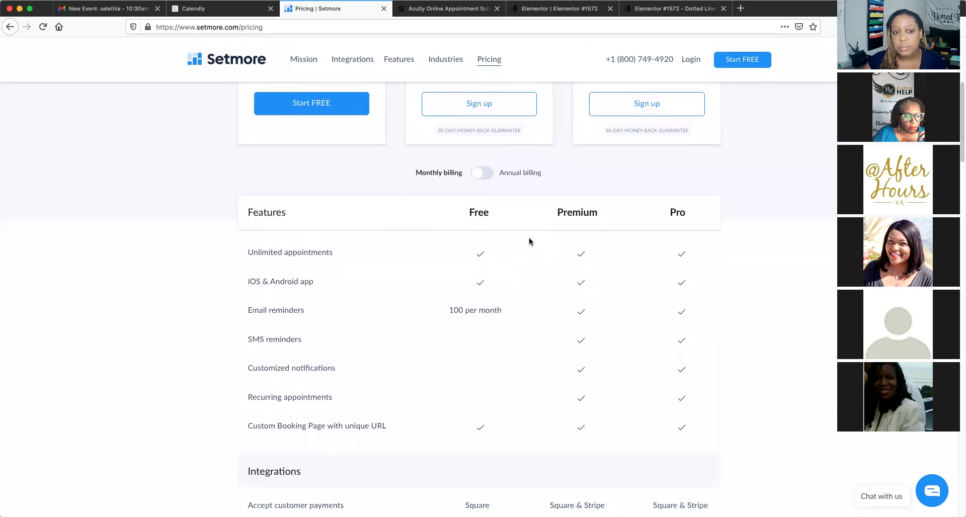
scroll(529, 241, down, 1)
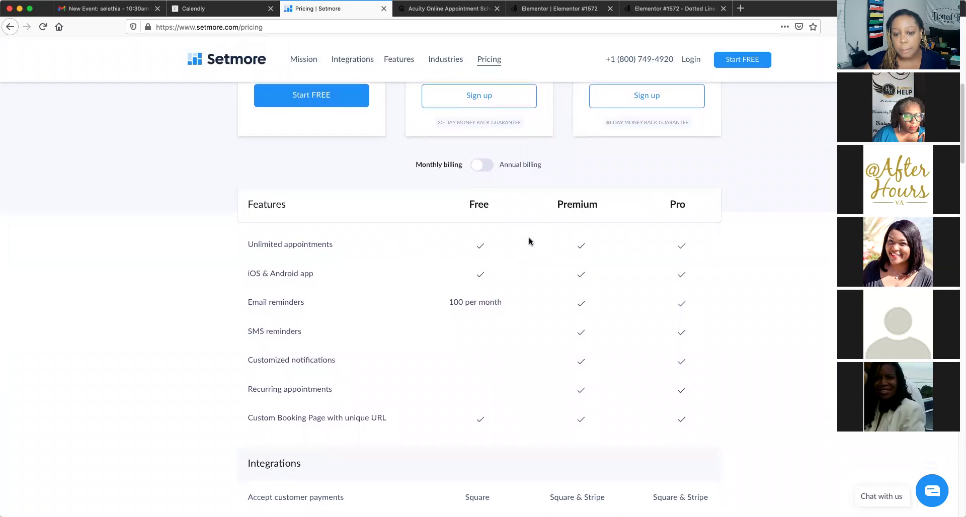
scroll(529, 238, down, 1)
scroll(529, 238, up, 2)
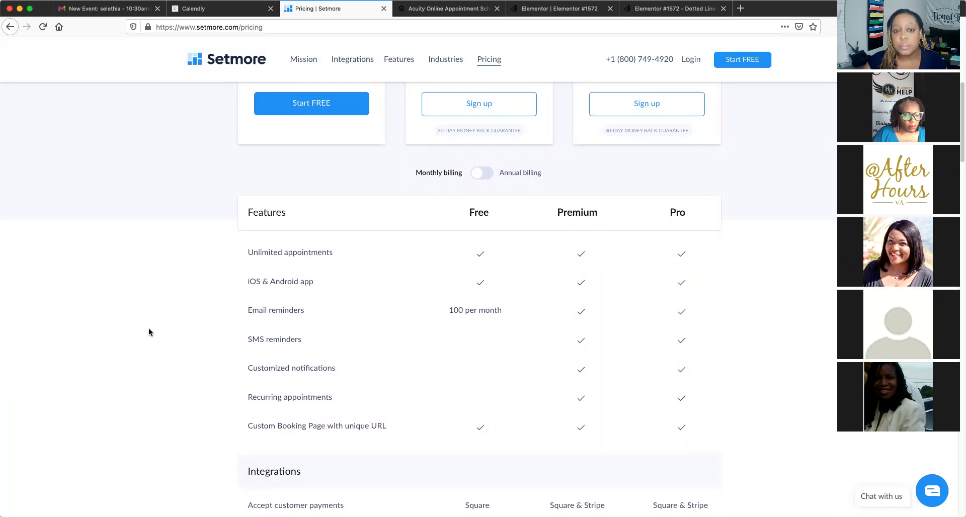
scroll(149, 329, down, 1)
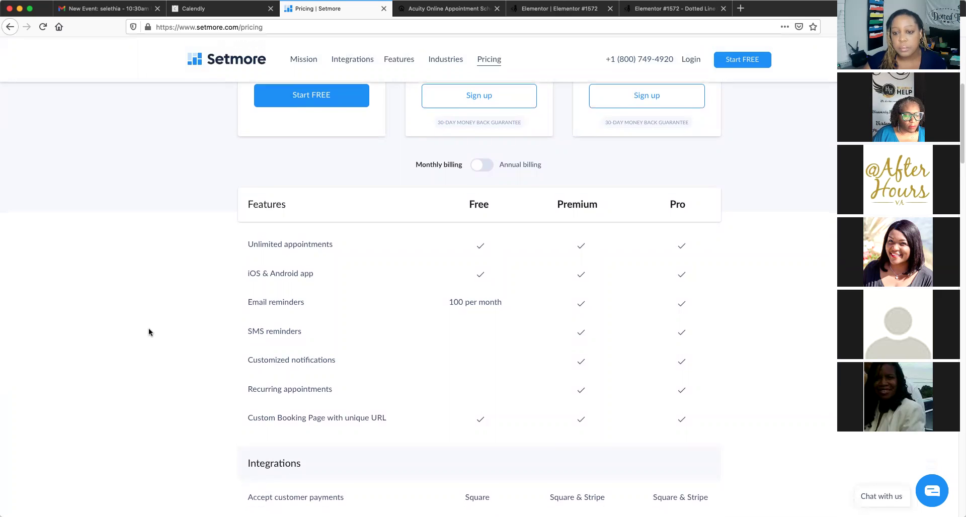
scroll(149, 332, up, 1)
scroll(149, 332, up, 2)
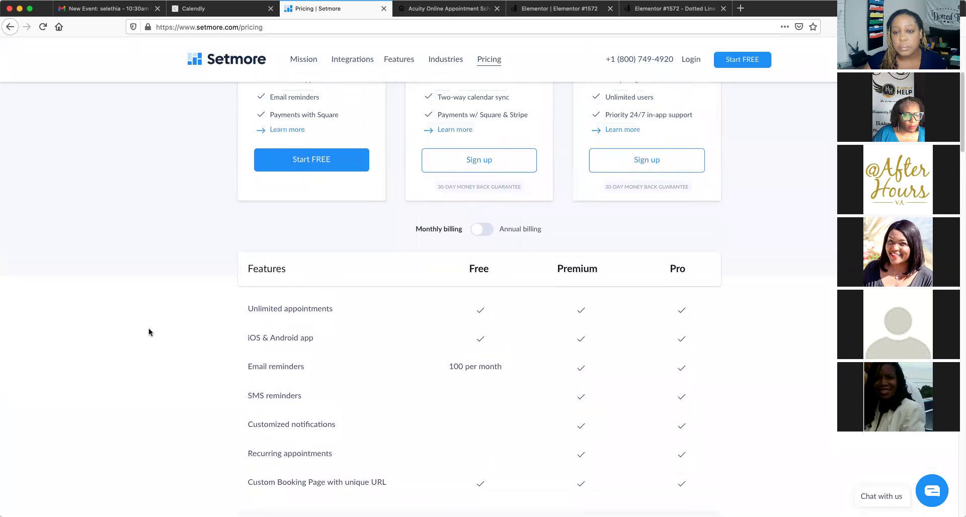
scroll(149, 332, up, 2)
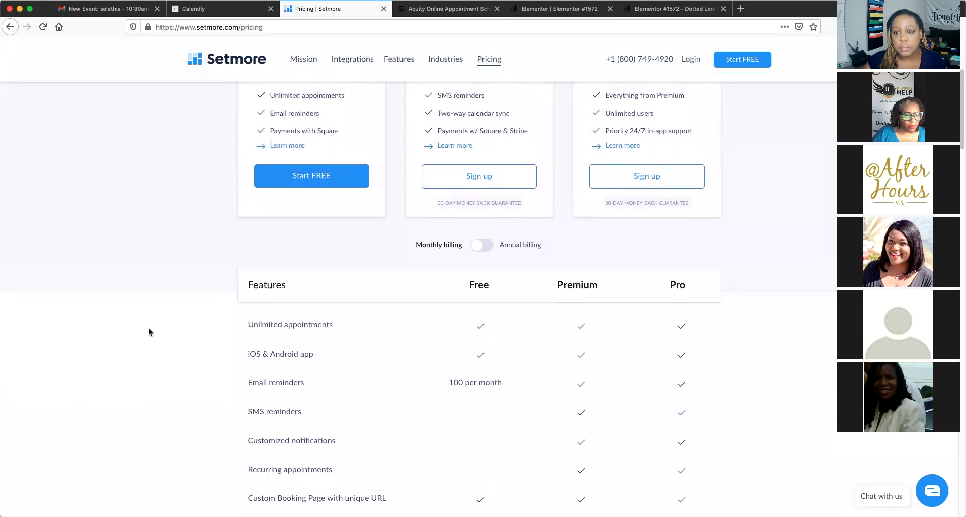
scroll(148, 332, up, 3)
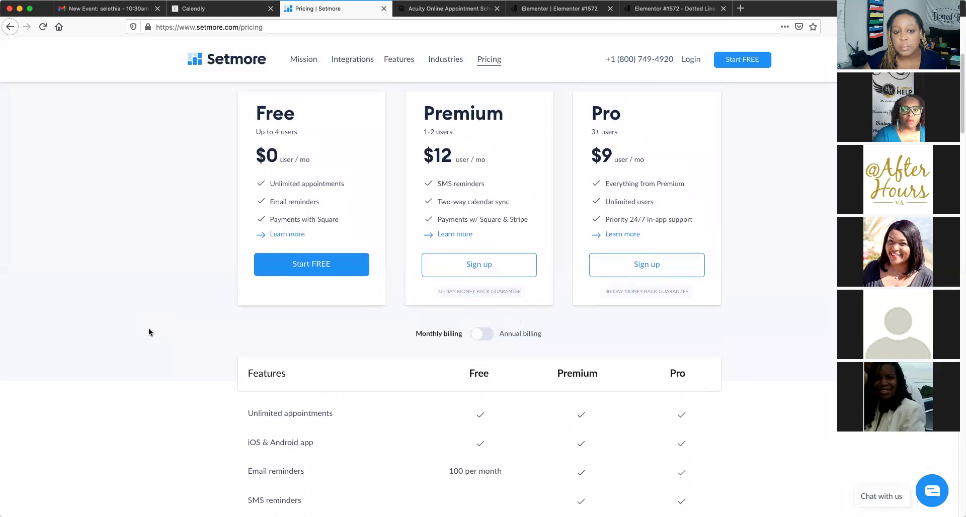
scroll(149, 332, down, 3)
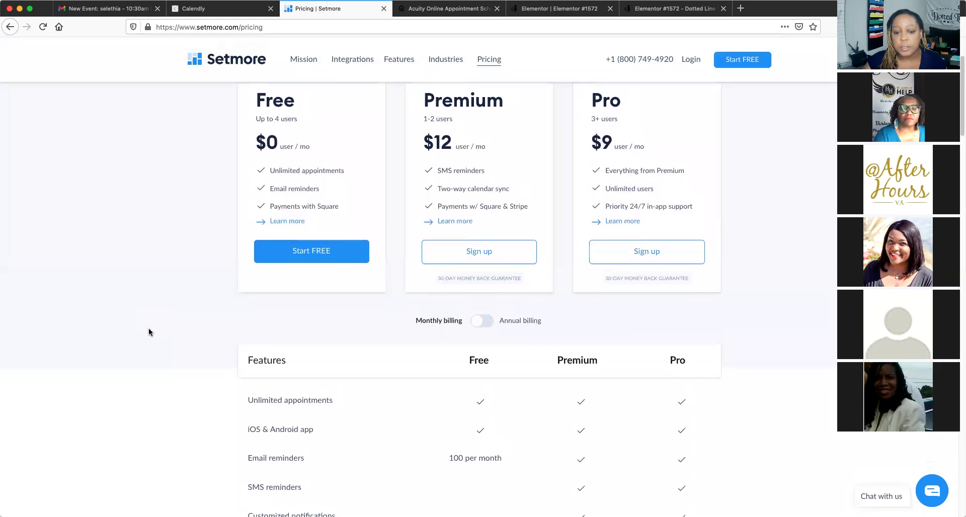
scroll(149, 332, down, 3)
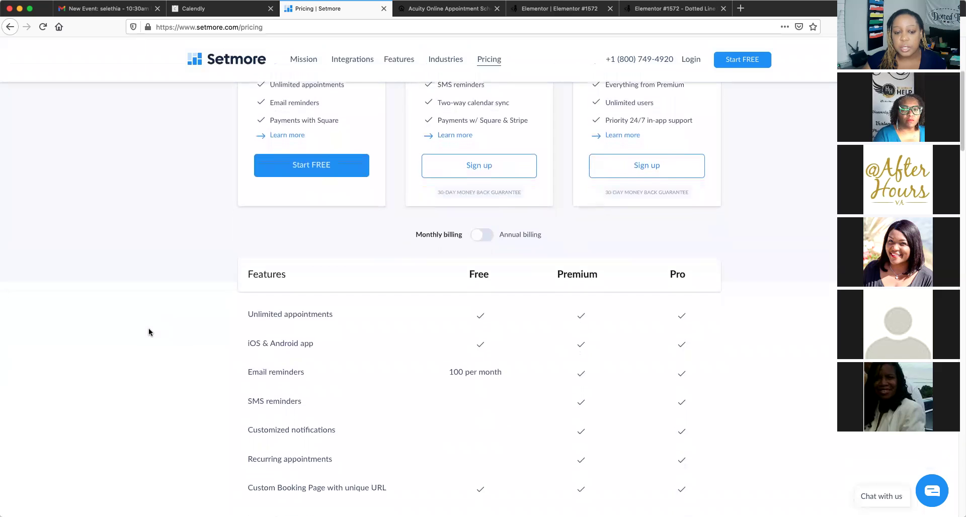
scroll(149, 332, down, 4)
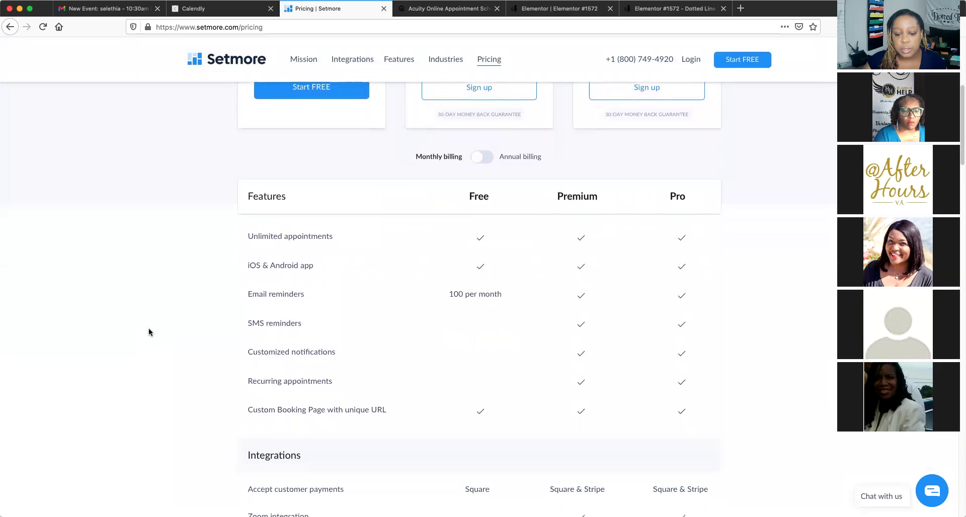
scroll(149, 328, down, 2)
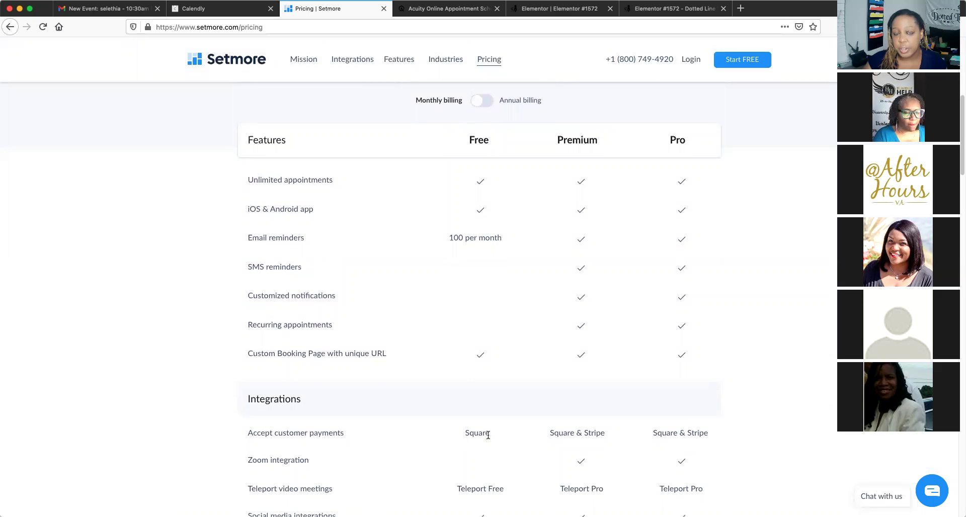
scroll(211, 412, down, 4)
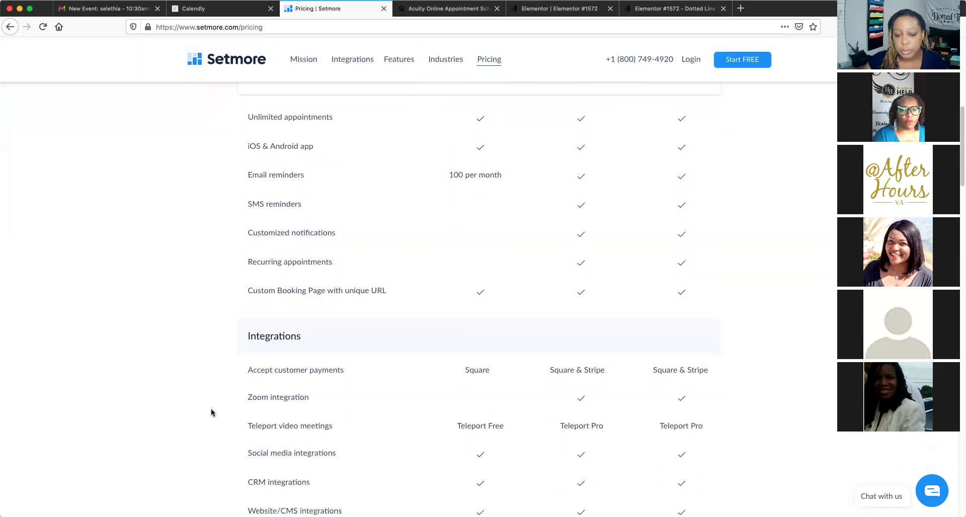
scroll(210, 408, down, 3)
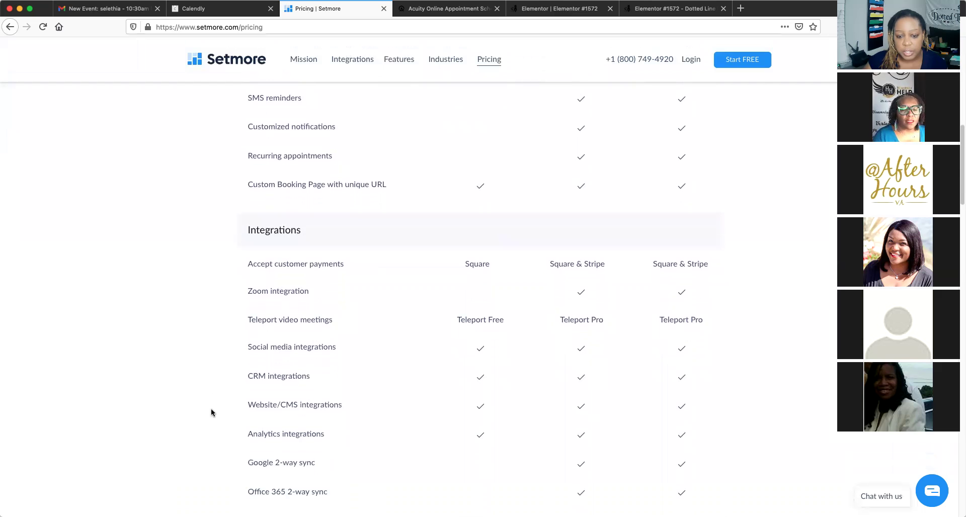
scroll(210, 409, down, 2)
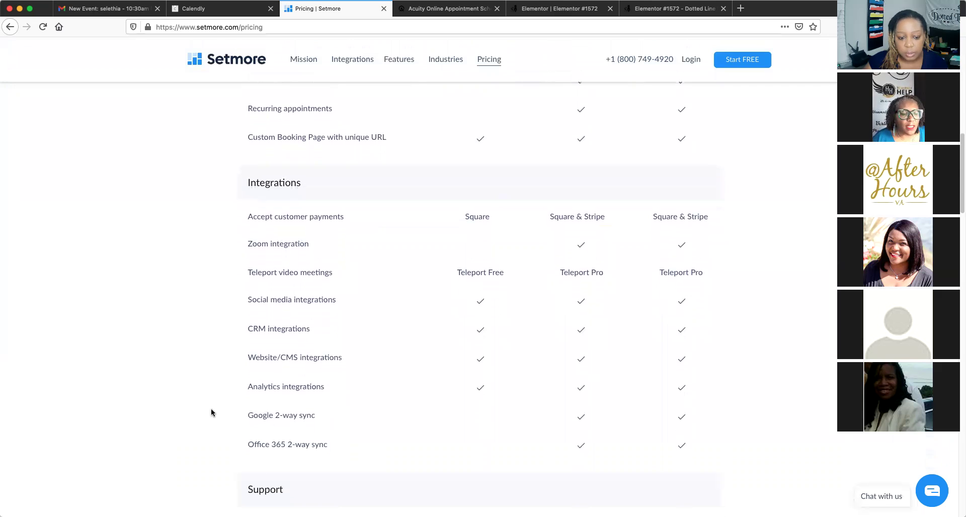
scroll(214, 408, down, 1)
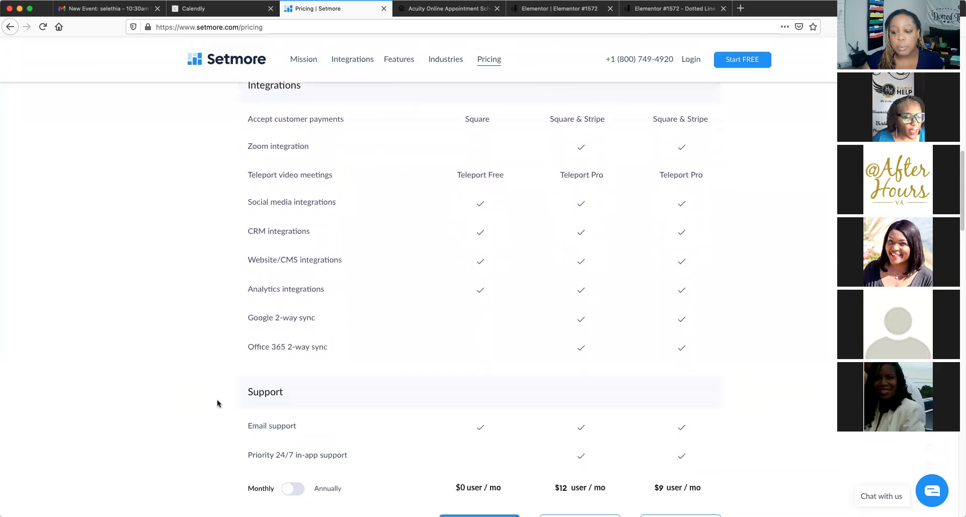
scroll(218, 402, up, 1)
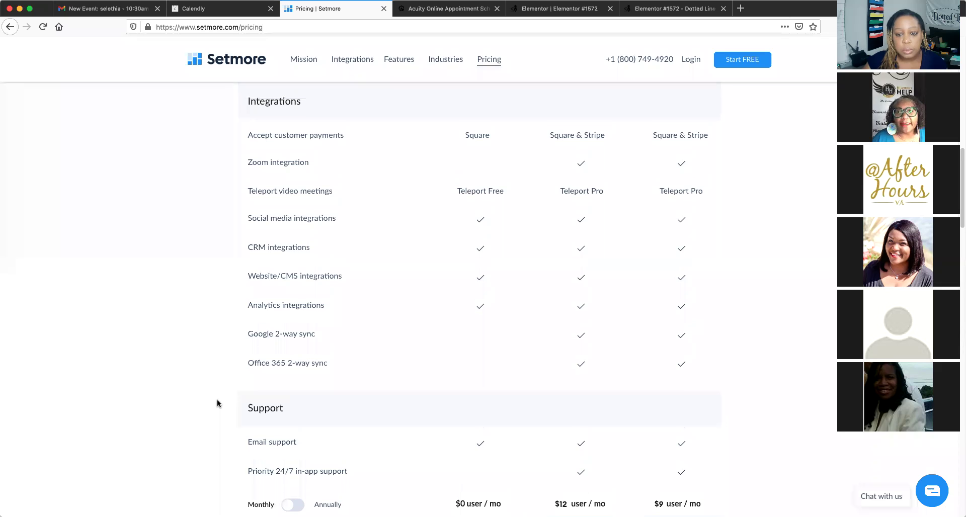
scroll(217, 403, up, 10)
scroll(217, 403, up, 6)
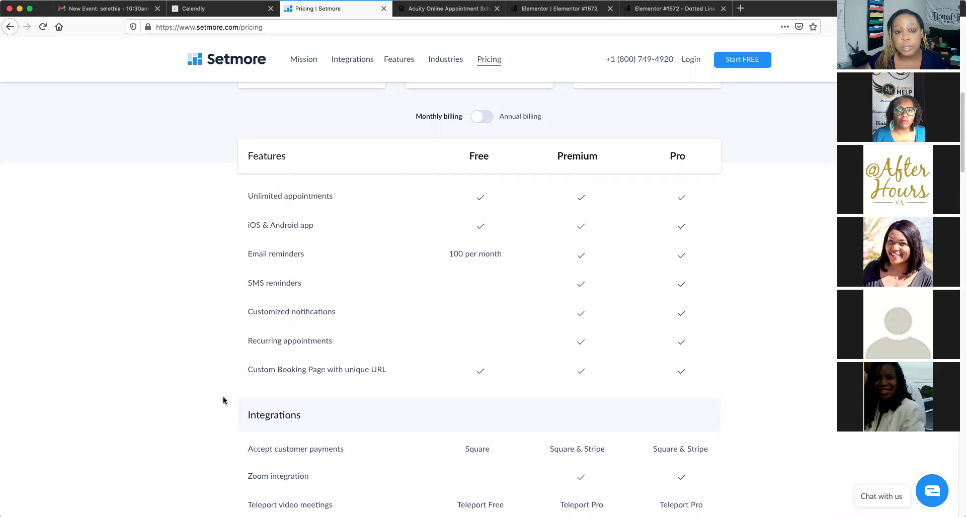
Pick Start FREE under the Free plan to reach the sign-up form
scroll(223, 400, down, 1)
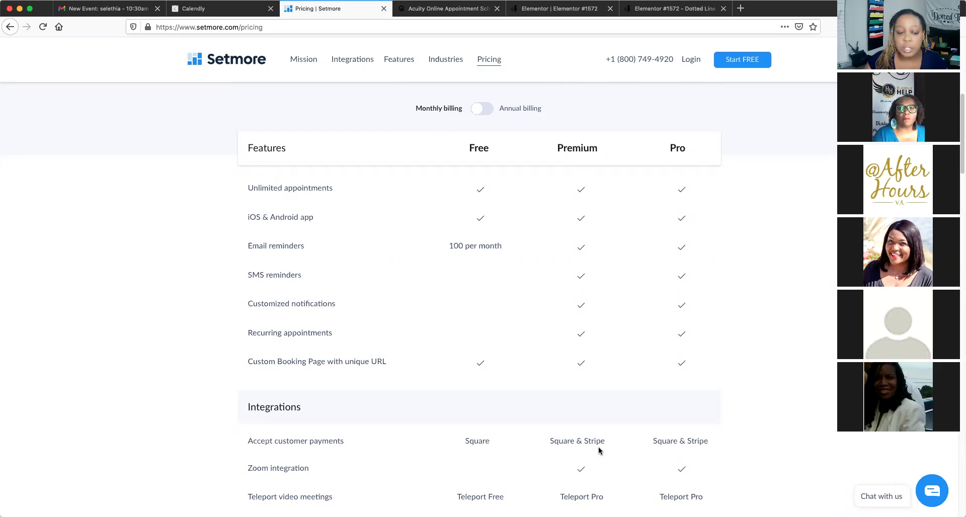
scroll(172, 381, up, 2)
scroll(172, 381, up, 5)
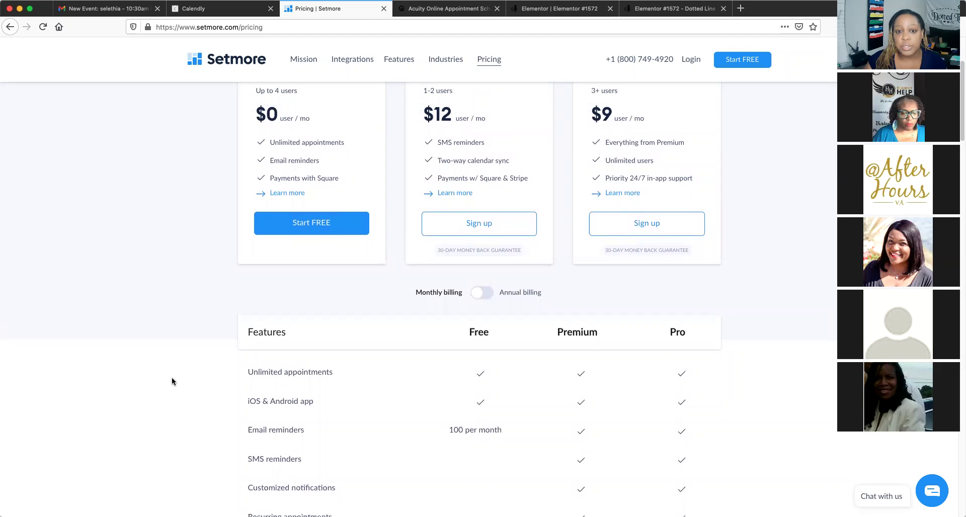
scroll(172, 382, down, 1)
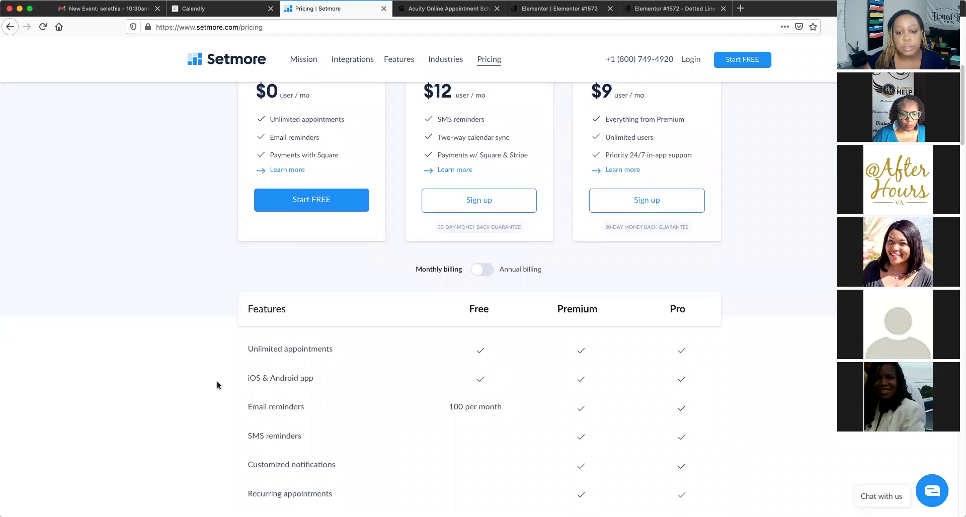
scroll(217, 385, down, 2)
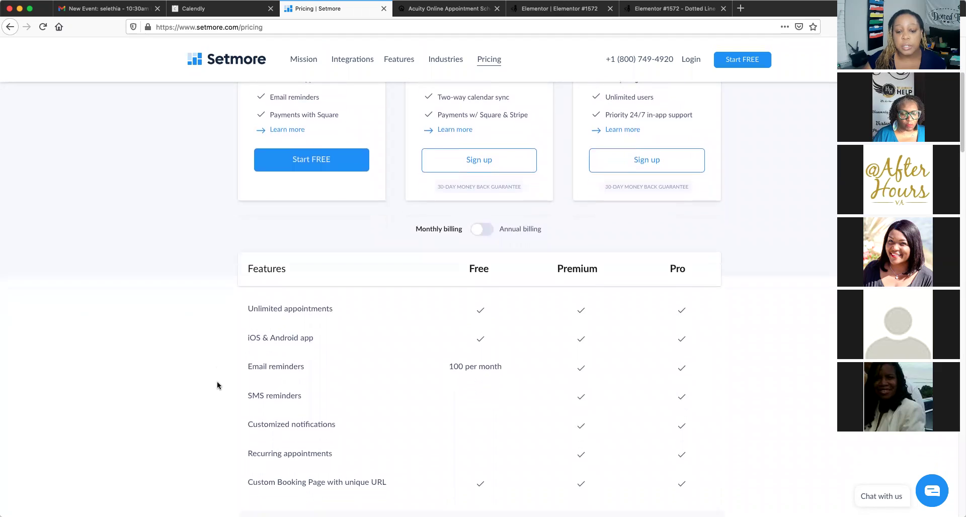
scroll(217, 385, down, 2)
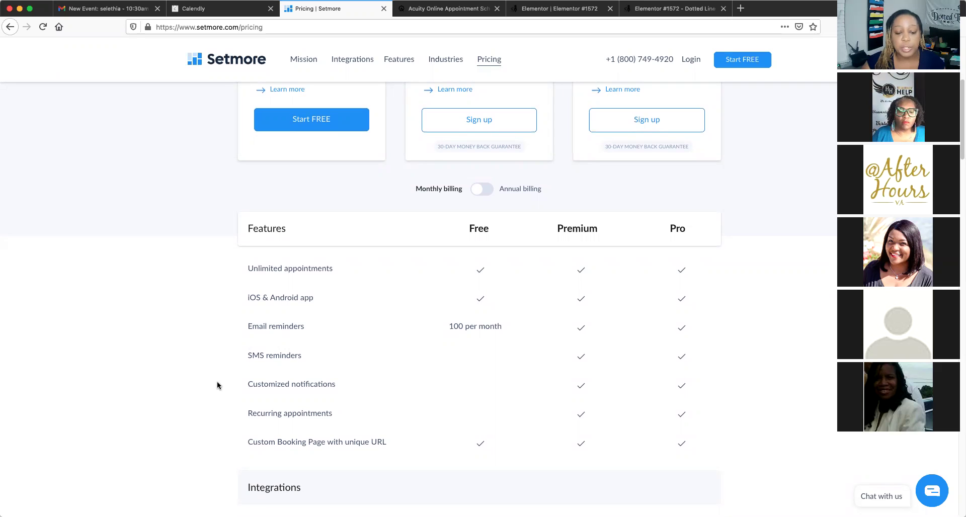
scroll(244, 376, down, 2)
scroll(243, 376, down, 4)
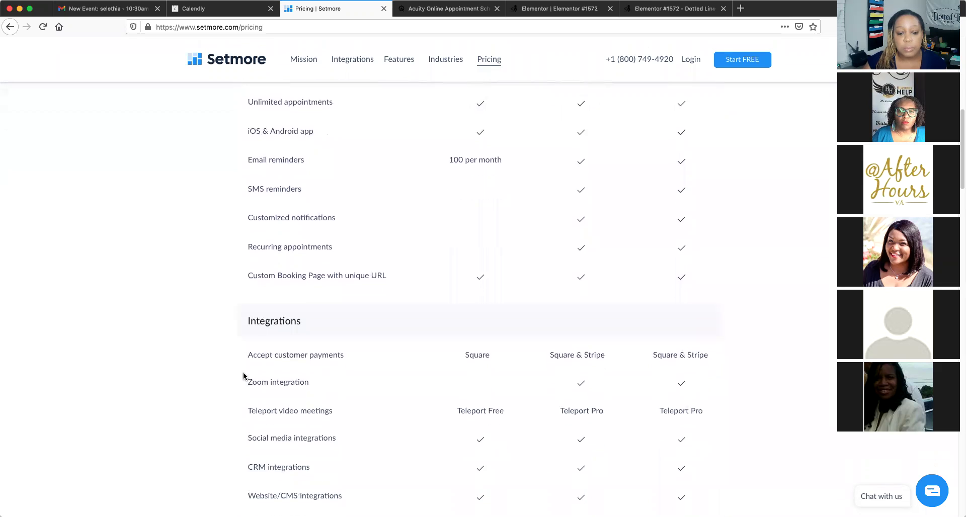
scroll(244, 375, up, 10)
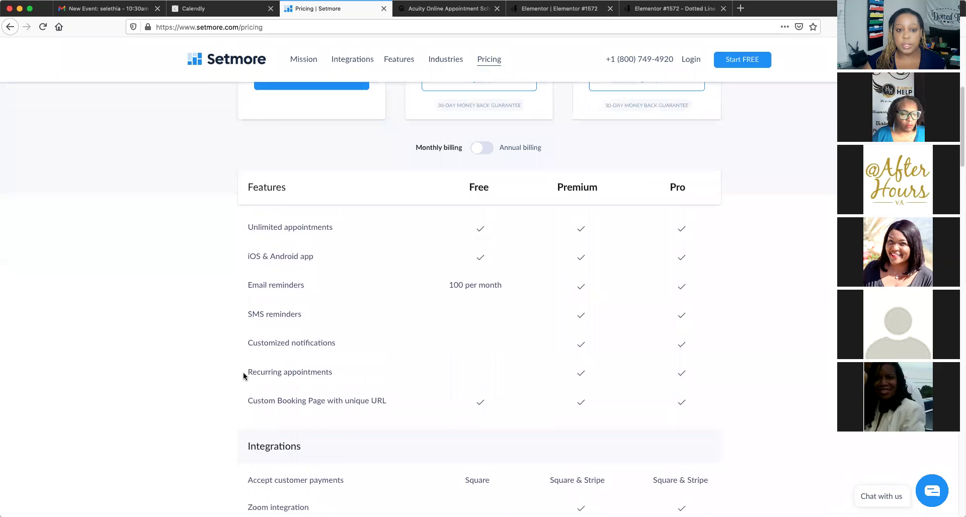
scroll(243, 375, up, 2)
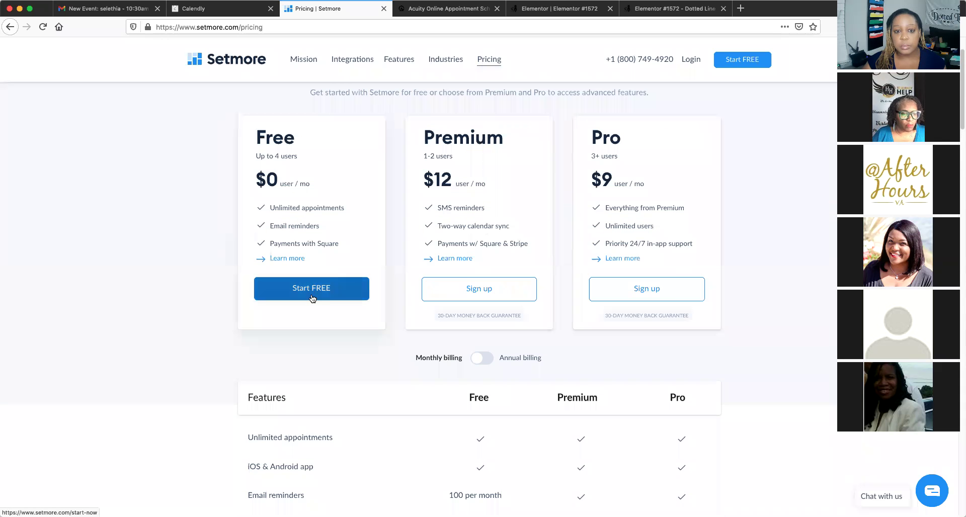
click(311, 298)
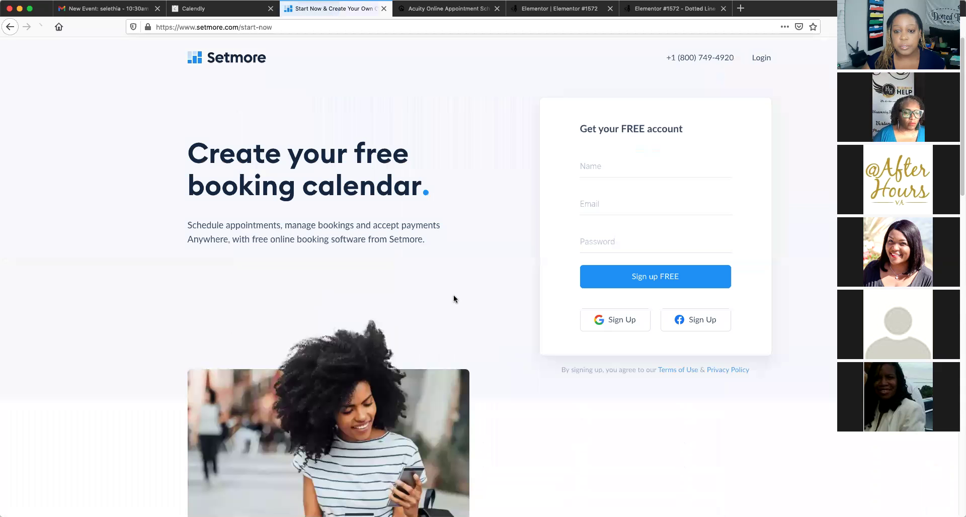
Fill in the account holder's name and saved email, then choose Google sign-up
click(629, 175)
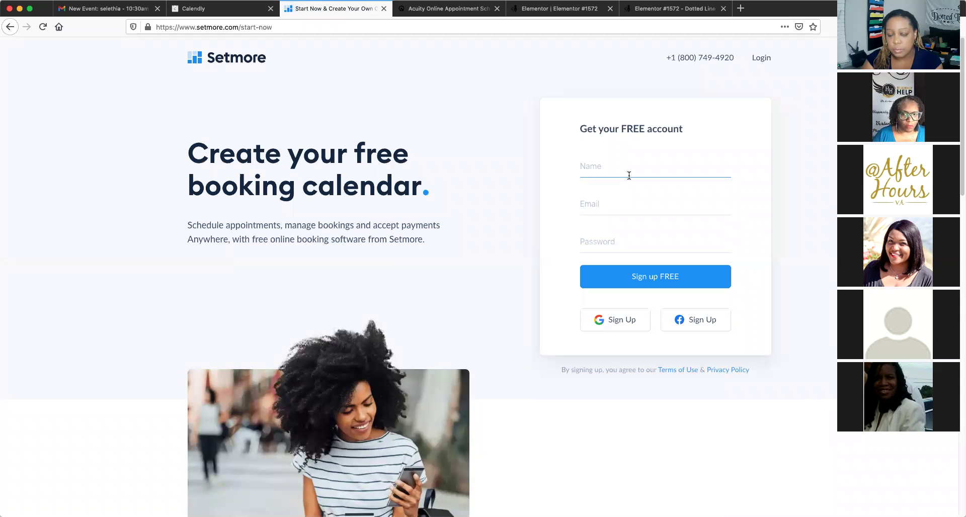
text(Selethia)
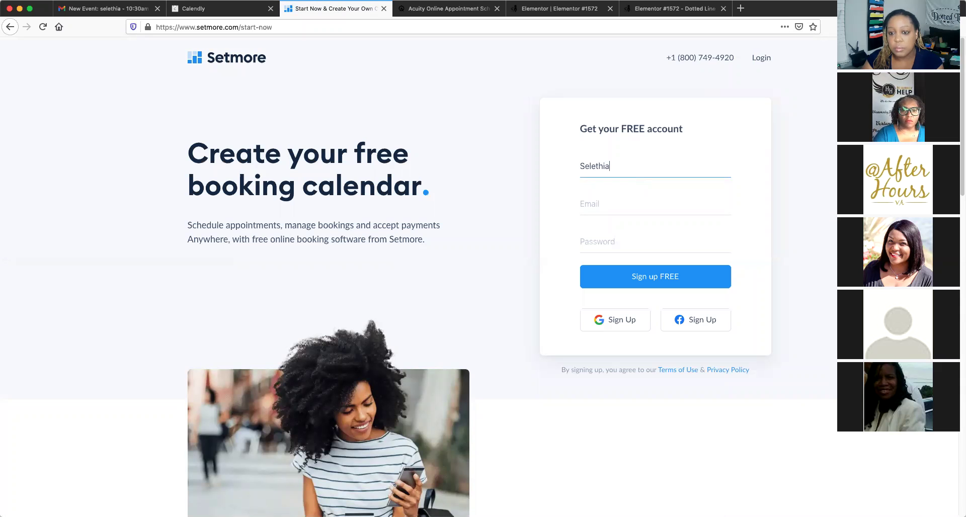
key(Tab)
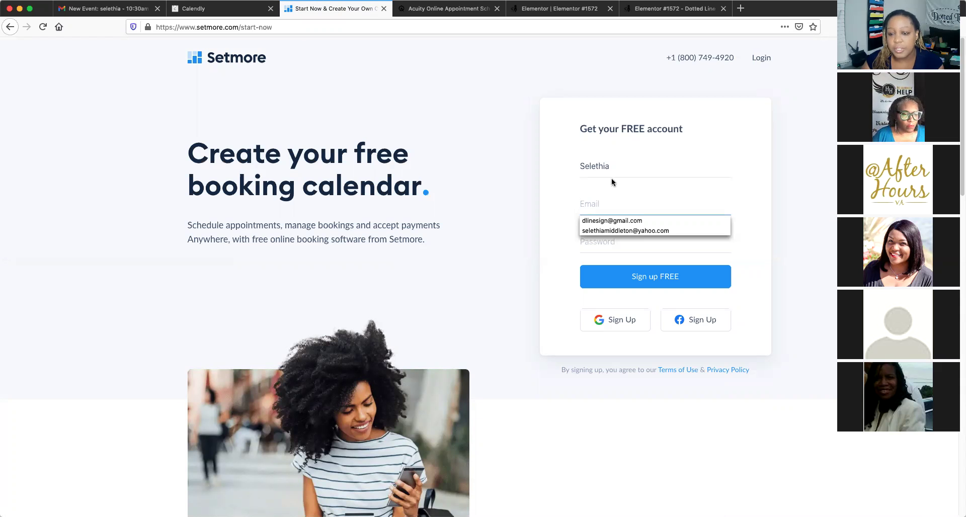
click(617, 220)
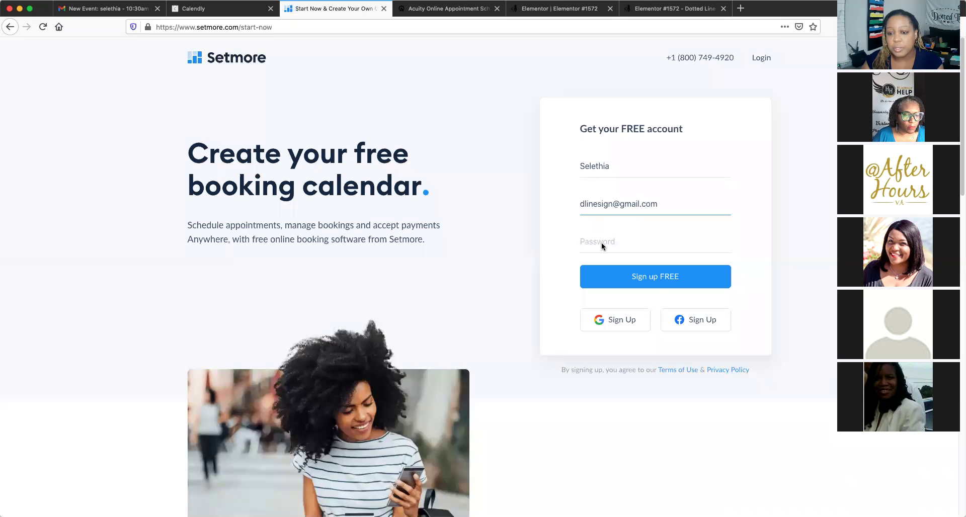
click(602, 245)
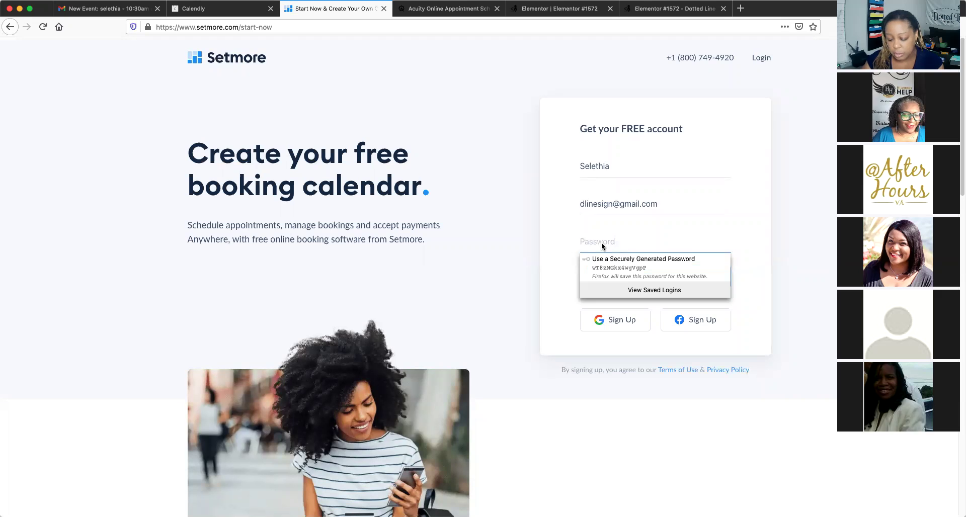
click(607, 320)
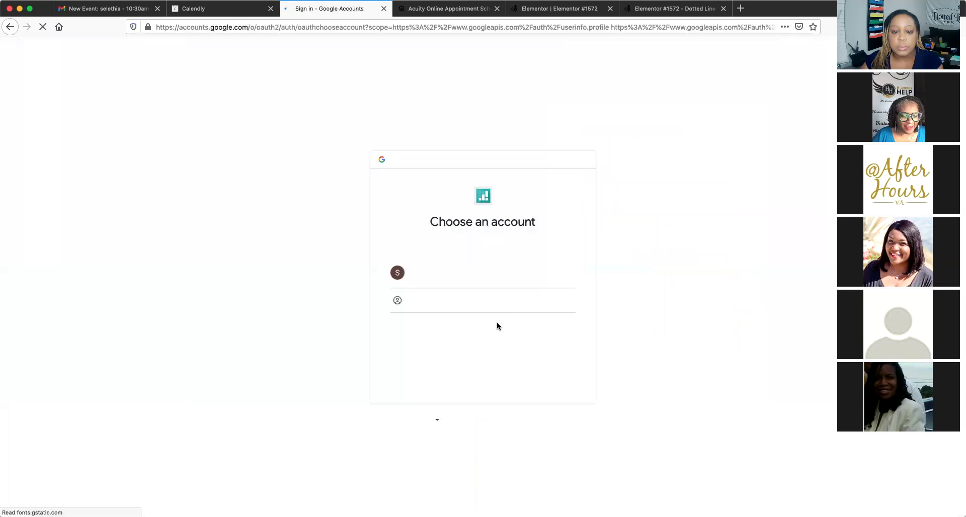
Pick the Google account to complete the Setmore sign-up
click(560, 286)
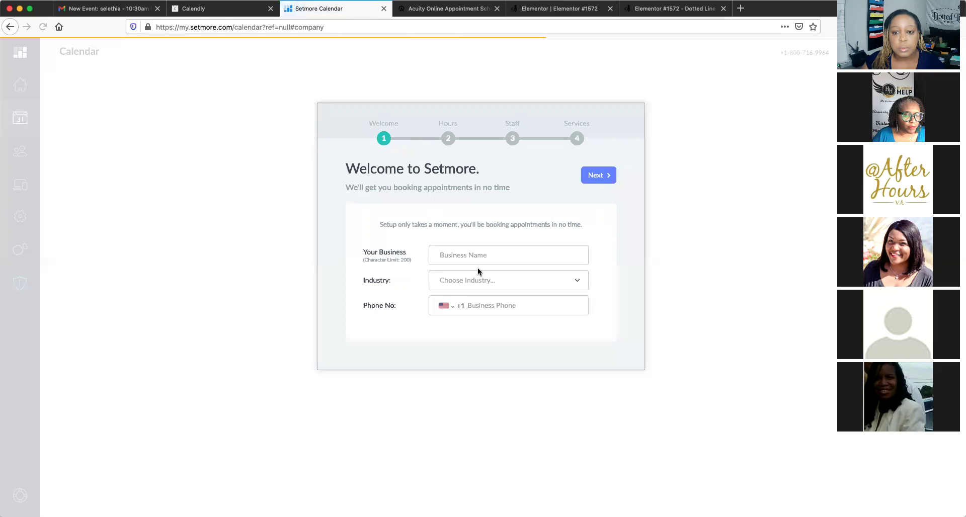
Enter business name DLS, industry Consulting/Business Services and the business phone number, then continue
click(597, 176)
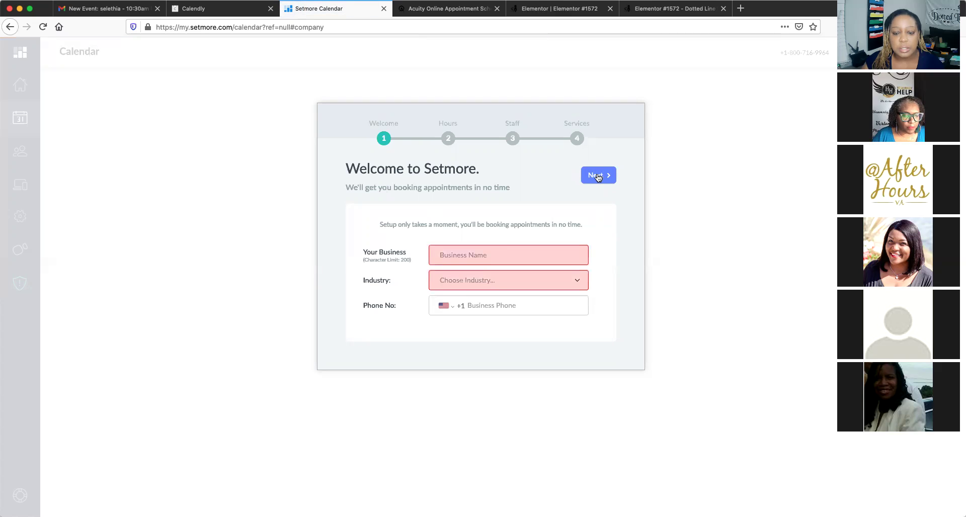
text(DLS)
click(468, 282)
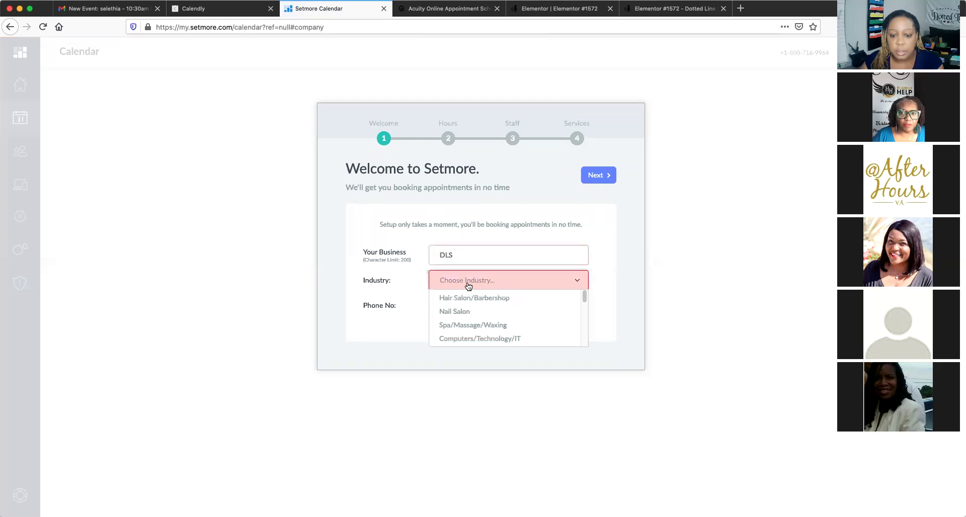
mouse_move(584, 297)
mouse_down()
mouse_move(585, 329)
mouse_move(578, 289)
mouse_up()
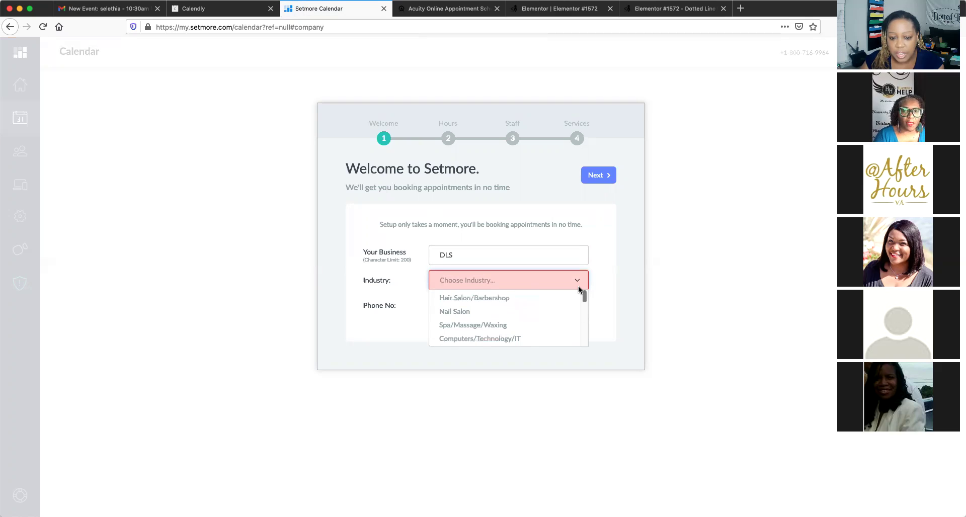
scroll(578, 300, down, 3)
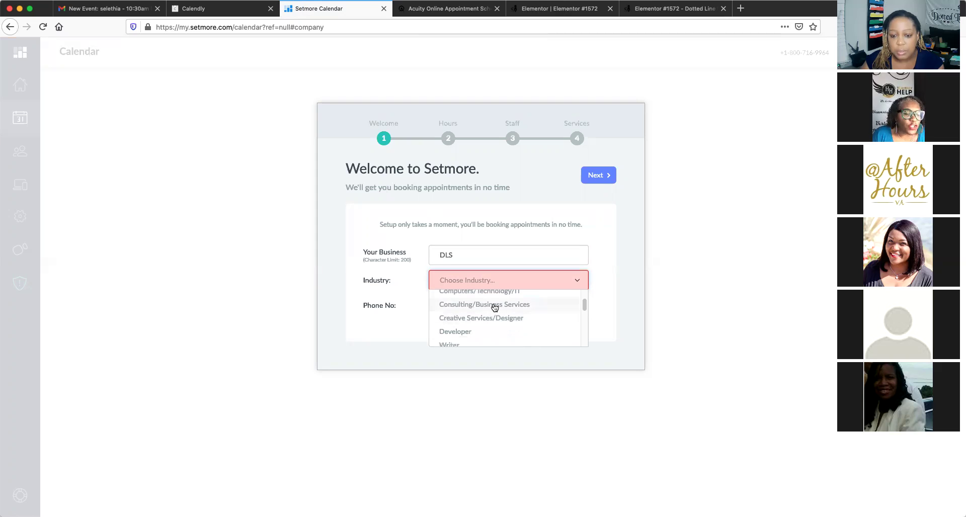
click(492, 305)
click(486, 305)
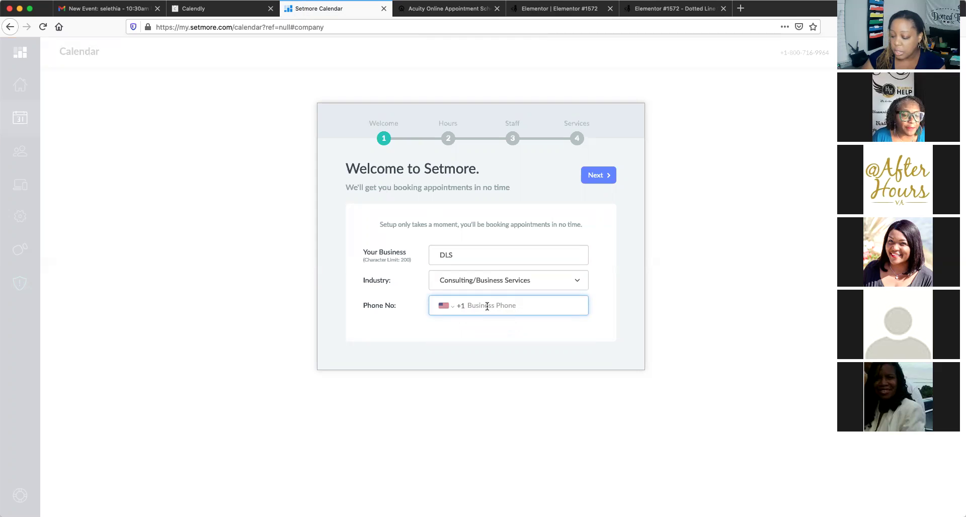
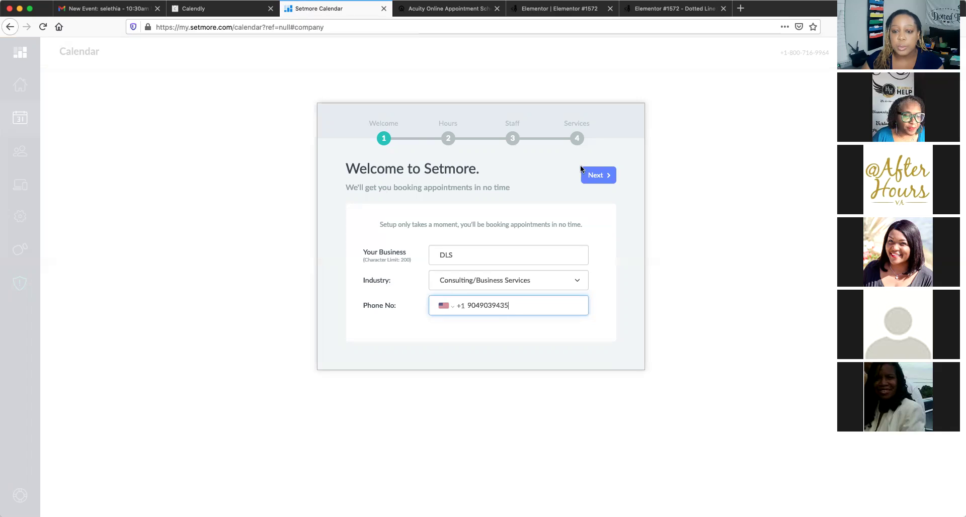
click(598, 176)
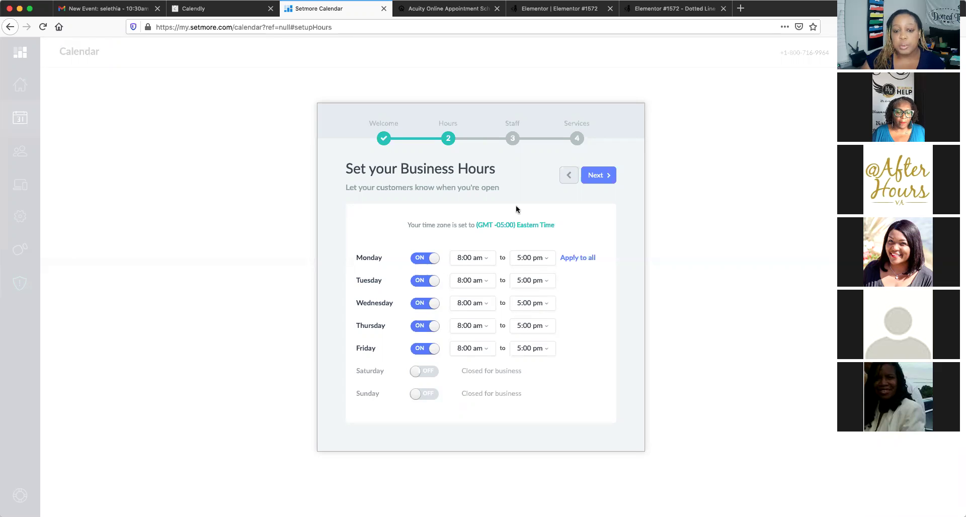
Keep Monday–Friday 8:00 am–5:00 pm hours and the existing staff member
click(596, 175)
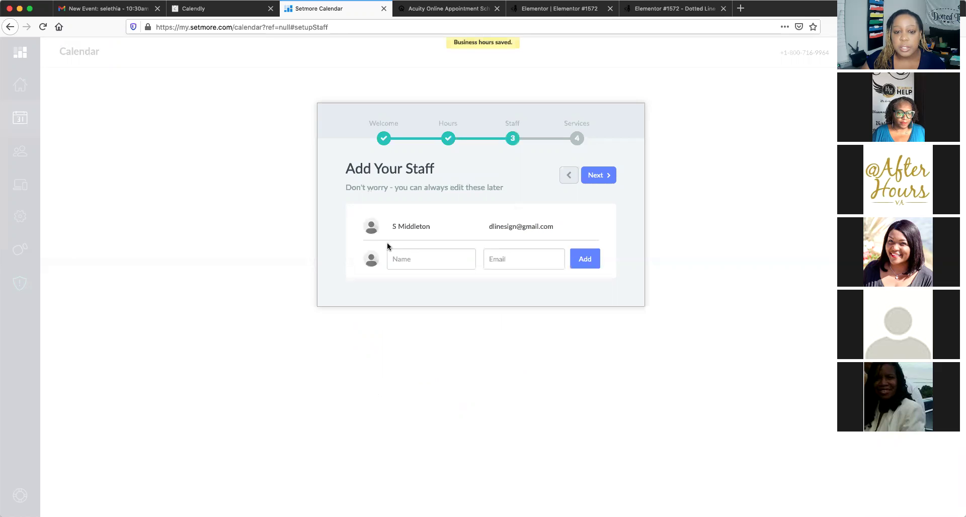
click(606, 174)
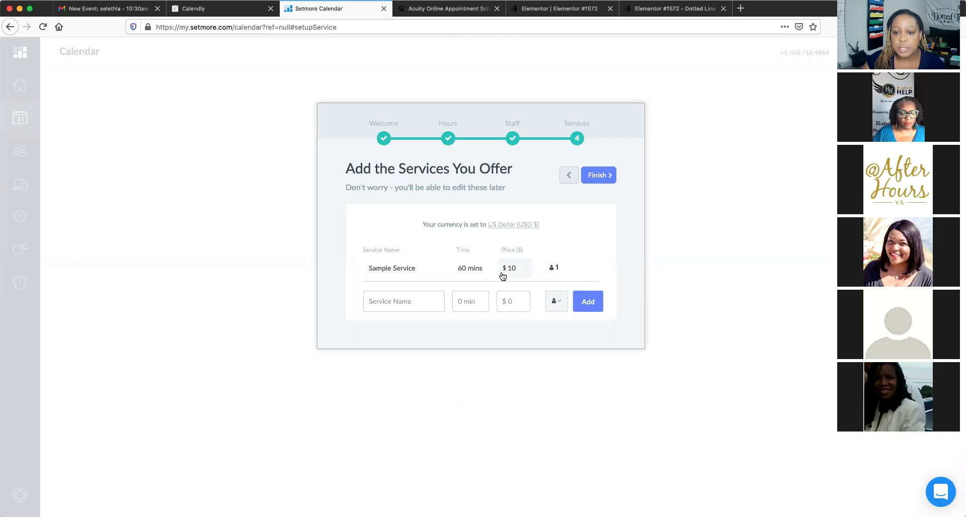
Enter a Mobile Notary Service lasting 30 minutes priced at $20
click(410, 303)
text(Mobile )
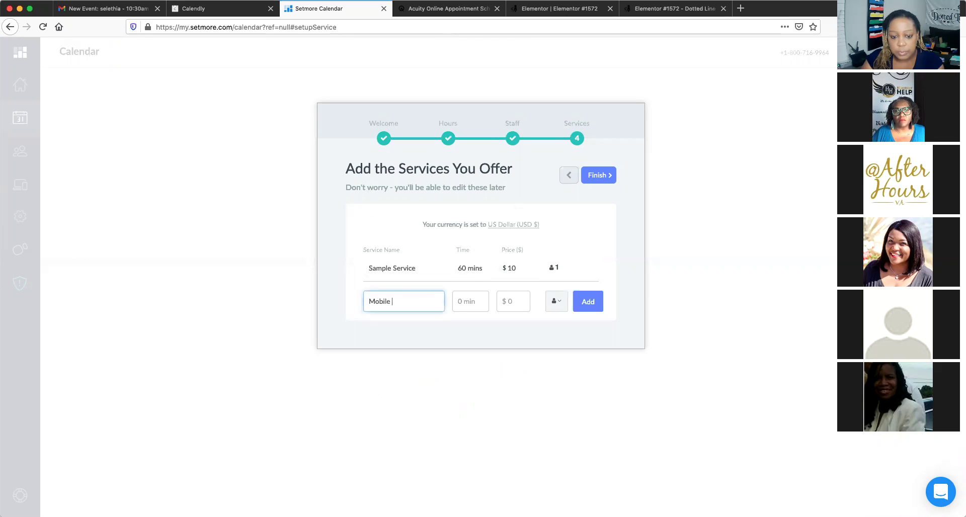
text(Notary Serv)
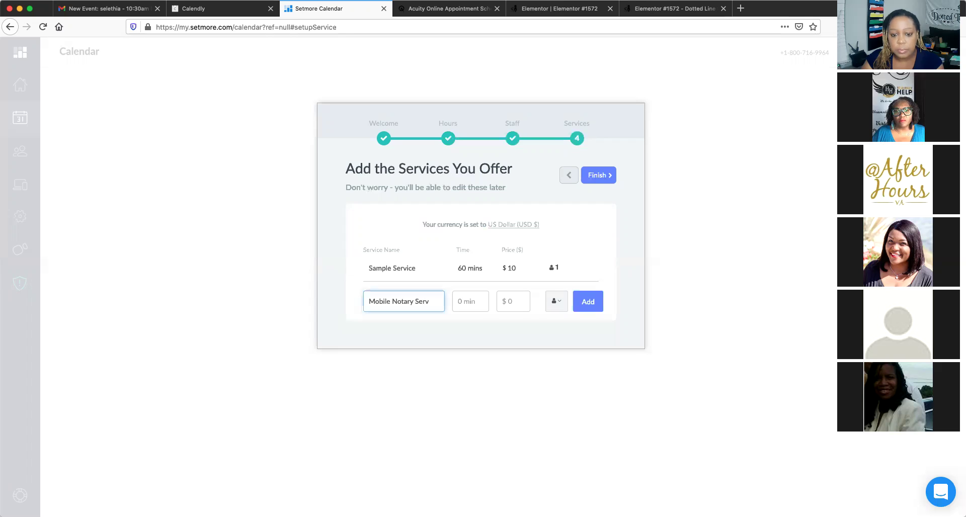
text(ice)
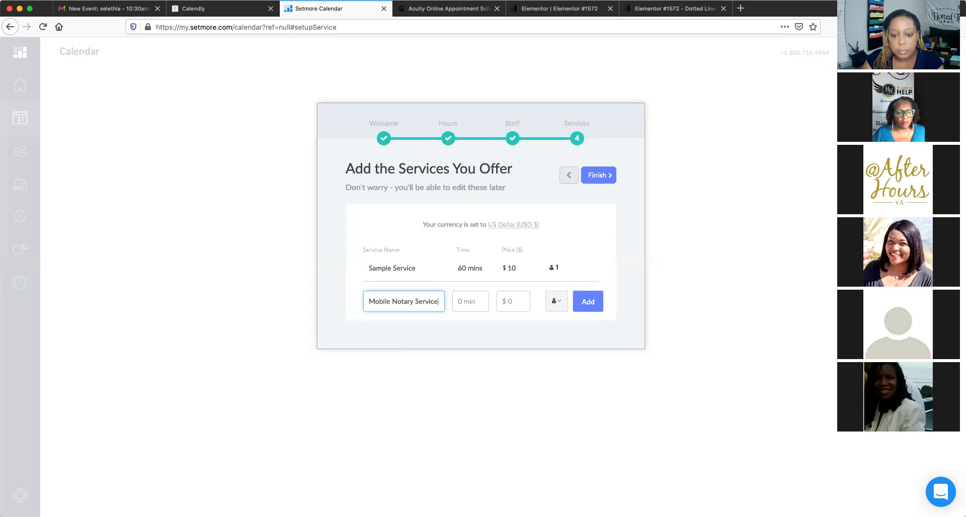
click(465, 301)
text(30)
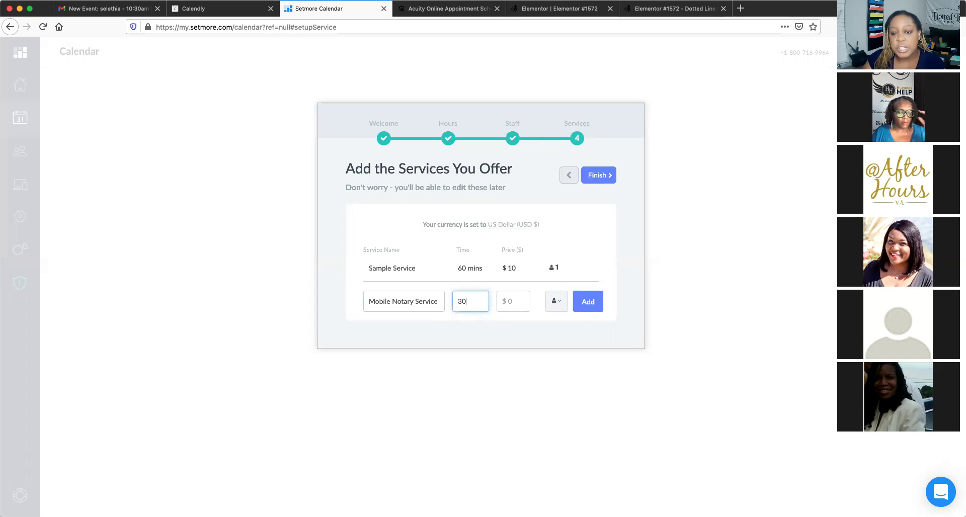
click(517, 300)
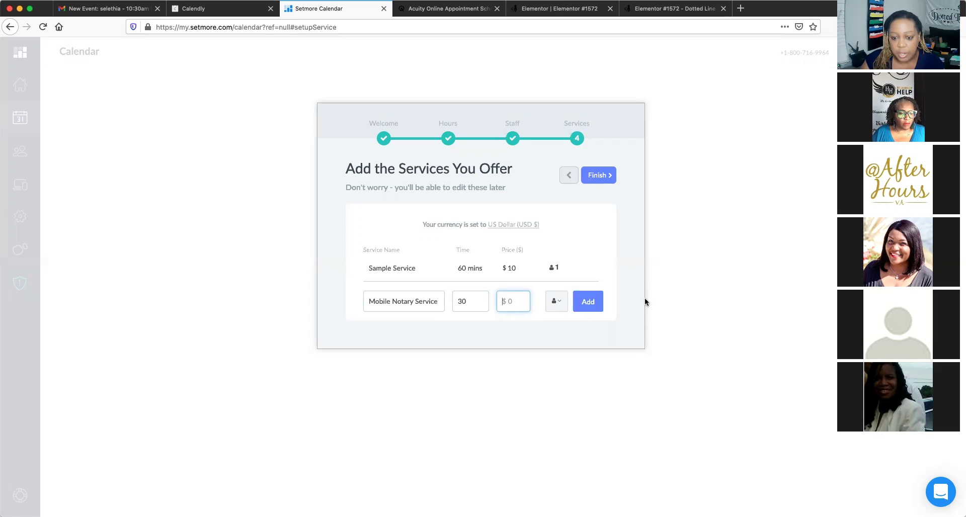
text(0)
key(BackSpace)
text(20)
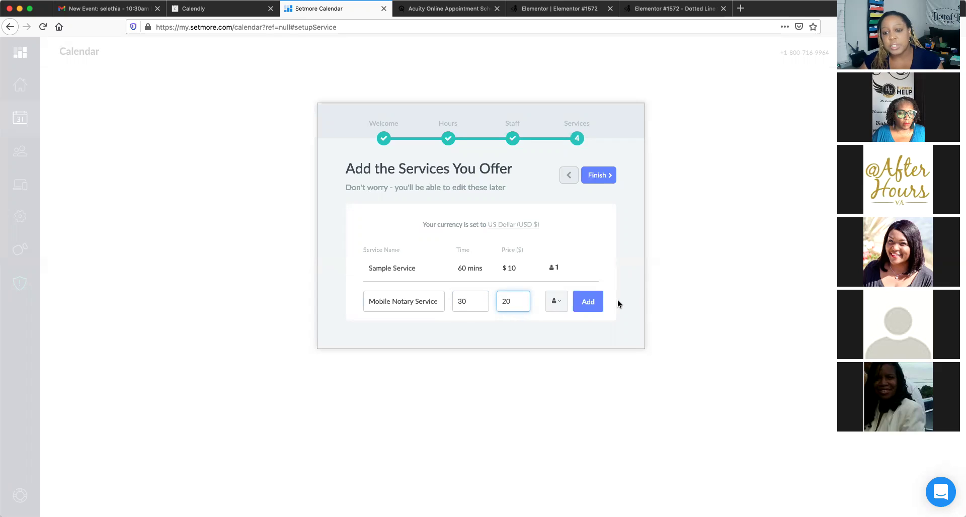
Assign the staff member, add the service, and finish the setup wizard
click(586, 304)
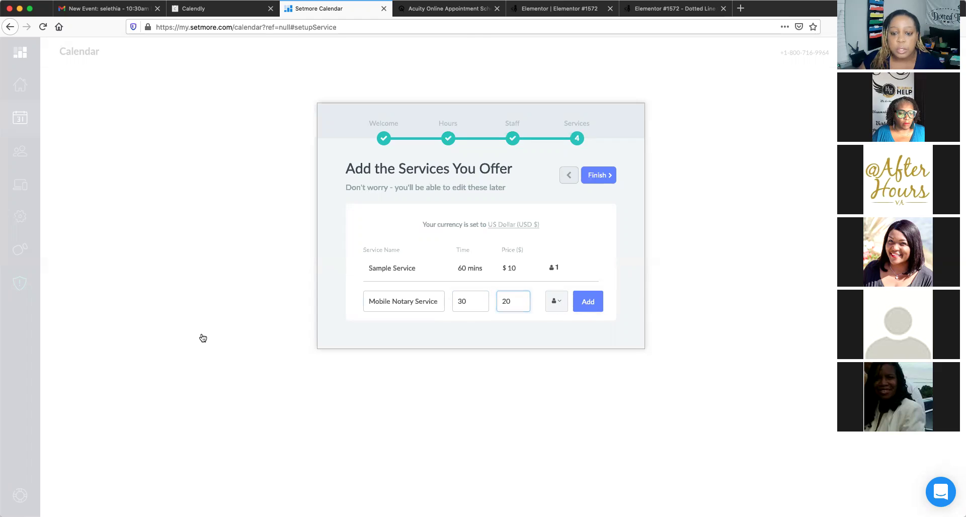
click(556, 301)
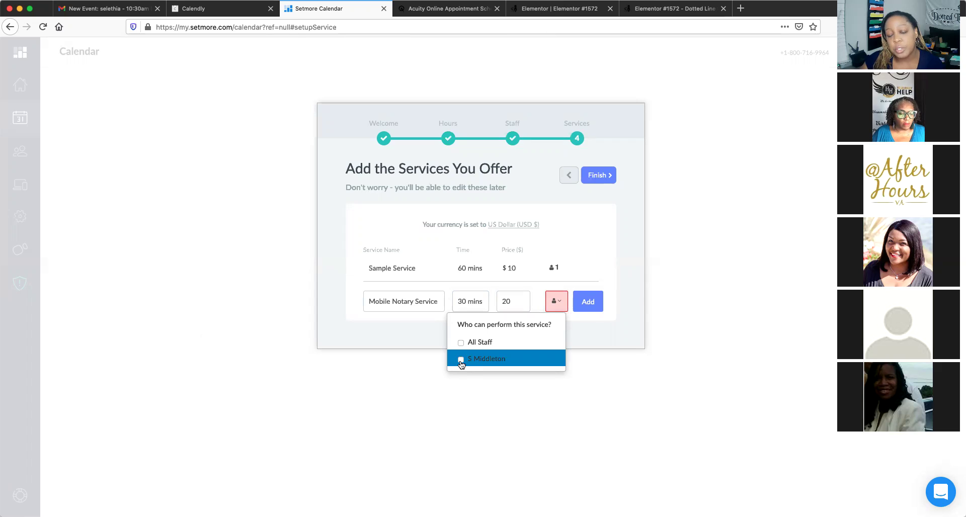
click(460, 360)
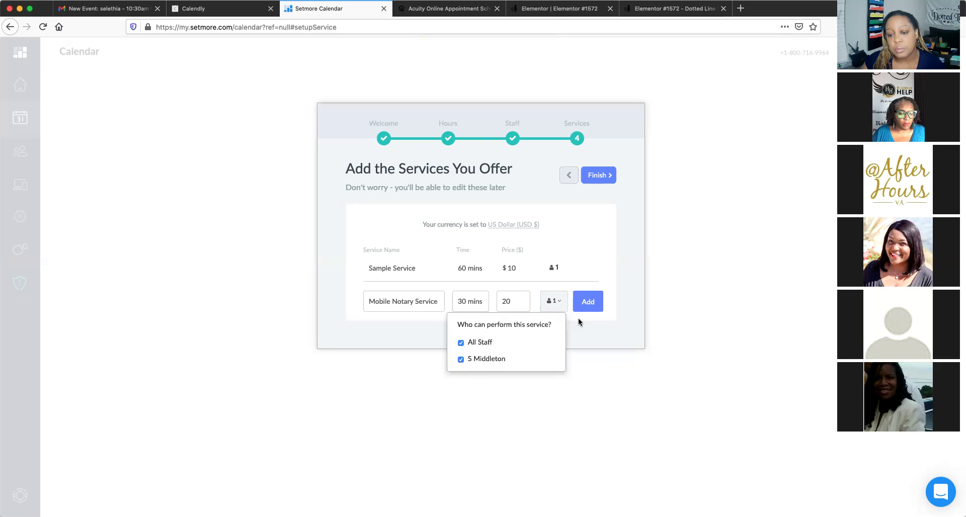
click(593, 301)
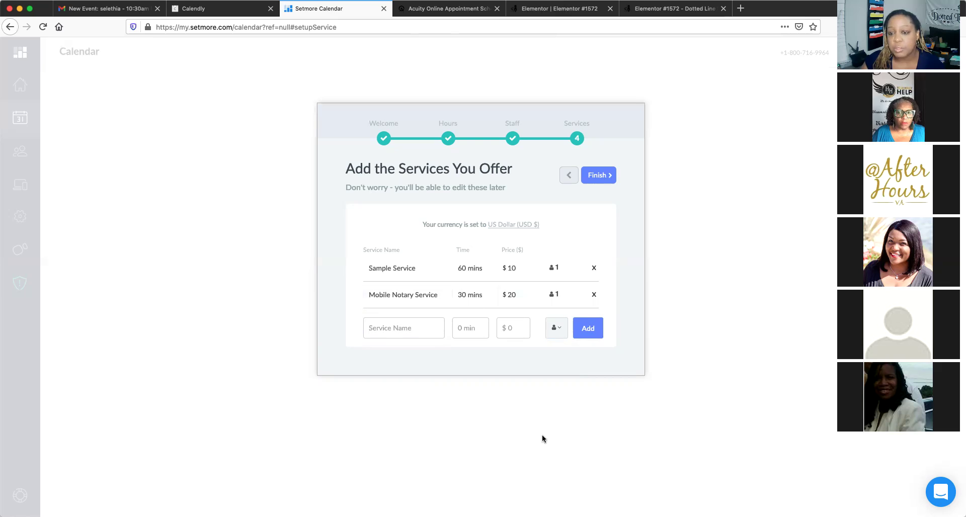
click(603, 176)
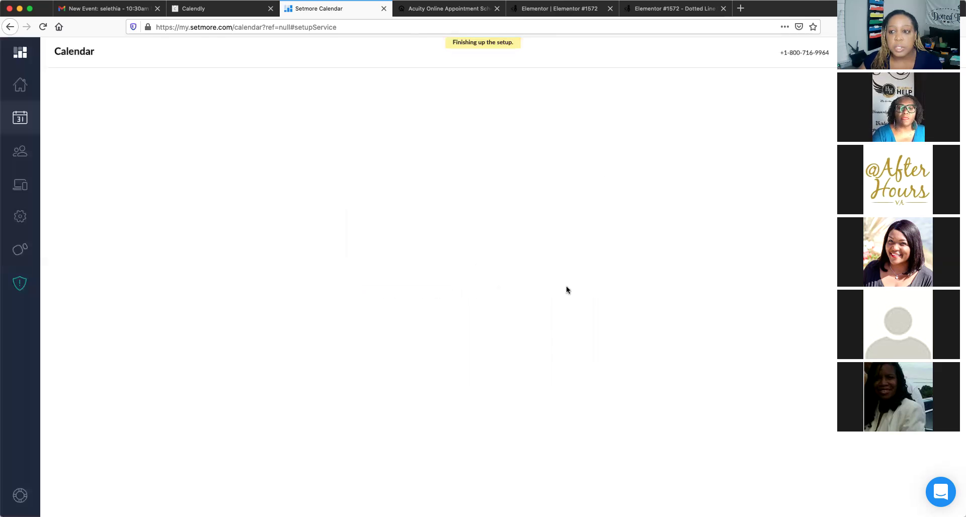
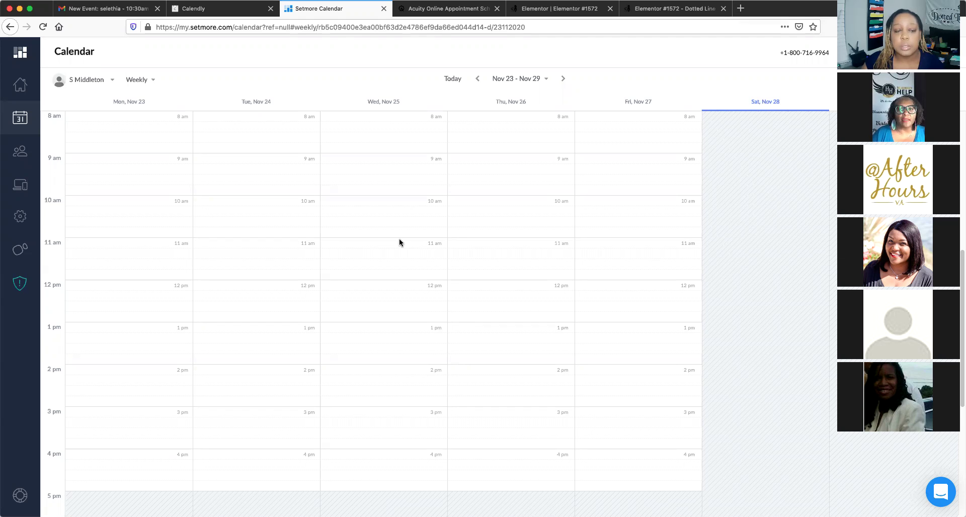
Scroll the Setmore calendar, then visit the Customers page and move on toward Apps & Integrations
scroll(400, 243, up, 1)
scroll(399, 243, up, 1)
scroll(400, 242, down, 2)
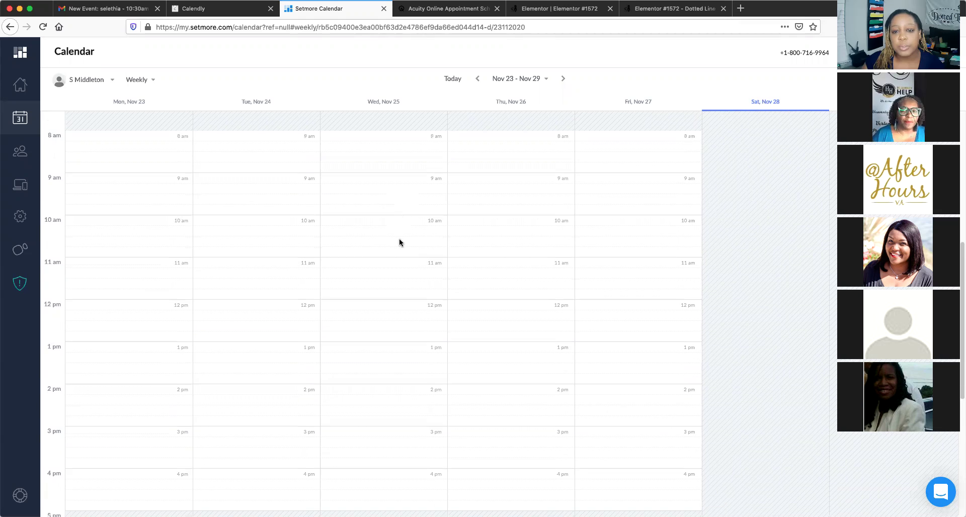
scroll(399, 242, down, 2)
scroll(399, 243, up, 1)
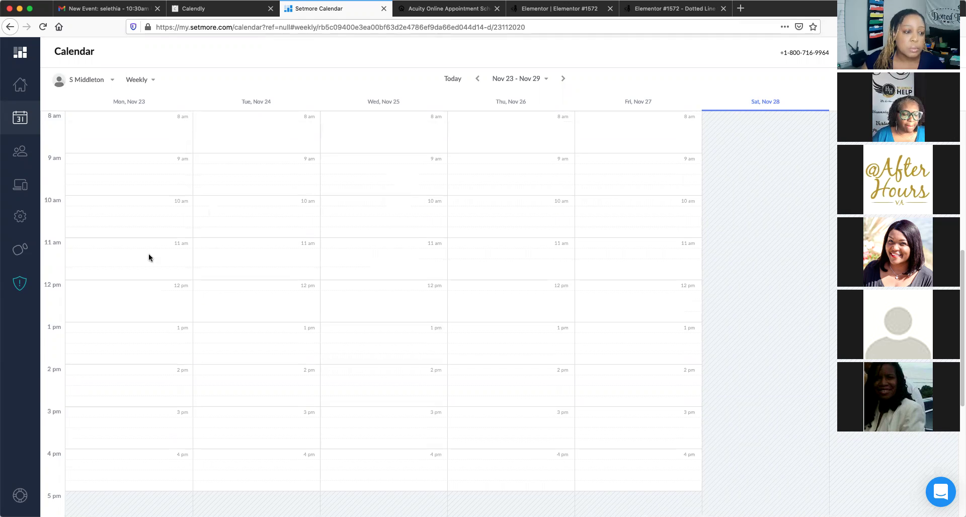
scroll(149, 257, up, 1)
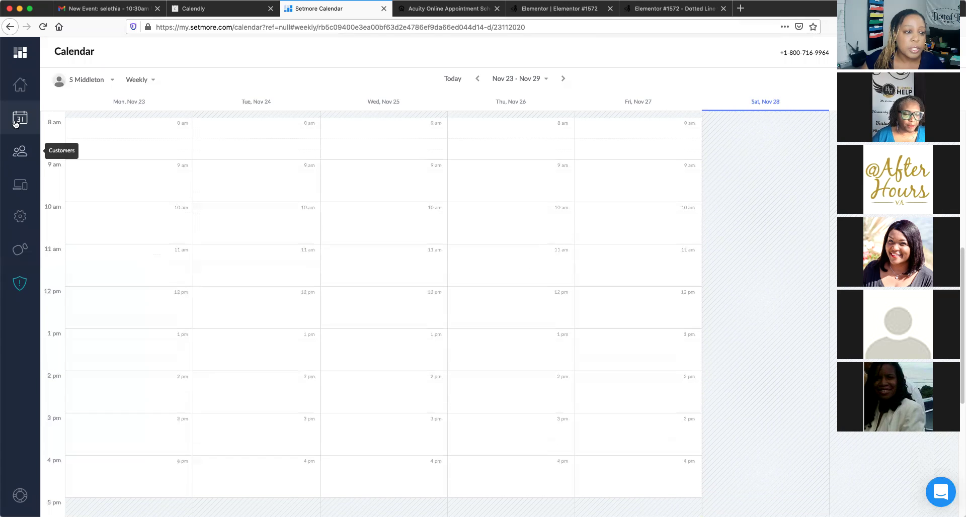
scroll(261, 161, down, 1)
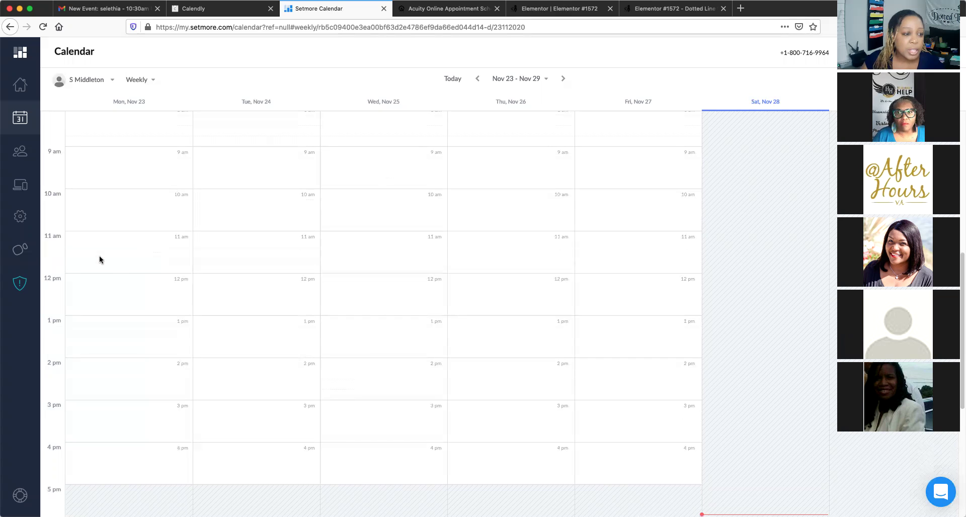
click(19, 156)
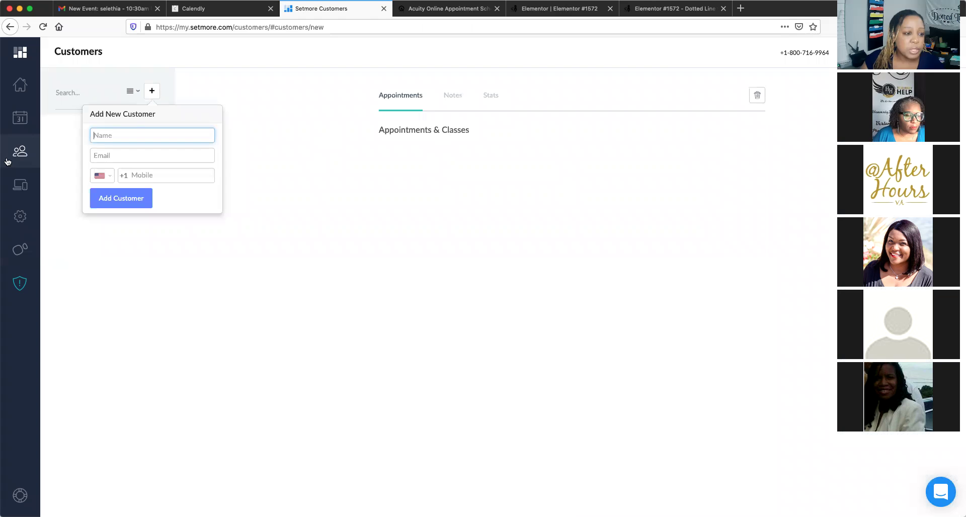
click(14, 191)
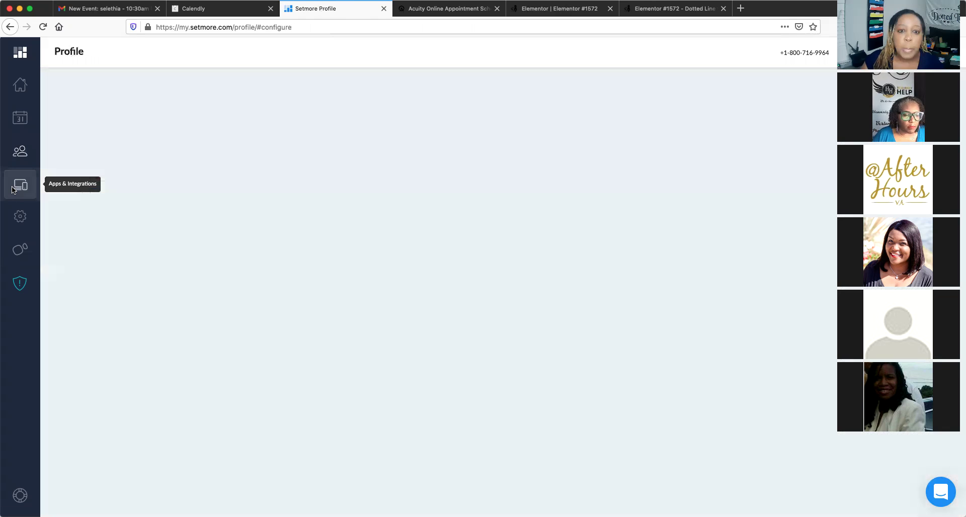
Browse the Square, WordPress, Google Calendar and other payment, booking and calendar sync integration cards
scroll(350, 272, down, 1)
scroll(350, 276, down, 3)
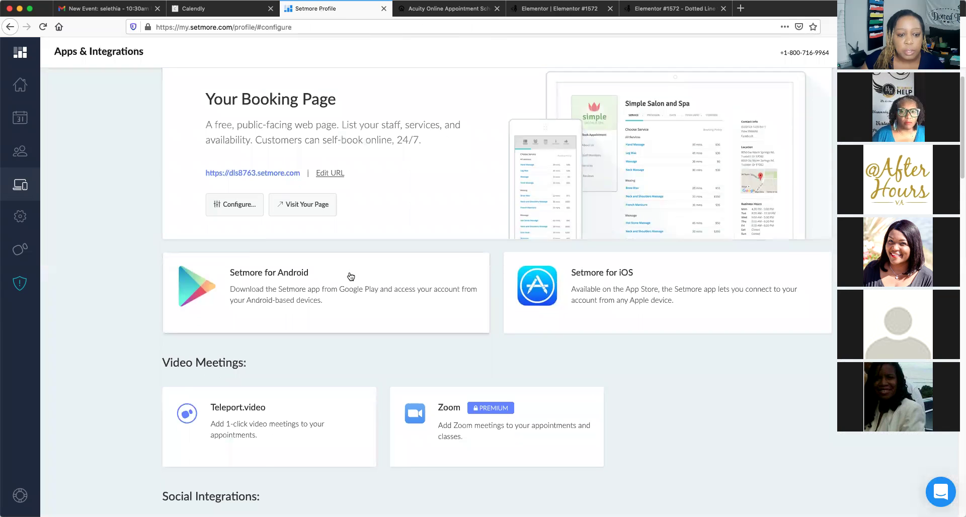
scroll(350, 276, up, 1)
scroll(351, 277, down, 3)
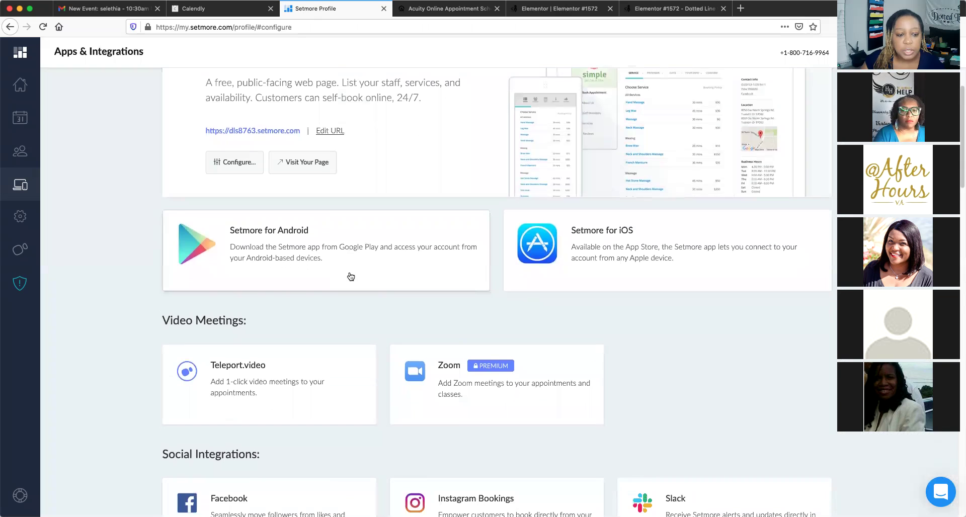
scroll(351, 276, down, 8)
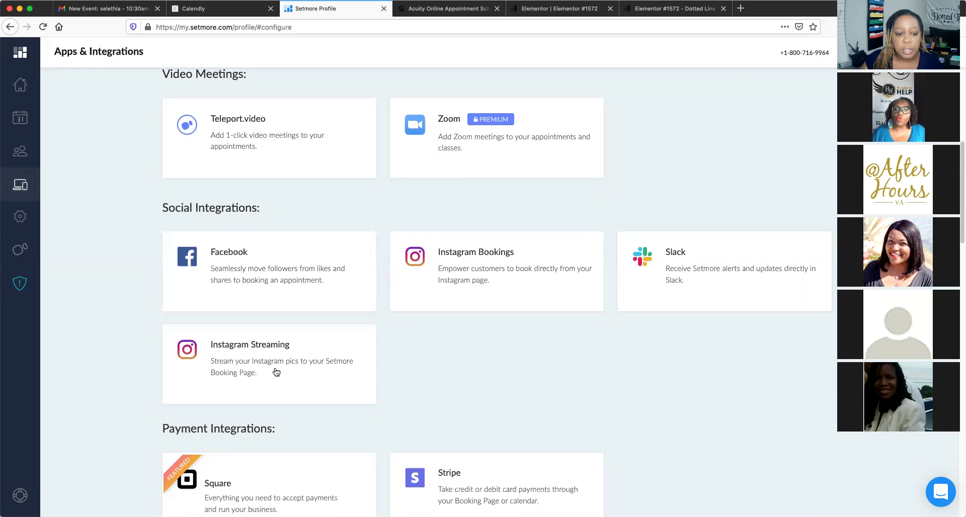
scroll(433, 360, down, 1)
scroll(432, 358, down, 5)
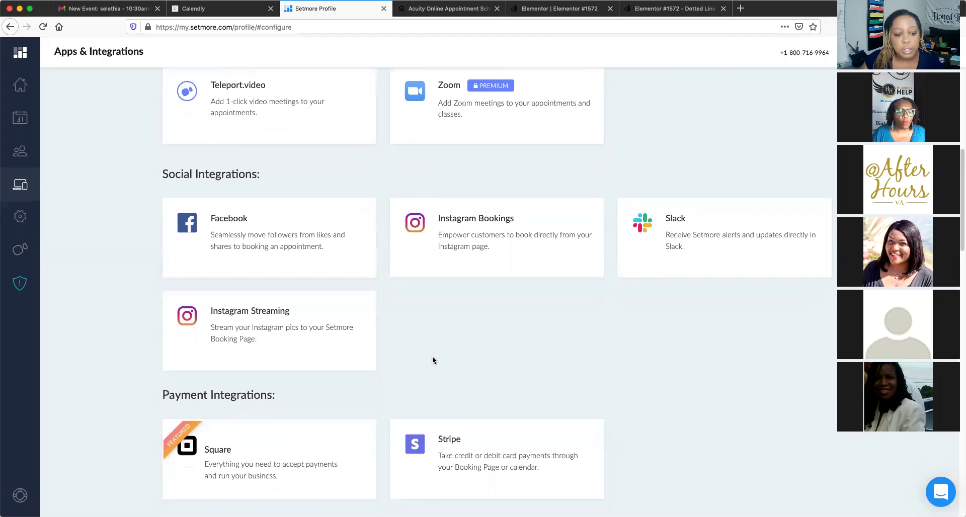
scroll(433, 356, down, 2)
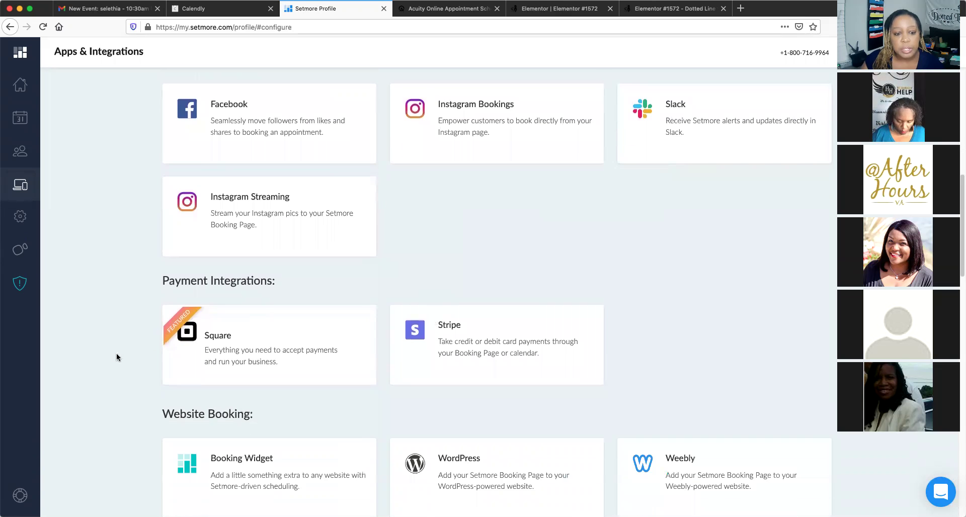
scroll(381, 318, down, 4)
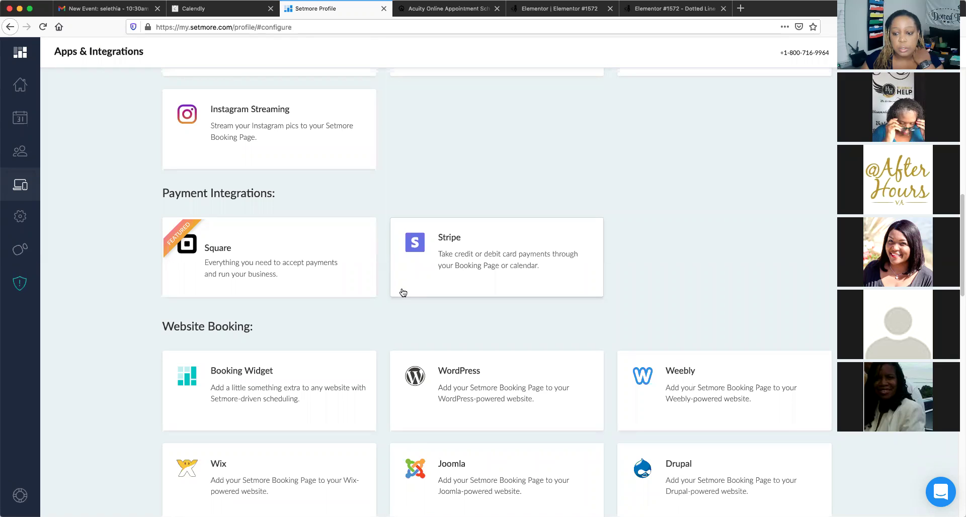
scroll(401, 291, down, 1)
scroll(485, 358, down, 1)
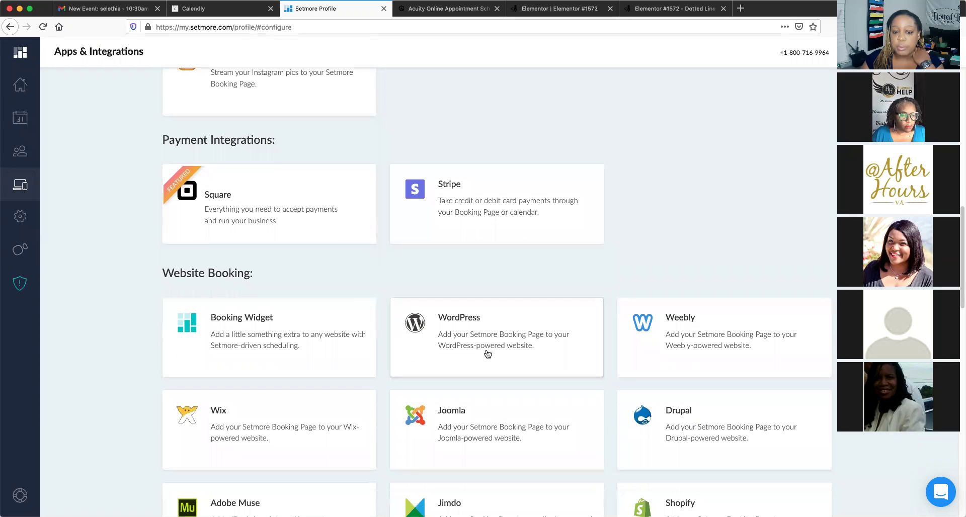
scroll(351, 293, down, 4)
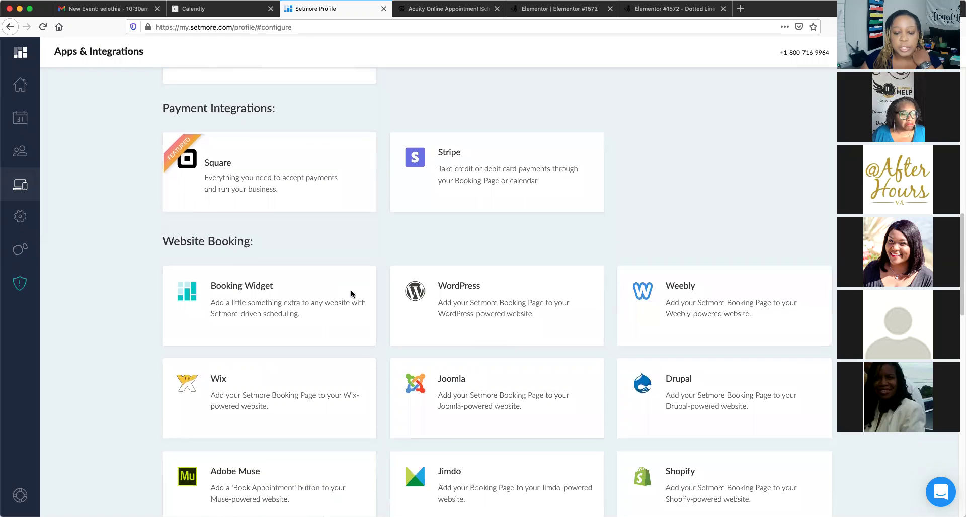
scroll(351, 295, down, 3)
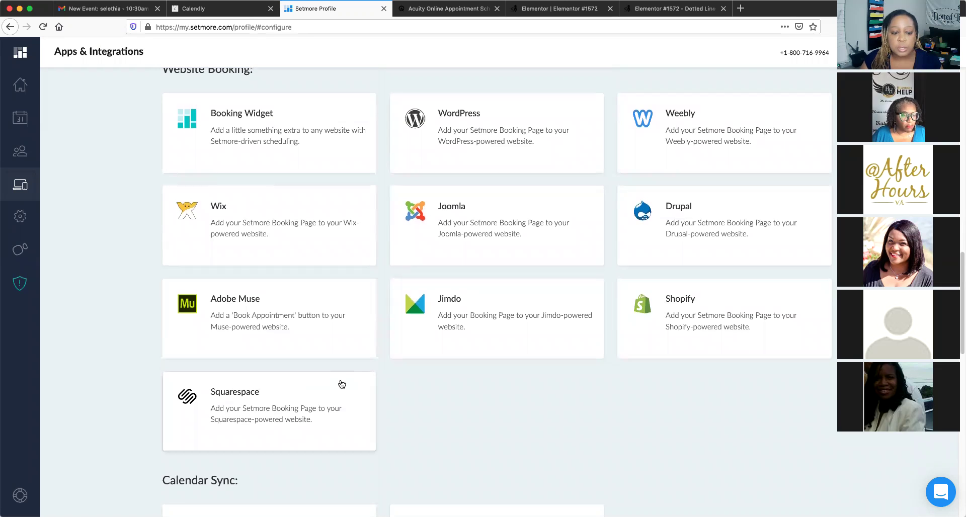
scroll(336, 375, up, 3)
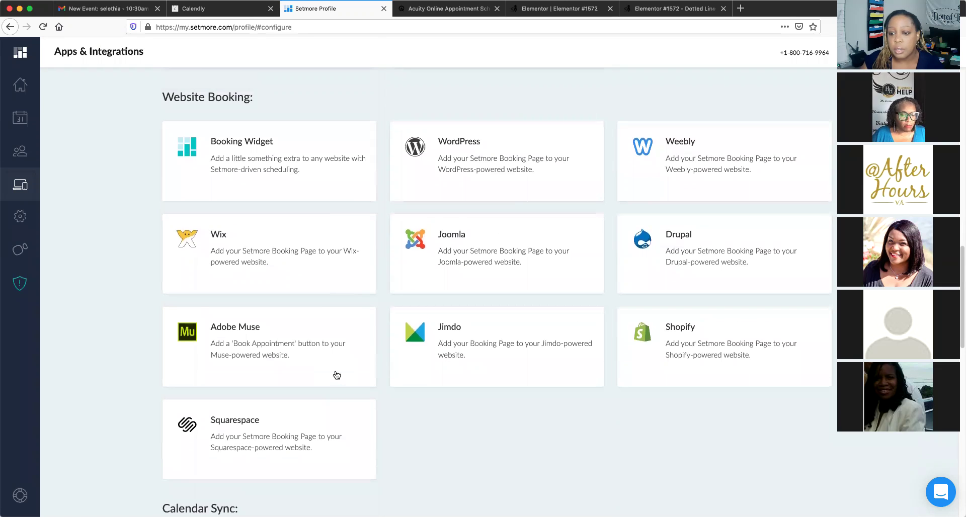
scroll(336, 375, up, 3)
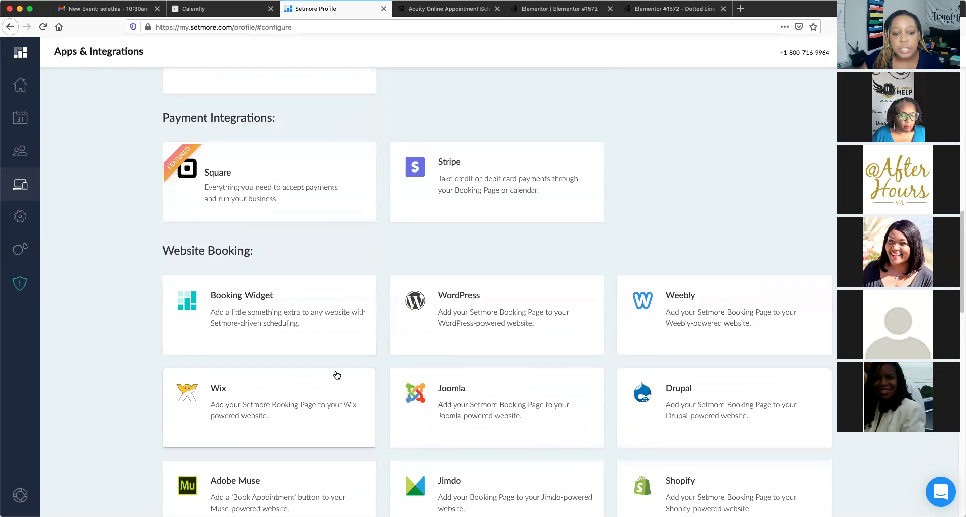
scroll(337, 375, down, 3)
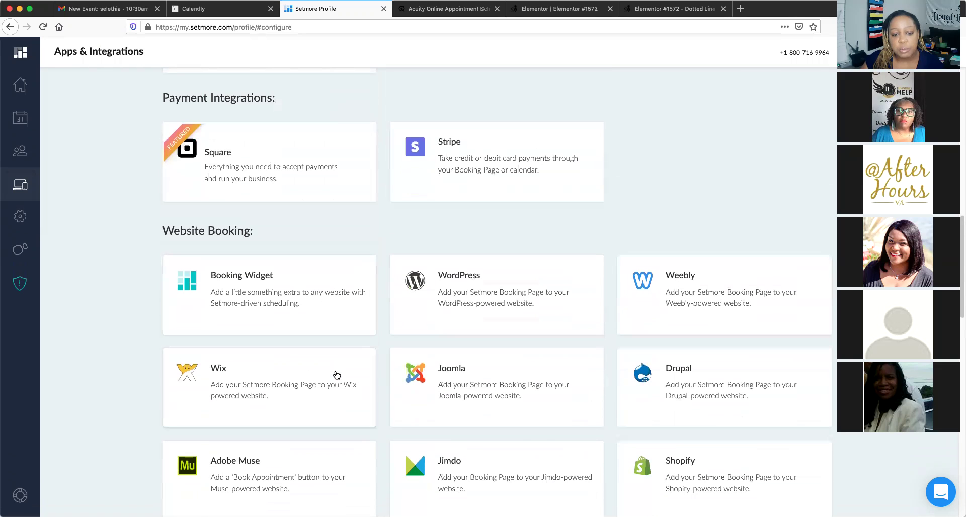
scroll(336, 374, down, 4)
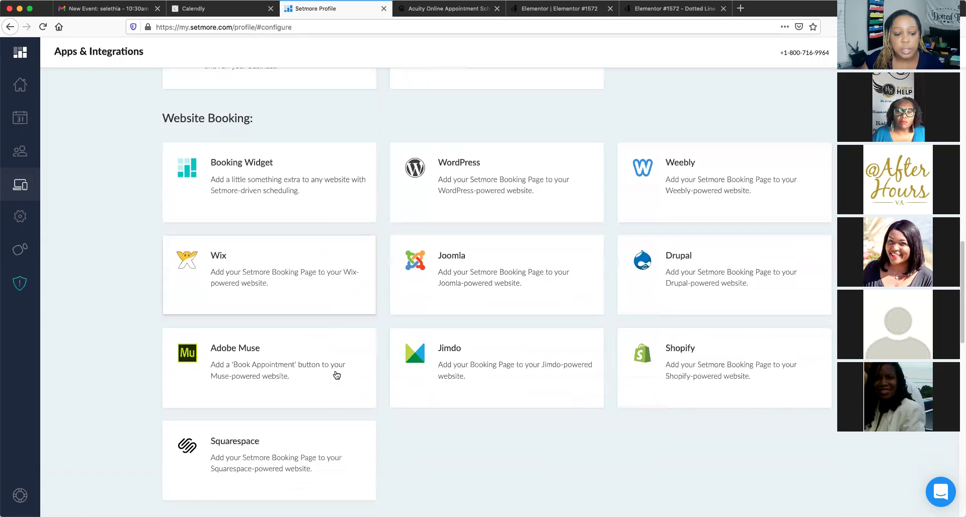
scroll(337, 375, down, 4)
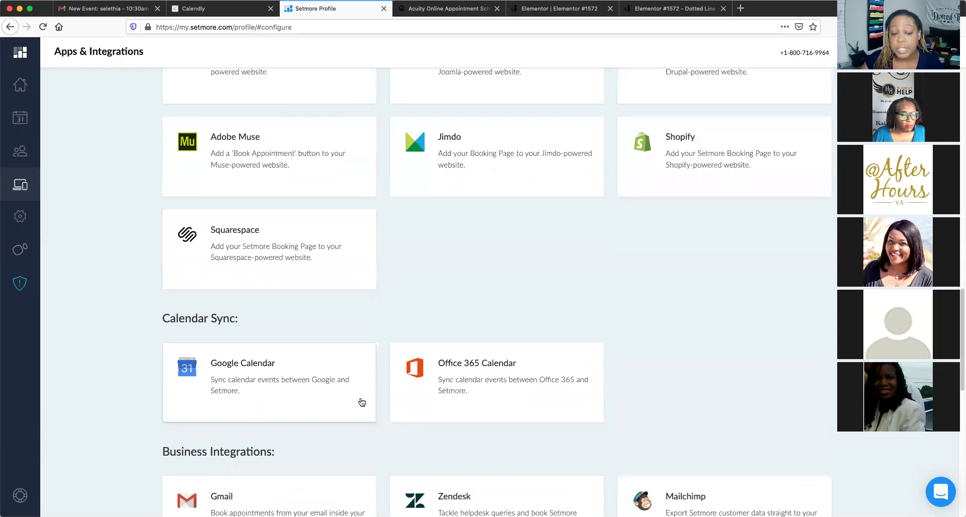
scroll(361, 401, down, 3)
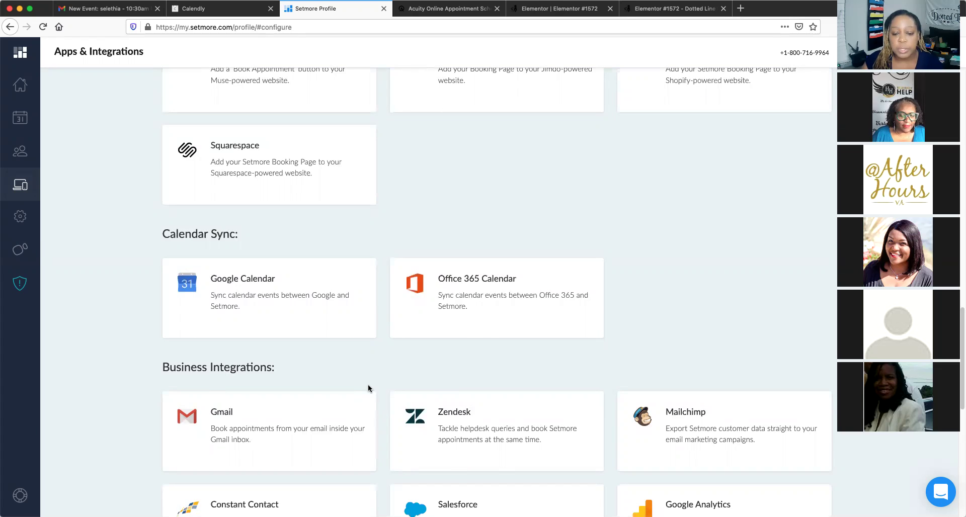
scroll(380, 371, down, 2)
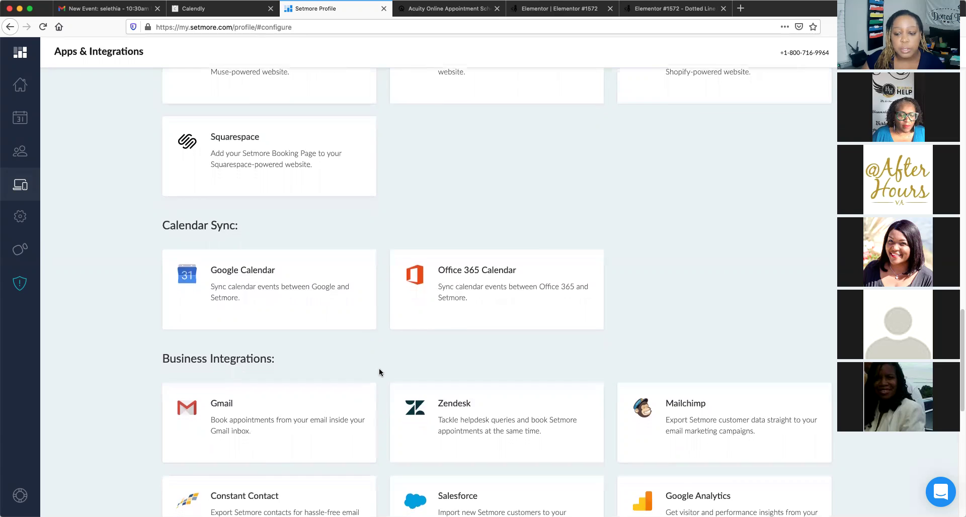
scroll(379, 372, down, 5)
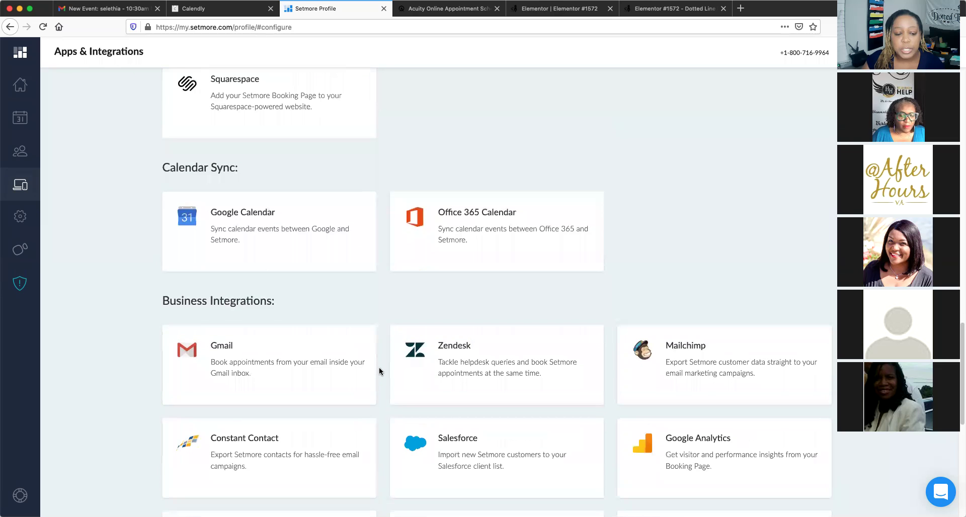
scroll(379, 372, down, 1)
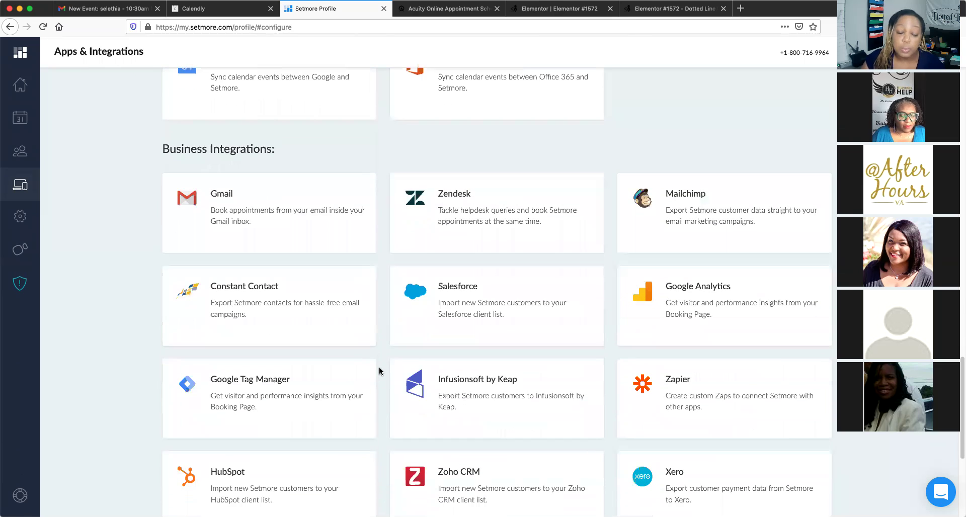
scroll(384, 385, down, 1)
scroll(384, 386, down, 3)
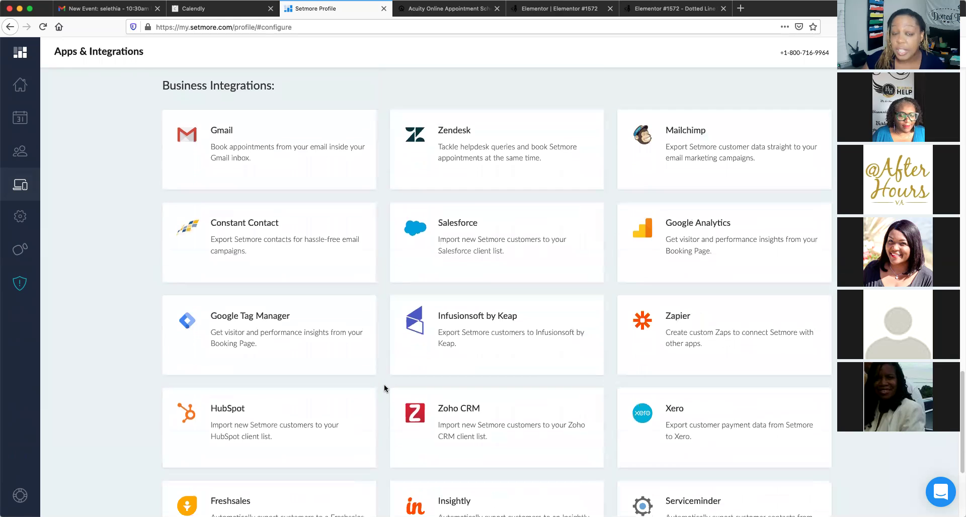
scroll(384, 385, down, 3)
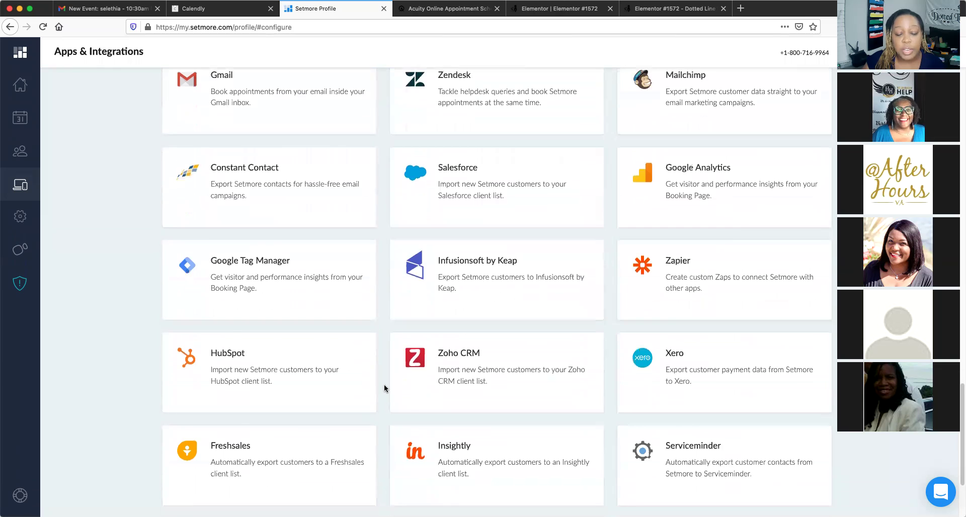
scroll(384, 388, down, 2)
scroll(385, 389, down, 1)
scroll(384, 388, up, 1)
scroll(384, 388, up, 3)
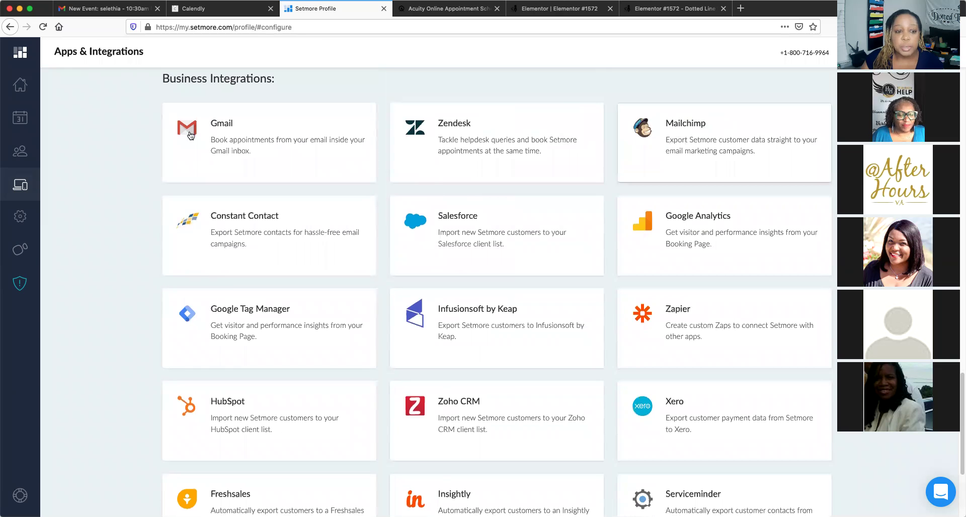
scroll(364, 279, down, 5)
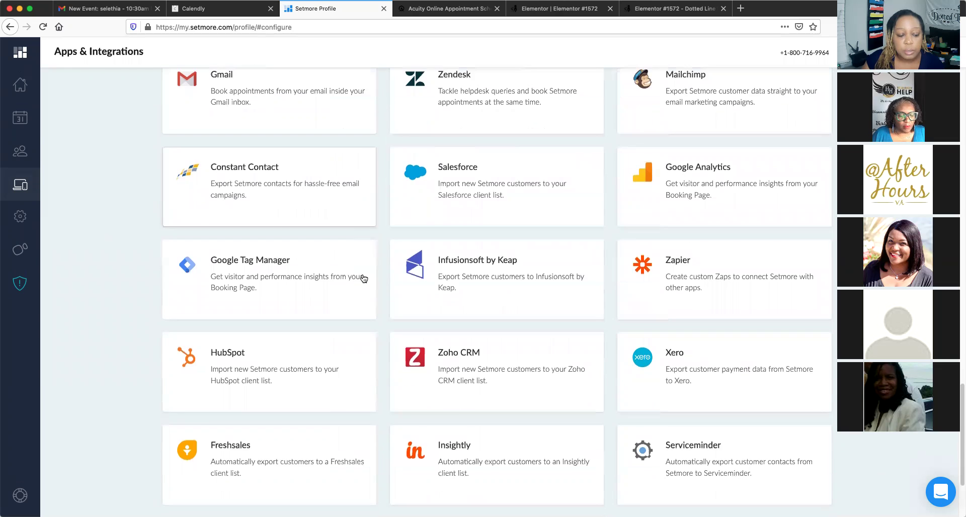
scroll(364, 279, down, 7)
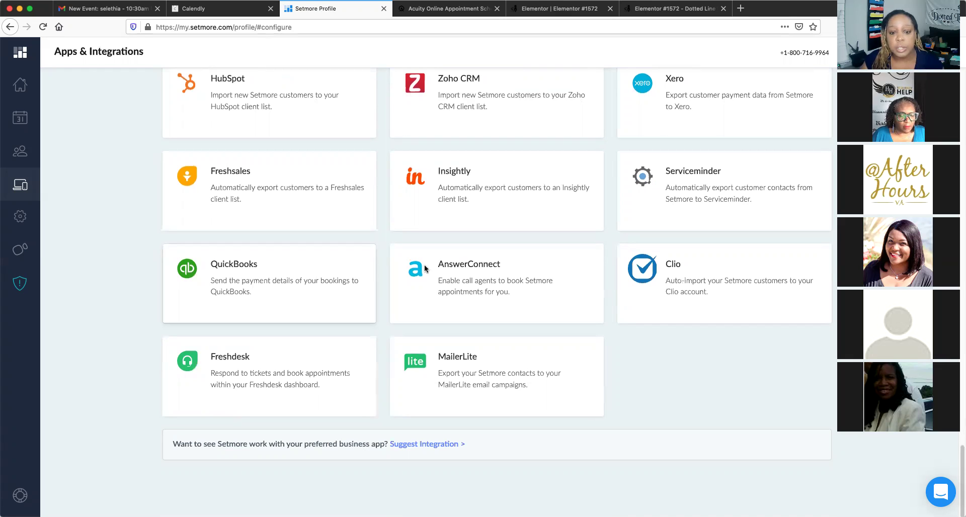
scroll(387, 282, up, 3)
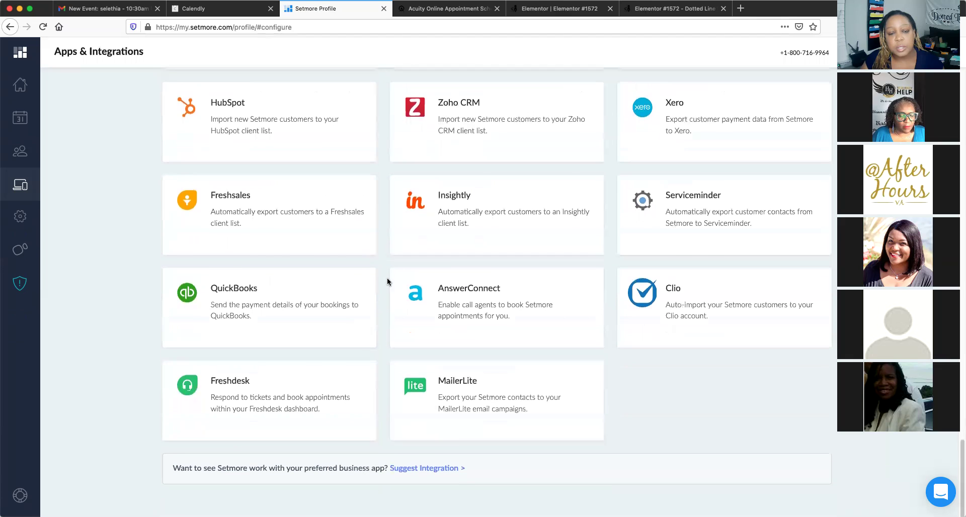
scroll(388, 281, up, 2)
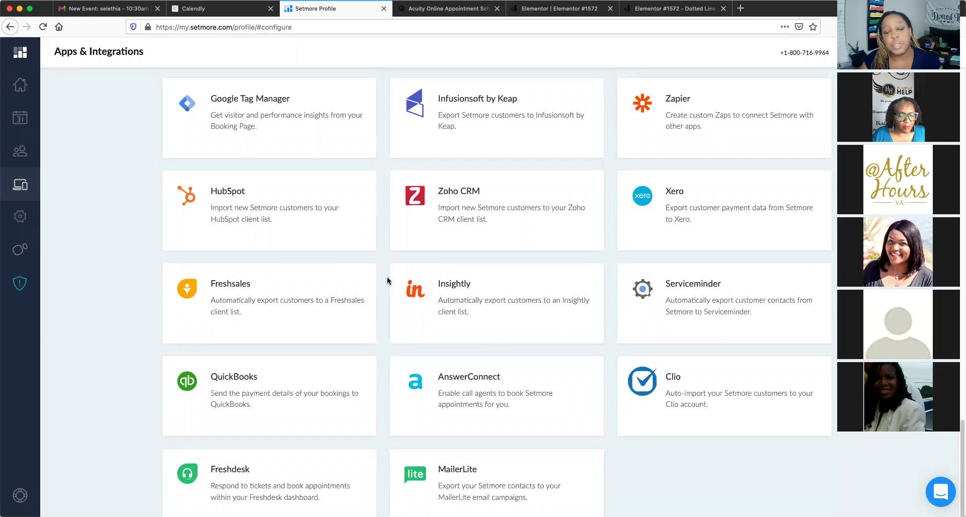
scroll(388, 281, up, 8)
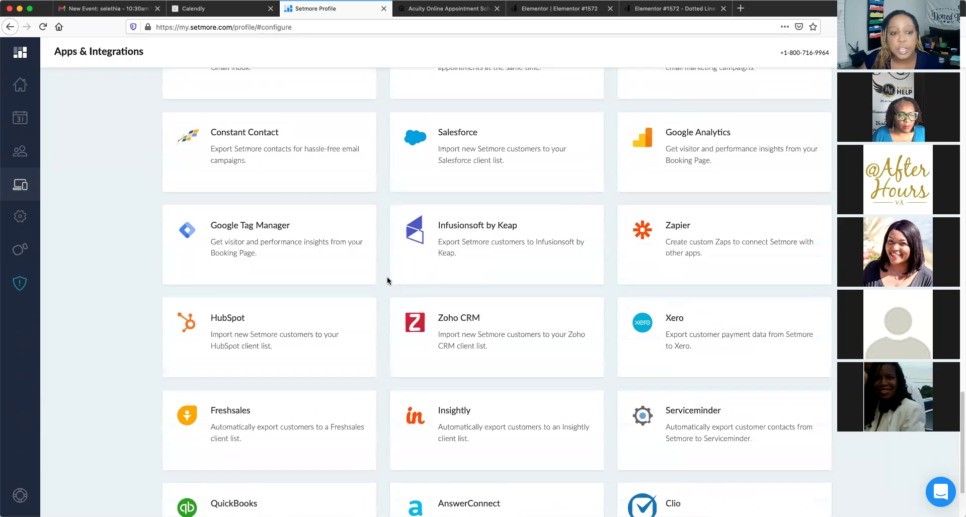
scroll(388, 281, up, 7)
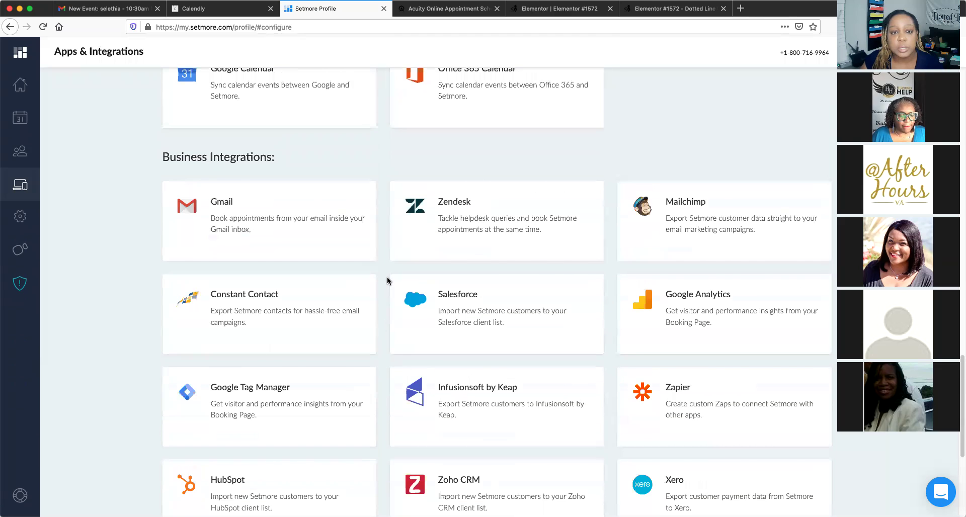
scroll(387, 281, up, 12)
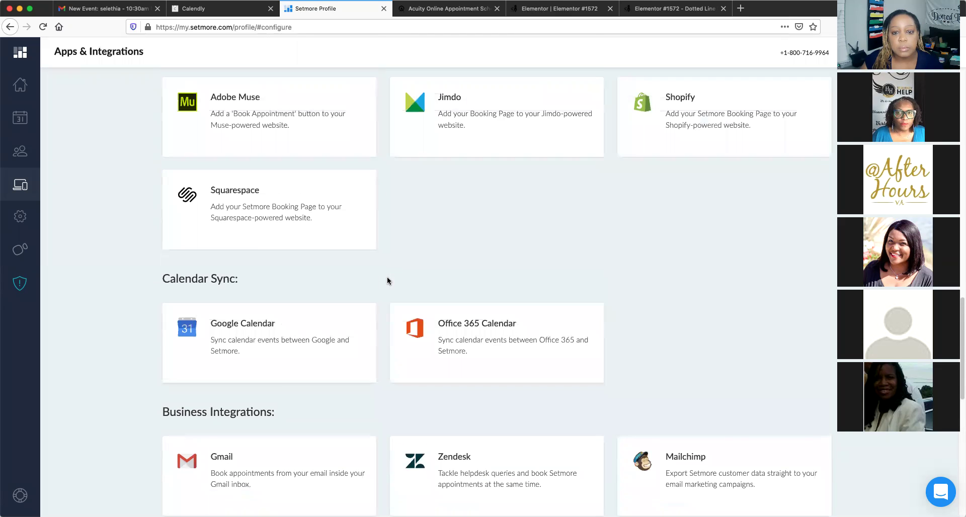
scroll(388, 281, up, 12)
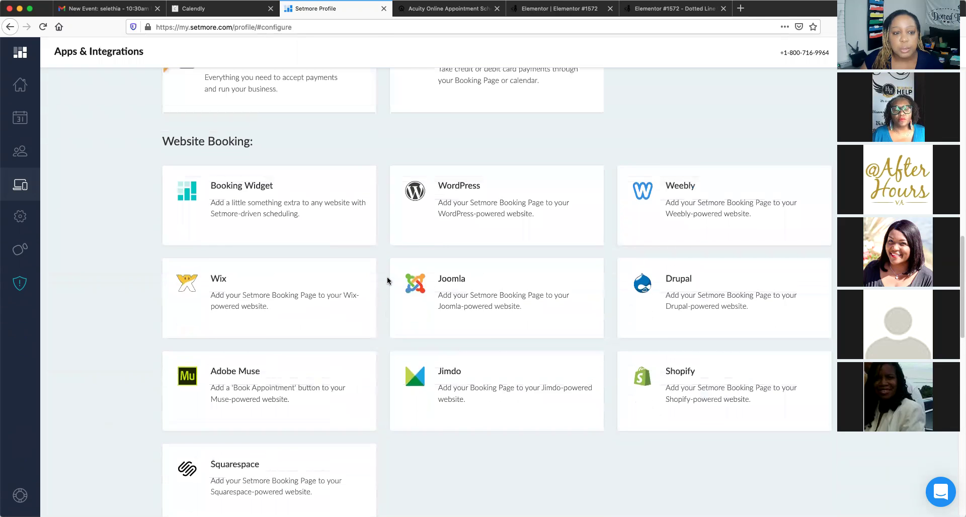
scroll(388, 281, up, 12)
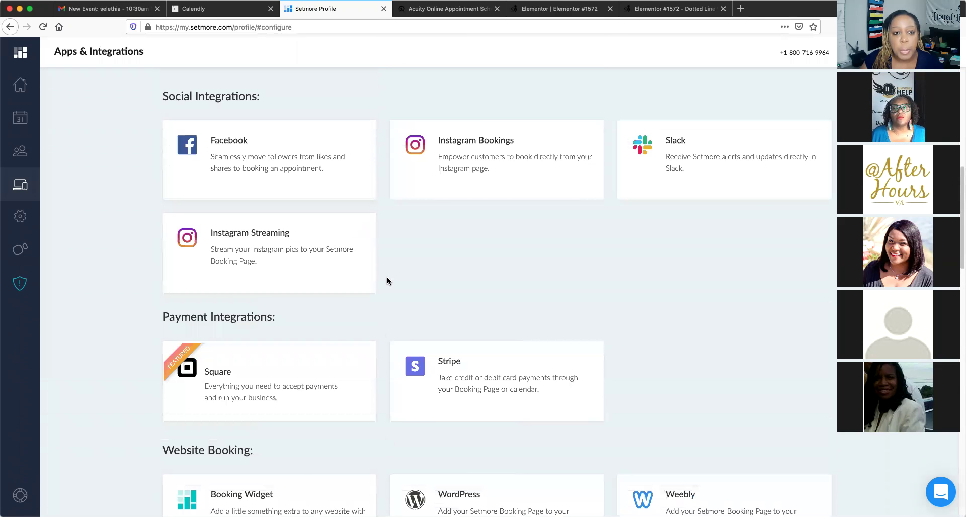
scroll(387, 281, up, 9)
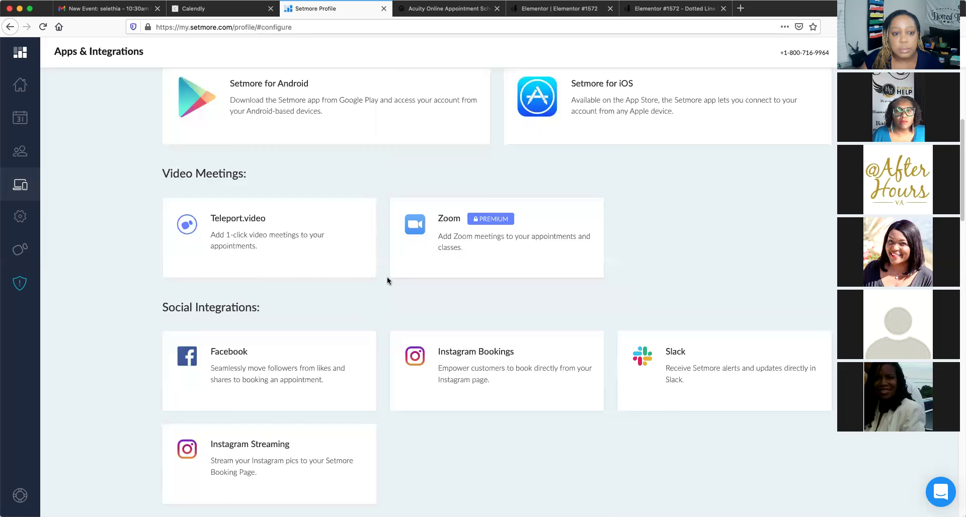
scroll(388, 280, up, 5)
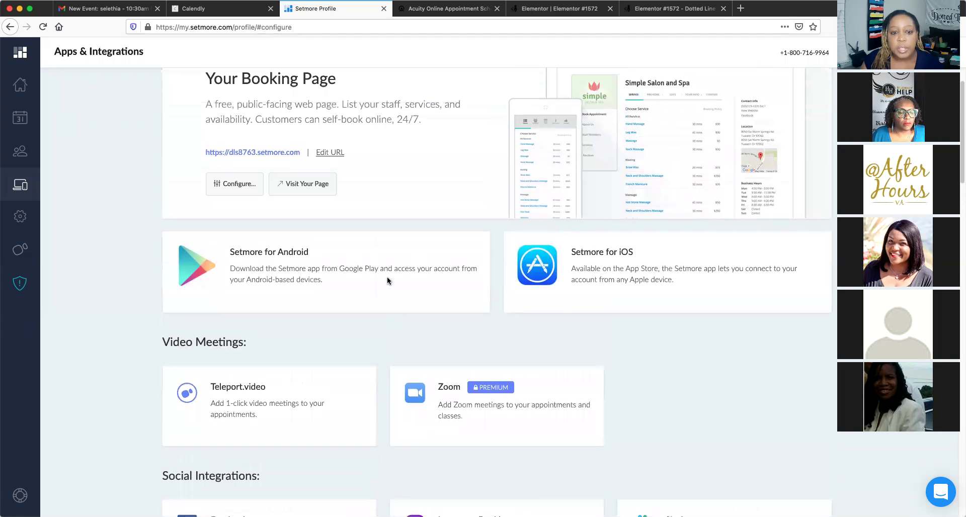
scroll(388, 281, up, 1)
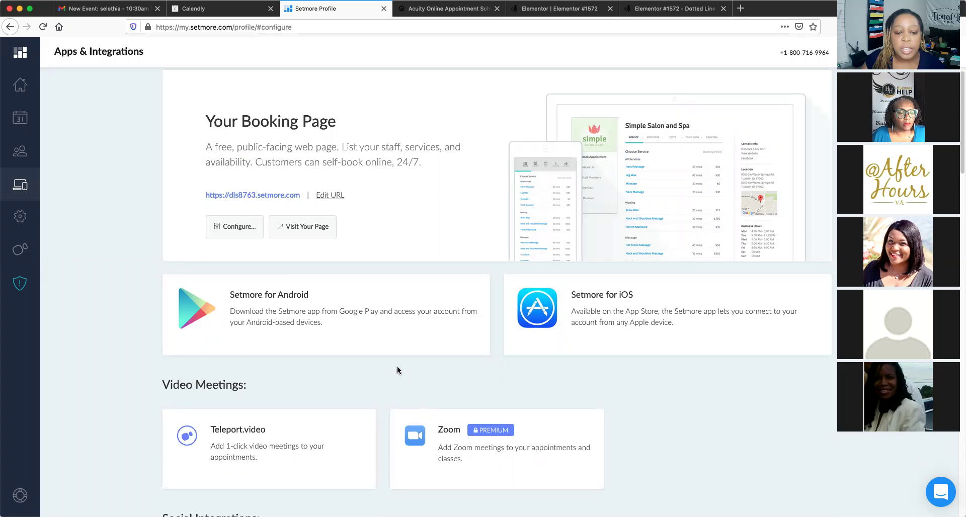
scroll(397, 369, down, 10)
scroll(397, 370, down, 8)
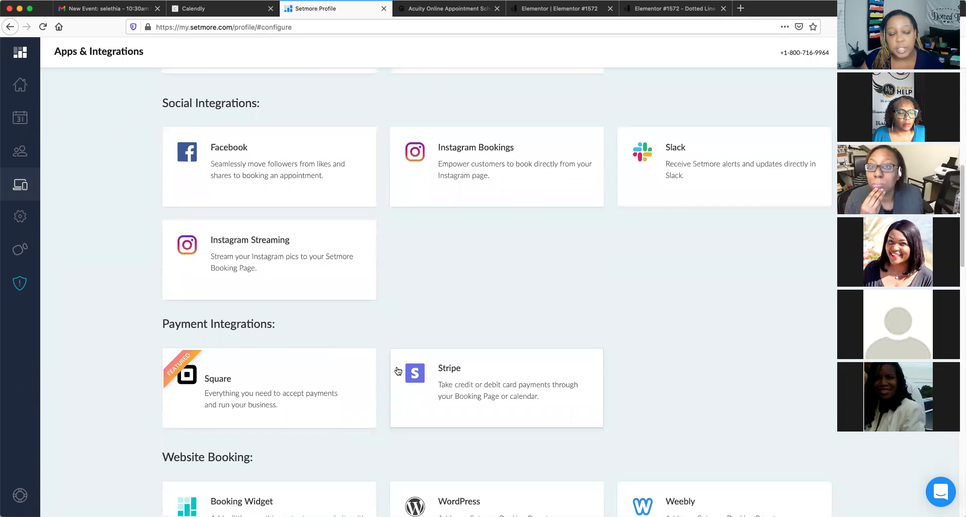
scroll(398, 370, down, 3)
scroll(397, 370, down, 3)
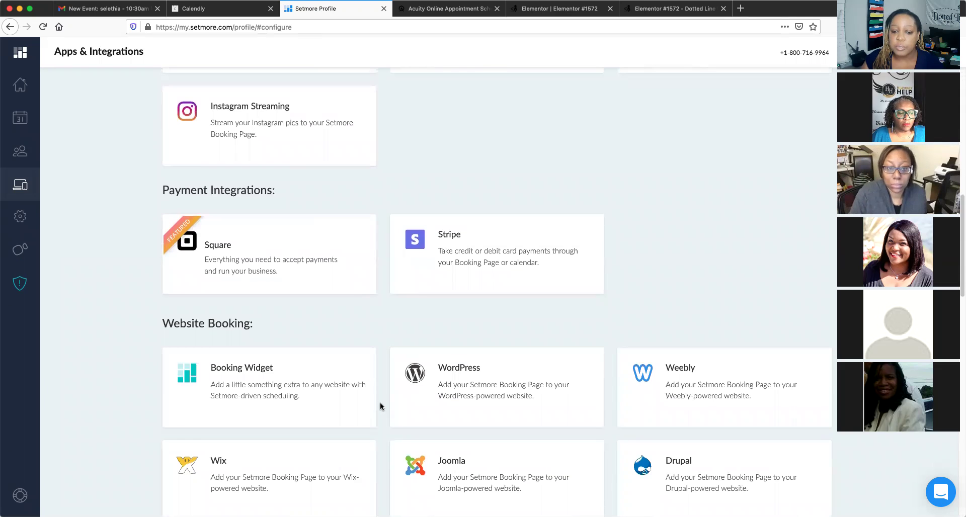
scroll(380, 405, down, 3)
scroll(380, 408, down, 6)
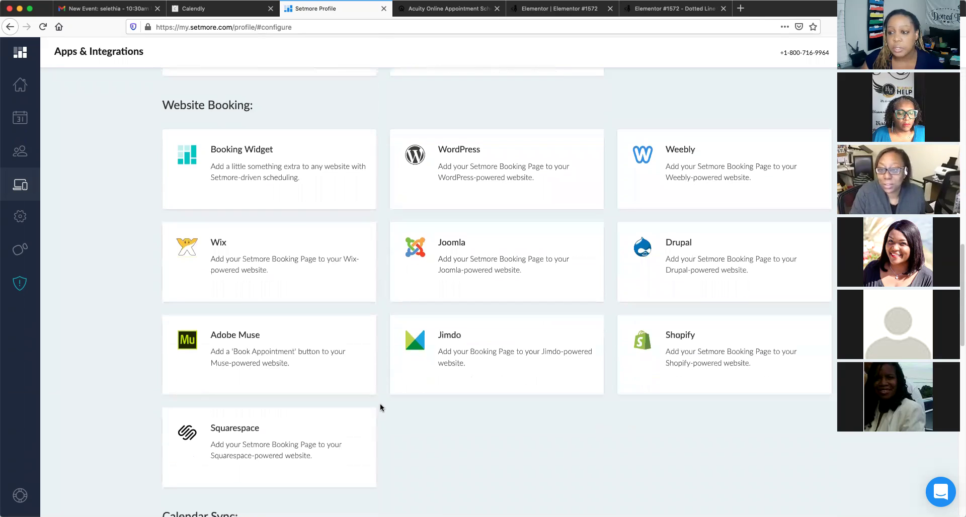
scroll(379, 407, down, 2)
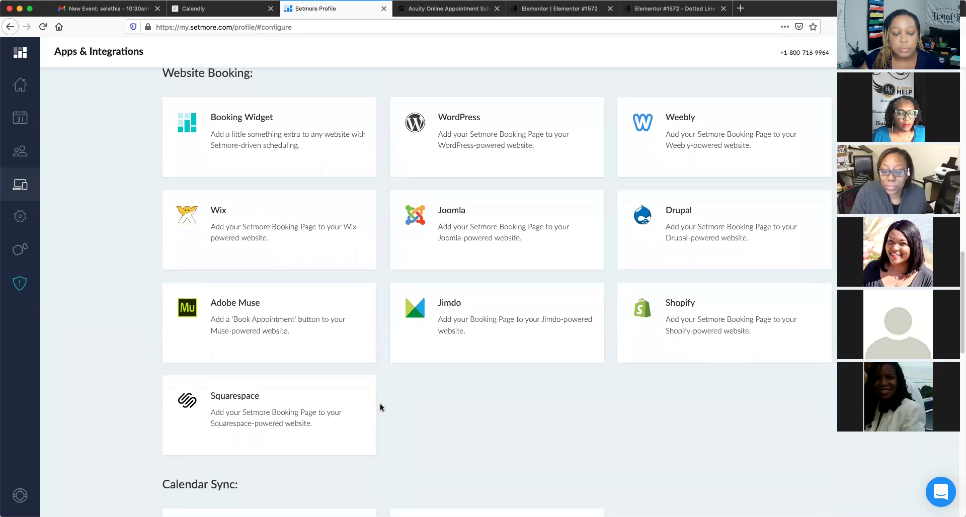
scroll(379, 407, down, 1)
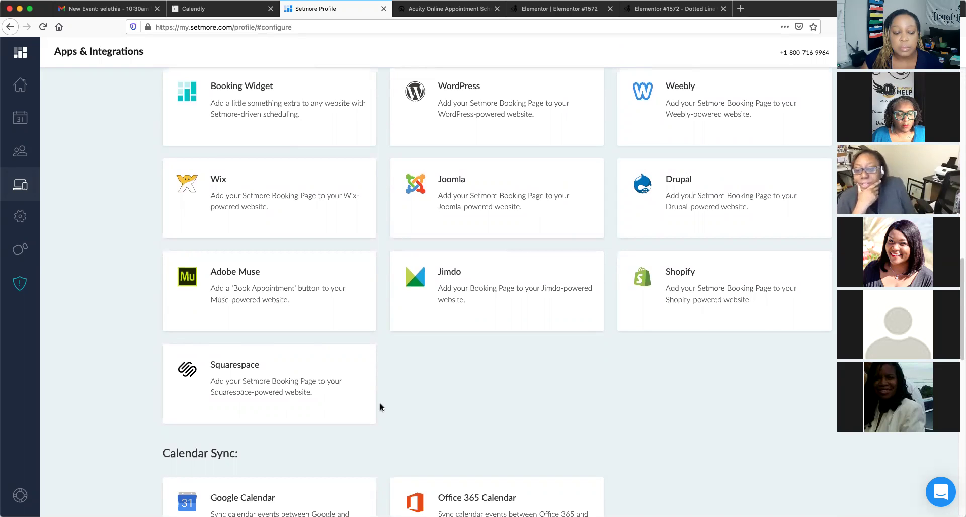
scroll(380, 407, down, 2)
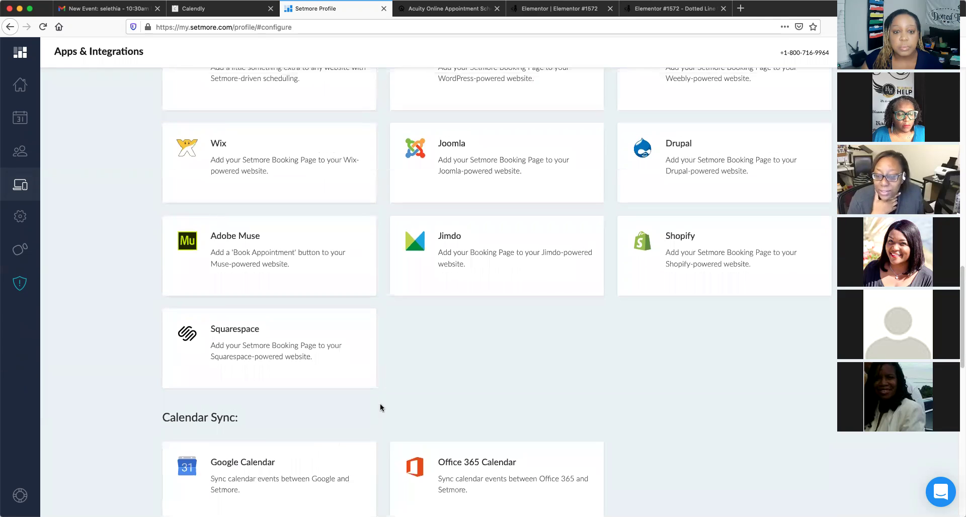
scroll(381, 408, up, 4)
scroll(380, 407, up, 4)
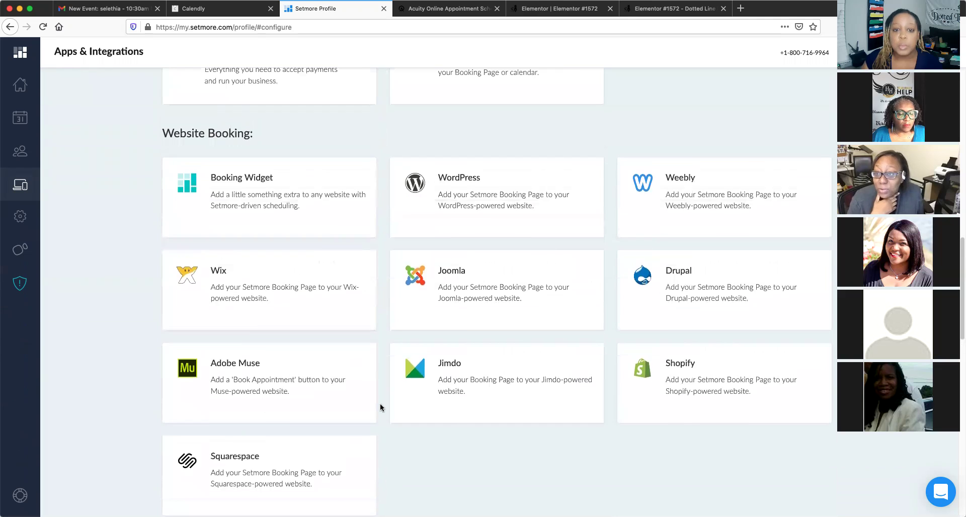
scroll(381, 407, up, 4)
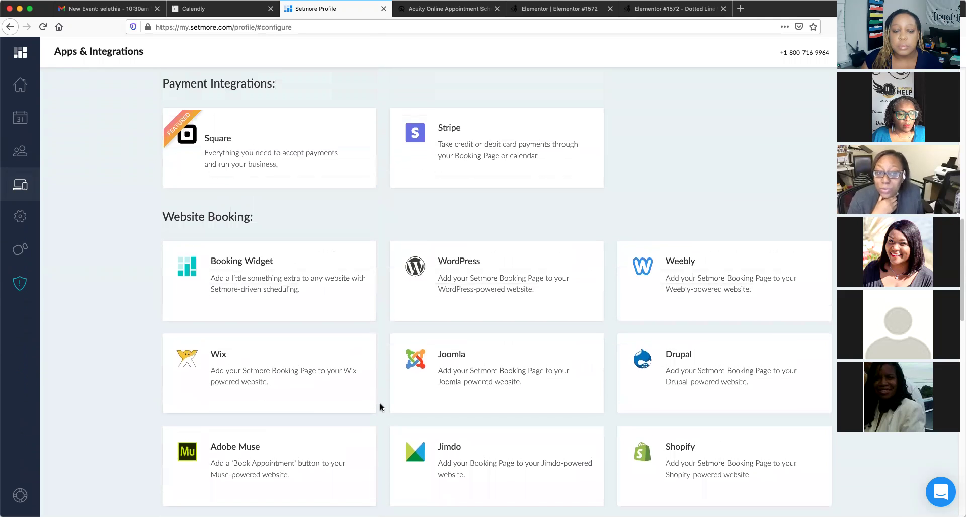
scroll(381, 408, up, 2)
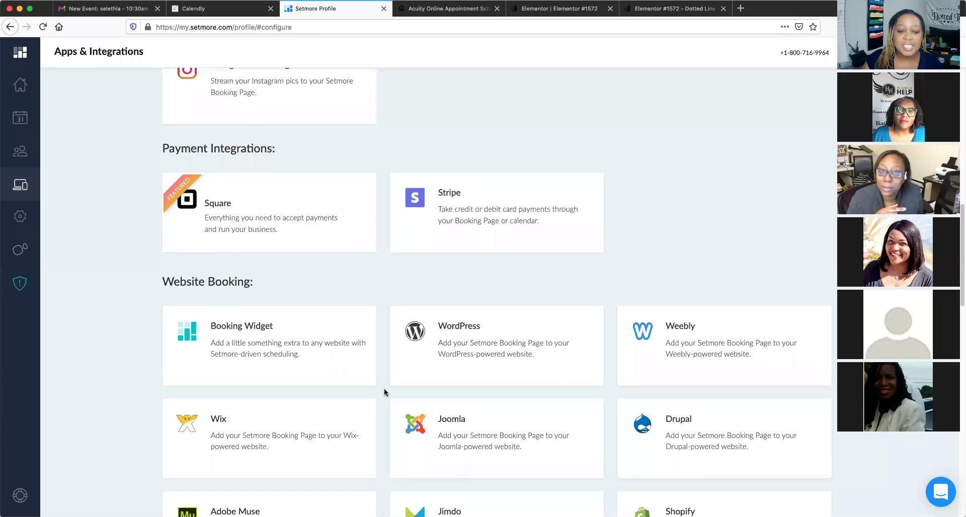
scroll(384, 388, up, 1)
scroll(384, 393, up, 2)
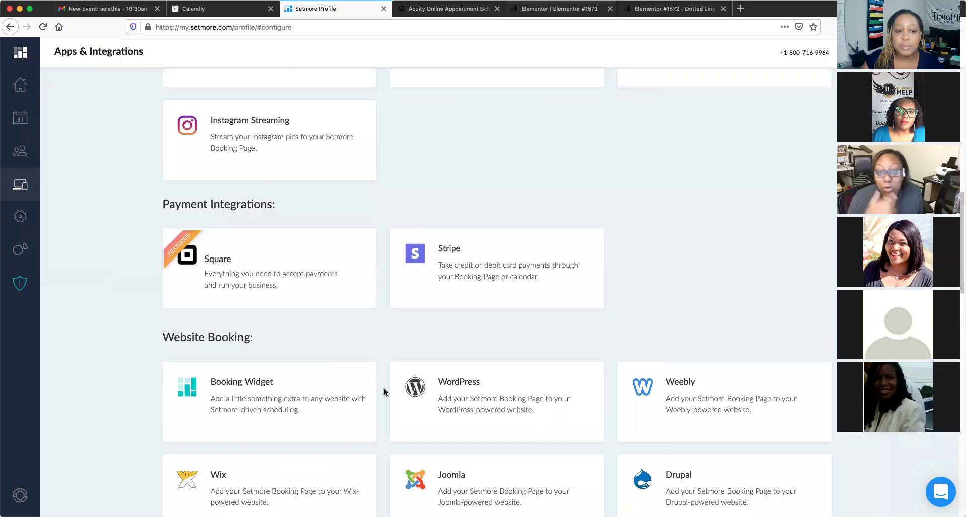
scroll(385, 388, up, 1)
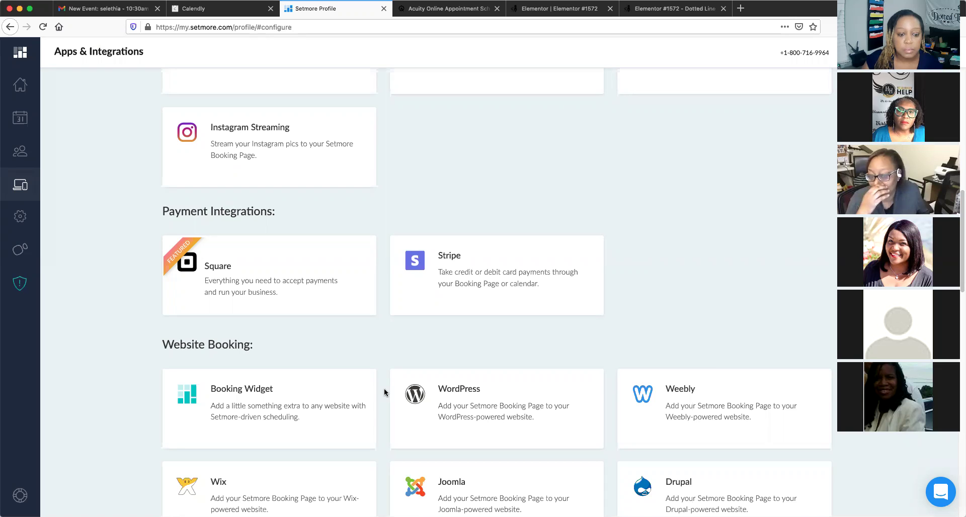
scroll(384, 388, down, 1)
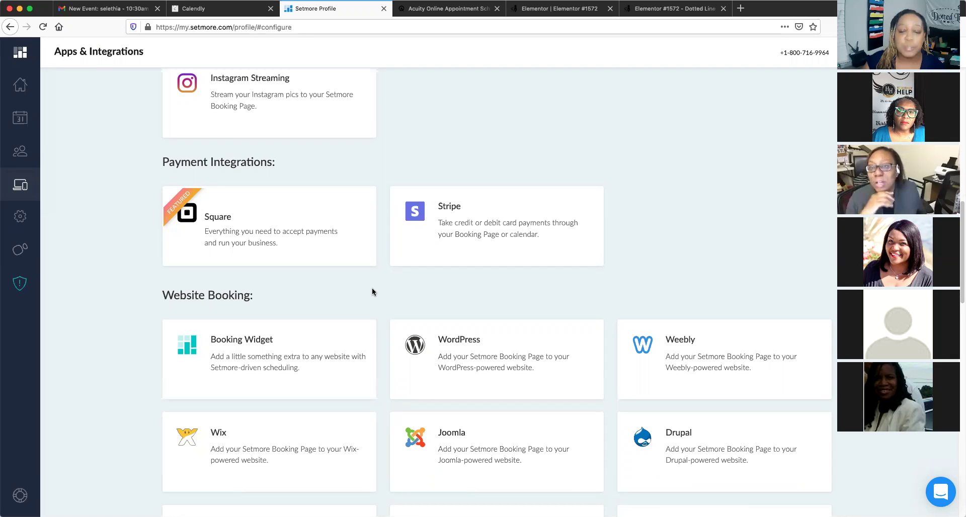
scroll(372, 289, up, 1)
scroll(468, 379, down, 1)
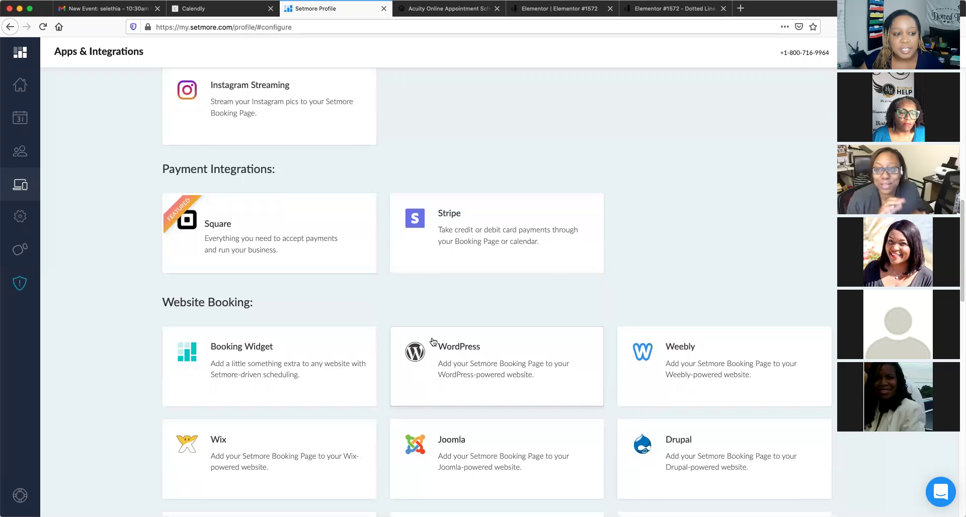
scroll(400, 322, up, 1)
scroll(400, 322, up, 5)
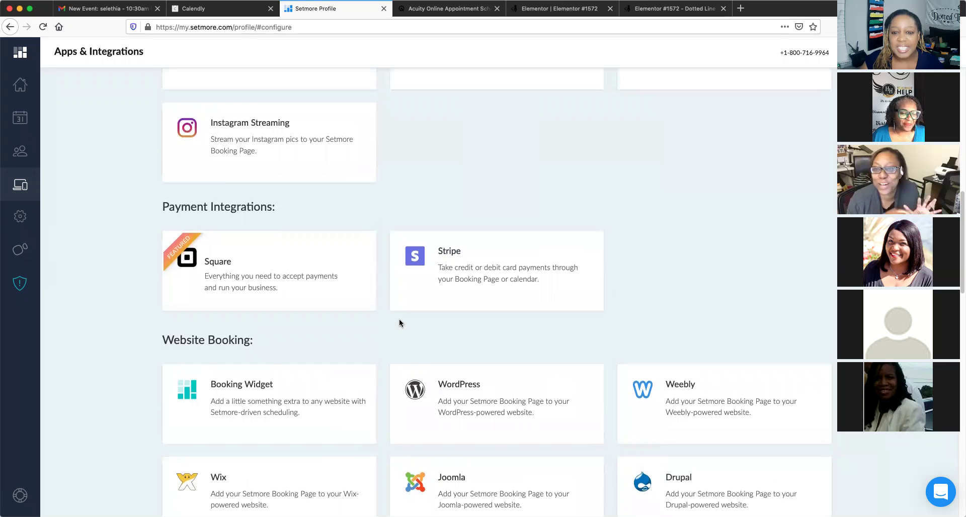
scroll(400, 322, up, 1)
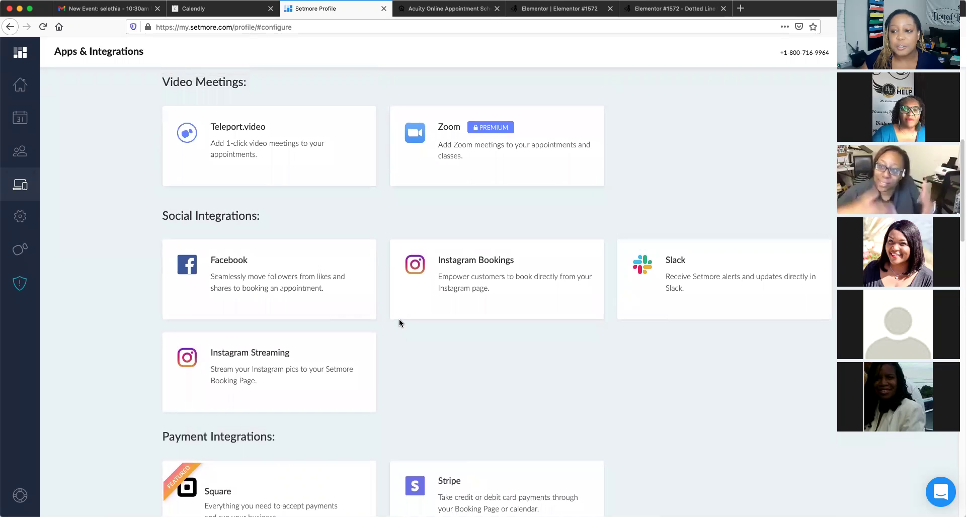
scroll(400, 322, down, 4)
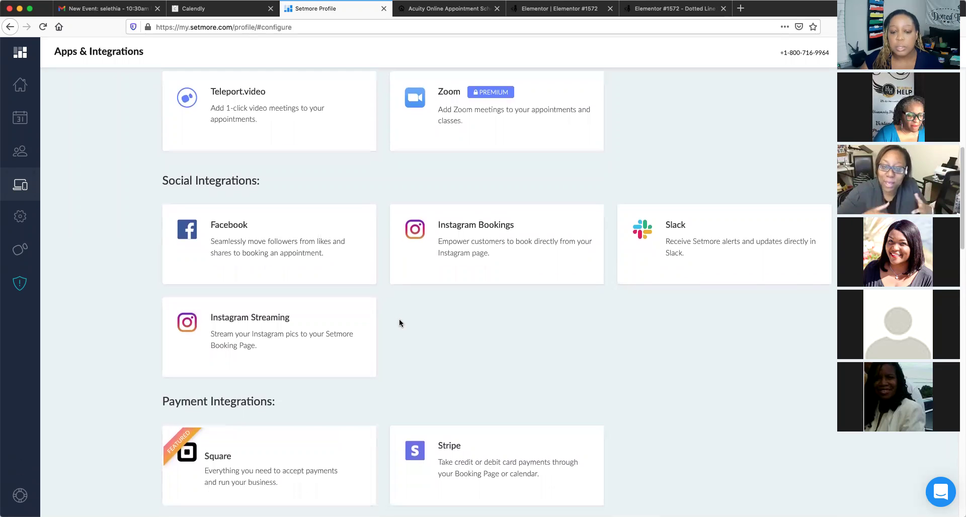
scroll(400, 322, down, 1)
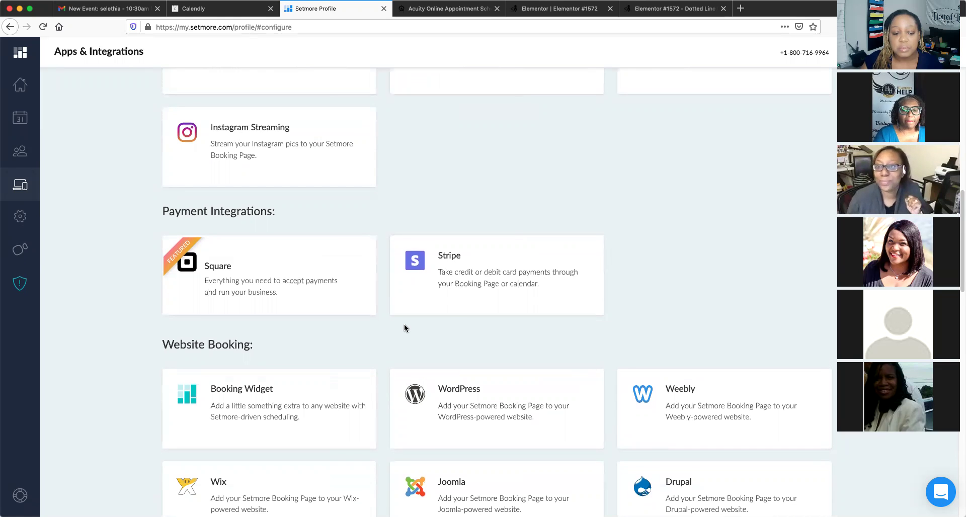
scroll(404, 326, down, 1)
scroll(404, 327, down, 1)
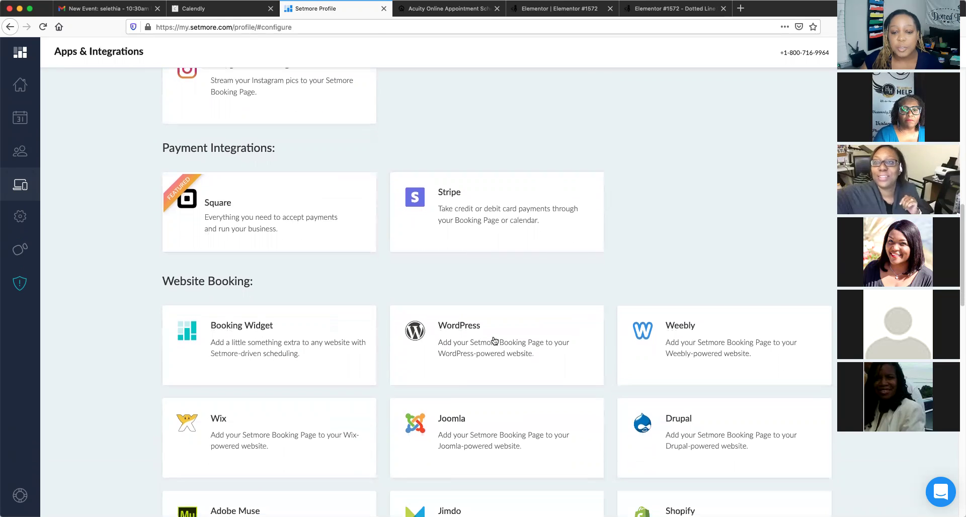
scroll(412, 294, up, 1)
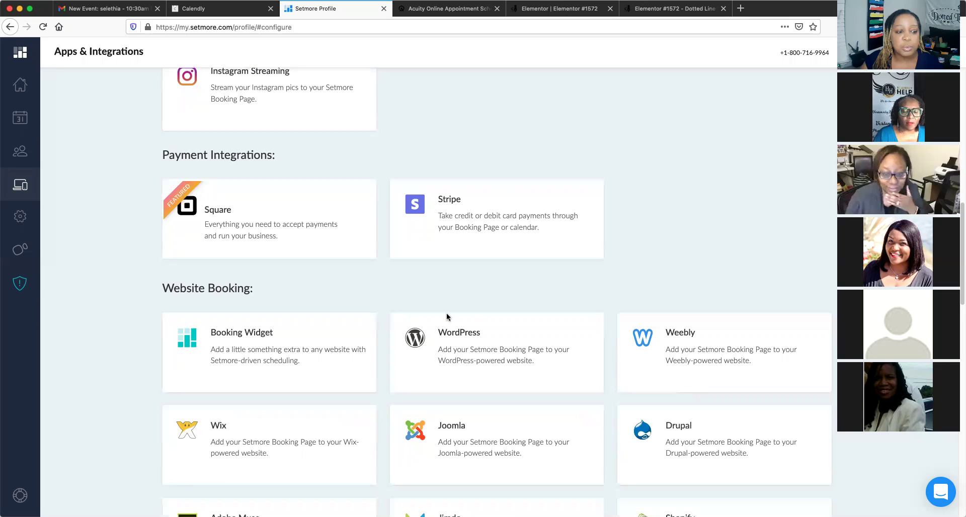
Copy Your BookingPage URL from the WordPress integration panel, then close the panel
click(478, 359)
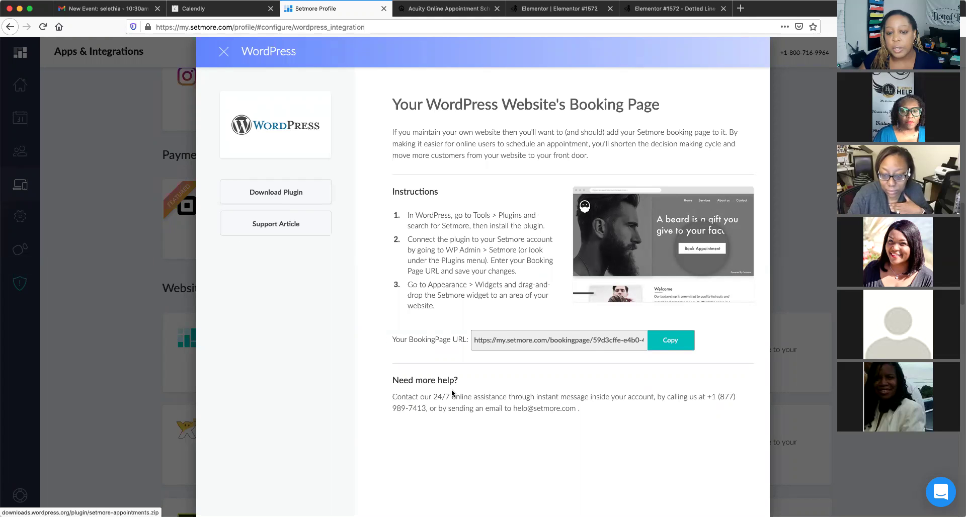
click(679, 343)
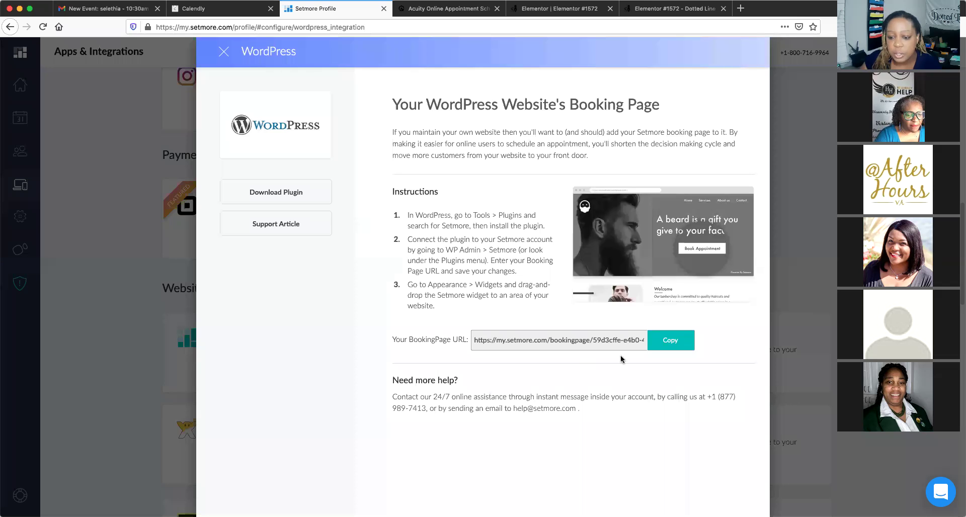
click(678, 344)
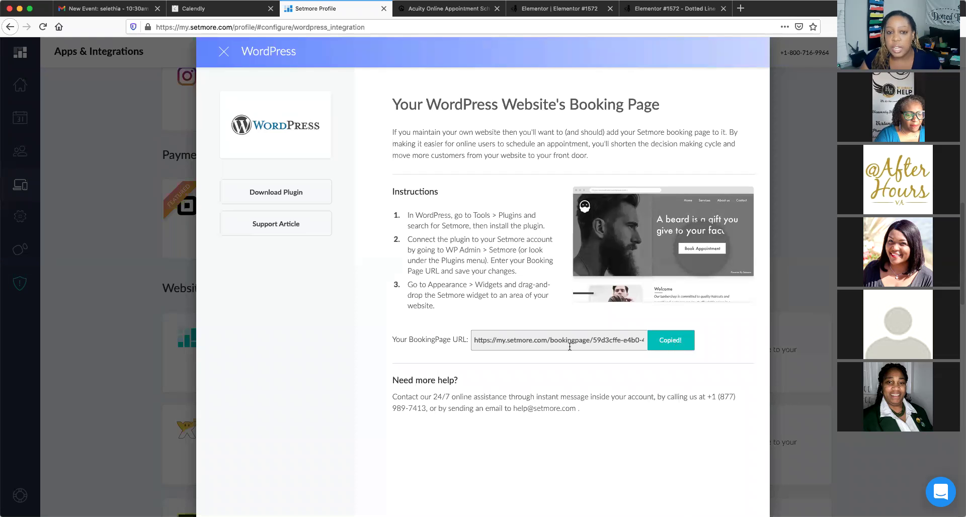
click(222, 53)
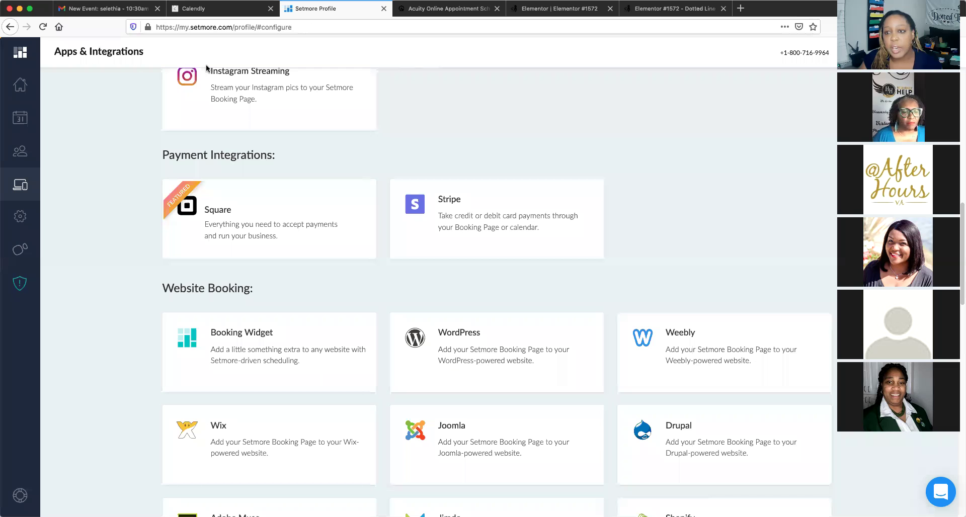
Review the live Dotted Line Signings page, then go back to the Elementor #1572 editor
click(657, 10)
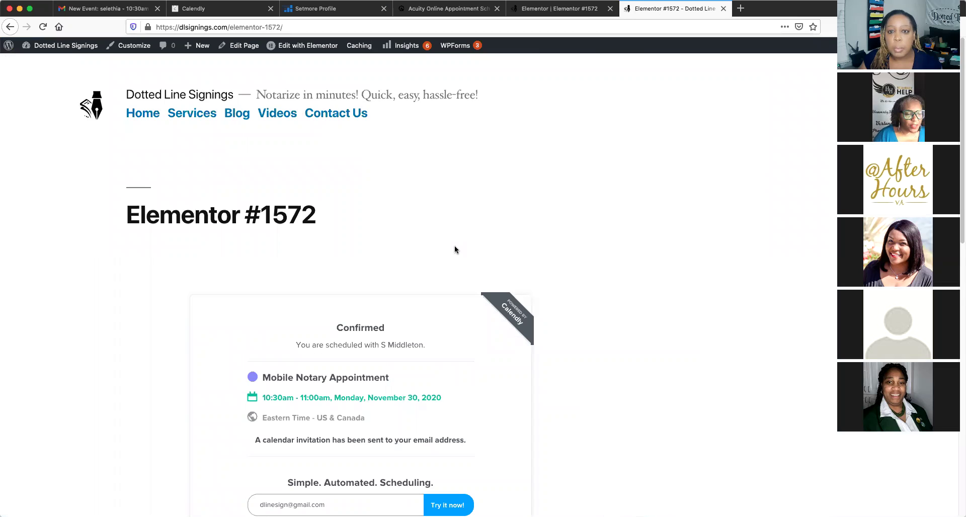
scroll(455, 249, down, 1)
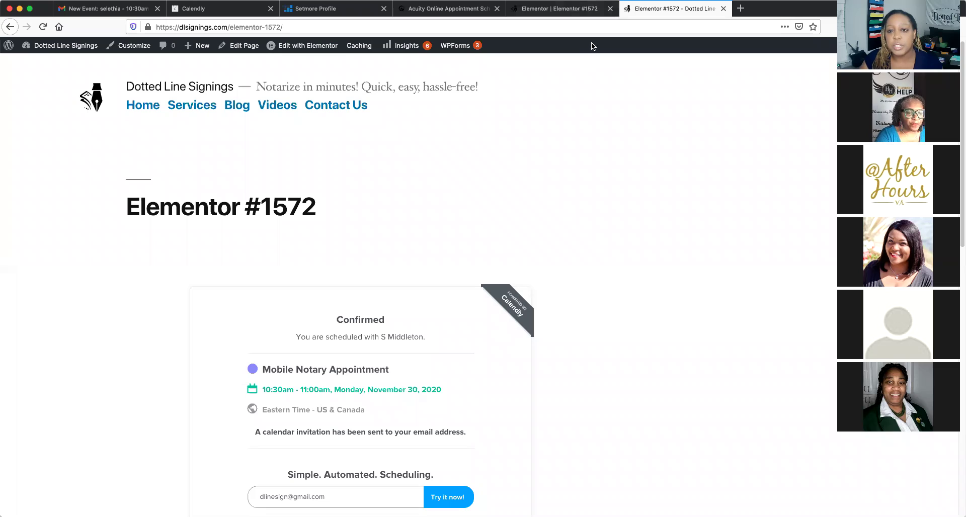
scroll(596, 104, up, 1)
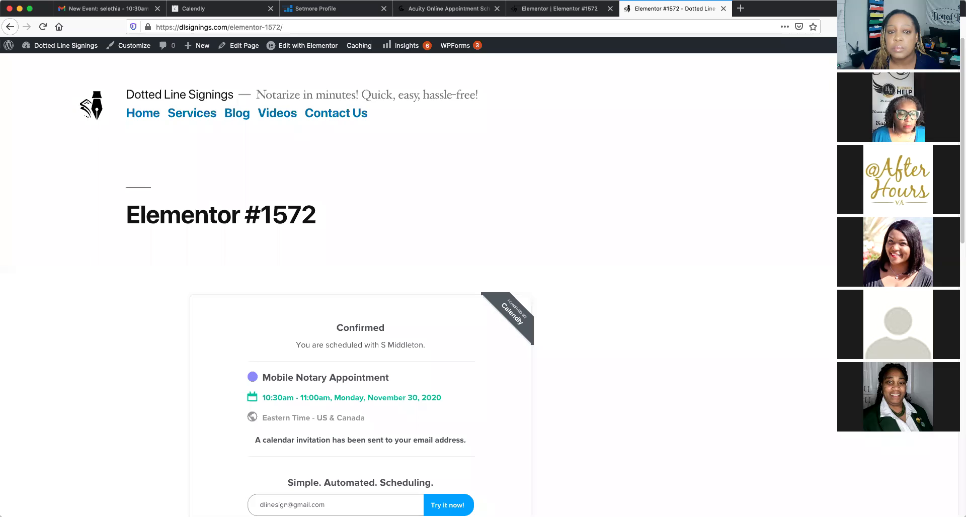
click(577, 9)
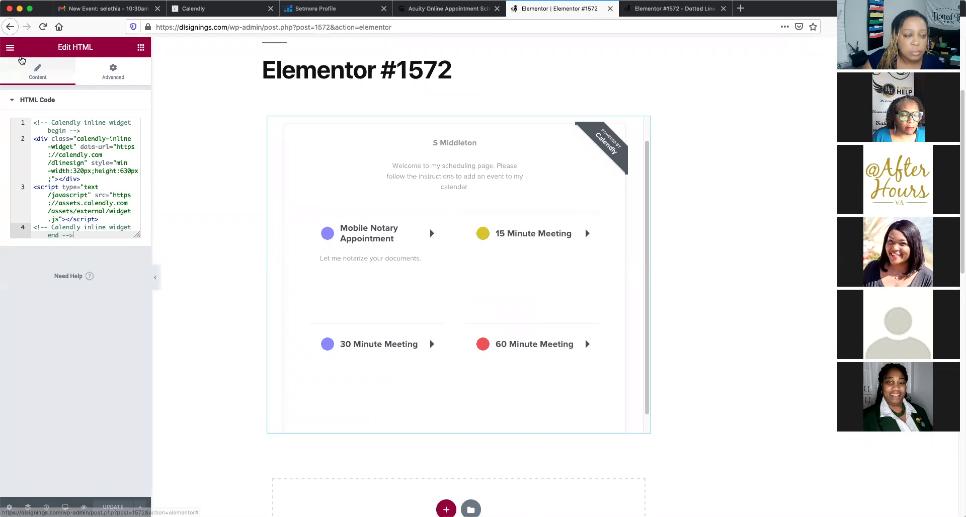
Replace the HTML embed settings with the Elements widget panel via the editor menu
click(33, 75)
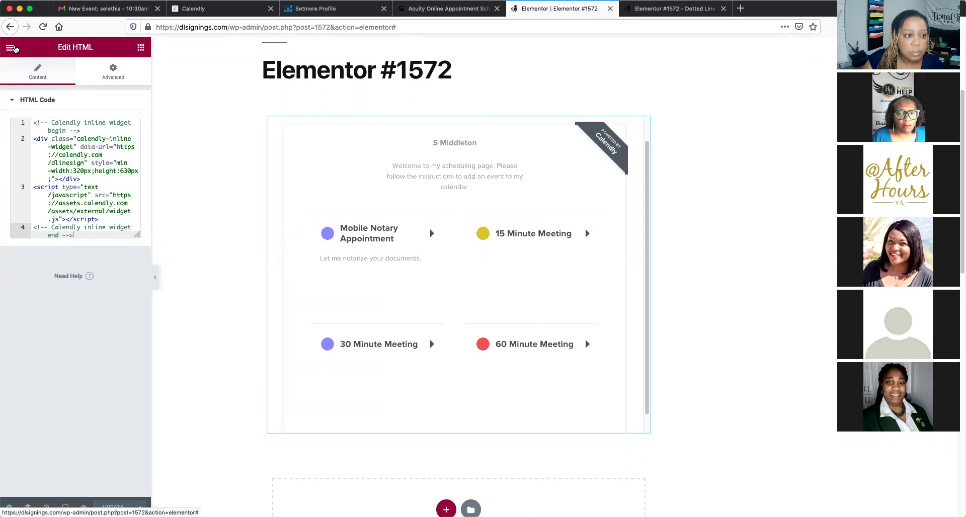
click(10, 49)
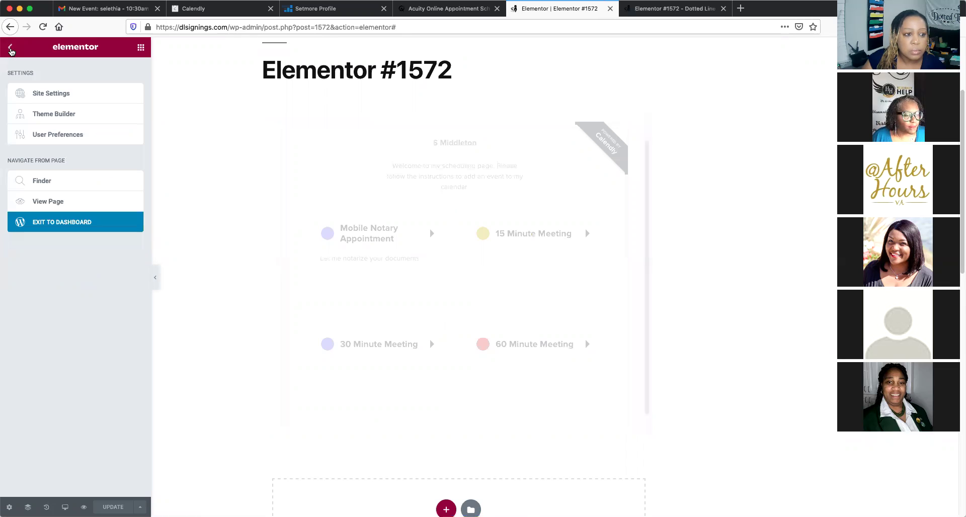
click(45, 115)
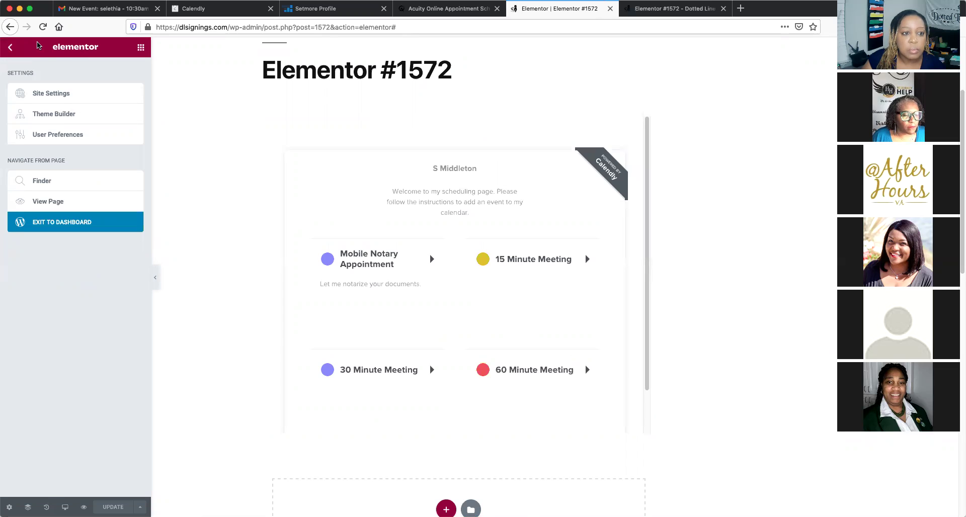
click(9, 49)
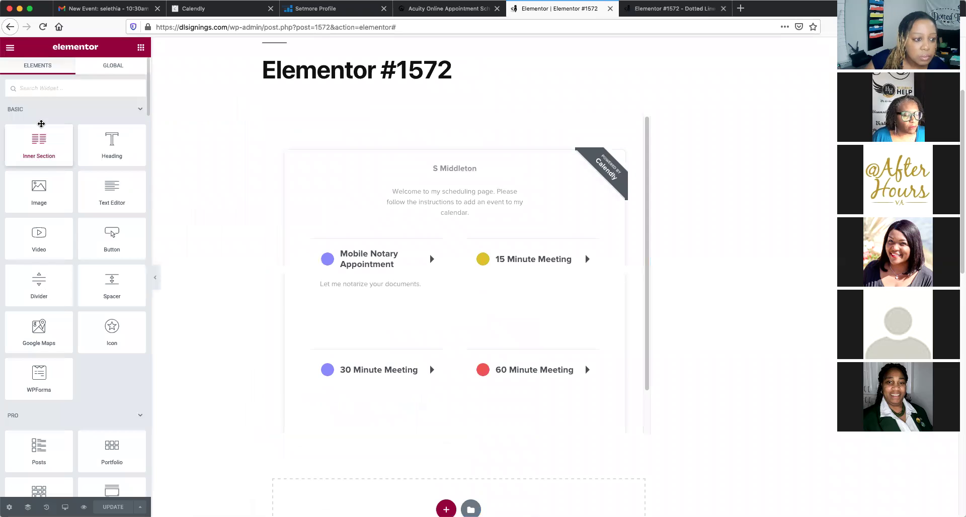
click(51, 90)
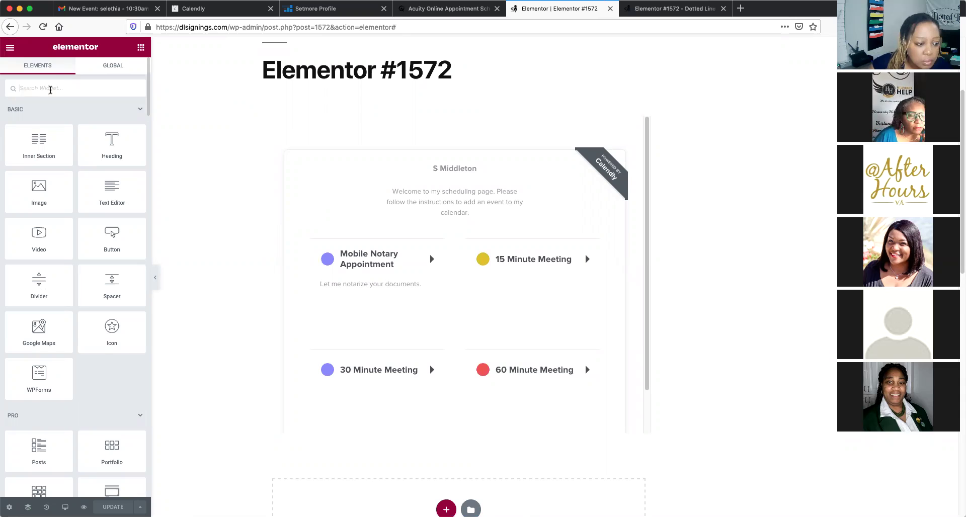
scroll(93, 309, down, 3)
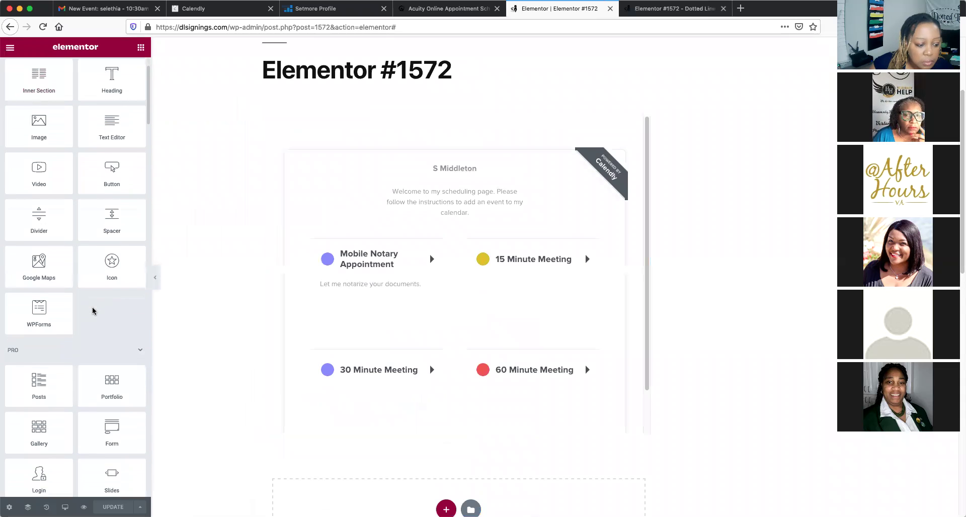
scroll(93, 309, down, 4)
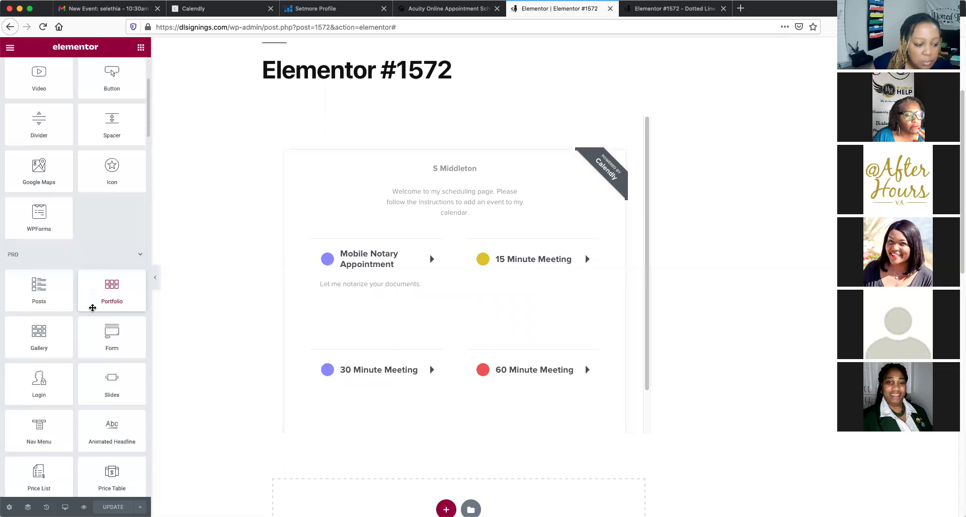
scroll(92, 308, down, 4)
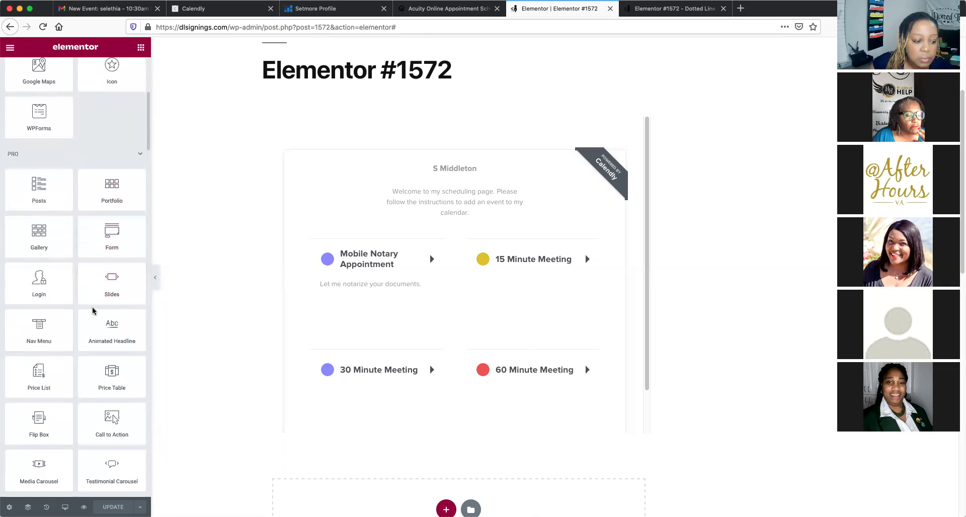
scroll(92, 310, down, 4)
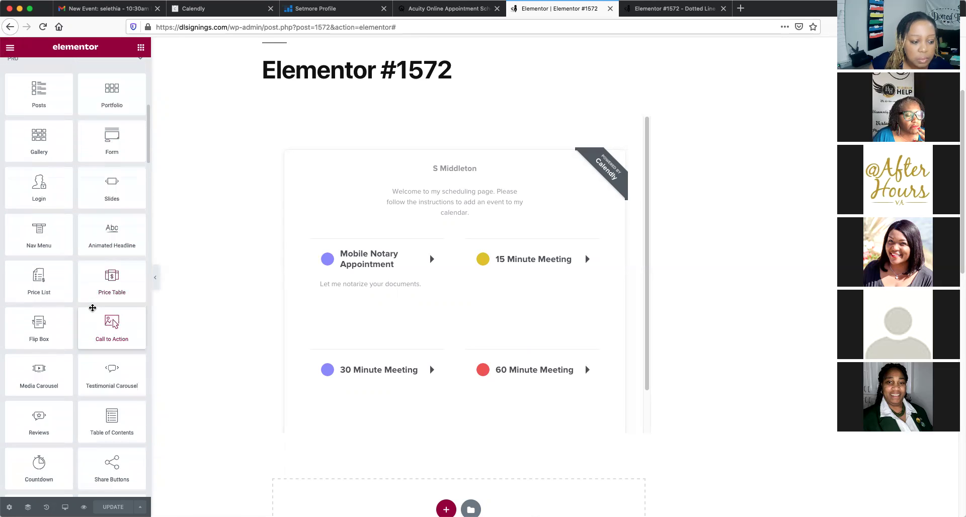
scroll(93, 308, down, 5)
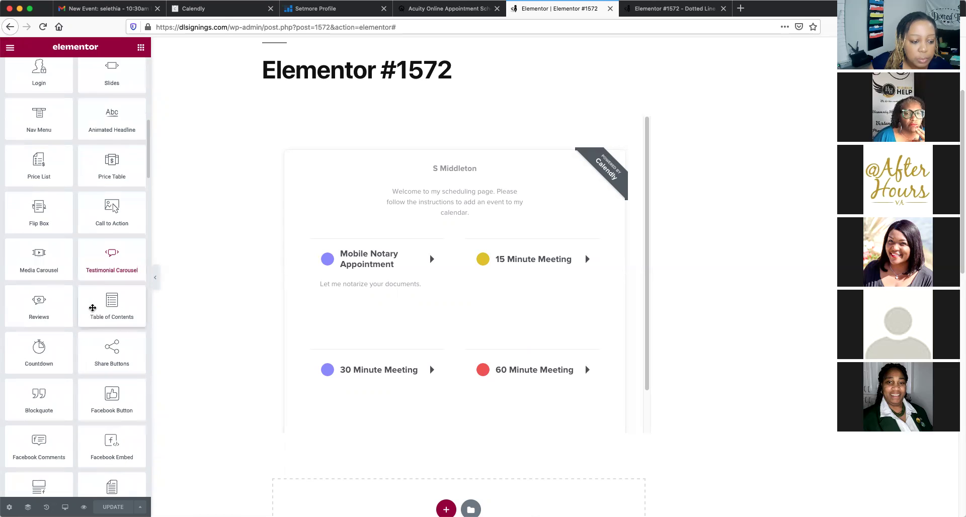
scroll(92, 308, down, 2)
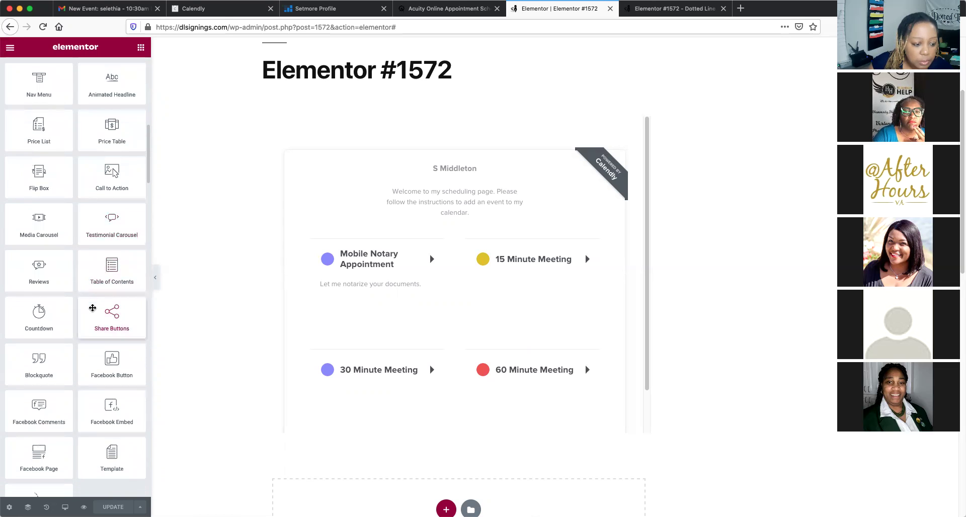
scroll(92, 308, down, 13)
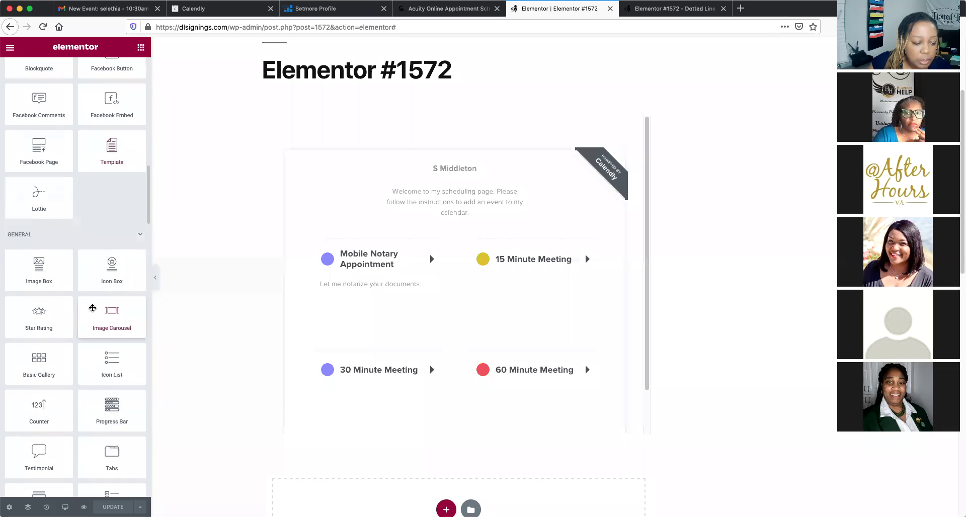
scroll(92, 307, down, 1)
scroll(93, 307, down, 3)
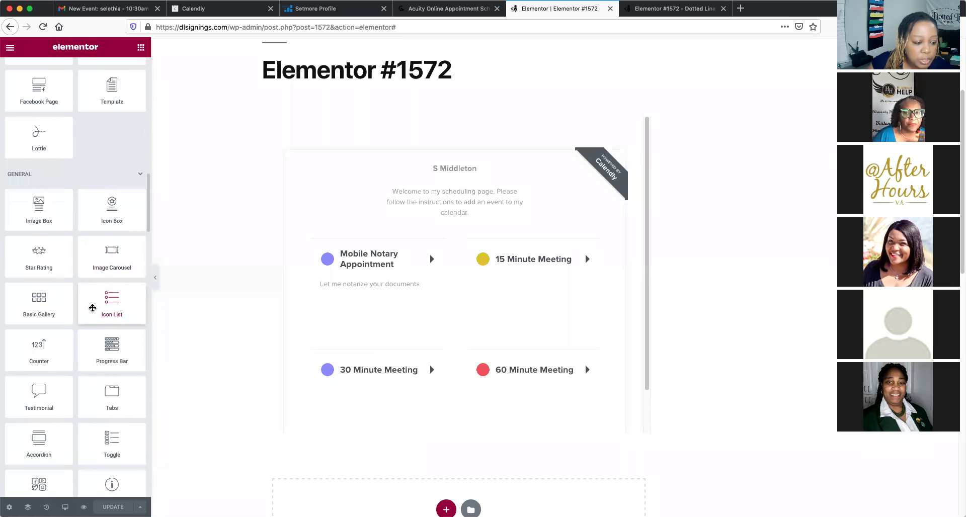
scroll(92, 307, down, 2)
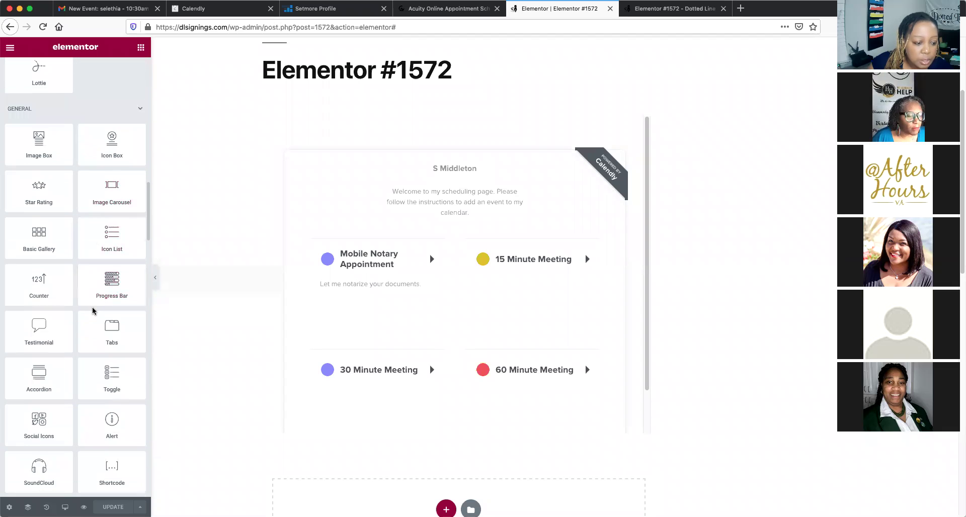
scroll(92, 309, down, 6)
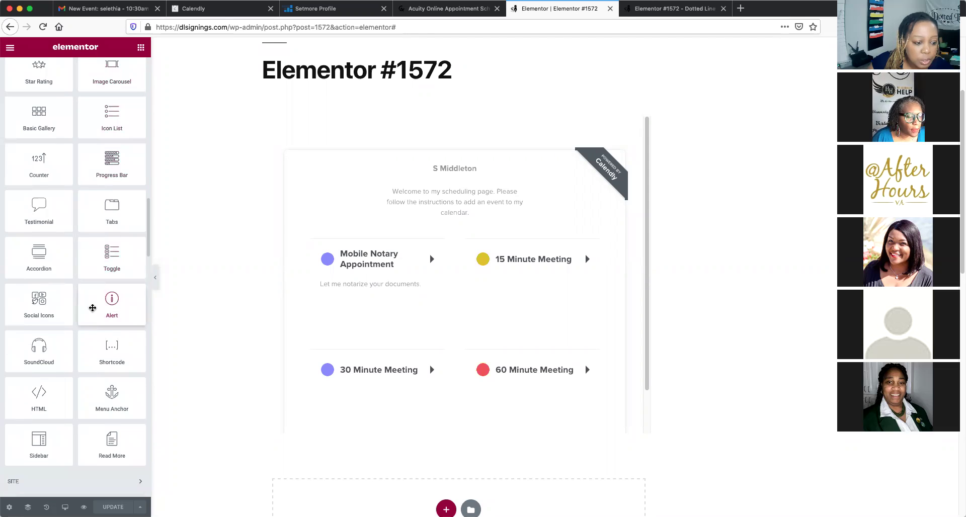
scroll(93, 308, down, 2)
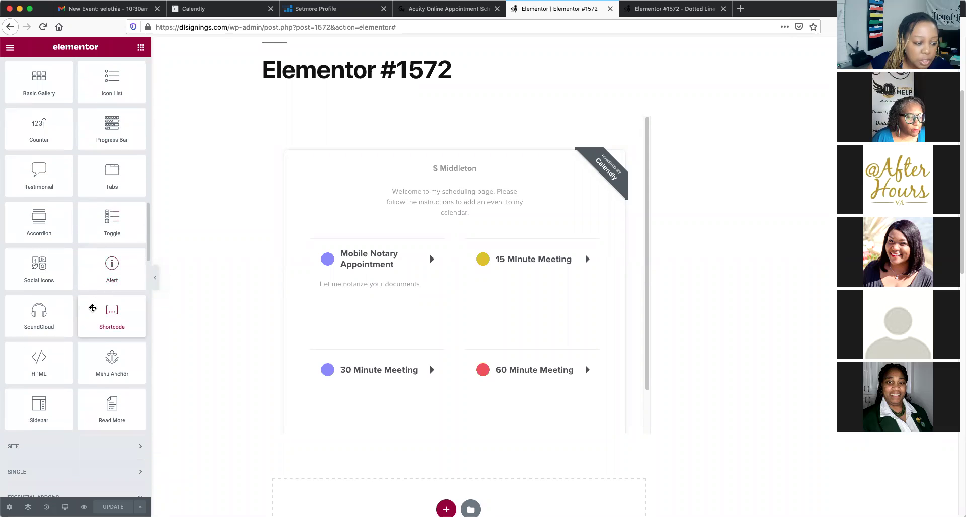
scroll(93, 307, down, 5)
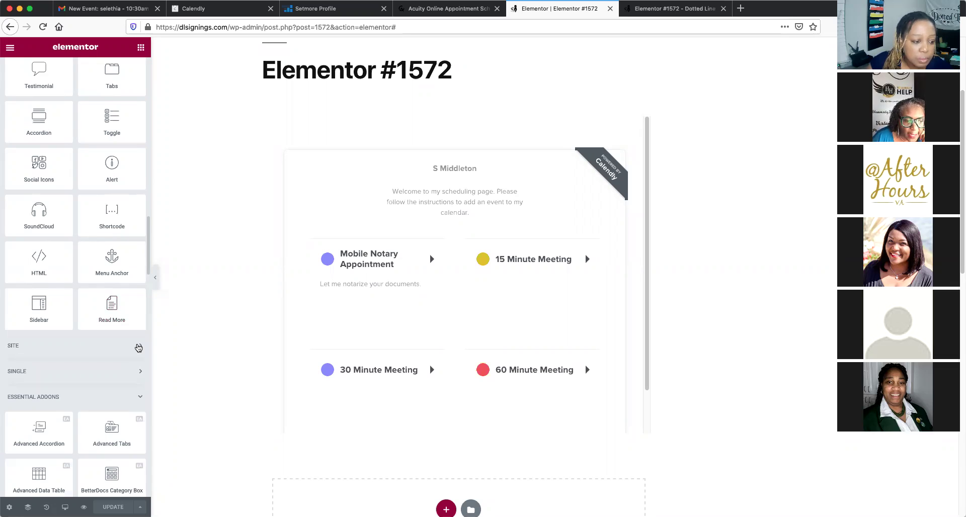
scroll(77, 258, up, 5)
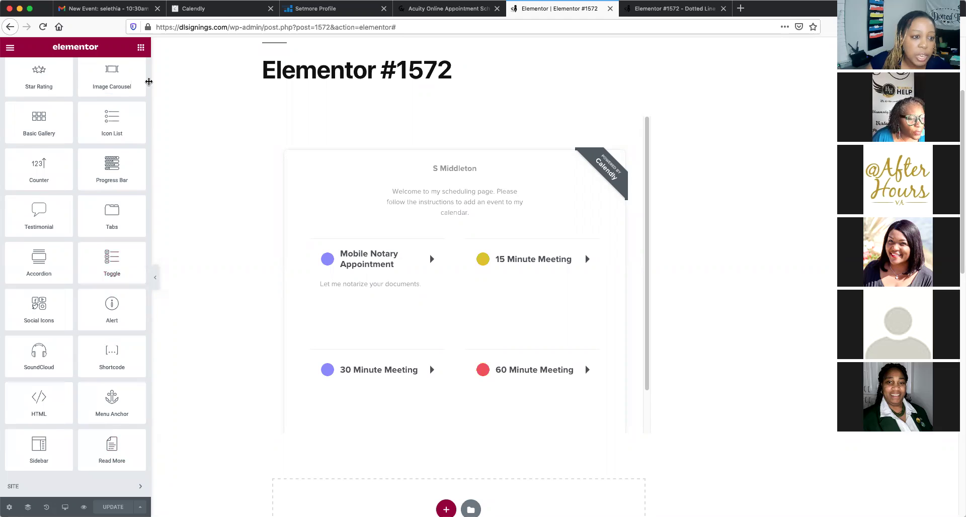
scroll(107, 254, up, 10)
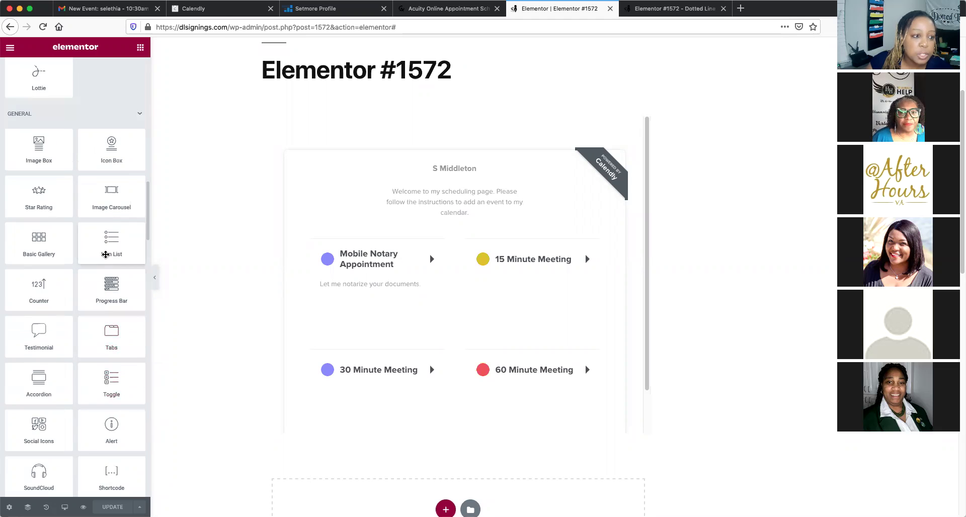
Drop a Text Editor widget below the Calendly embed as a normal paragraph and clear the Lorem ipsum
scroll(106, 251, up, 20)
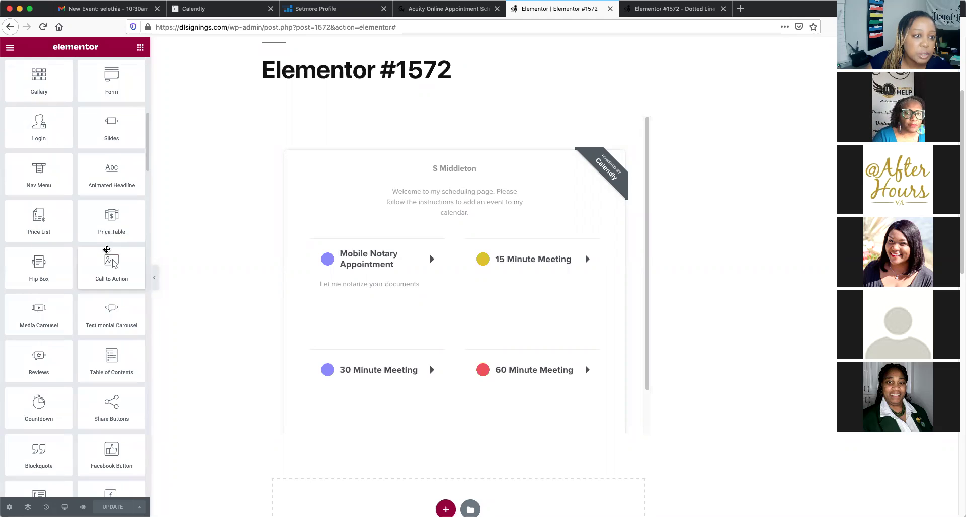
scroll(106, 248, up, 8)
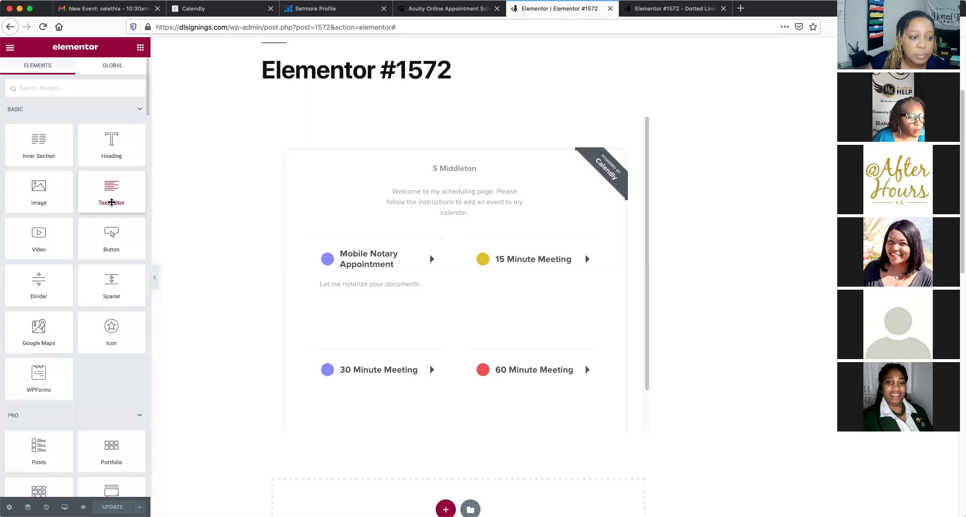
drag(111, 202, 474, 416)
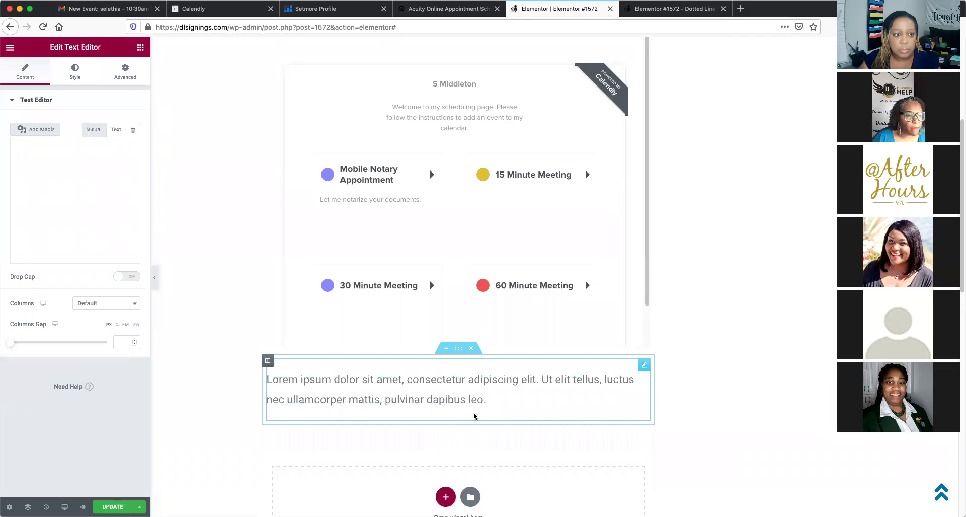
click(40, 145)
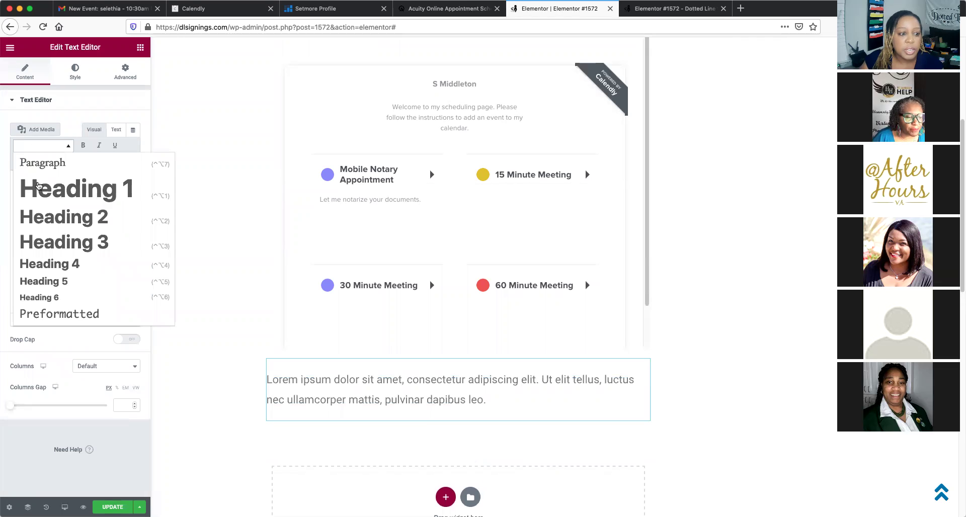
click(41, 161)
drag(123, 297, 3, 176)
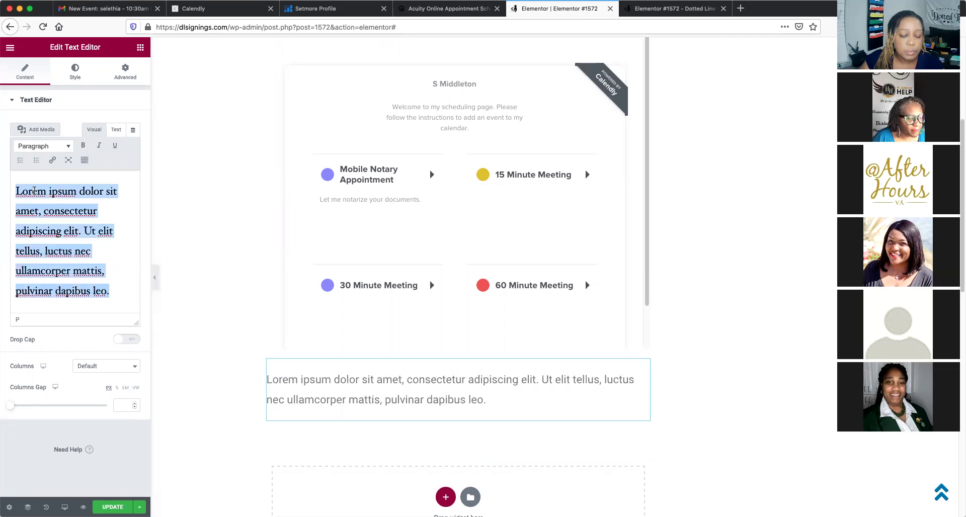
key(BackSpace)
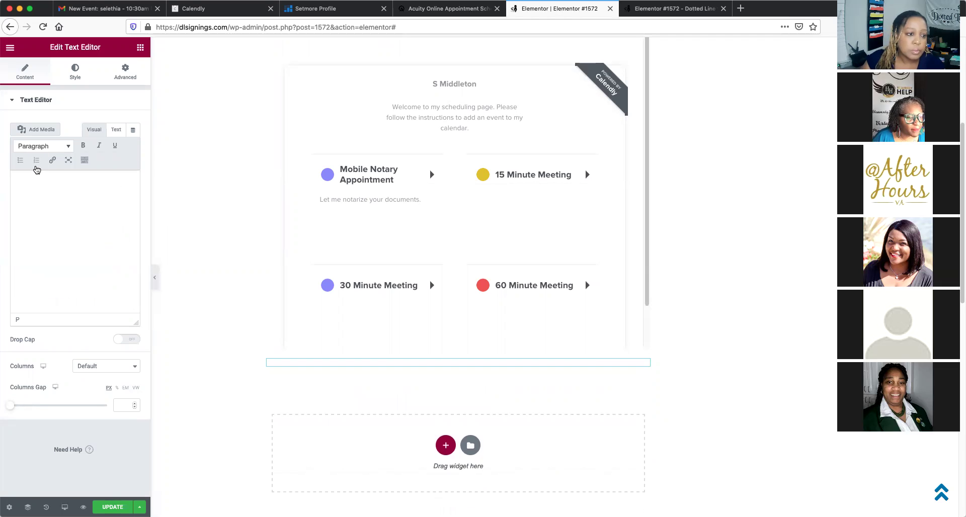
Paste the Setmore booking URL, make it a link, and type Book Now over it
right_click(28, 183)
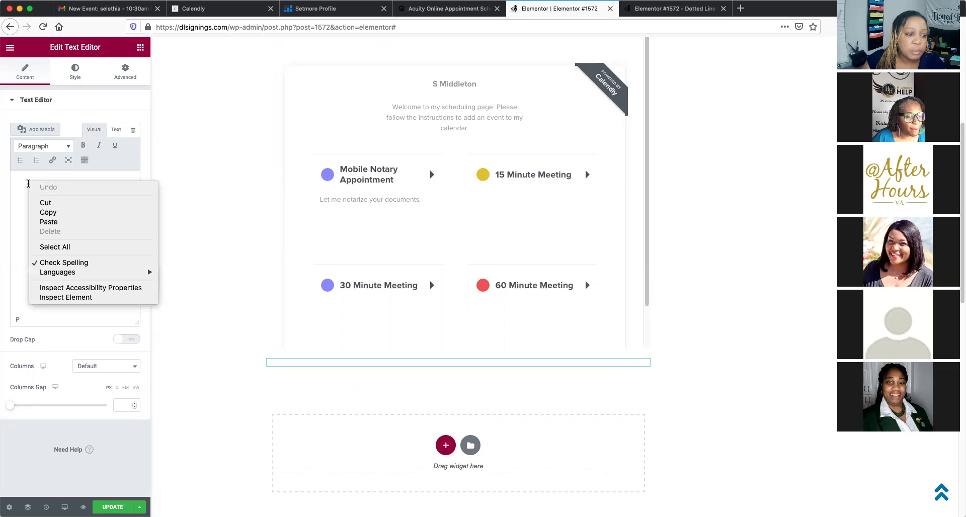
click(49, 222)
drag(103, 251, 3, 189)
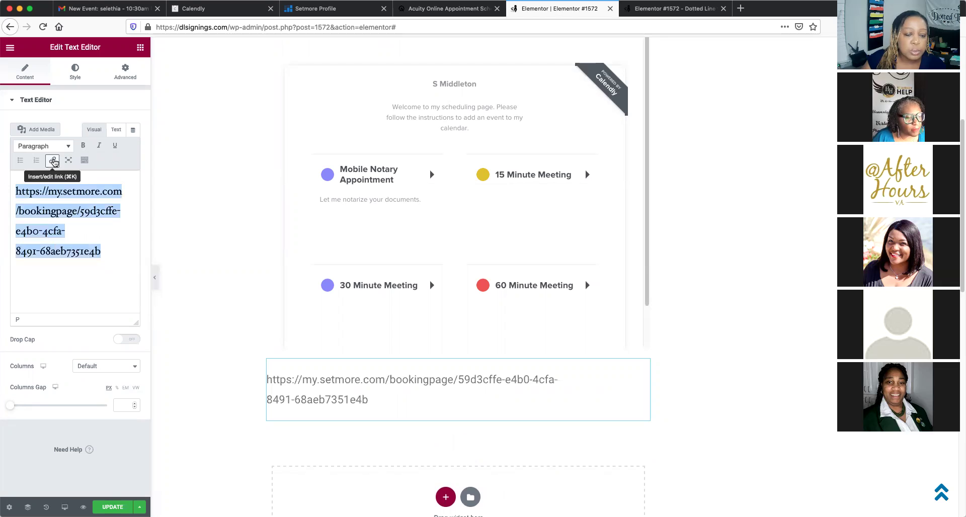
click(52, 160)
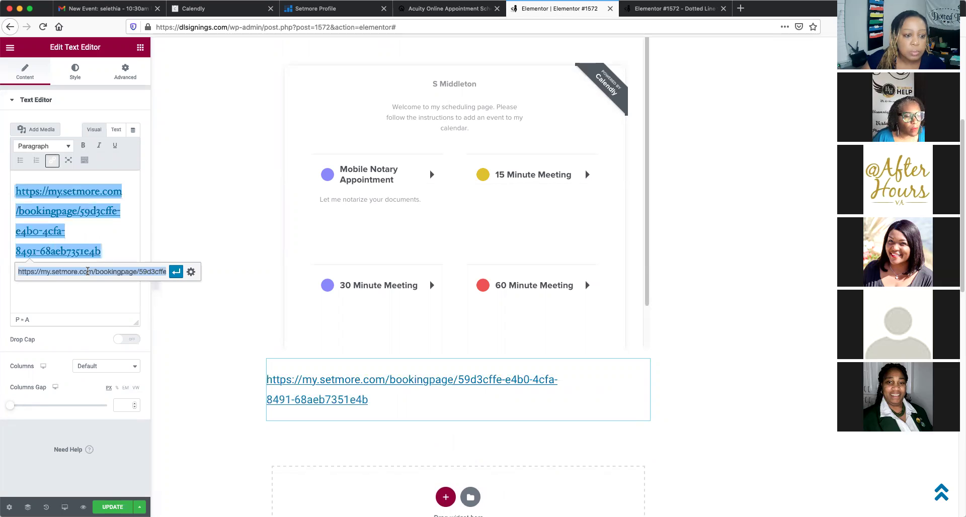
right_click(88, 271)
click(44, 318)
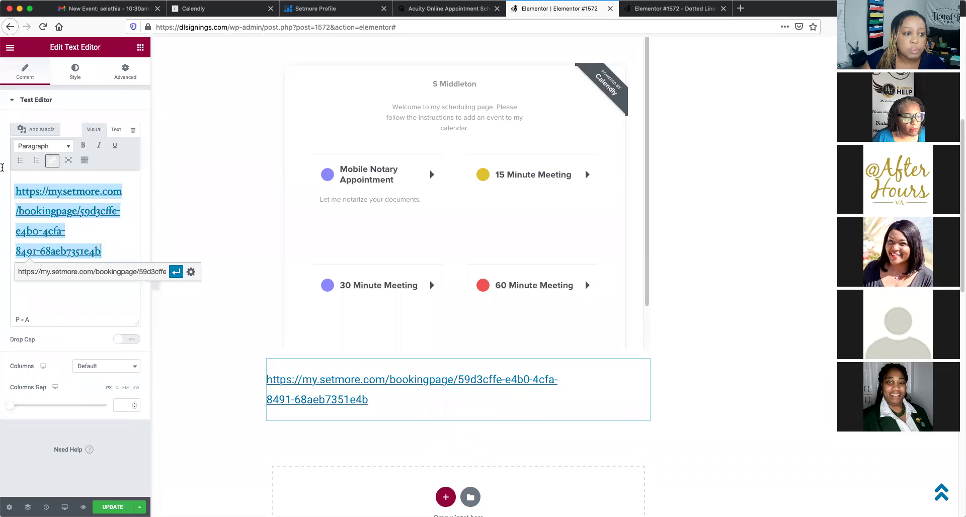
text(Book Now)
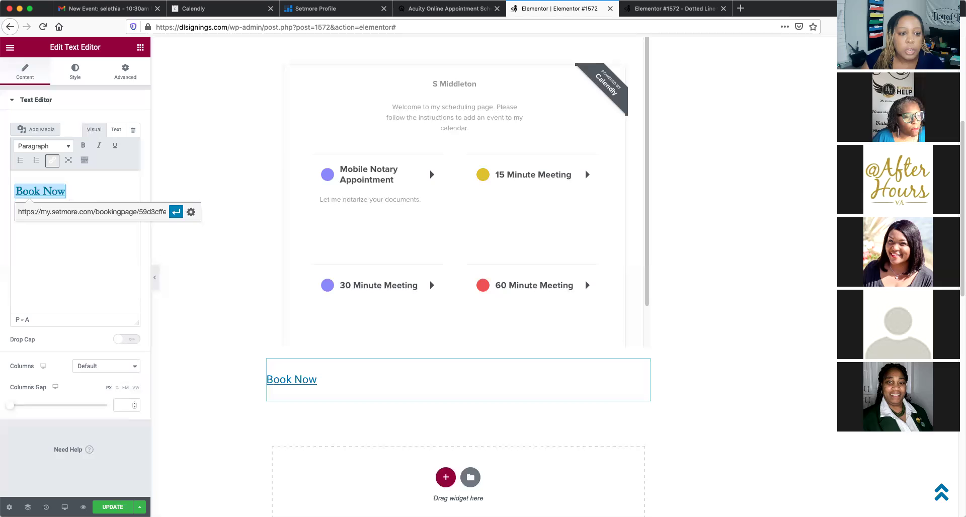
Deselect the Book Now widget, reload the live page to check it, then return to the editor
click(222, 327)
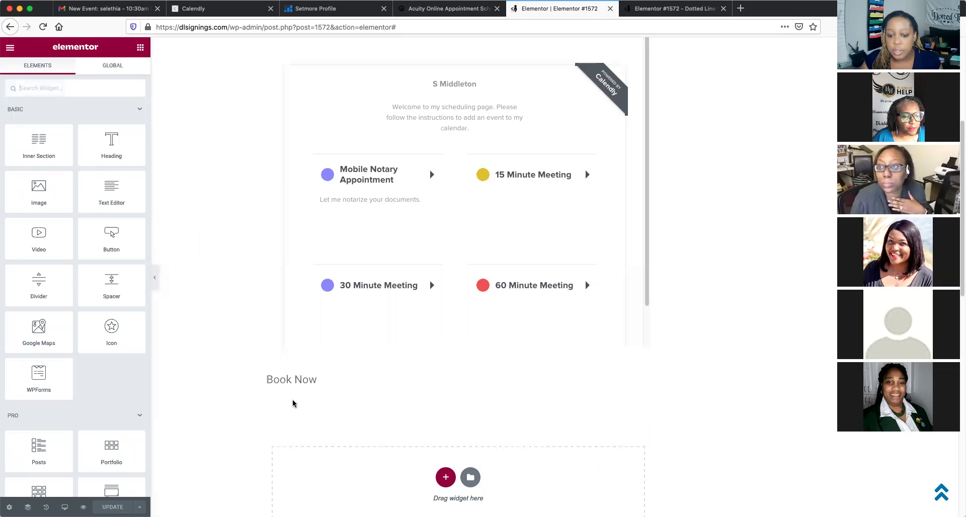
click(139, 507)
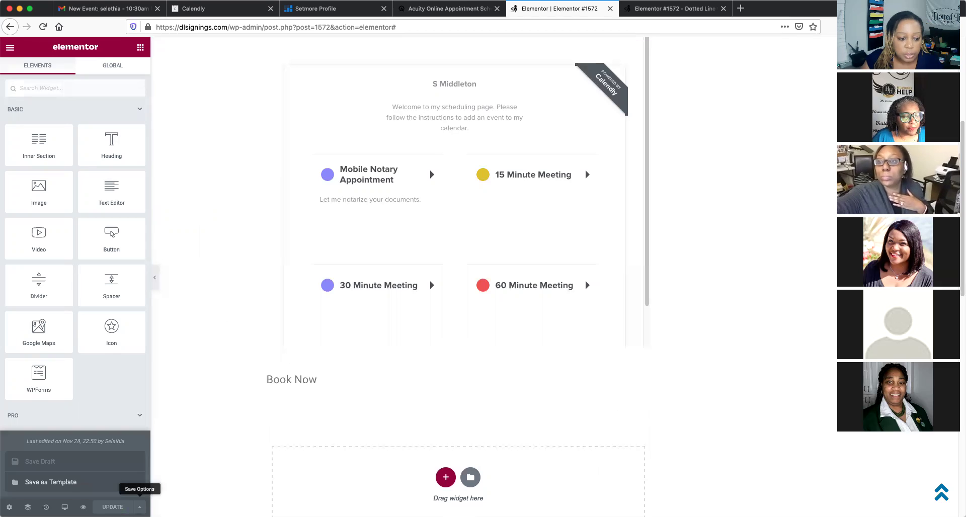
click(209, 472)
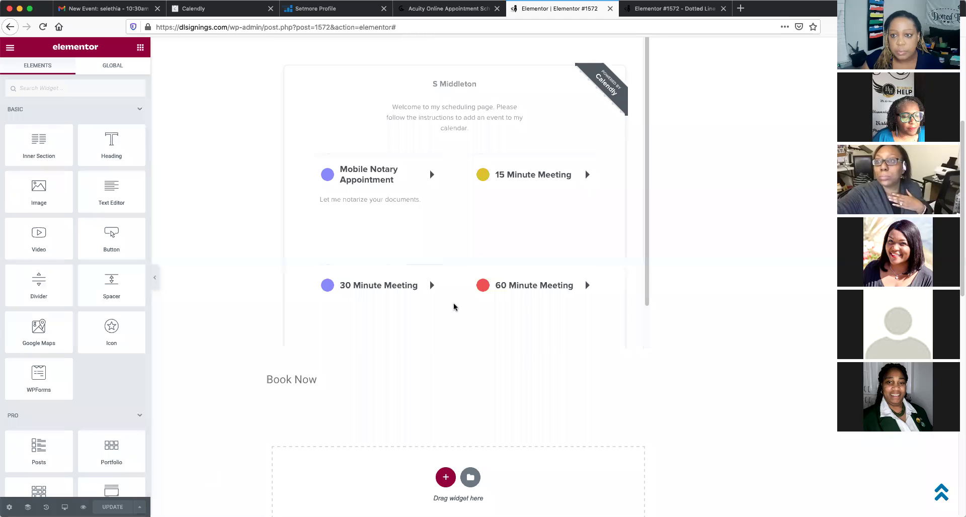
click(651, 11)
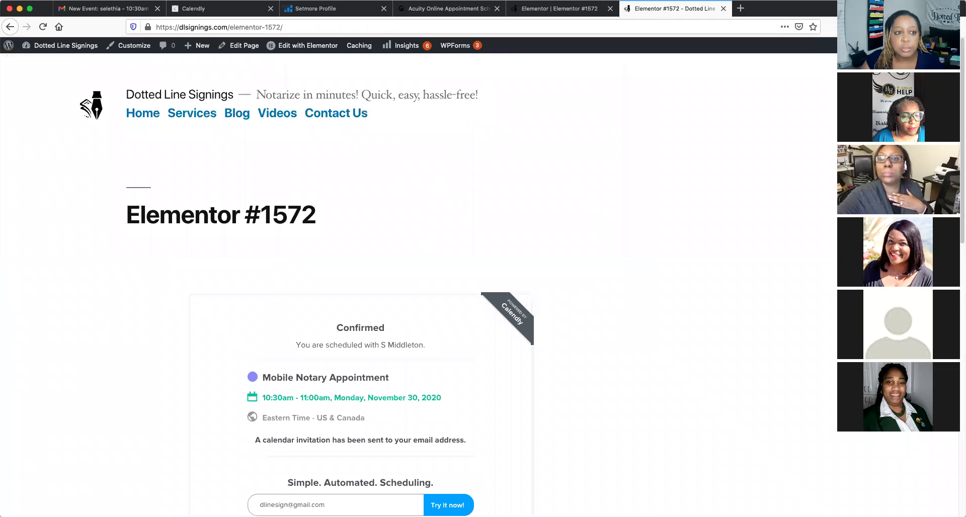
click(43, 28)
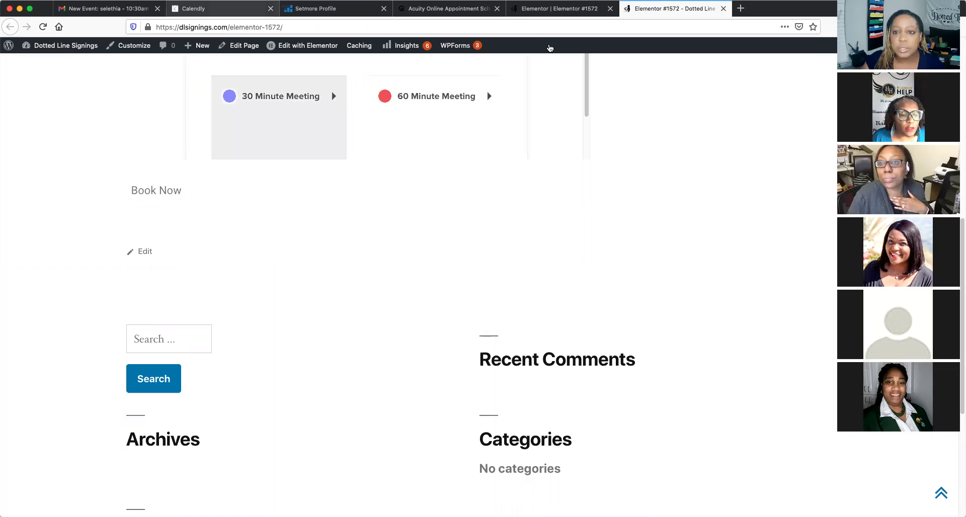
click(591, 11)
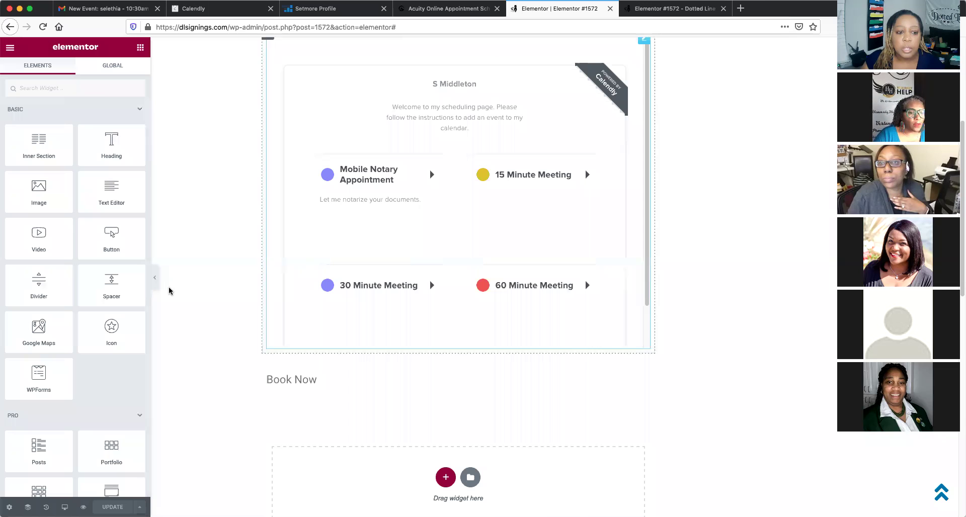
scroll(282, 344, down, 1)
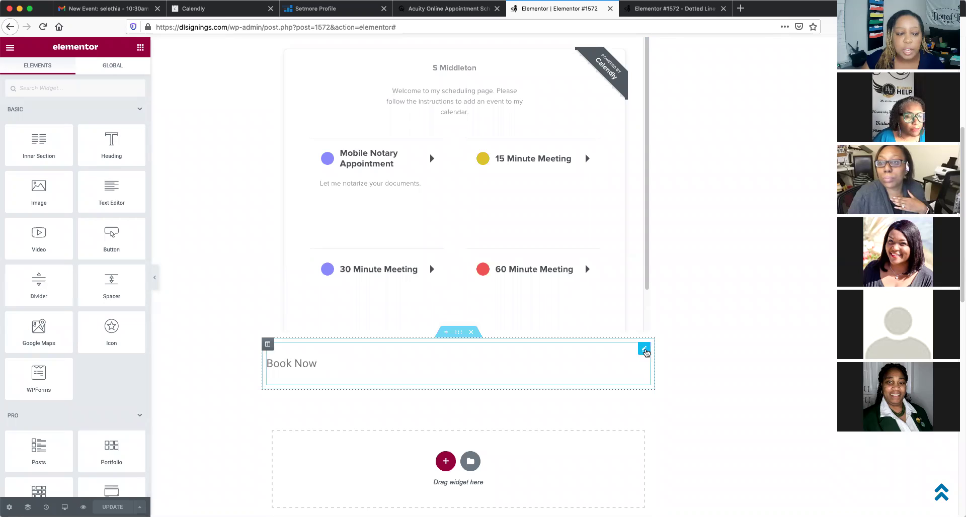
Link the Book Now text to the pasted Setmore booking URL and update the page
click(644, 349)
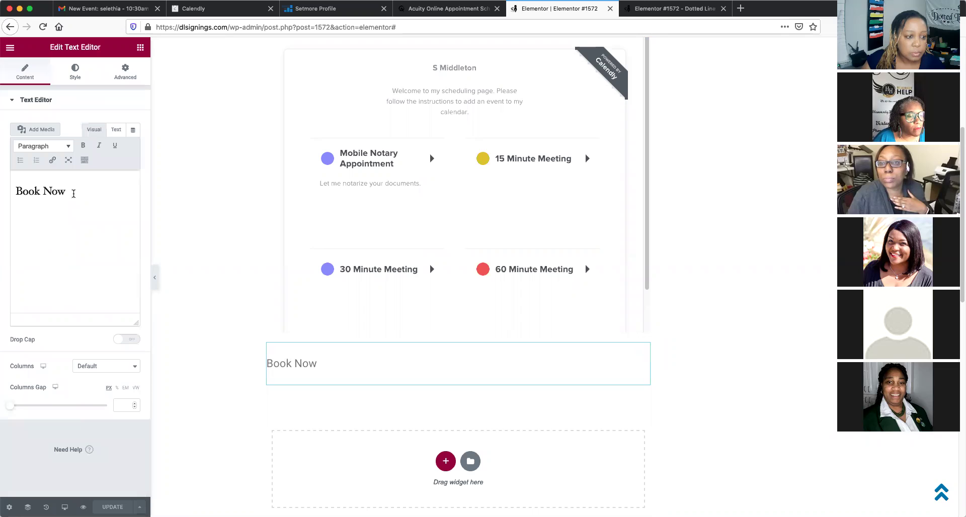
drag(73, 194, 2, 193)
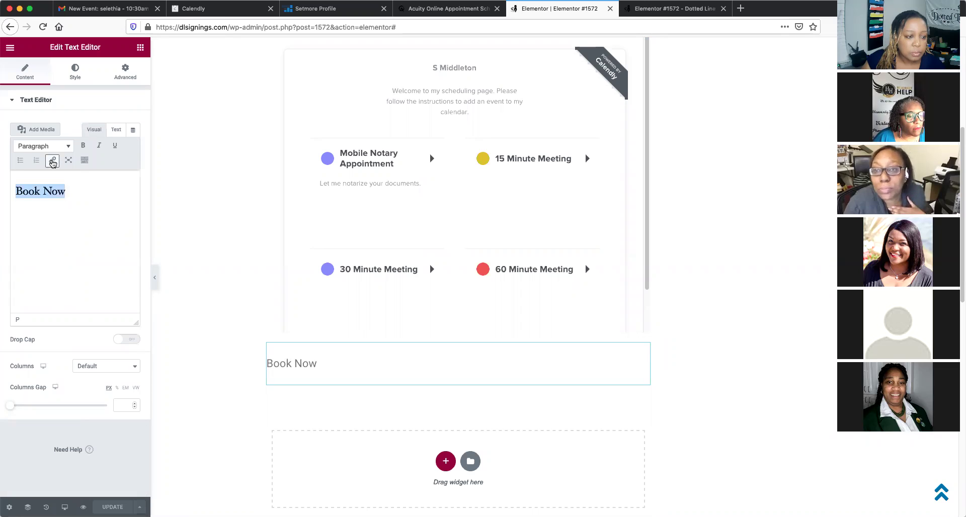
click(52, 160)
right_click(43, 212)
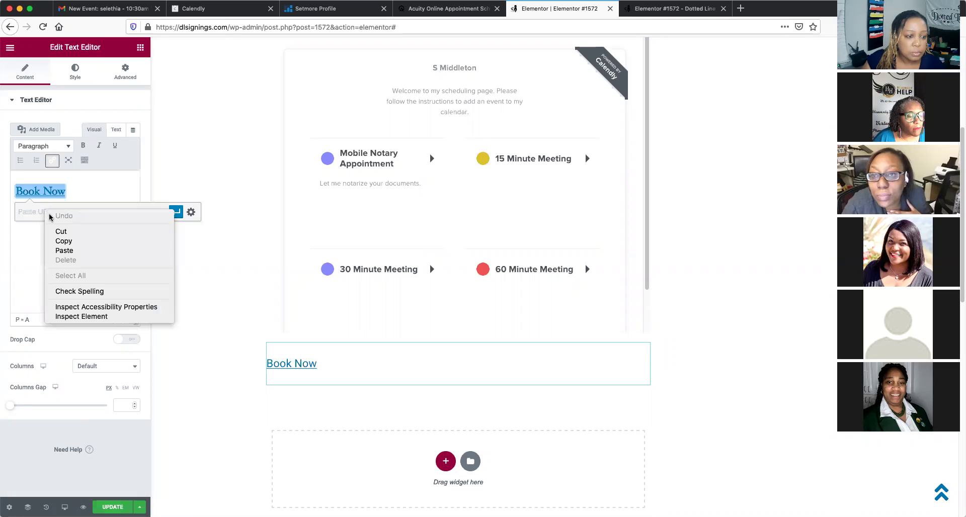
click(65, 253)
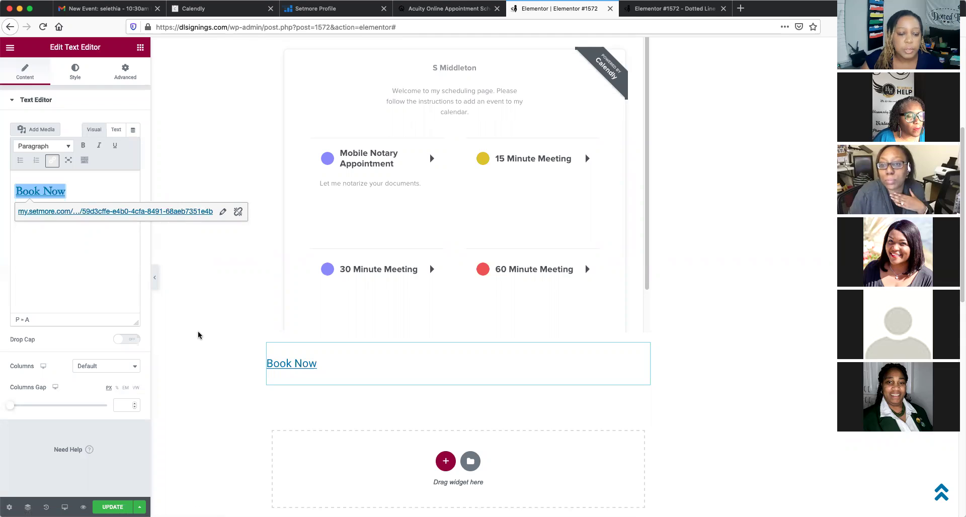
click(112, 507)
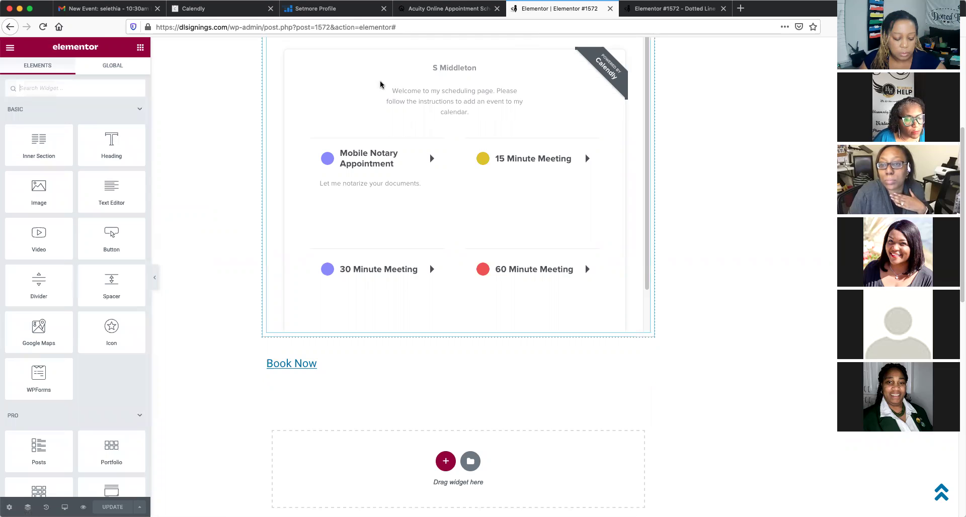
click(658, 10)
Reload the live page, follow Book Now to Setmore's DLS booking page, and return to Setmore
click(43, 28)
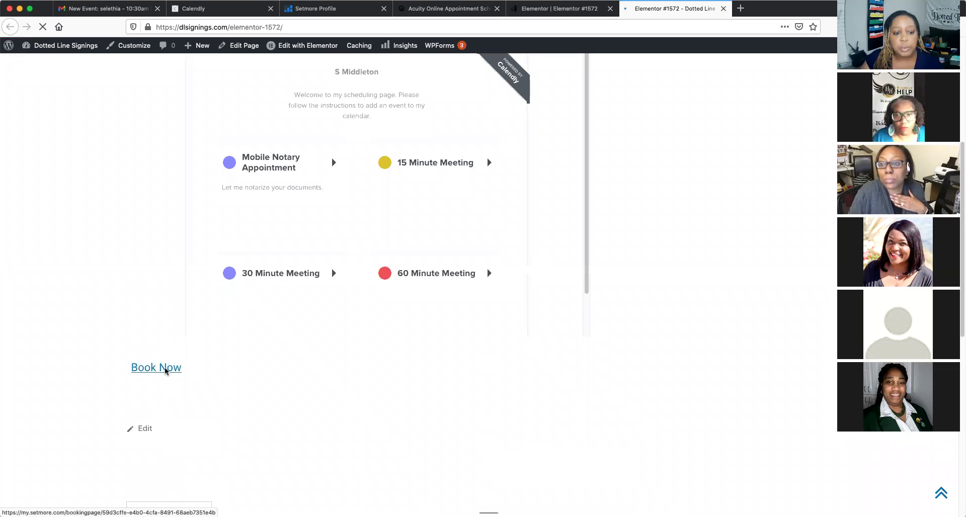
click(164, 367)
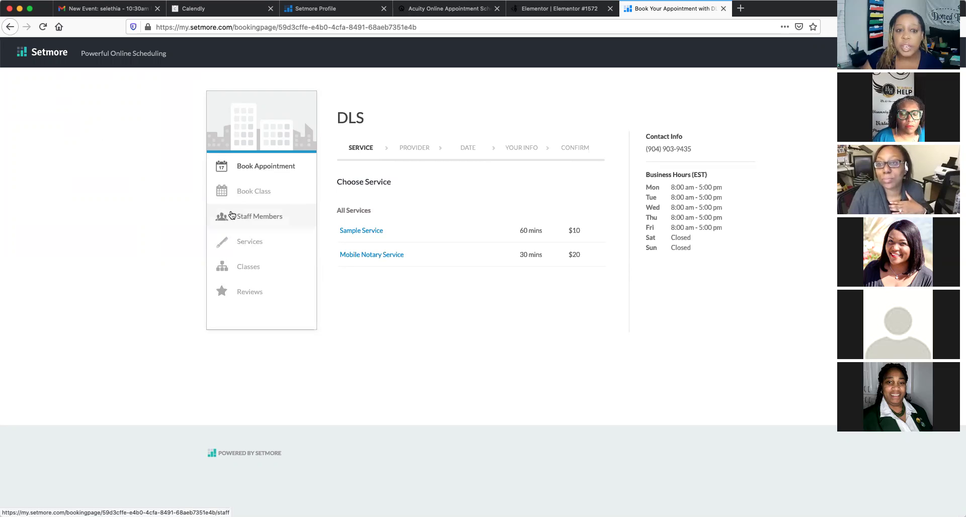
key(super+3)
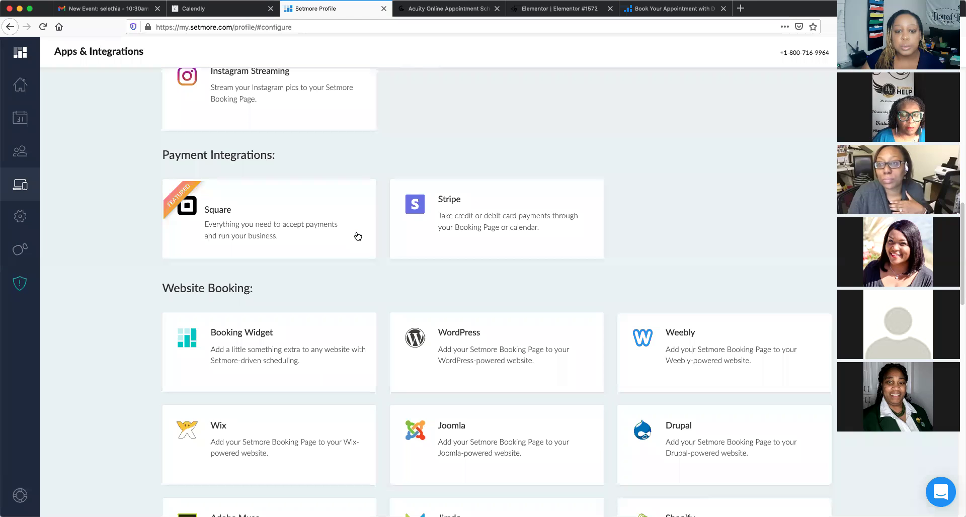
scroll(441, 316, down, 2)
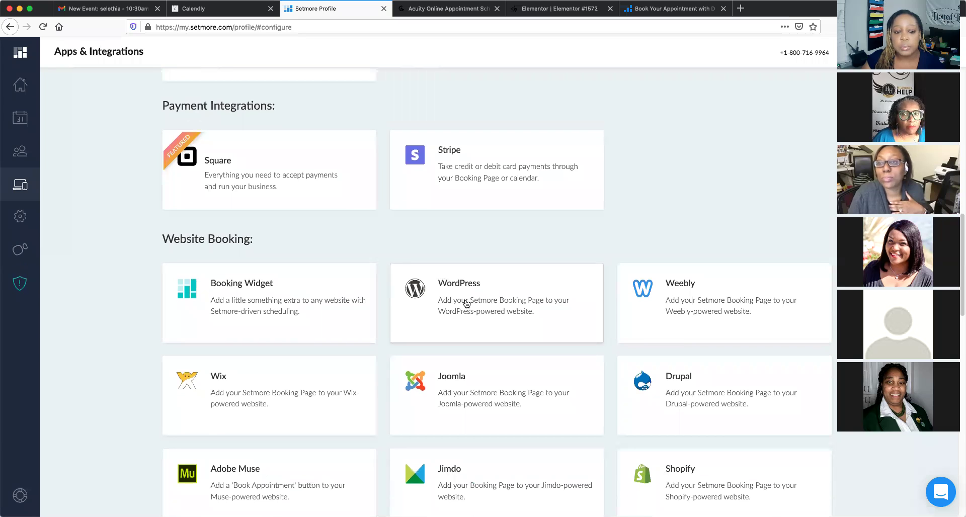
click(466, 304)
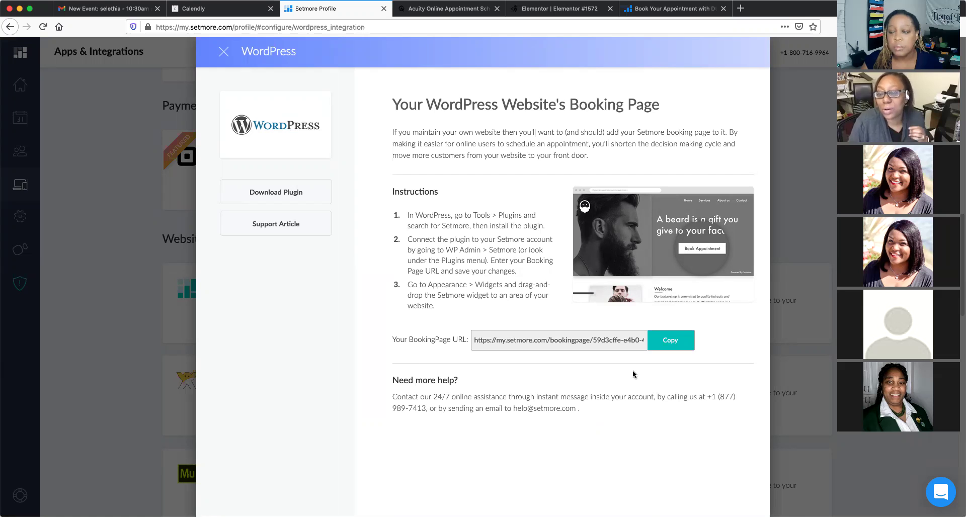
click(224, 56)
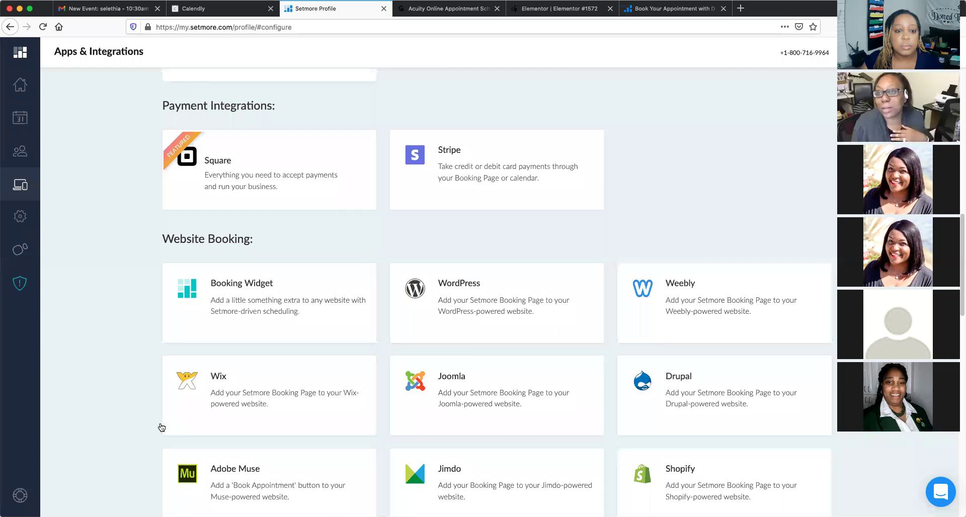
scroll(143, 357, up, 1)
scroll(143, 357, down, 2)
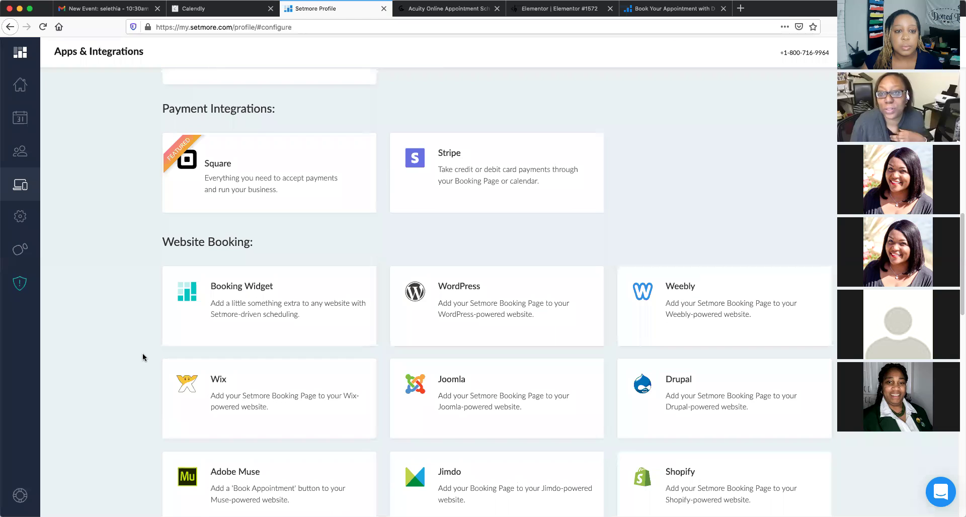
scroll(143, 357, down, 2)
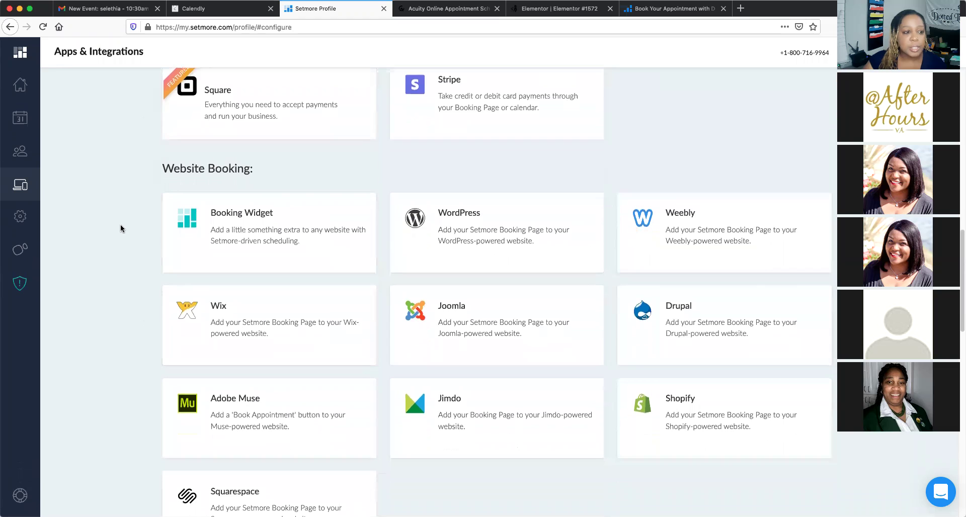
scroll(120, 224, up, 4)
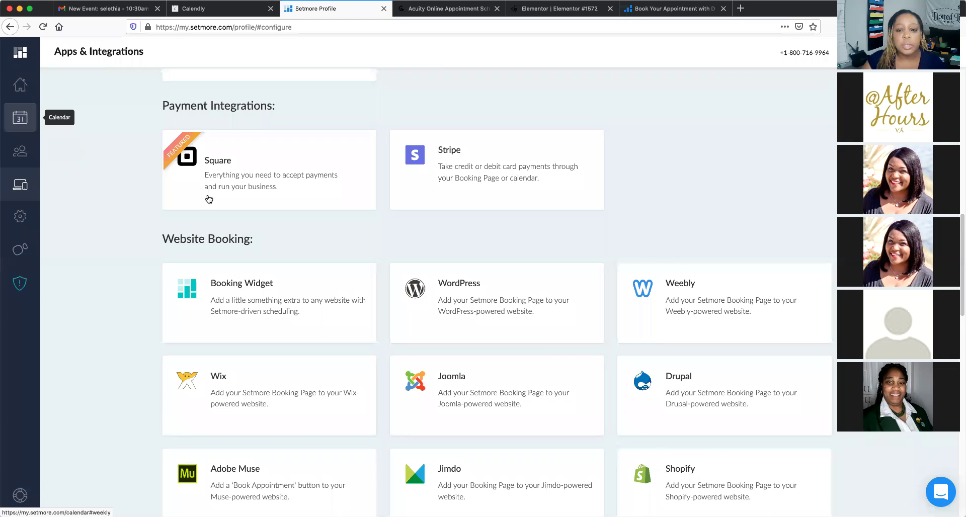
scroll(210, 200, up, 10)
scroll(211, 200, up, 3)
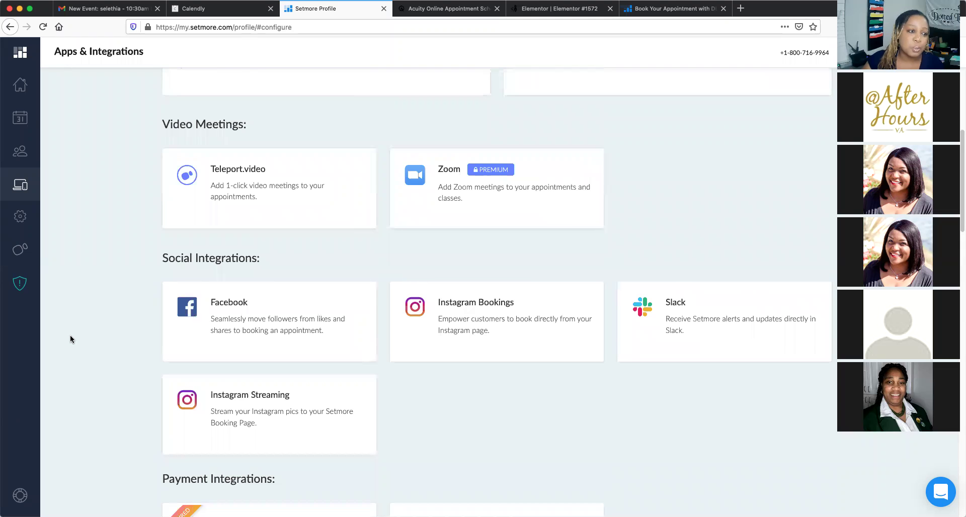
scroll(69, 333, up, 2)
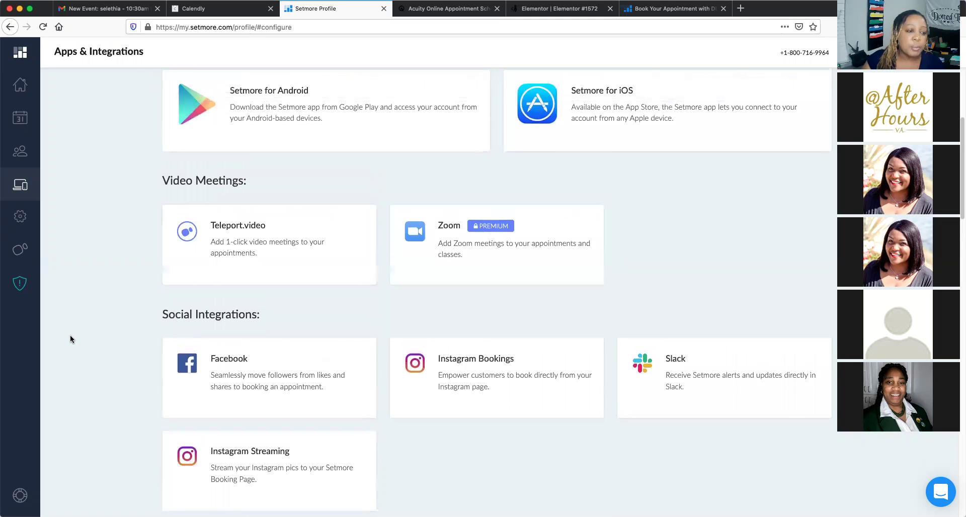
click(16, 124)
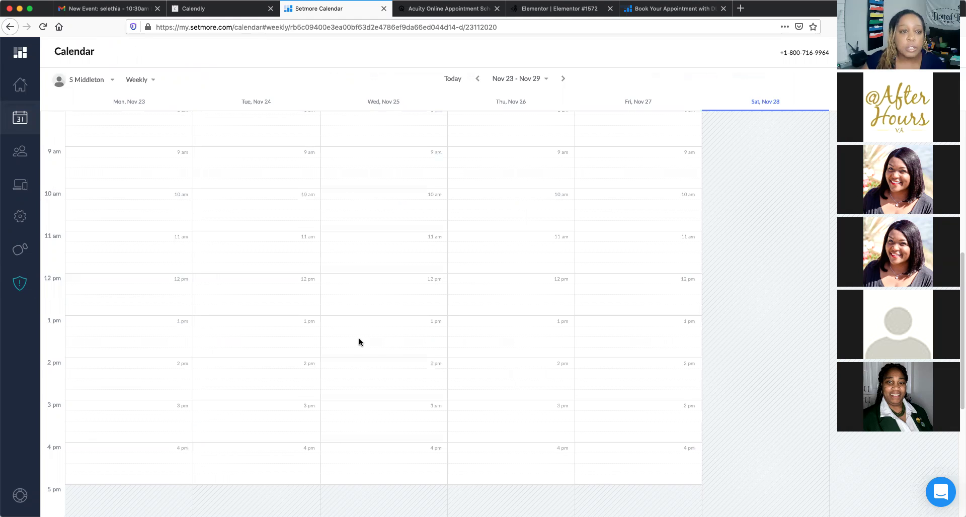
scroll(360, 342, down, 1)
scroll(359, 342, up, 3)
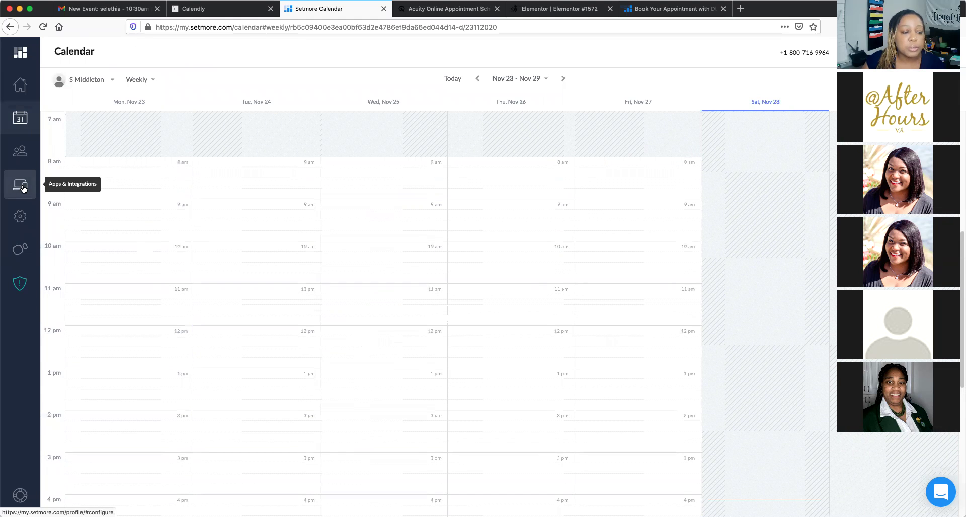
click(23, 188)
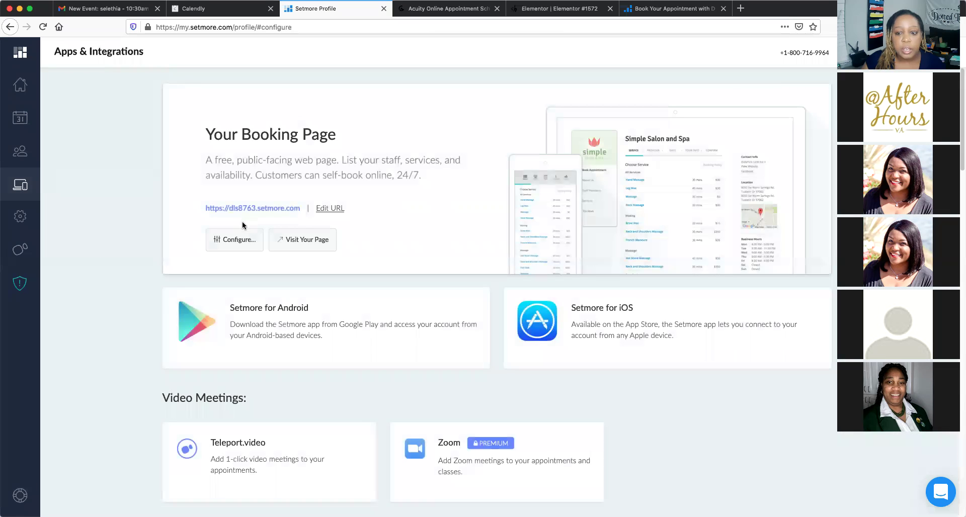
Look over the Setmore integrations list, then switch to the Acuity Scheduling home page
scroll(428, 238, down, 1)
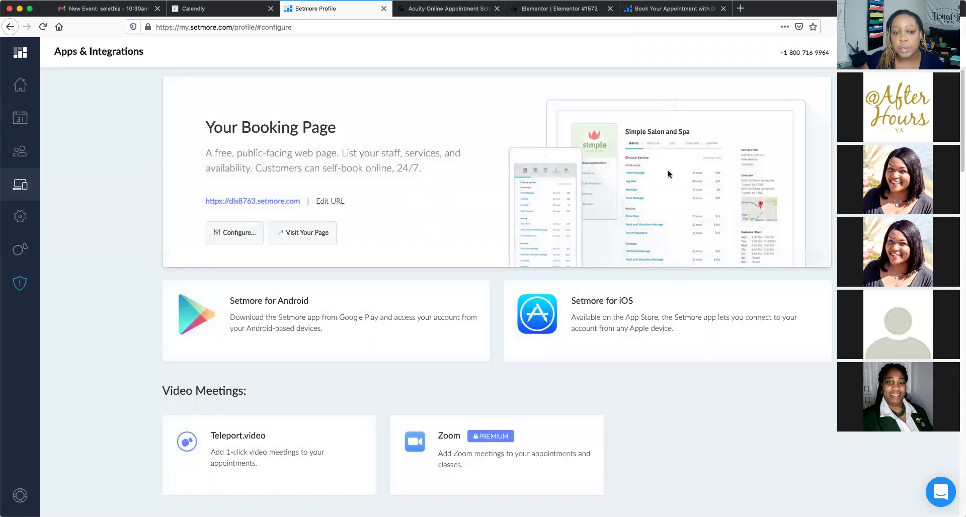
scroll(649, 206, down, 1)
scroll(624, 261, up, 1)
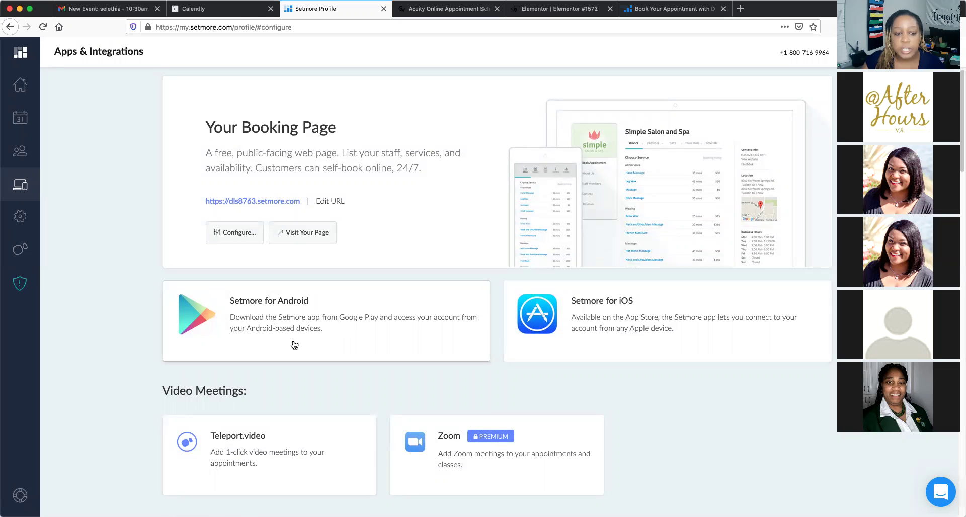
scroll(302, 340, down, 1)
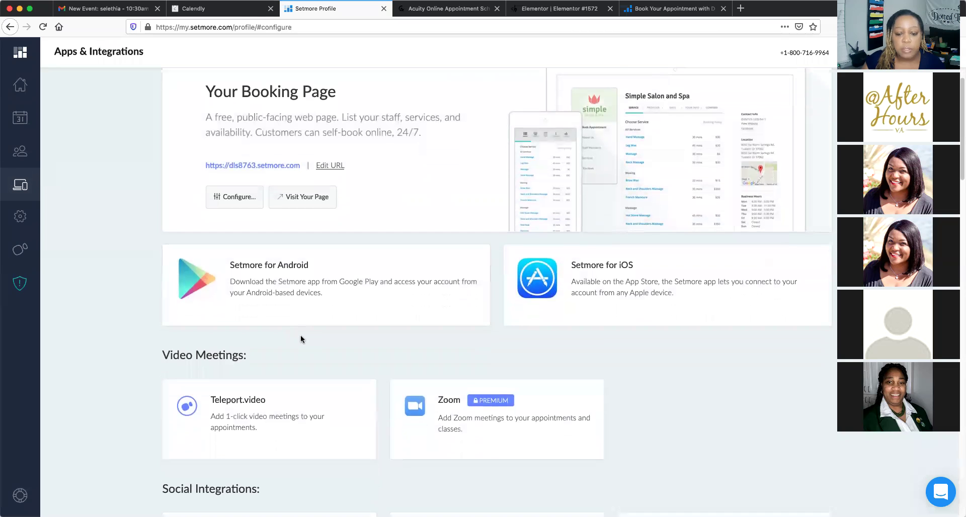
scroll(301, 339, down, 2)
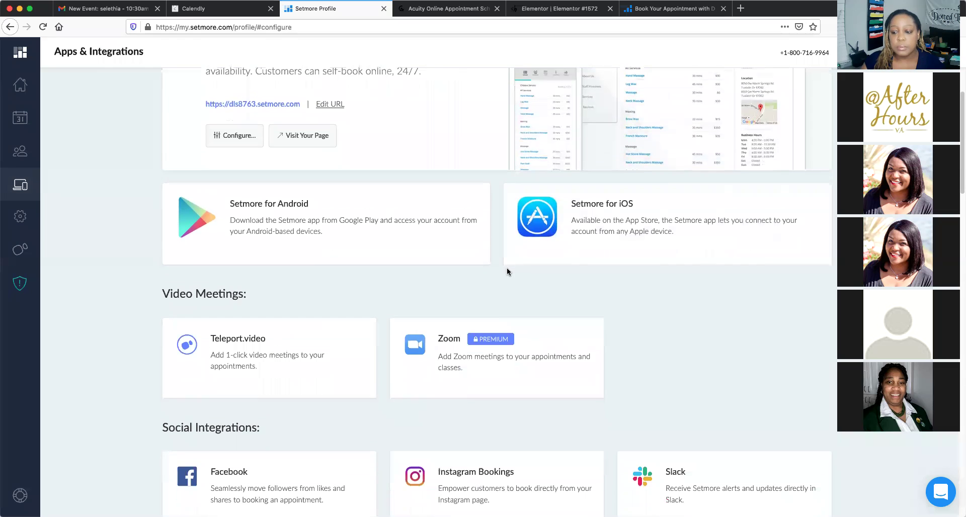
scroll(508, 273, up, 3)
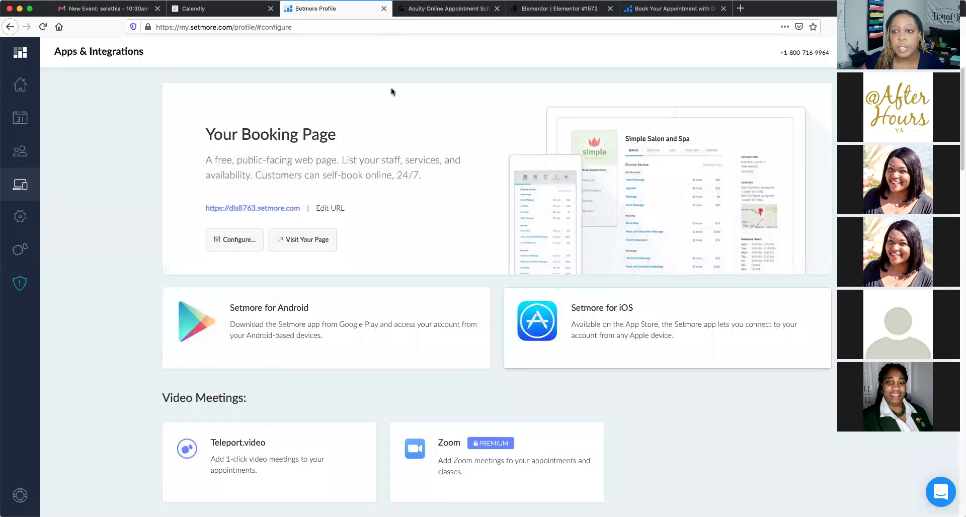
click(426, 16)
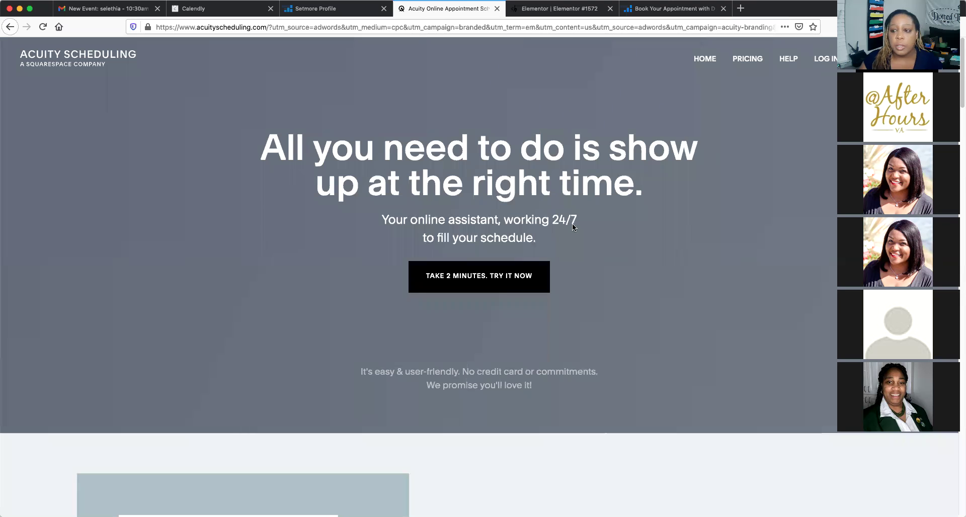
scroll(573, 227, down, 2)
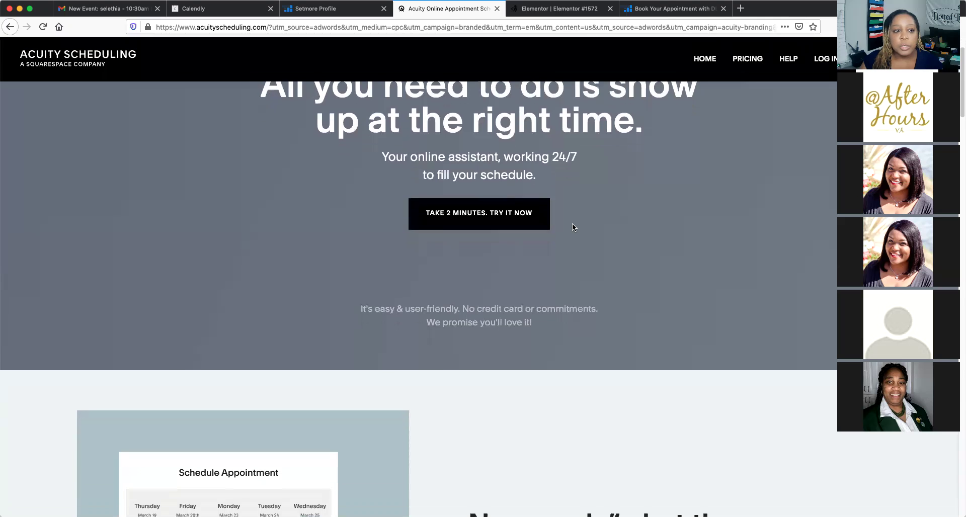
Go to Acuity Scheduling's plans and pricing page and look over the plan comparison table
scroll(572, 227, down, 1)
scroll(572, 227, up, 1)
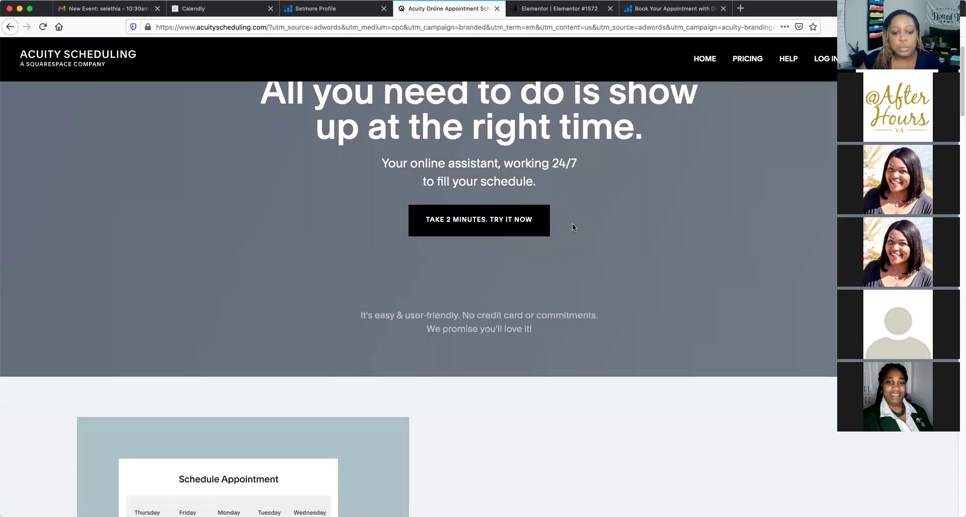
scroll(572, 227, up, 2)
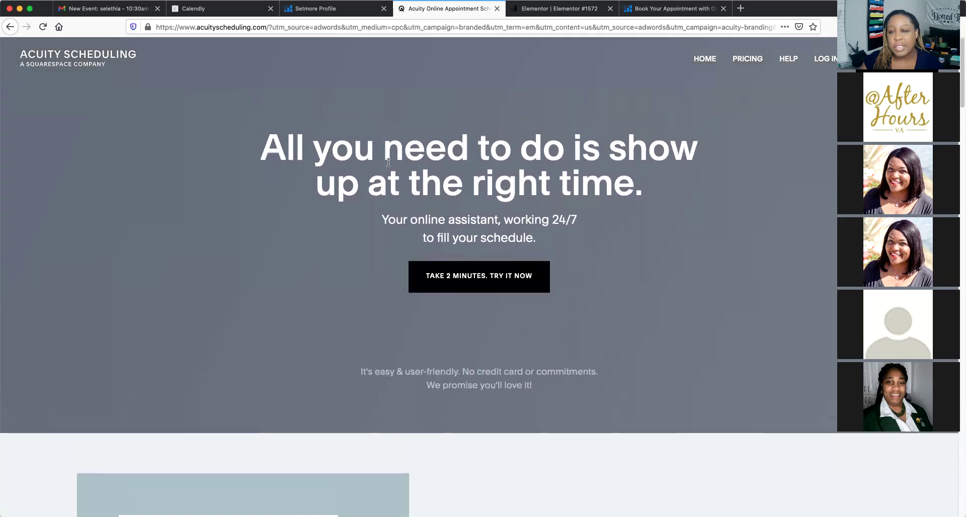
click(759, 59)
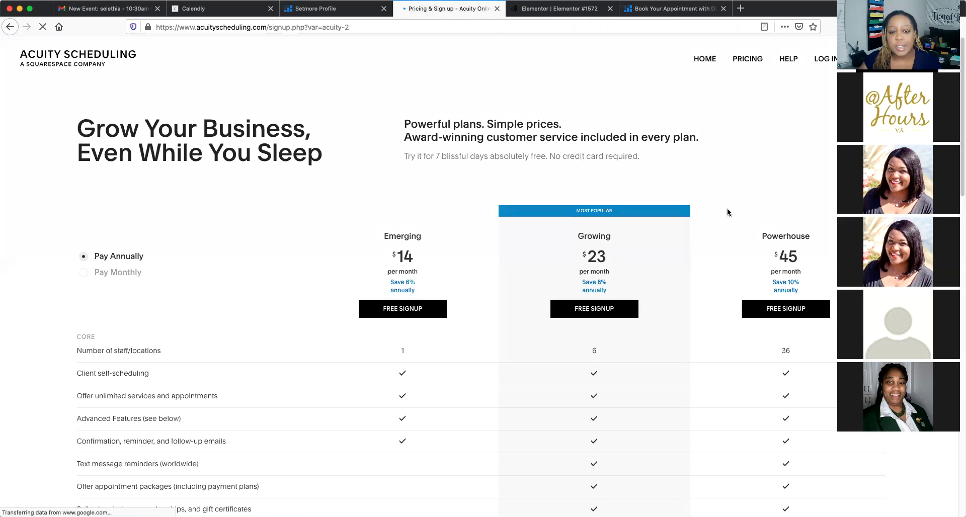
scroll(682, 216, down, 2)
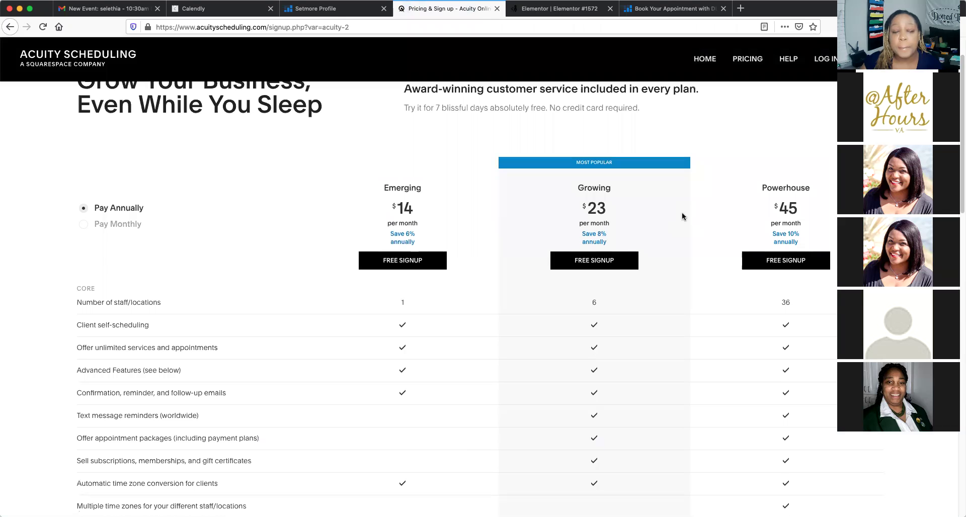
scroll(682, 216, down, 3)
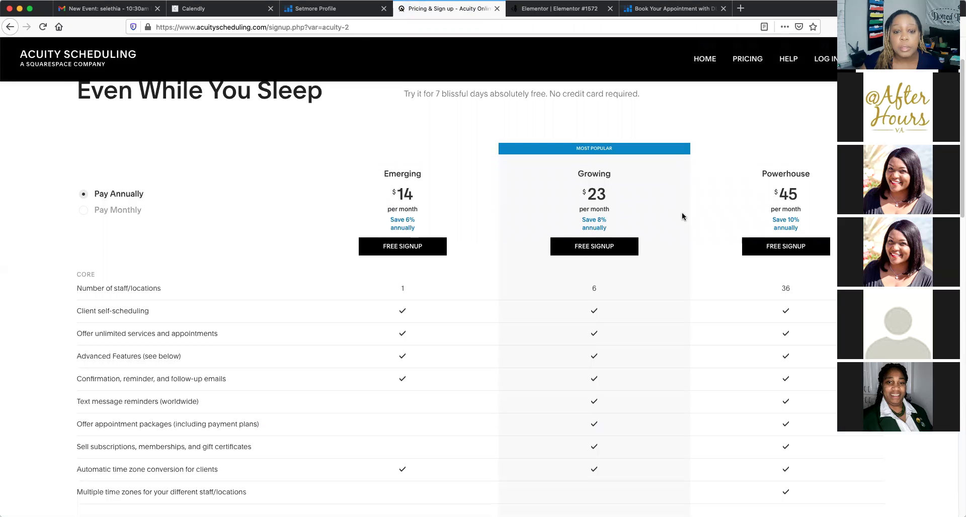
scroll(681, 216, up, 3)
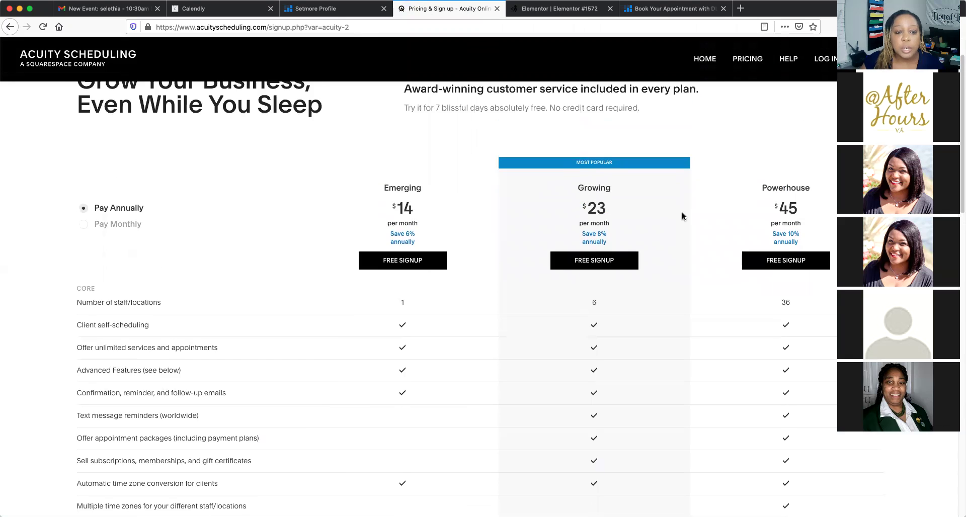
scroll(682, 216, up, 2)
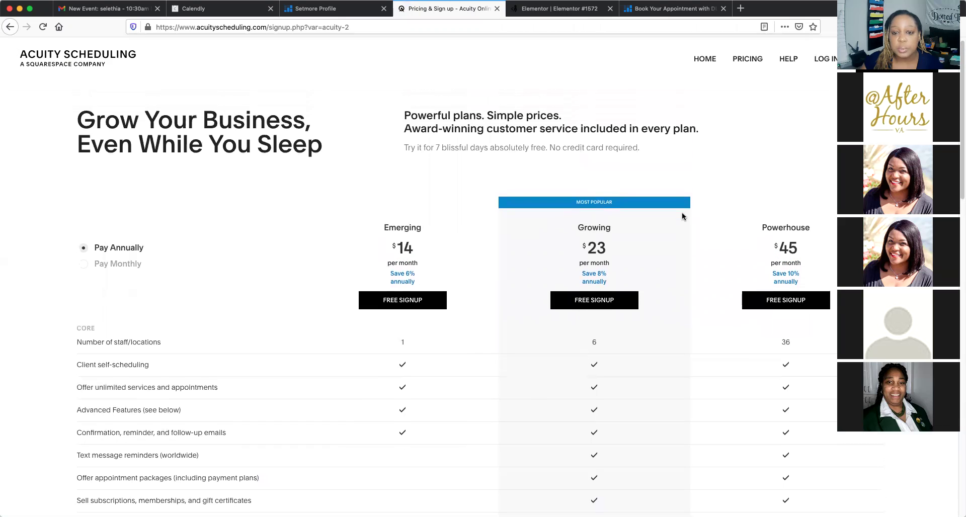
scroll(682, 217, down, 3)
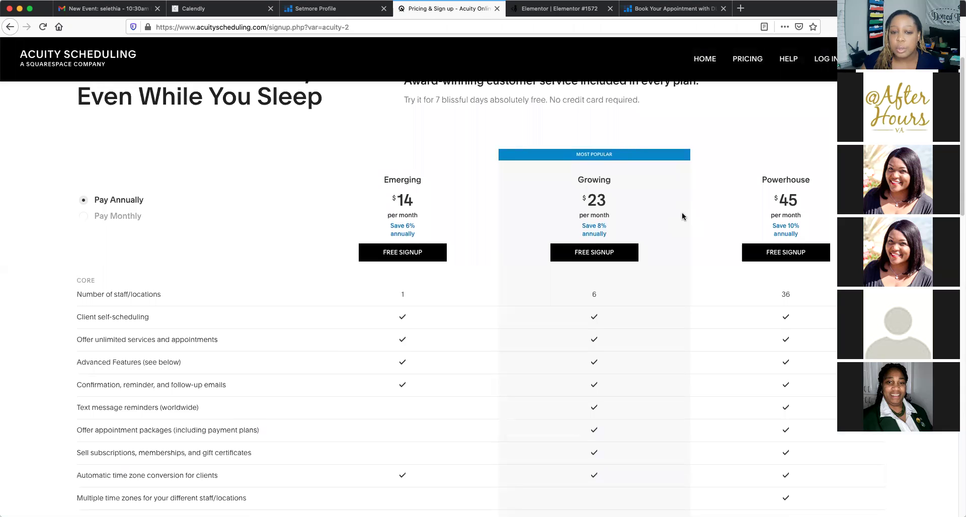
scroll(682, 216, down, 2)
scroll(682, 216, up, 3)
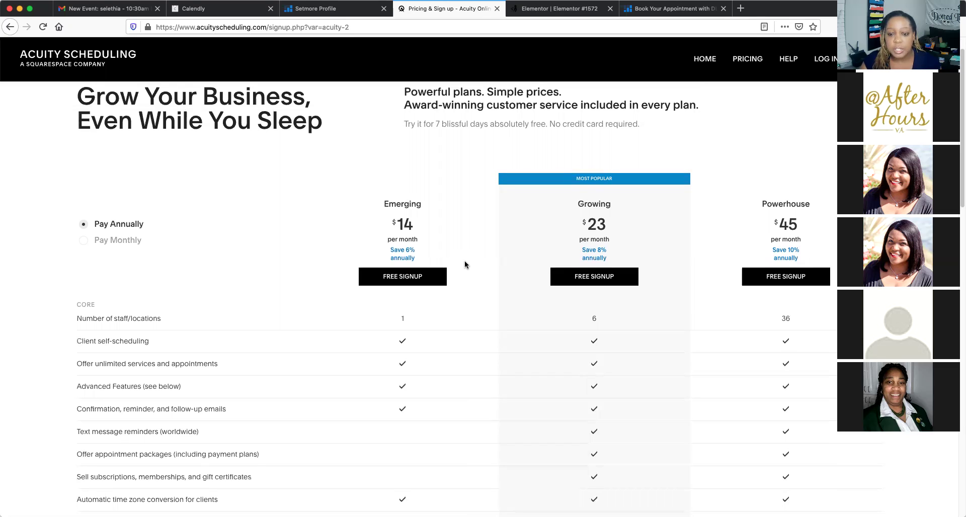
Switch the plans to monthly billing: Emerging $15, Growing $25, Powerhouse $50
scroll(464, 261, down, 1)
scroll(464, 262, down, 1)
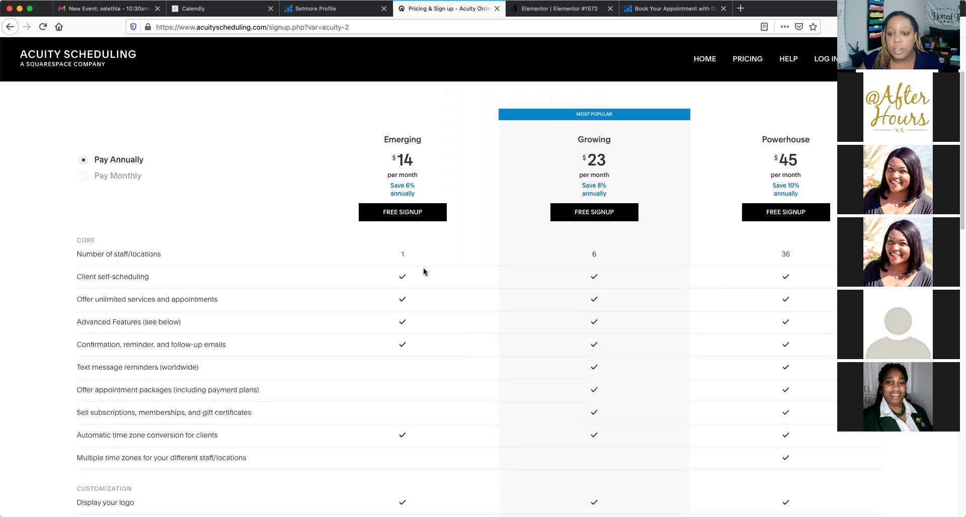
scroll(423, 271, down, 2)
scroll(423, 270, down, 2)
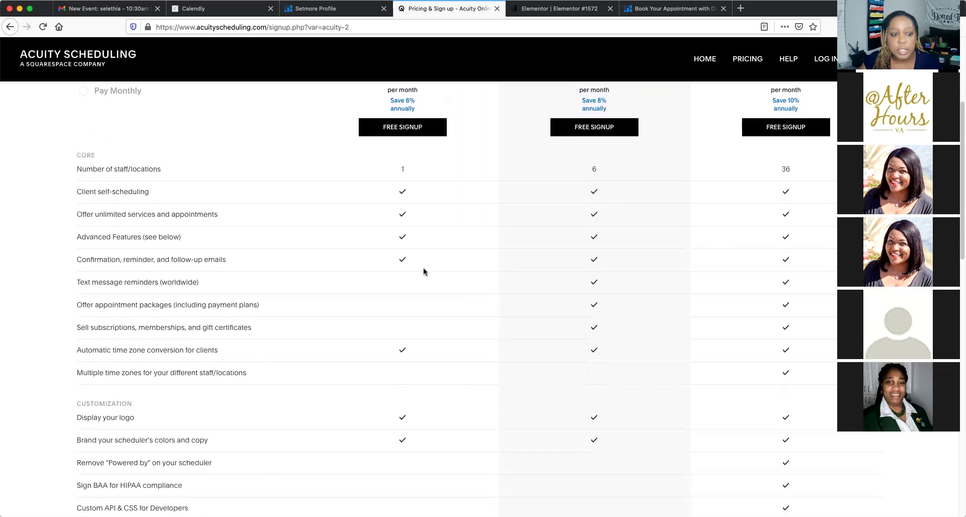
scroll(424, 272, up, 1)
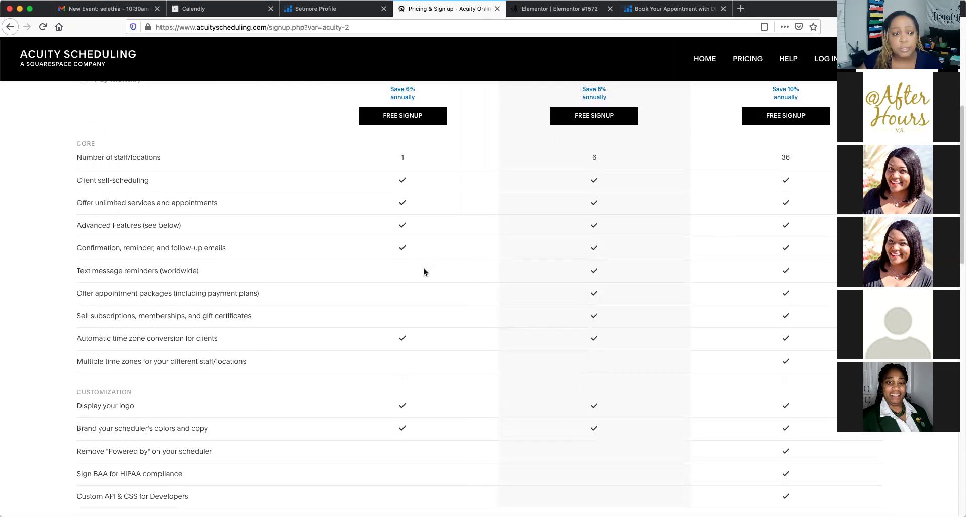
scroll(423, 268, down, 1)
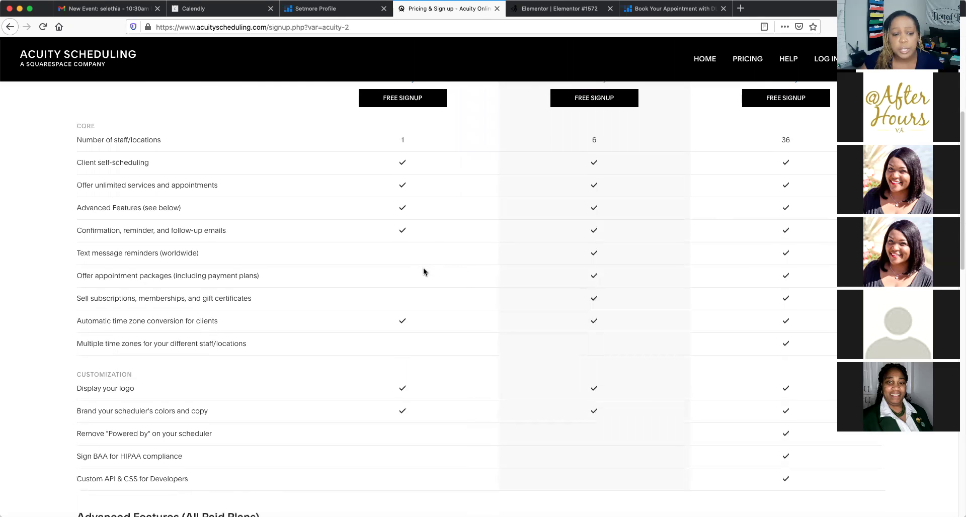
scroll(423, 271, down, 2)
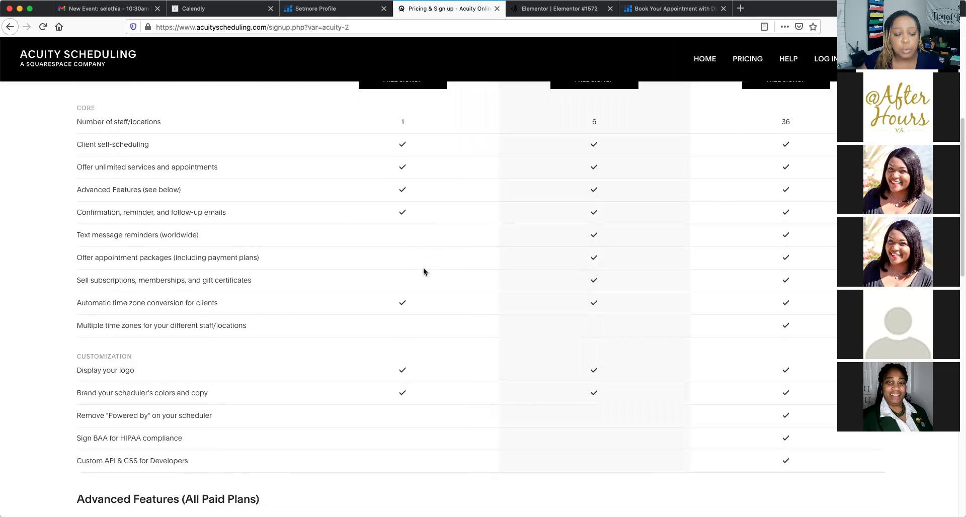
scroll(423, 271, down, 1)
scroll(423, 272, up, 7)
scroll(425, 267, up, 1)
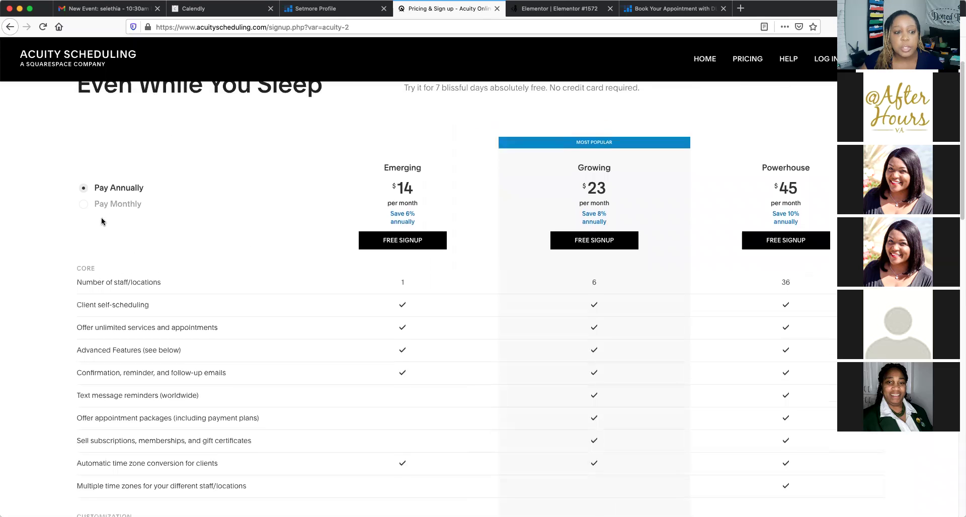
click(84, 208)
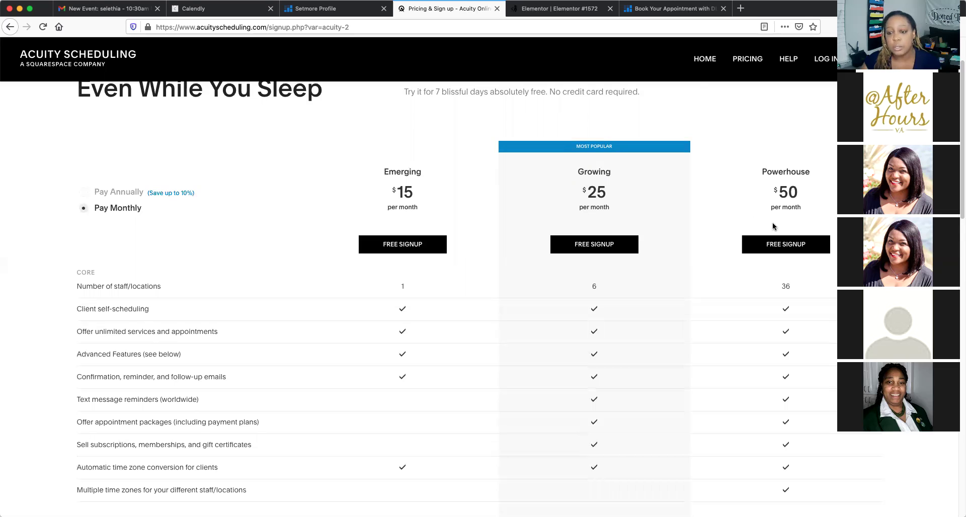
scroll(468, 265, down, 2)
scroll(468, 265, down, 2)
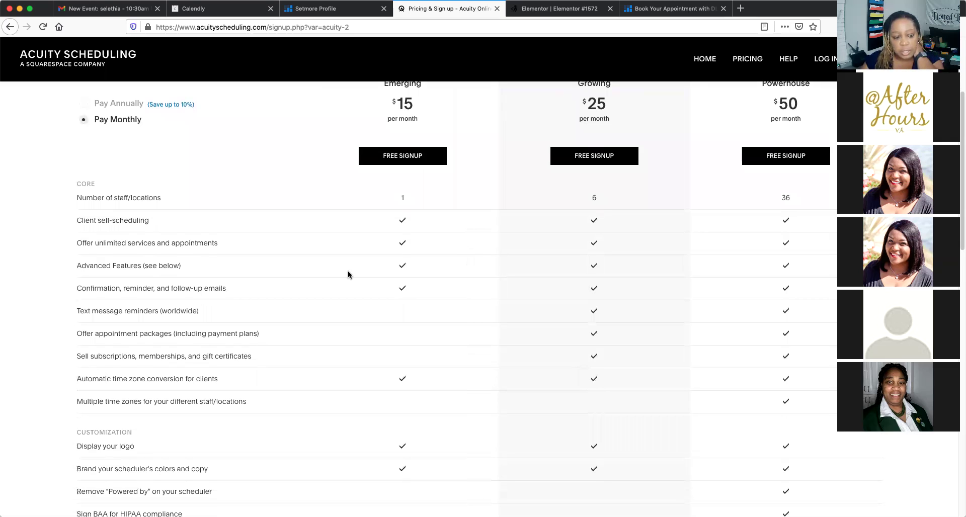
scroll(347, 273, down, 2)
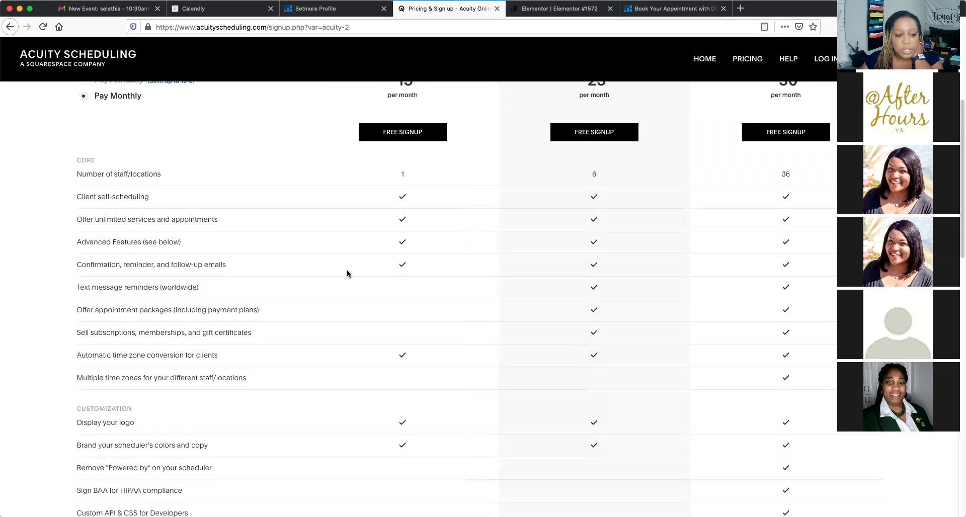
scroll(347, 273, up, 2)
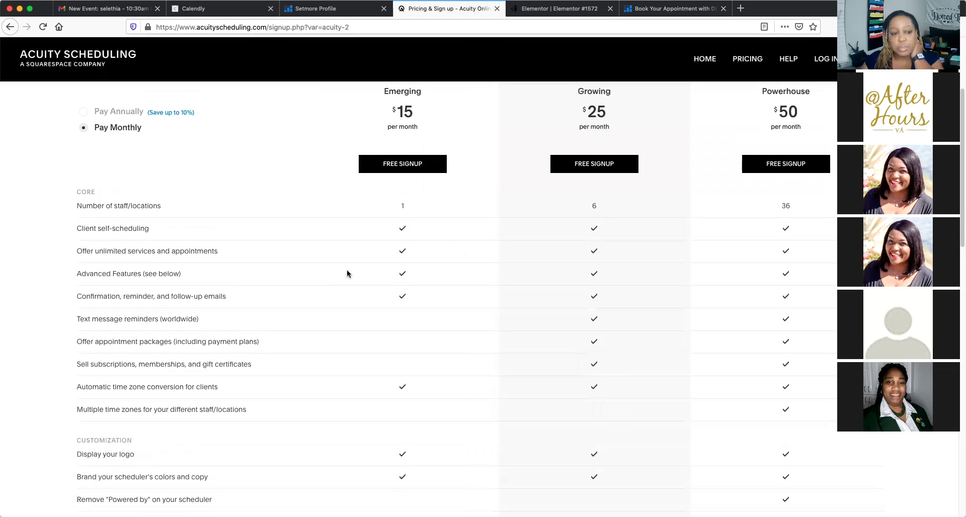
scroll(347, 273, down, 1)
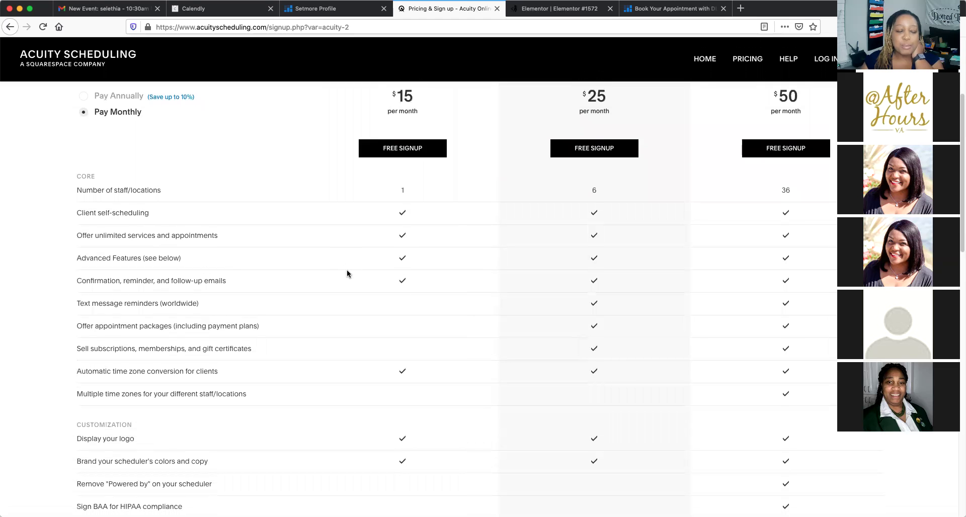
scroll(347, 273, up, 1)
scroll(347, 273, down, 3)
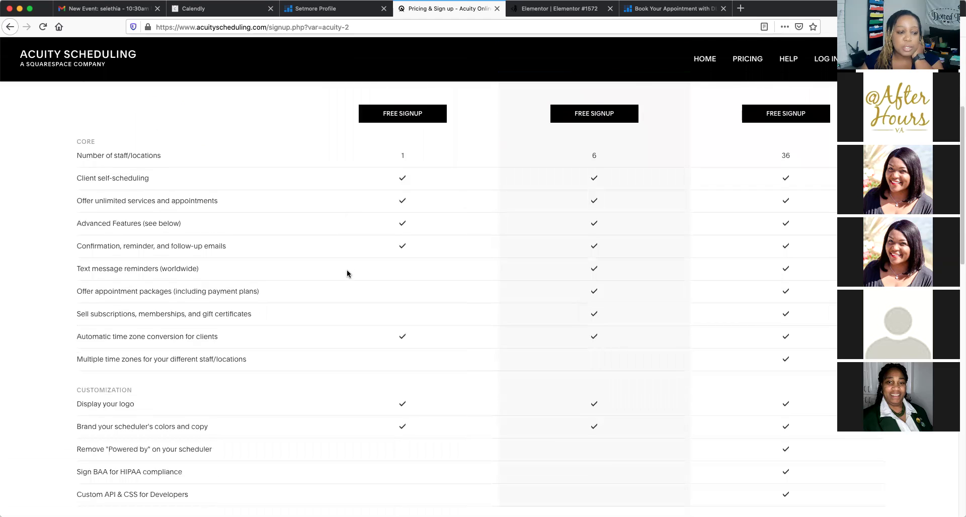
scroll(347, 273, down, 1)
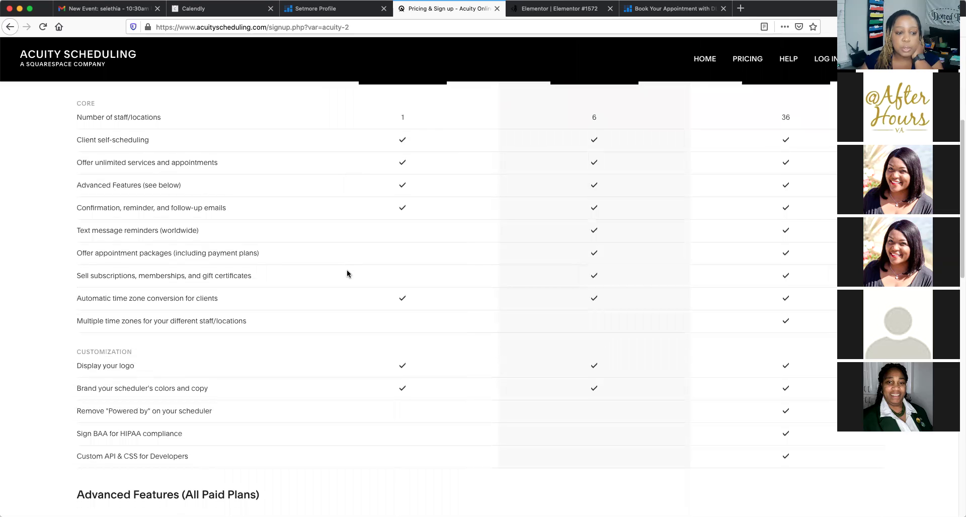
scroll(347, 270, down, 2)
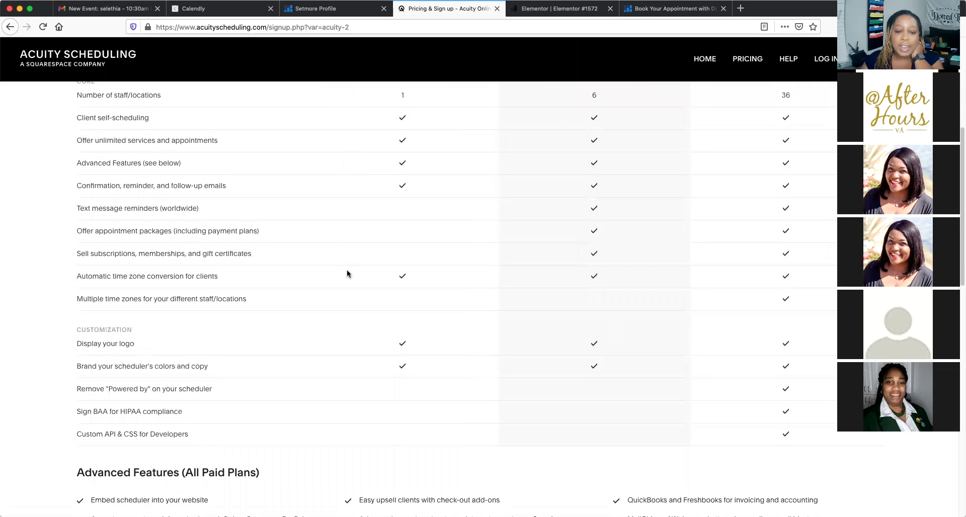
scroll(347, 274, down, 2)
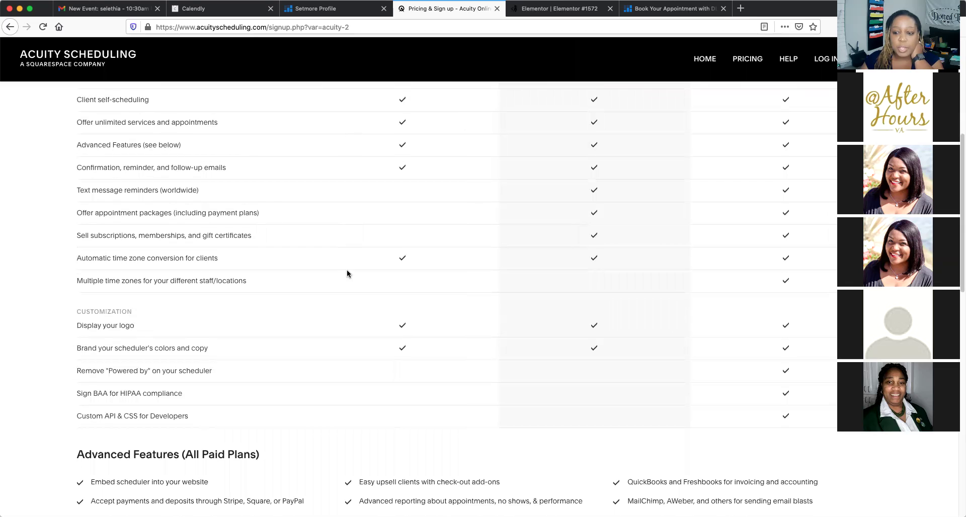
scroll(347, 273, down, 2)
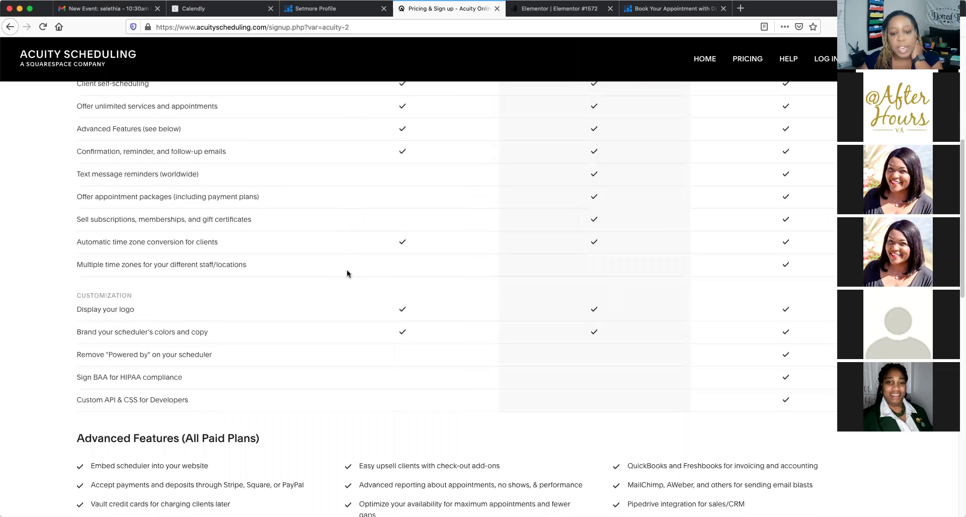
scroll(346, 273, down, 1)
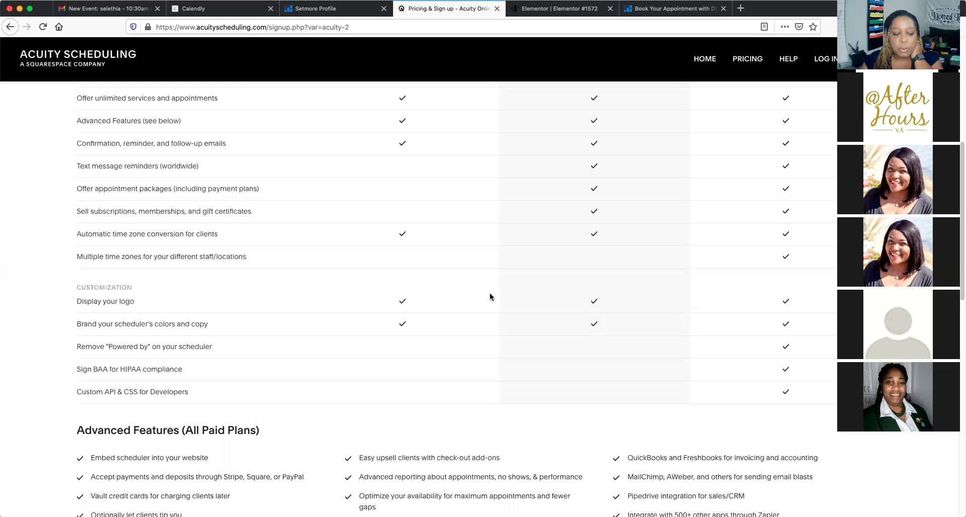
scroll(538, 254, up, 10)
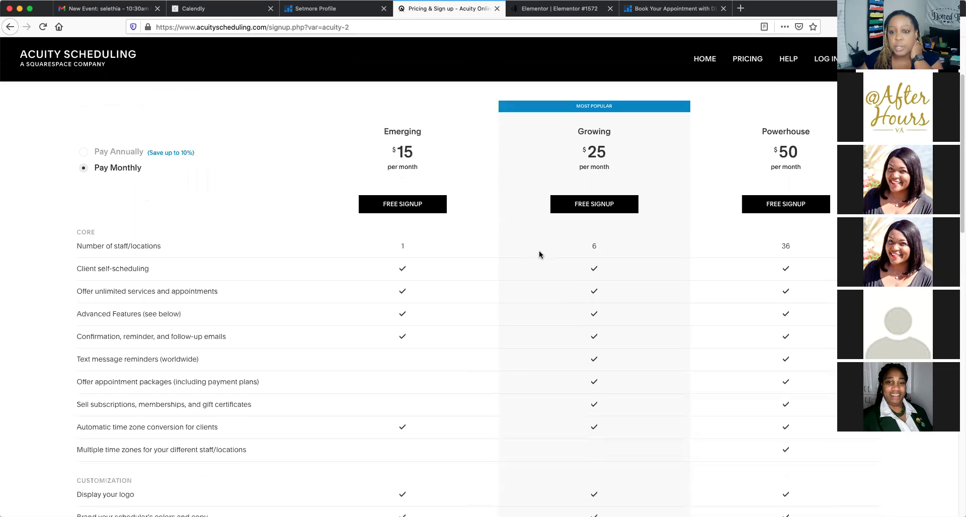
scroll(538, 254, down, 2)
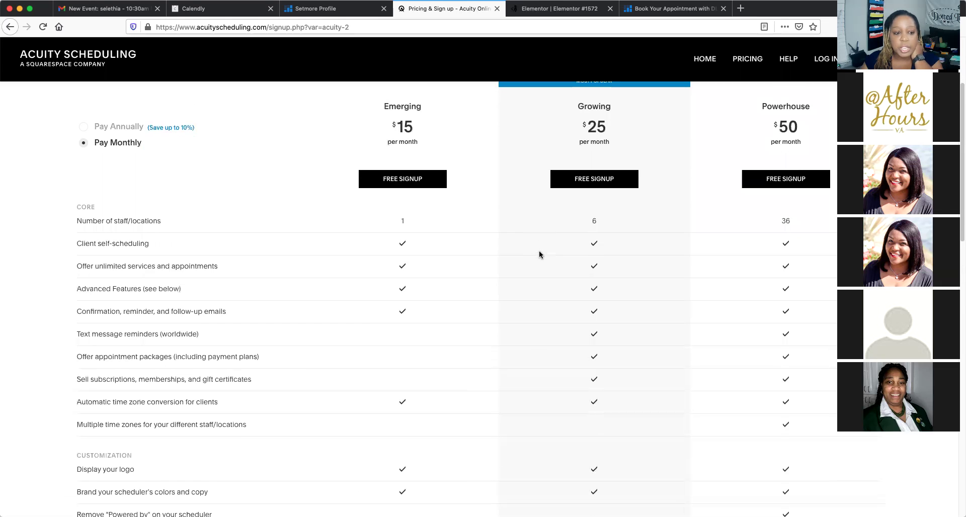
scroll(539, 254, down, 4)
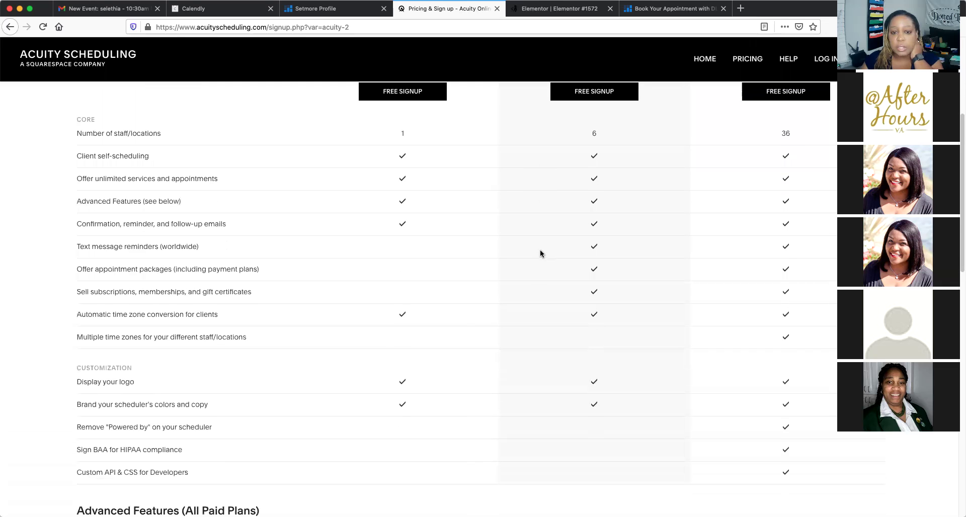
scroll(539, 253, down, 1)
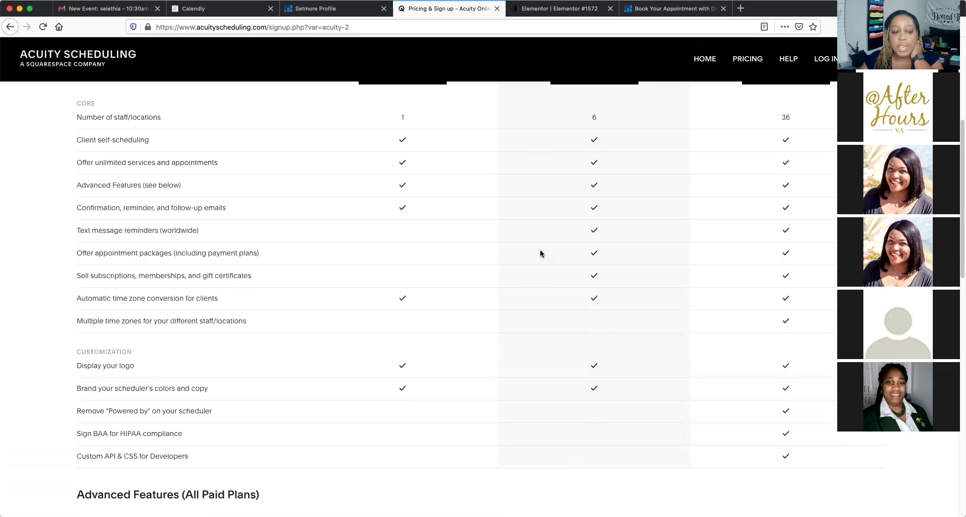
scroll(540, 253, down, 3)
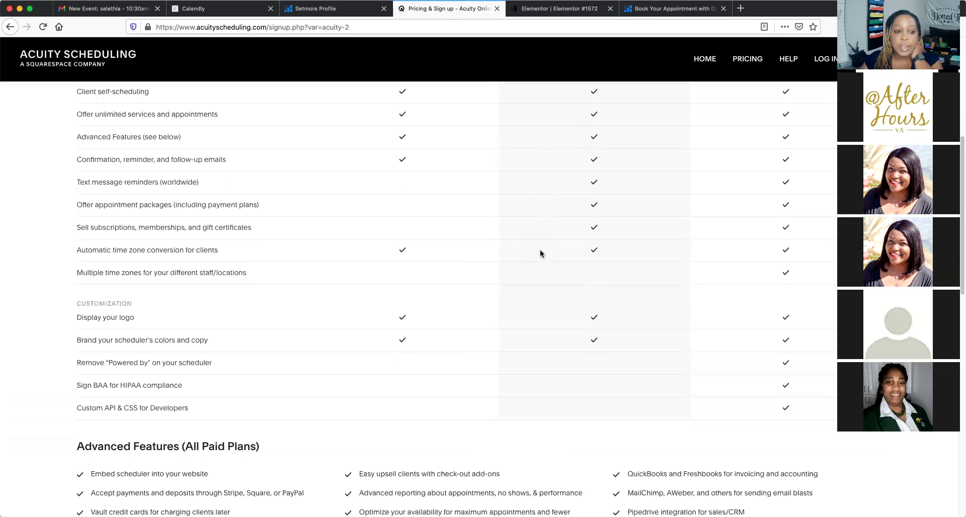
scroll(540, 253, down, 3)
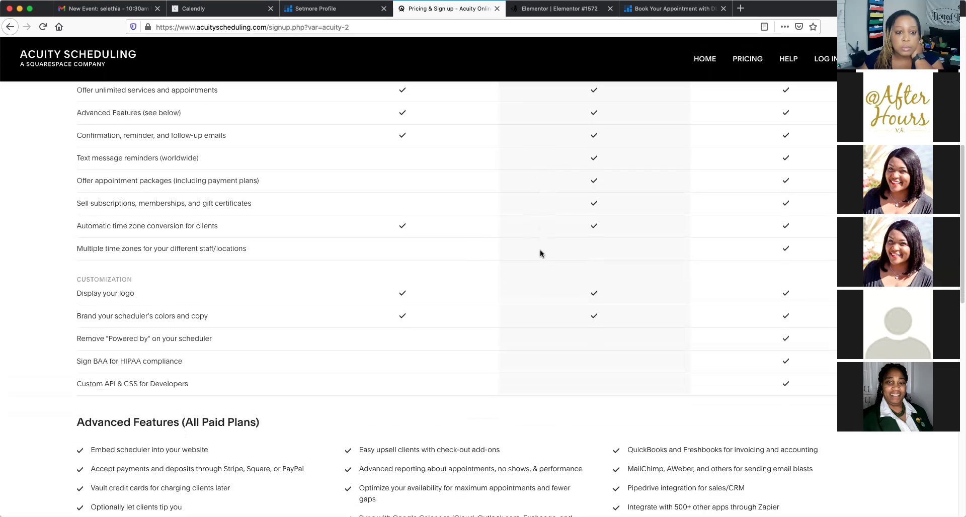
scroll(540, 253, down, 5)
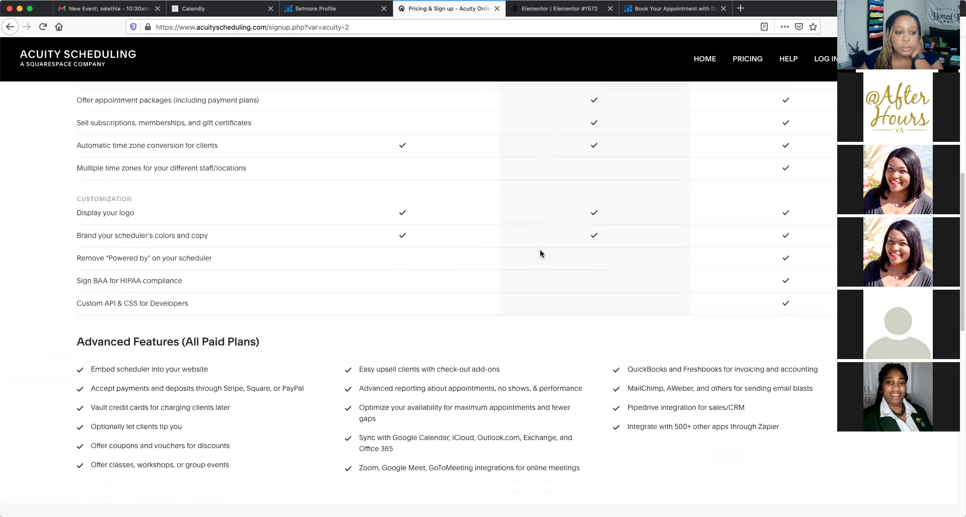
scroll(539, 249, down, 1)
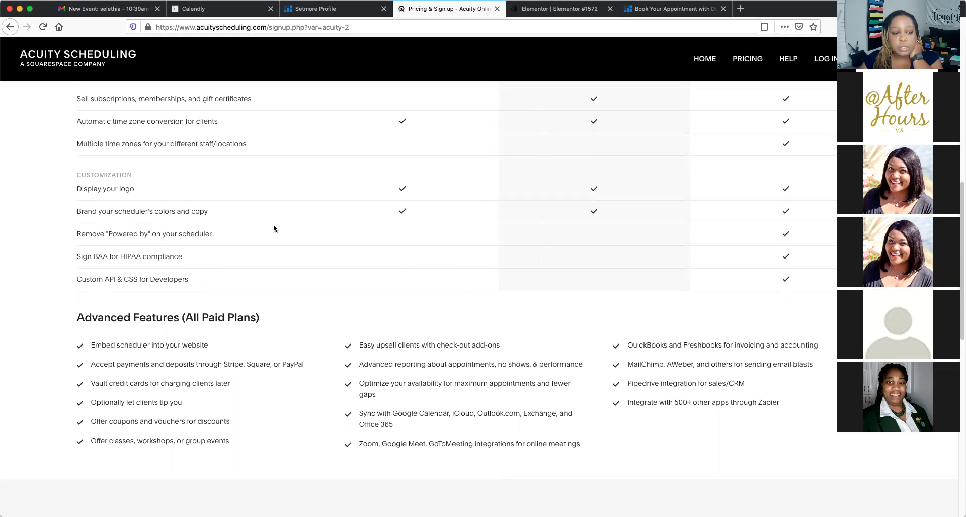
scroll(262, 240, down, 2)
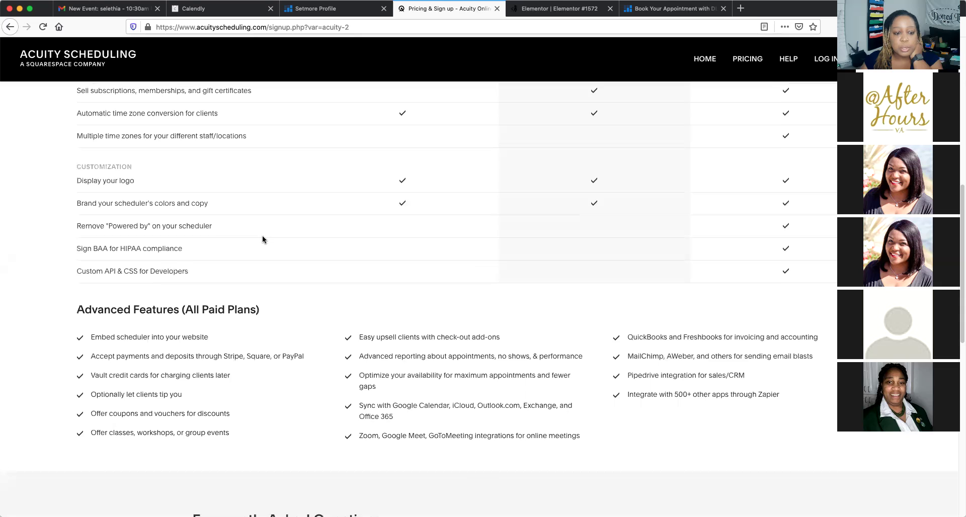
scroll(262, 240, down, 2)
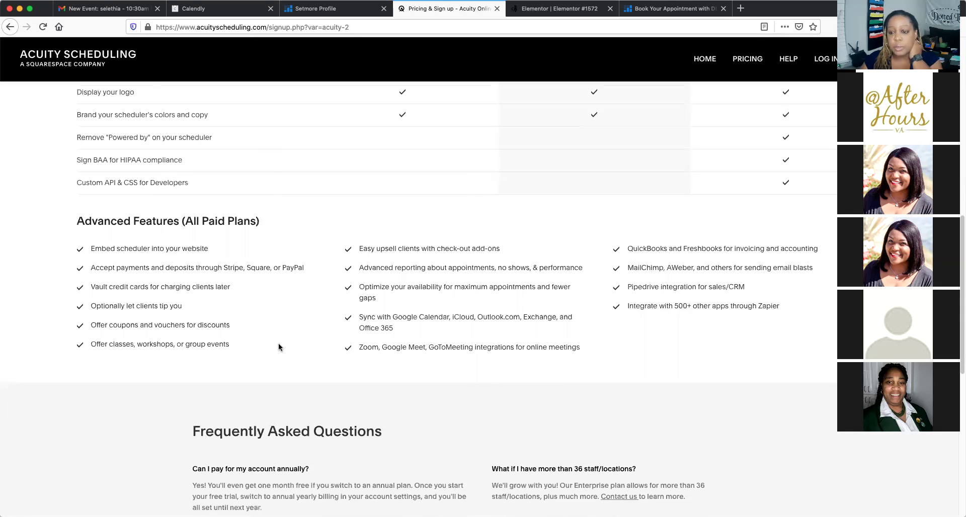
scroll(278, 344, down, 2)
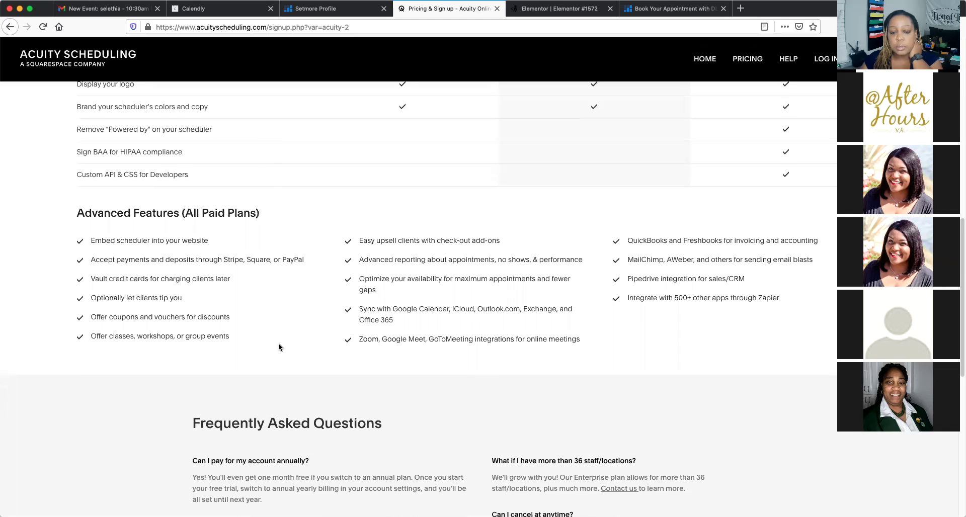
scroll(279, 346, down, 2)
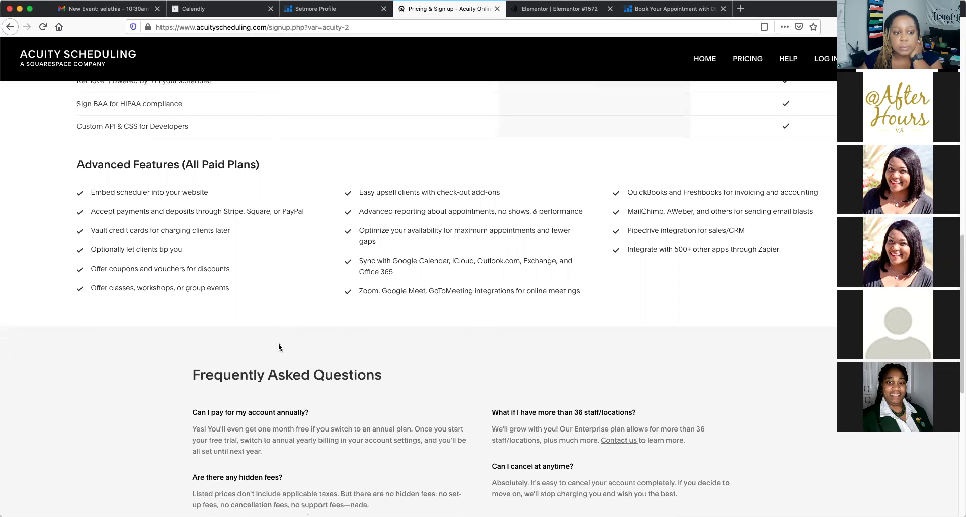
scroll(279, 344, down, 1)
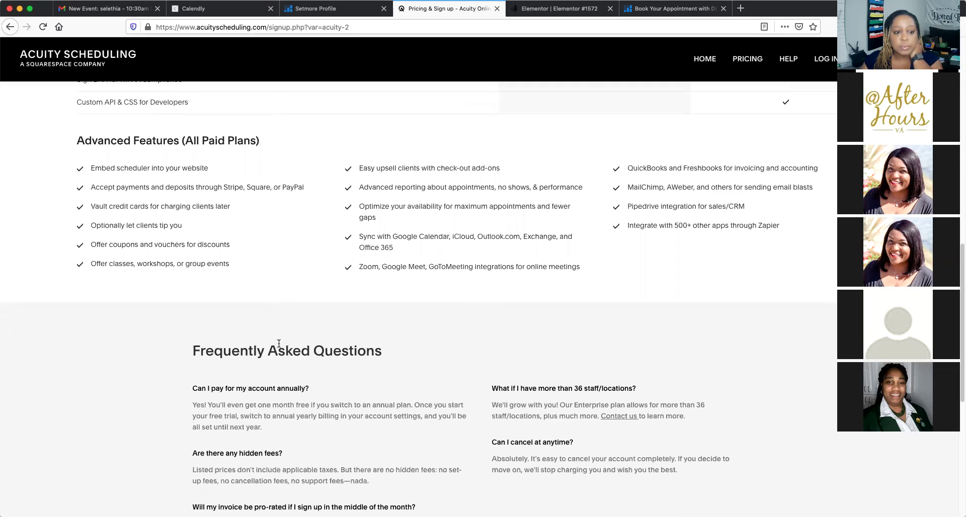
scroll(303, 279, up, 15)
scroll(303, 278, up, 6)
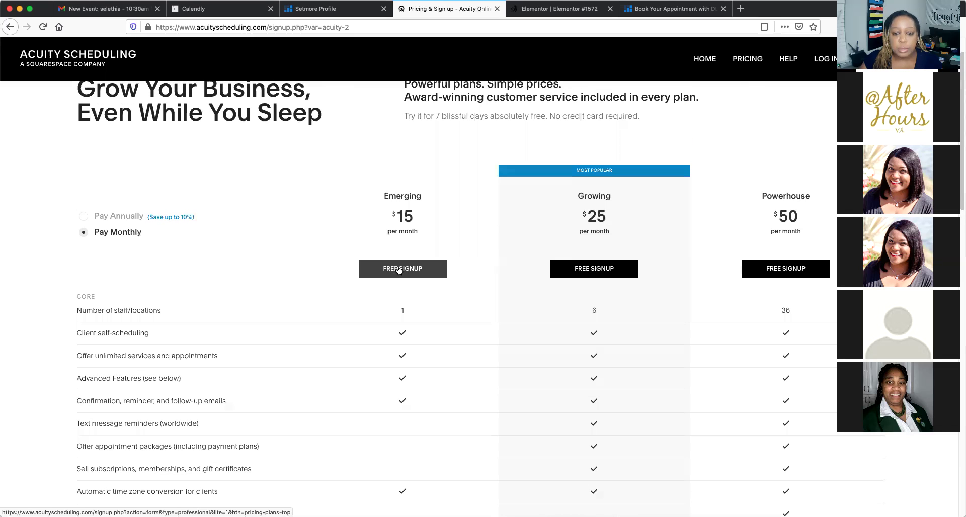
Create an Emerging free trial account with the saved e-mail, a password and accepted terms
click(399, 270)
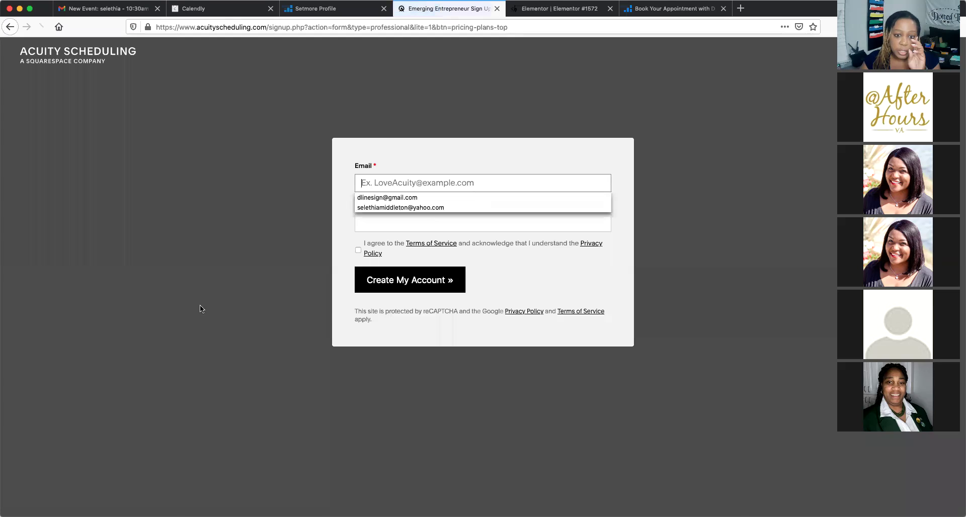
click(380, 197)
click(385, 224)
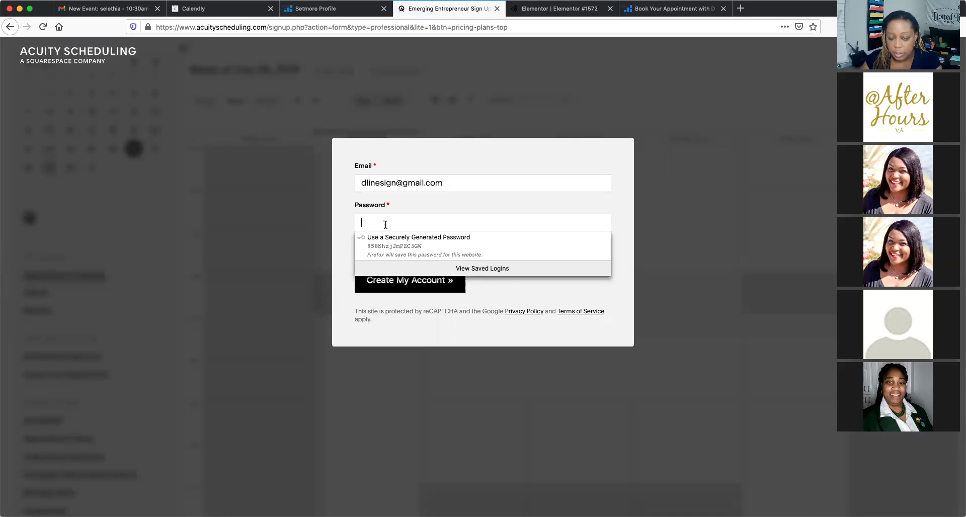
text(••••••••)
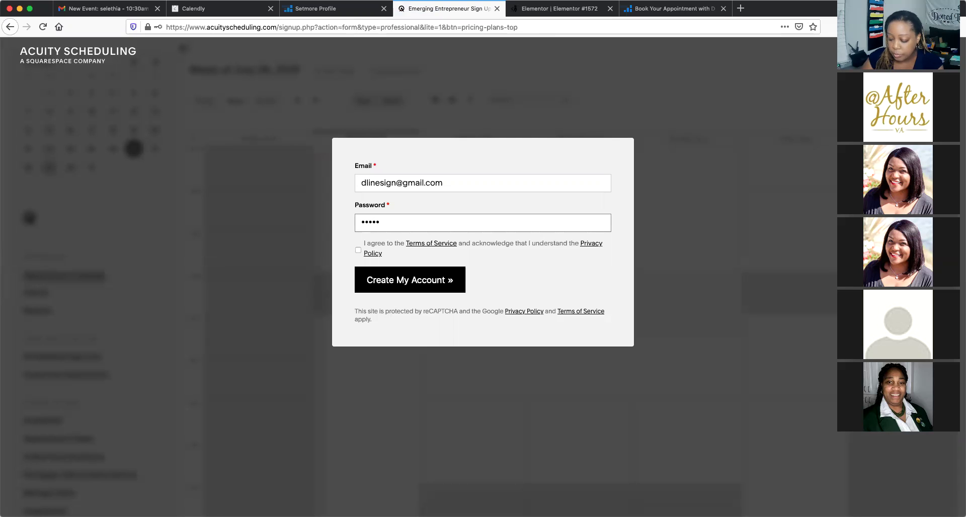
text(••)
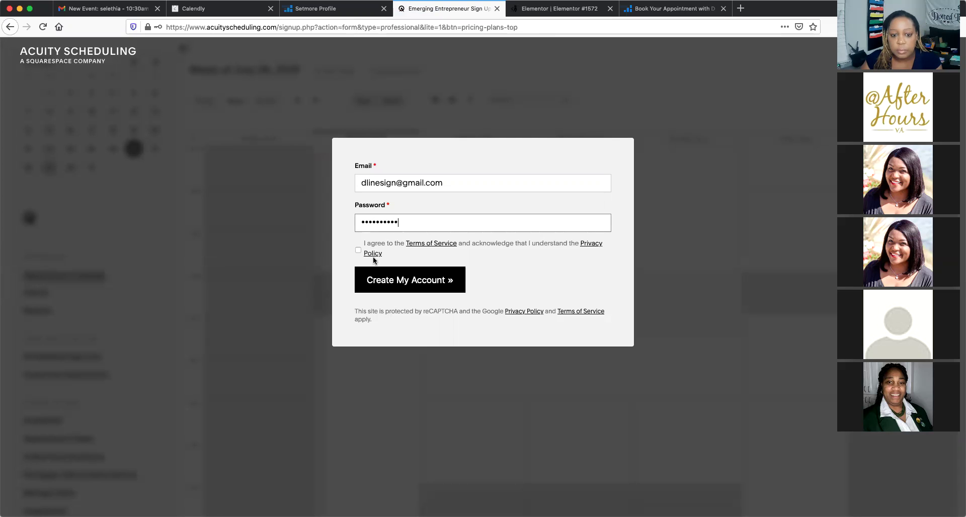
click(358, 250)
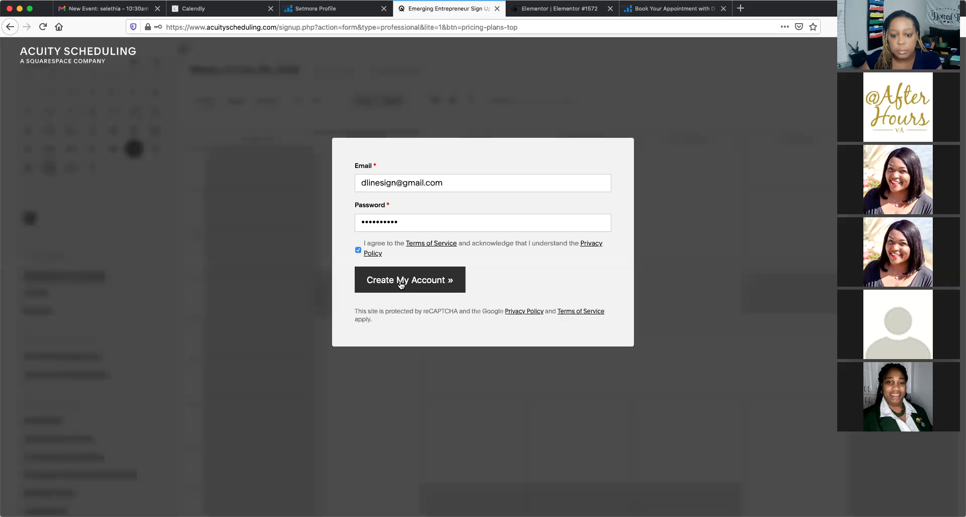
click(401, 285)
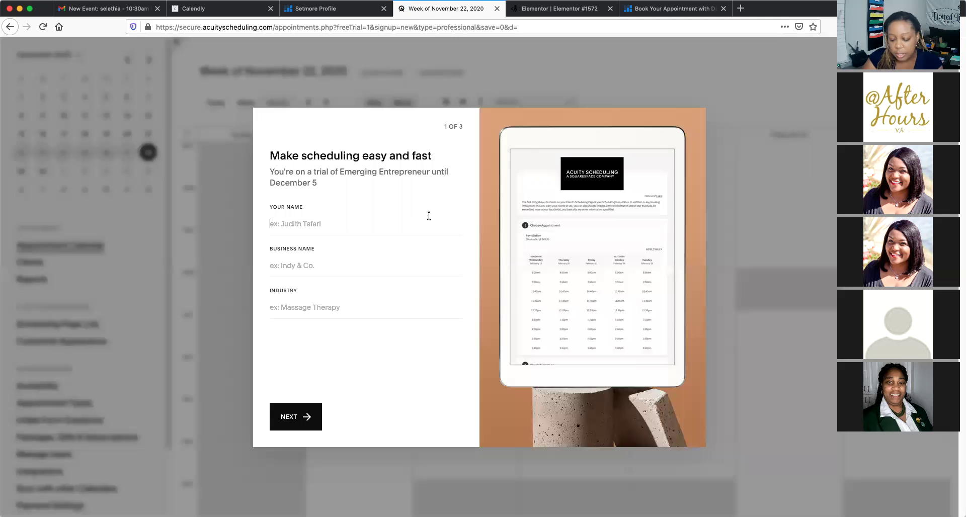
Fill in your name, business name DLS and industry Notary, then continue
text(Selethia)
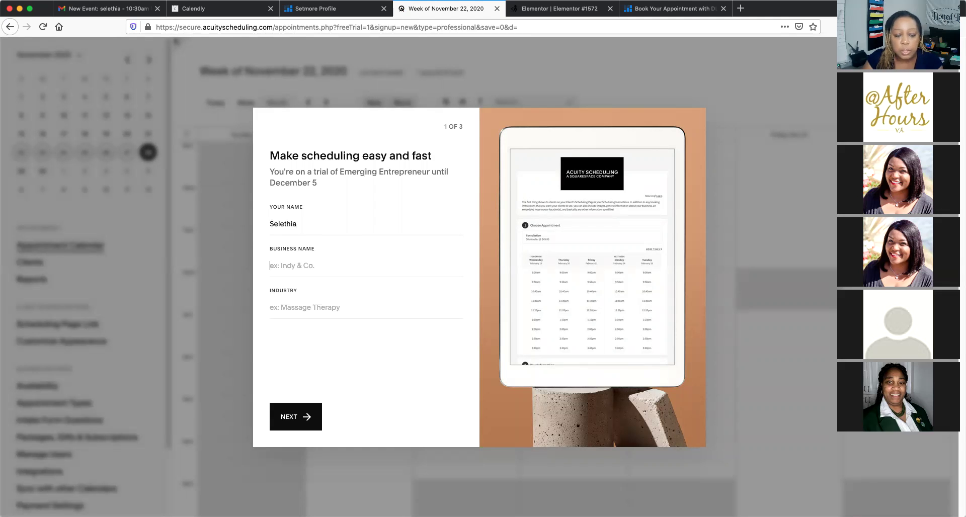
key(Tab)
text(DLS)
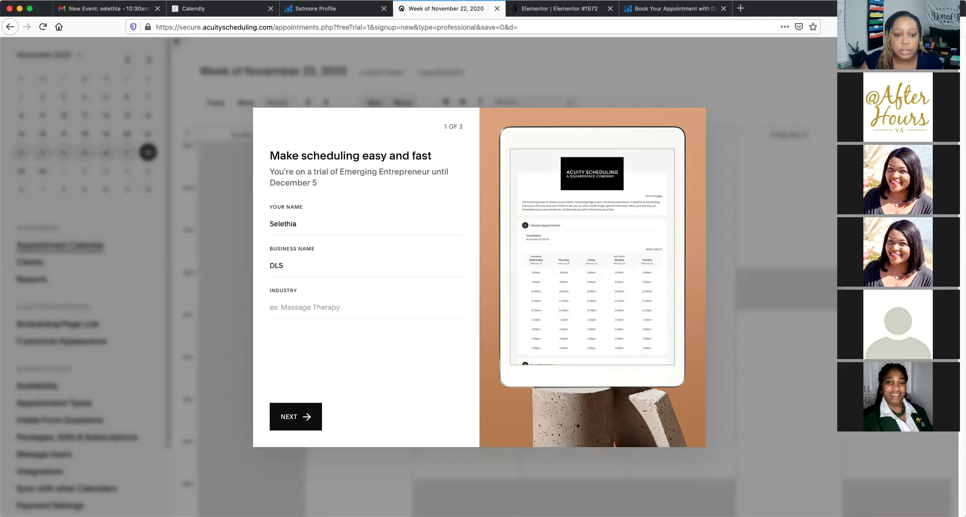
click(305, 415)
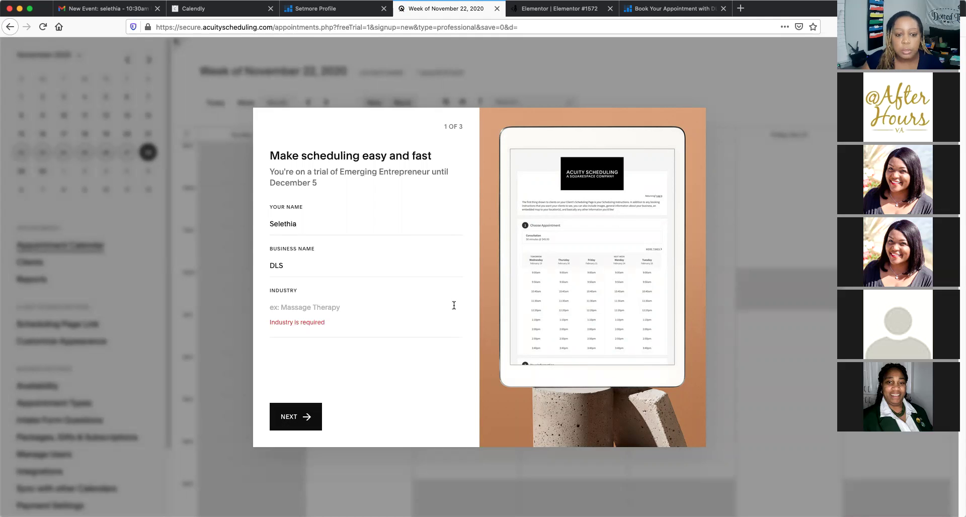
click(292, 307)
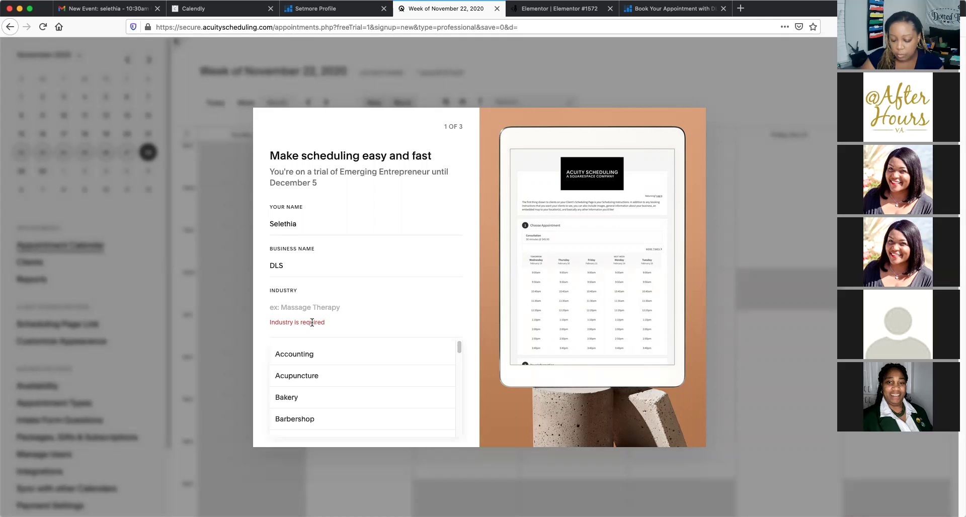
text(Notar)
key(BackSpace)
key(BackSpace)
text(tary)
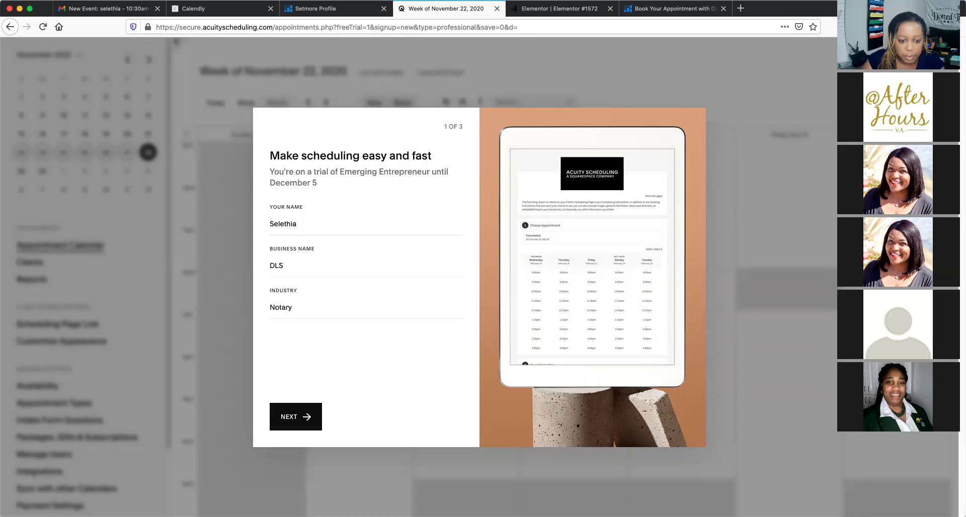
click(295, 417)
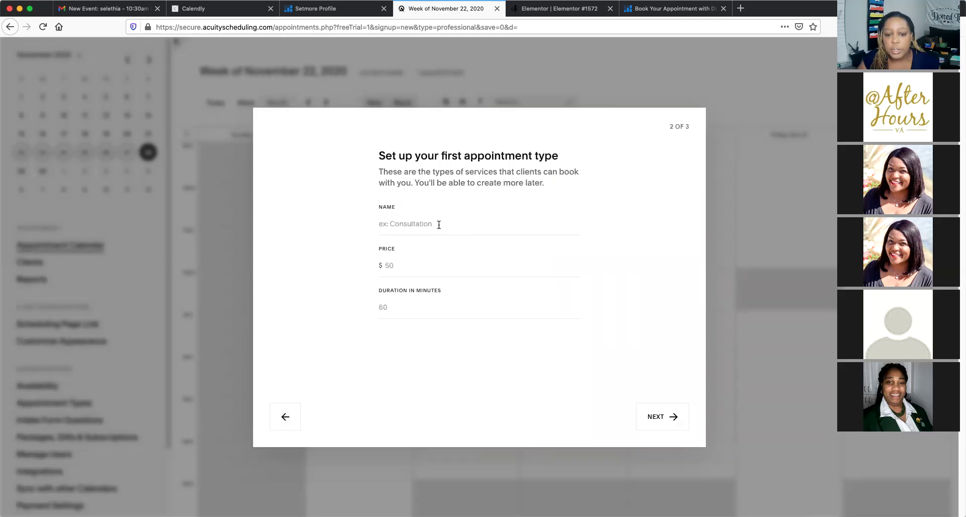
Define the first appointment type: Mobile Notary Appointment, price $20, duration 30 minutes
text(Mobi)
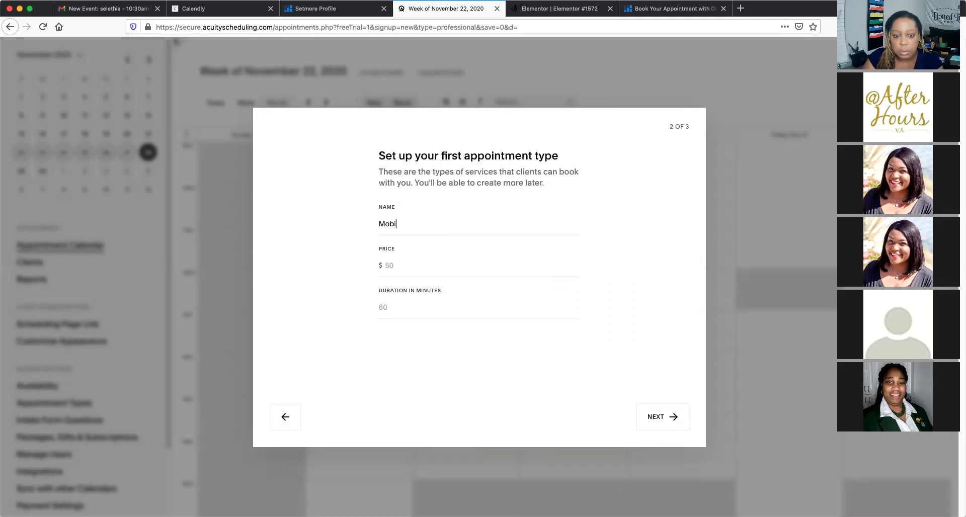
text(le Notary A)
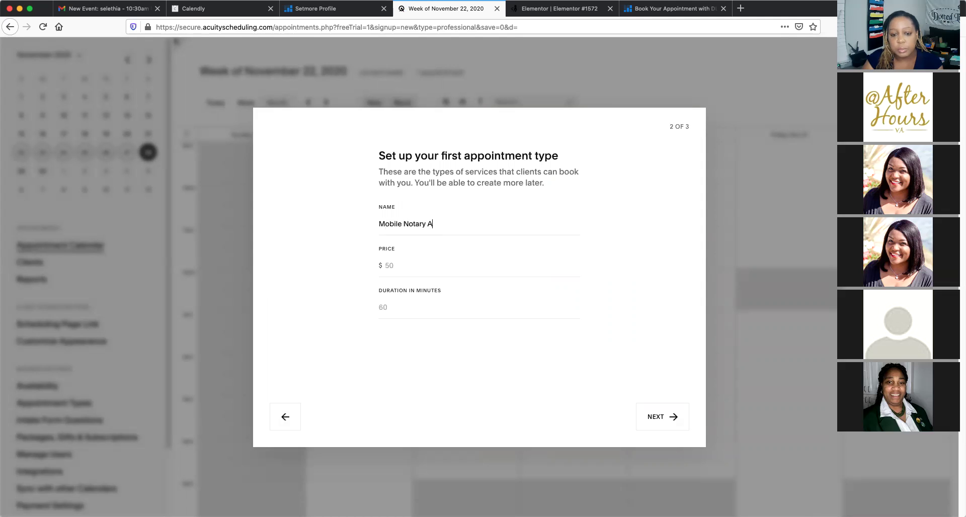
text(ppointment)
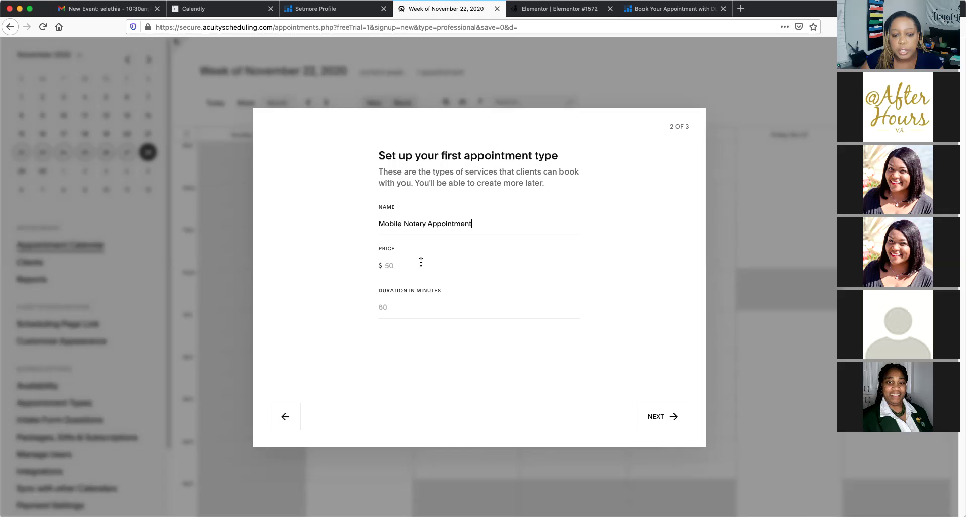
click(417, 264)
text(20)
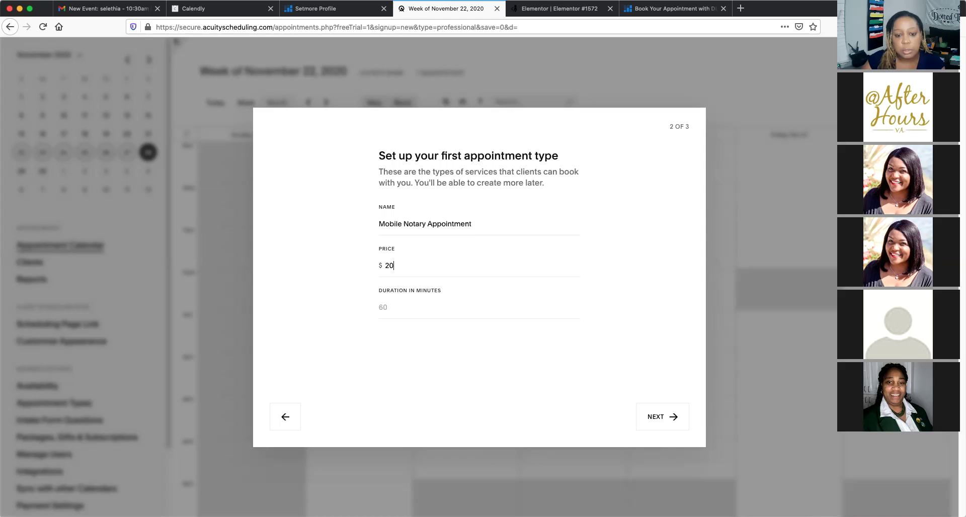
click(395, 306)
text(30)
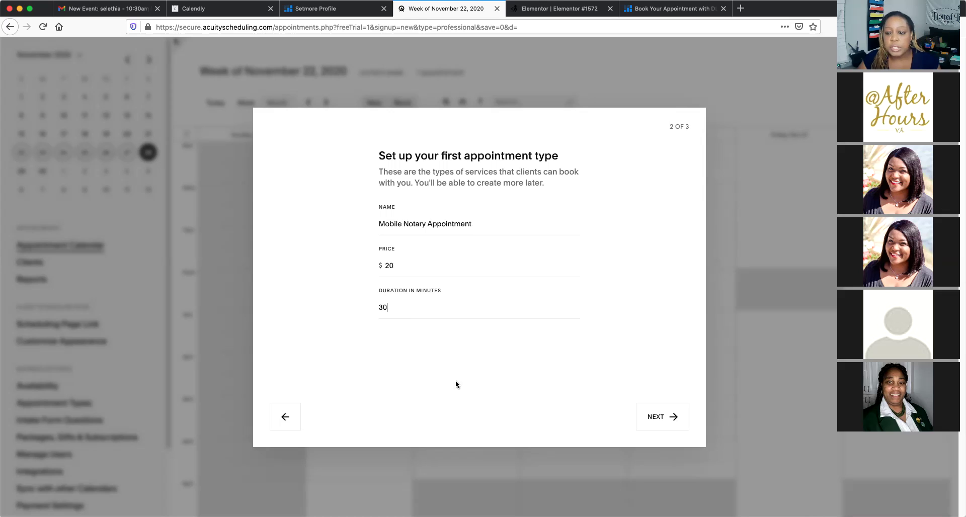
Mark Monday through Friday as available days and give Monday 9-5 hours
click(660, 417)
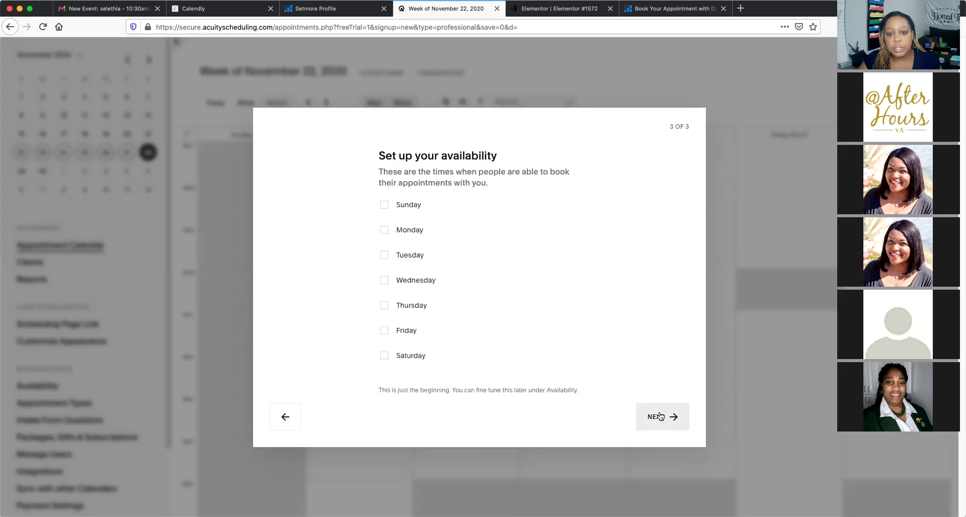
click(383, 231)
click(386, 255)
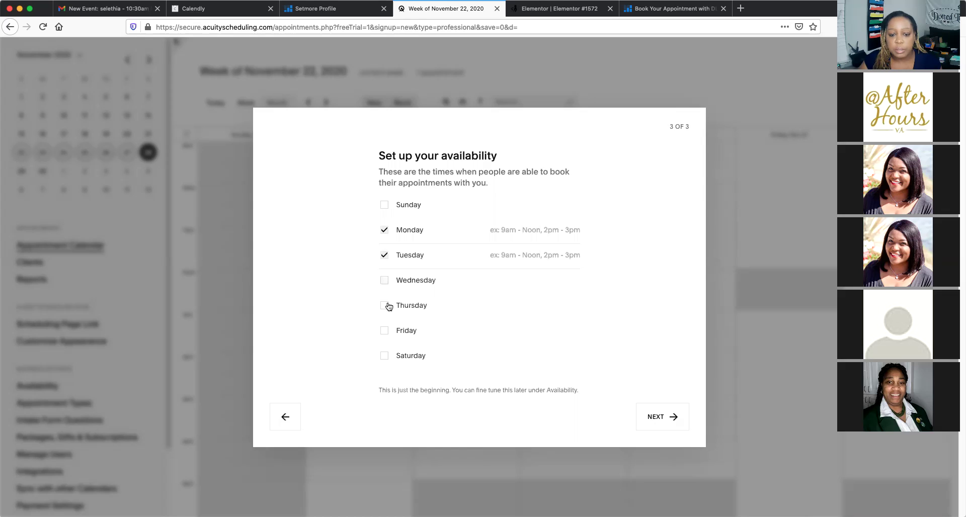
click(386, 306)
click(384, 332)
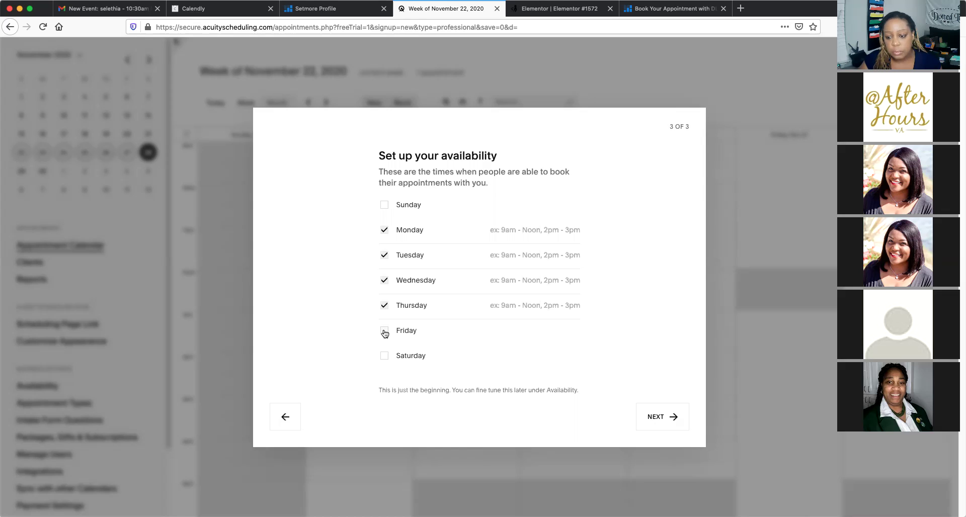
click(385, 332)
click(659, 416)
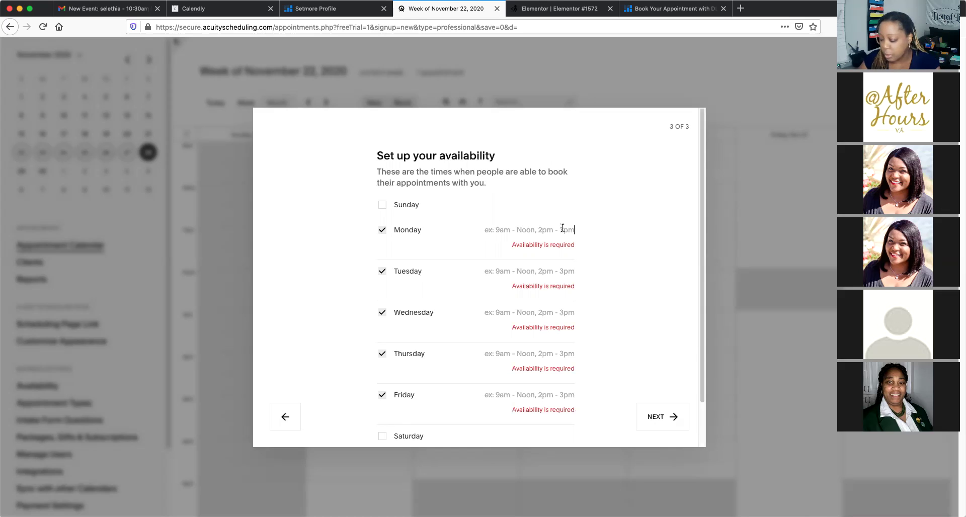
text(9-5)
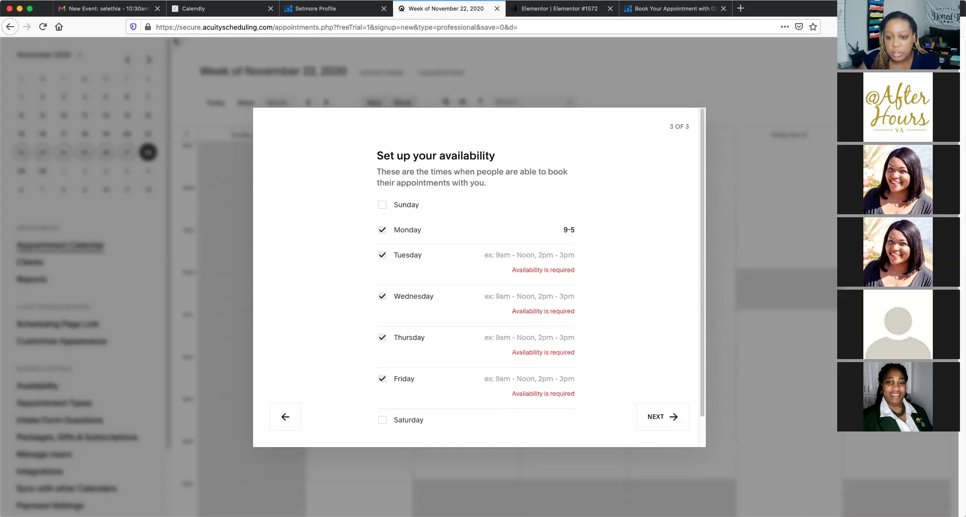
key(Tab)
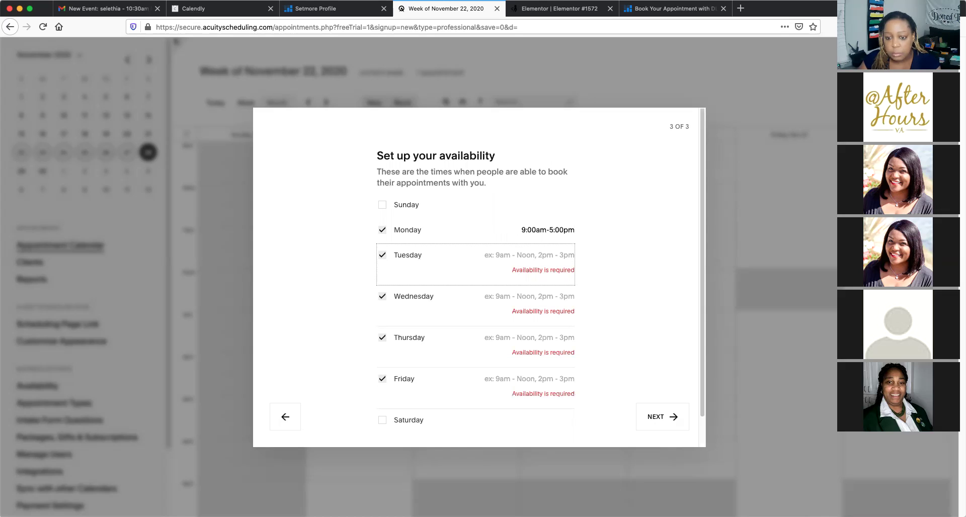
Set Tuesday through Friday to 9:00am-5:00pm and finish the availability step
click(554, 256)
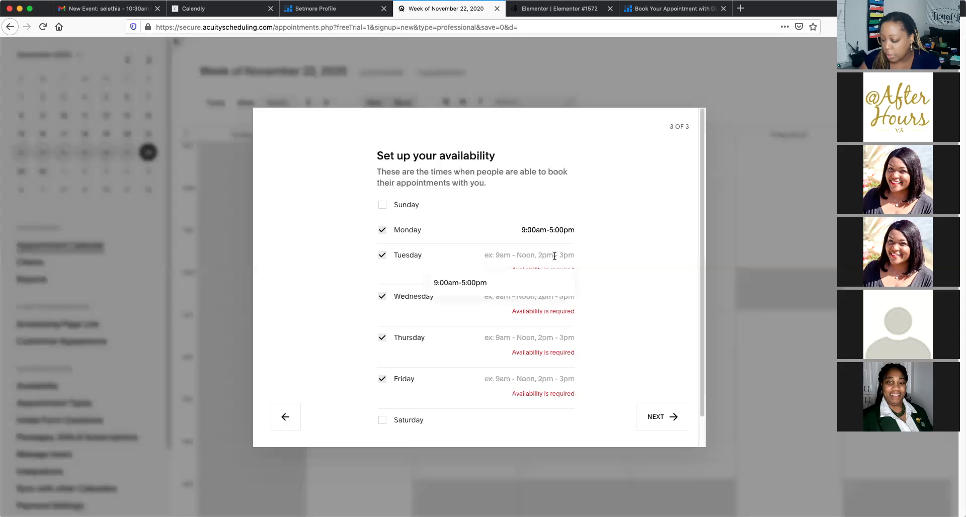
click(471, 289)
click(565, 279)
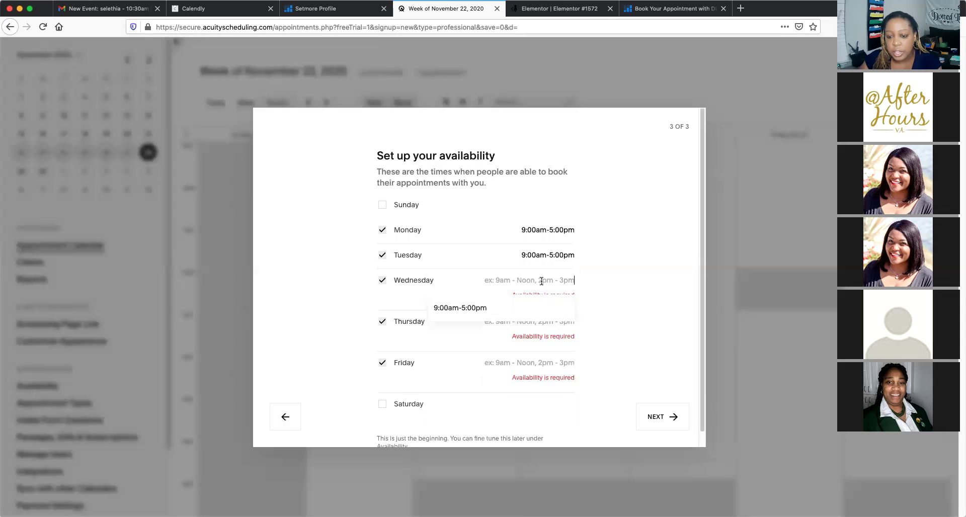
click(469, 310)
click(534, 305)
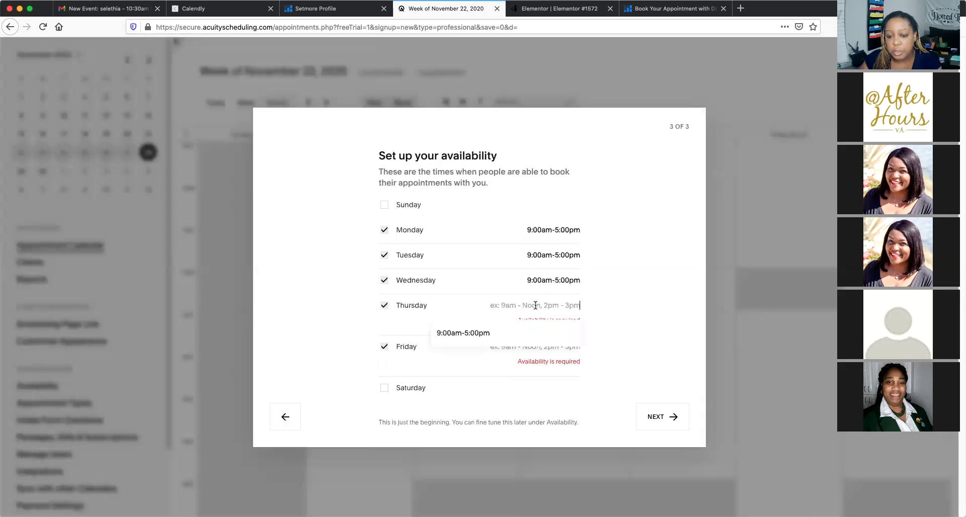
click(467, 336)
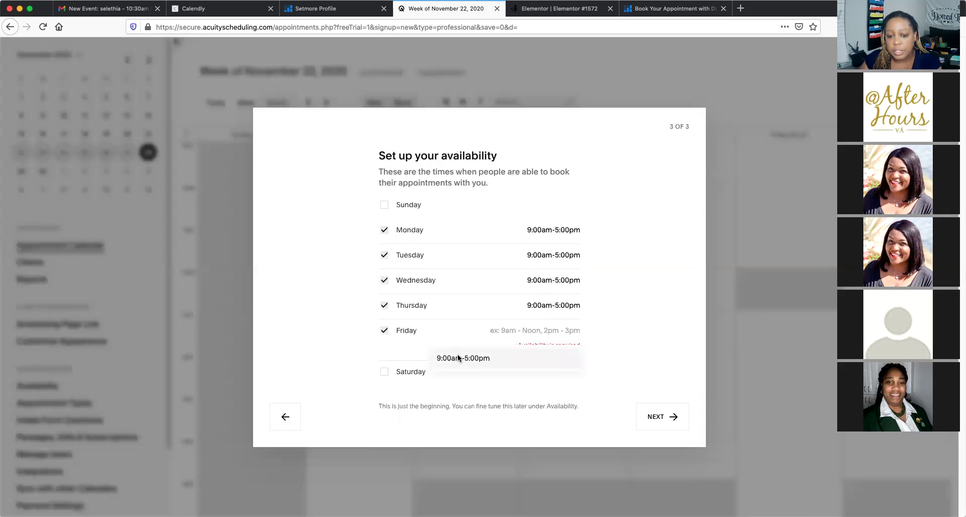
click(458, 356)
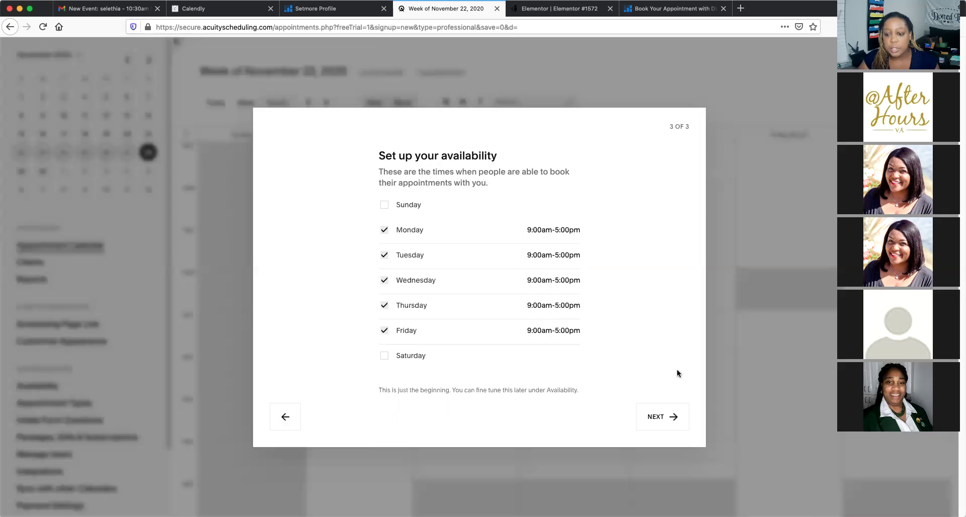
click(663, 420)
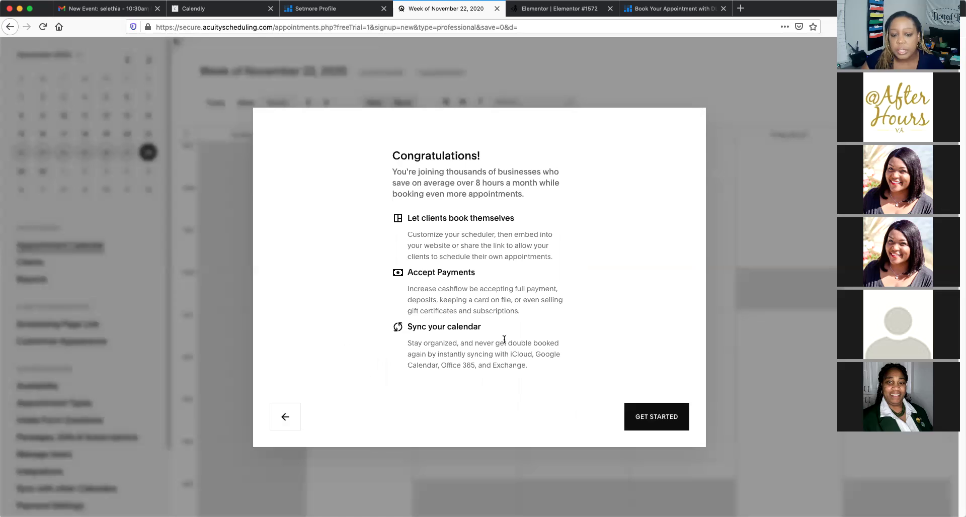
Leave the welcome screen, check the Monday–Friday hours on Availability, then return to the weekly calendar
click(665, 416)
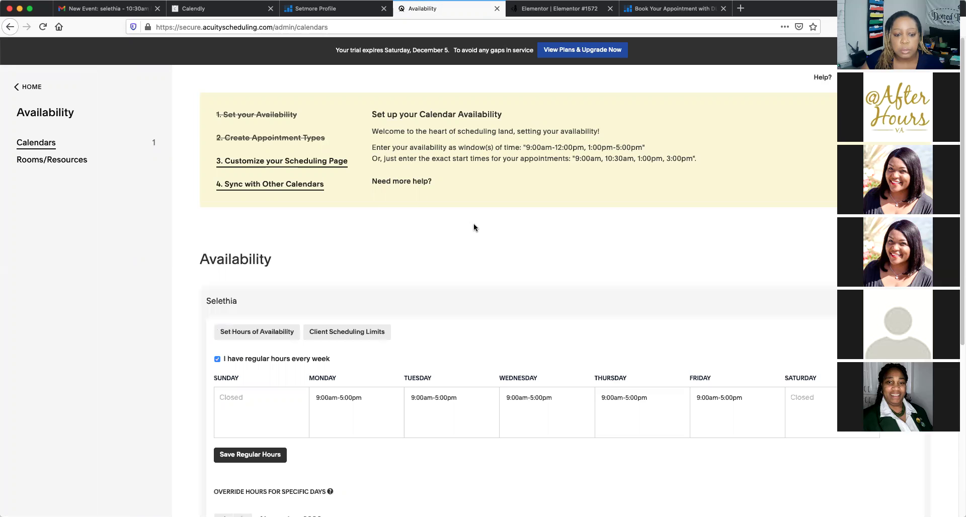
scroll(472, 224, down, 2)
scroll(474, 225, down, 10)
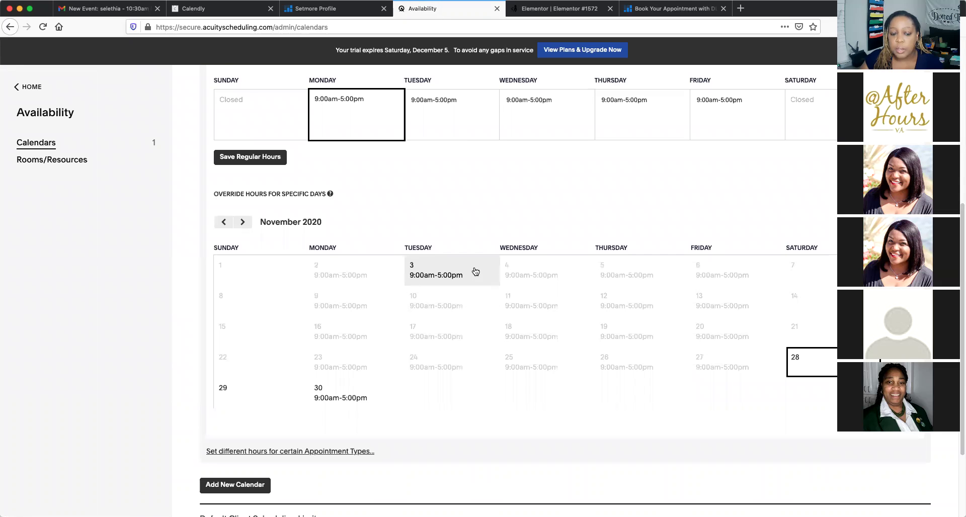
scroll(475, 272, down, 2)
scroll(476, 272, down, 2)
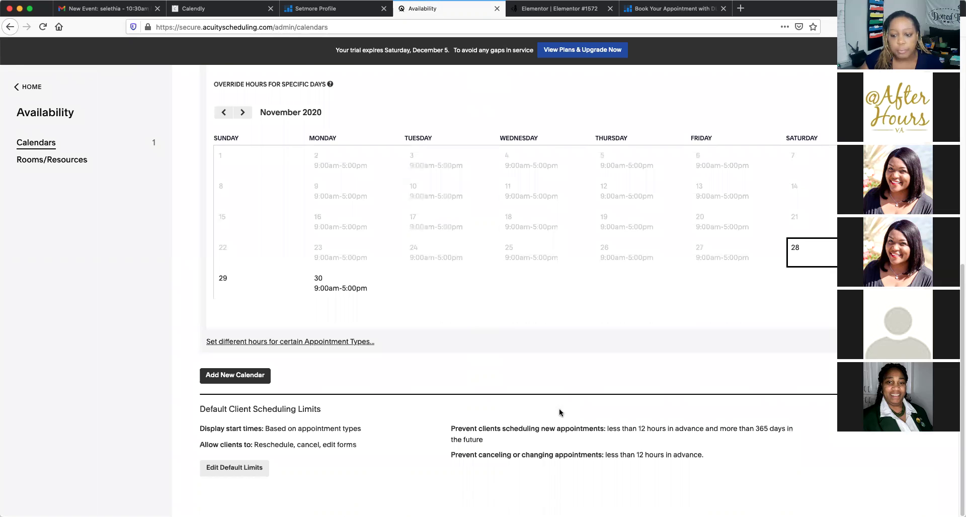
scroll(439, 208, up, 12)
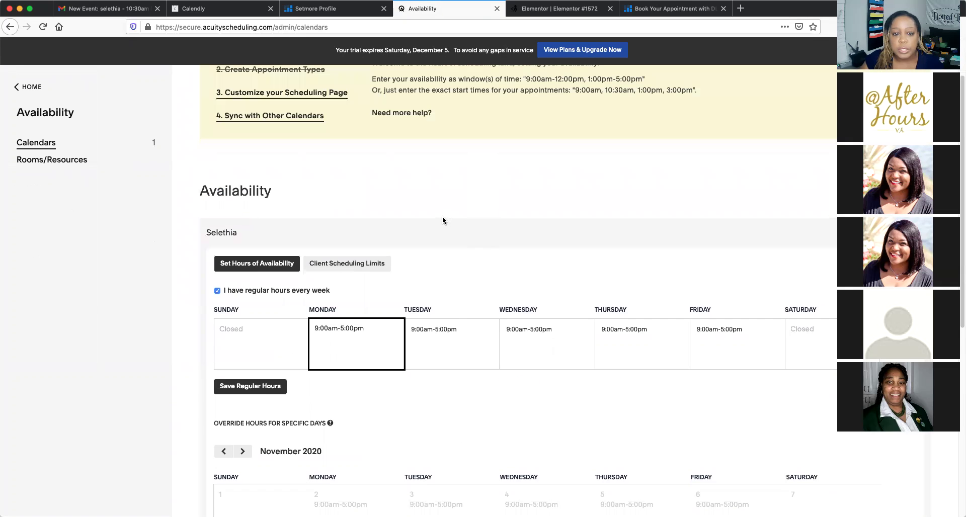
scroll(443, 219, up, 1)
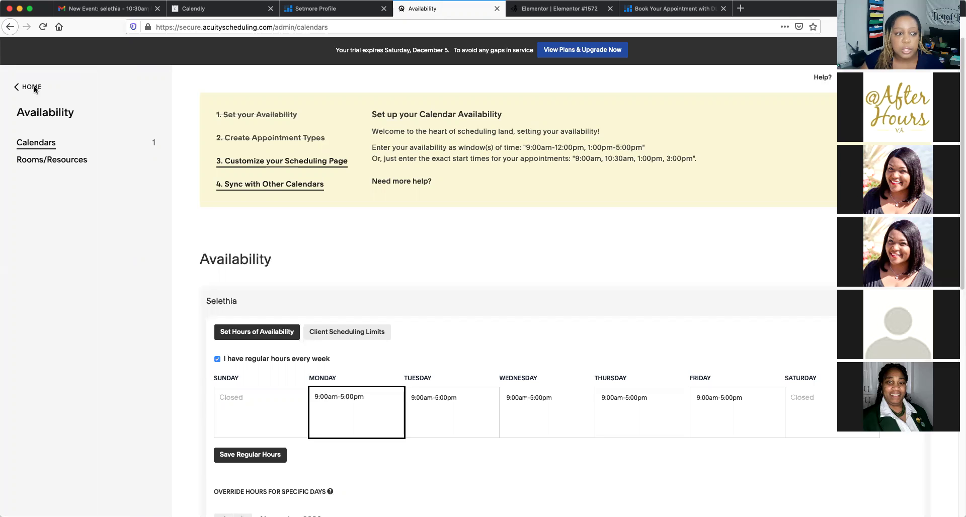
click(16, 88)
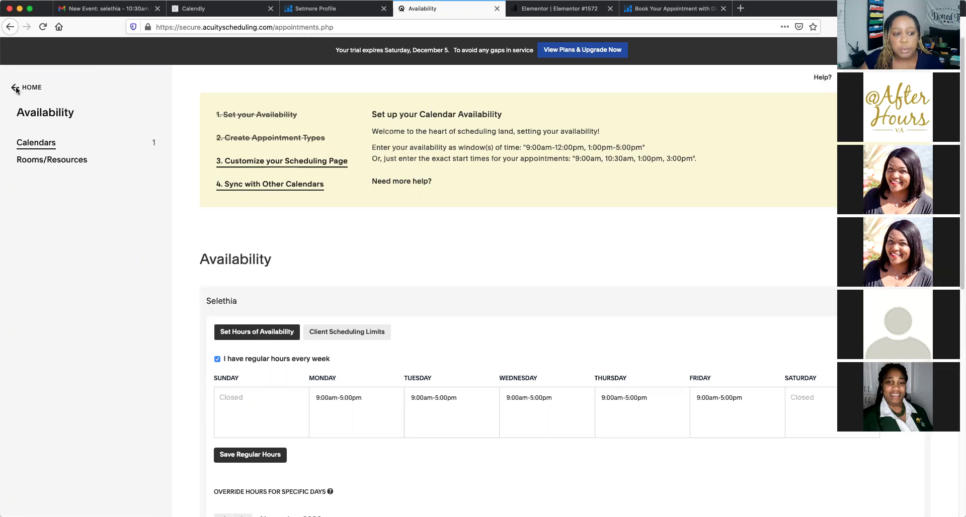
scroll(105, 260, down, 3)
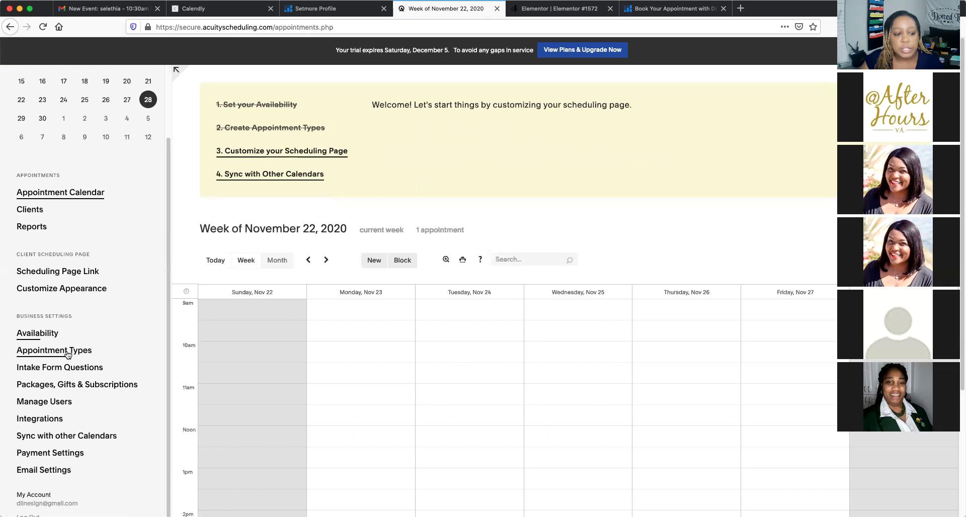
Go to Appointment Types and start a New Type of Service form
click(68, 352)
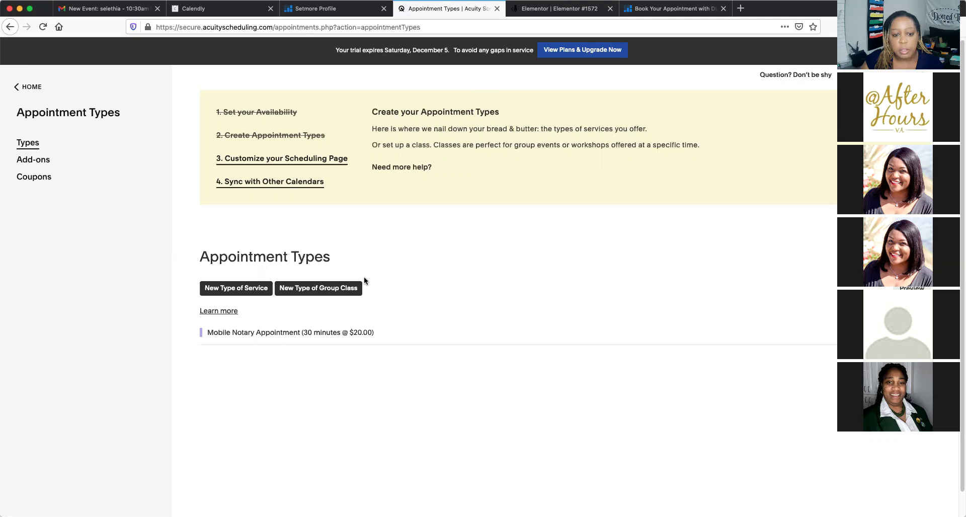
scroll(364, 277, down, 1)
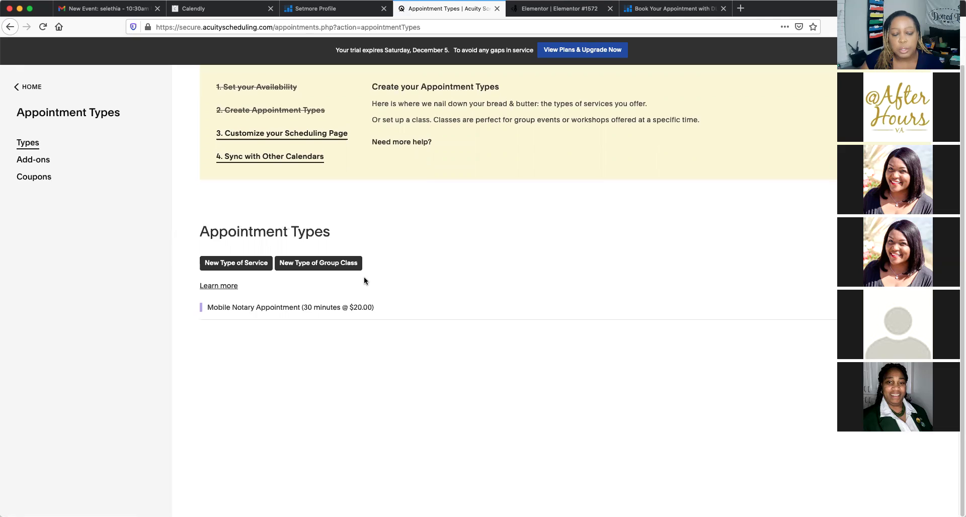
click(217, 266)
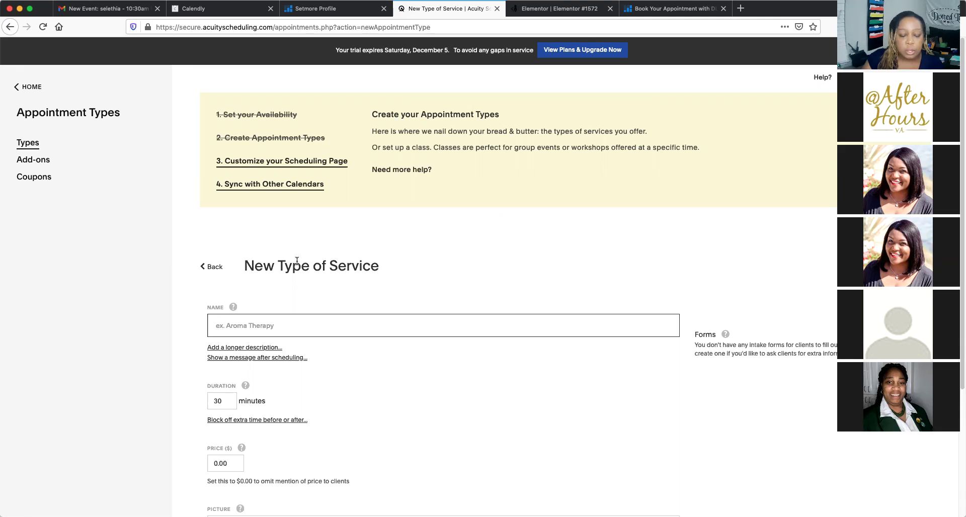
Name the new service MNA and set its price to 20.00
scroll(388, 290, down, 5)
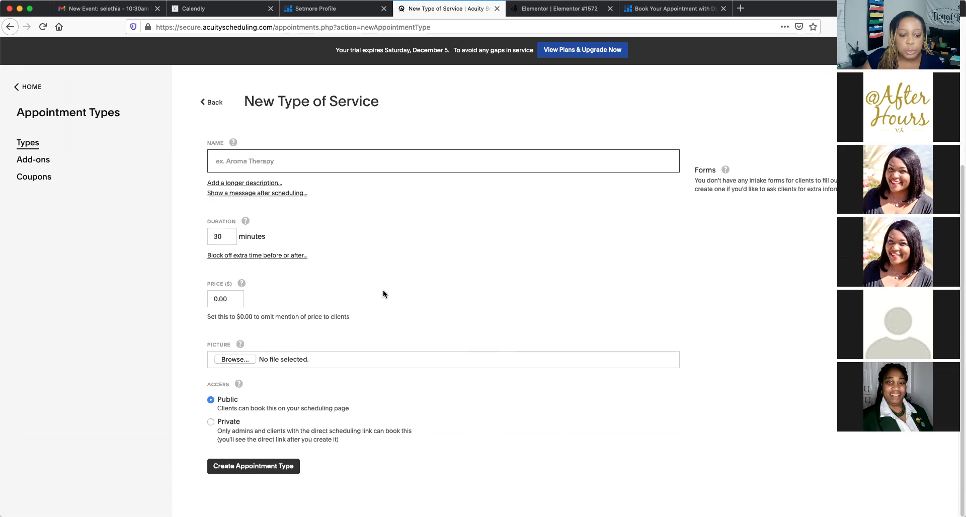
scroll(383, 290, up, 3)
scroll(243, 221, down, 3)
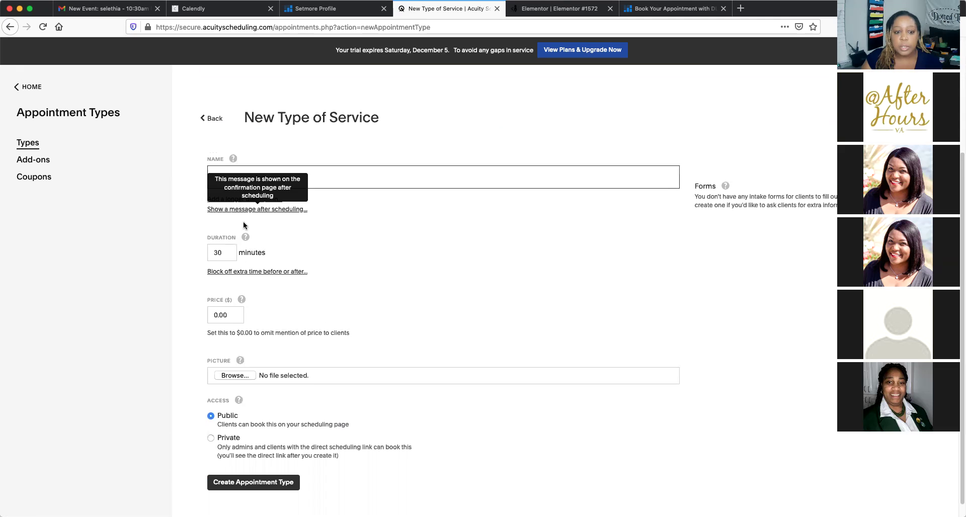
text(MNA)
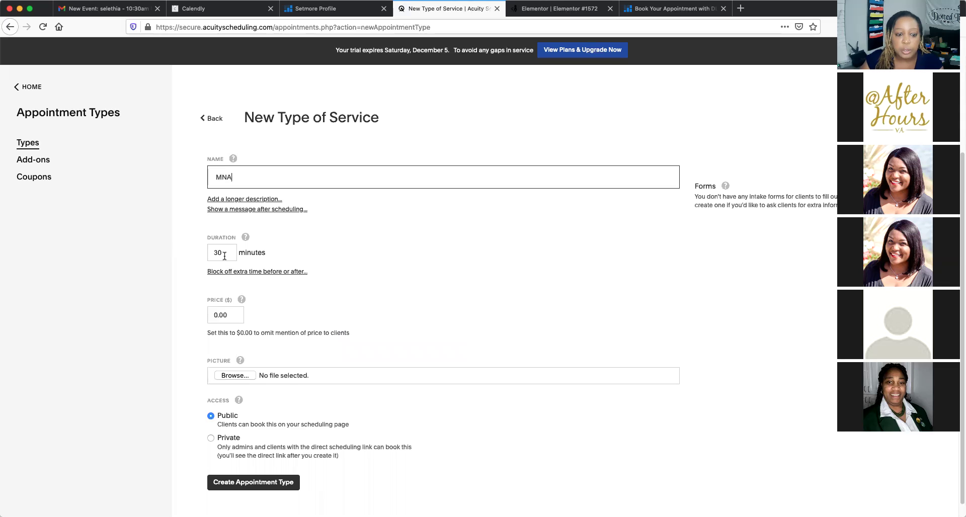
click(229, 315)
key(BackSpace)
key(BackSpace)
key(BackSpace)
text(20)
click(337, 279)
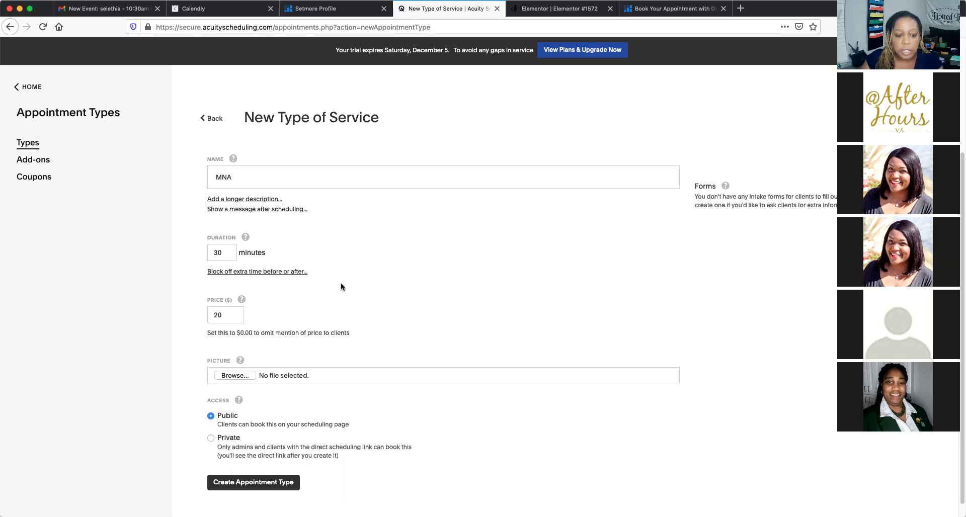
click(236, 313)
text(.00)
key(super+a)
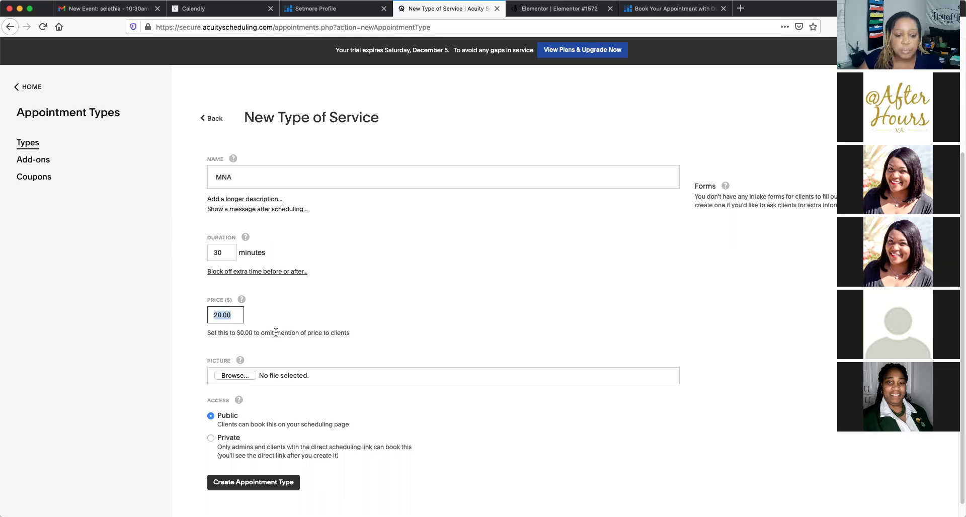
Save the MNA appointment type and return to the weekly calendar
scroll(280, 322, down, 1)
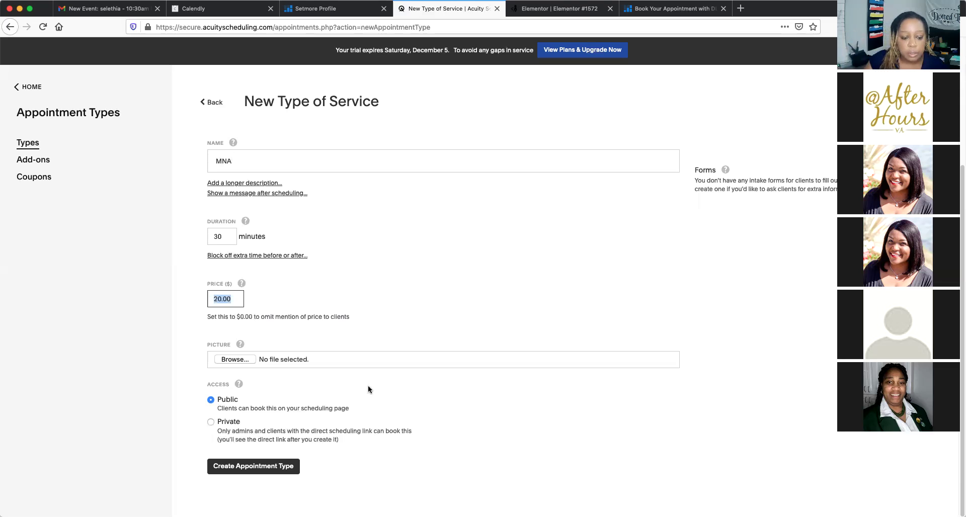
click(264, 473)
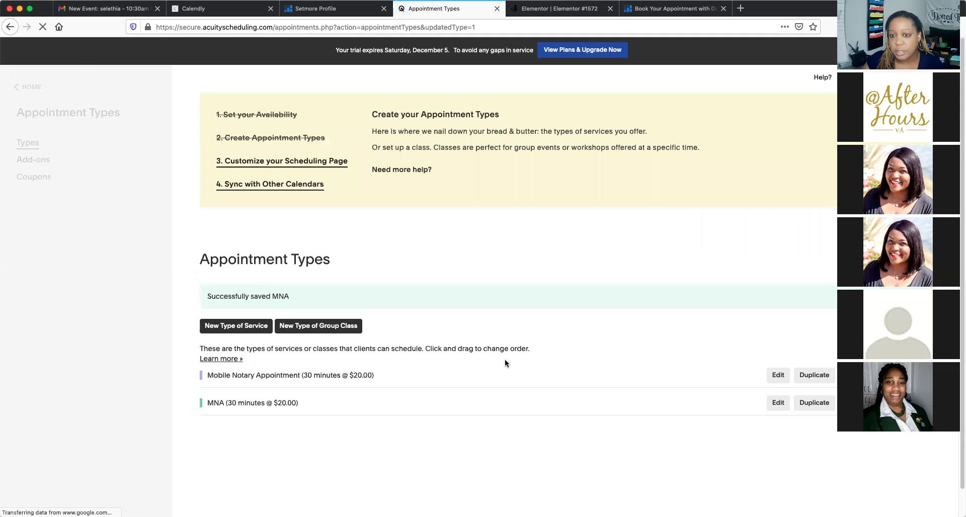
scroll(506, 363, down, 1)
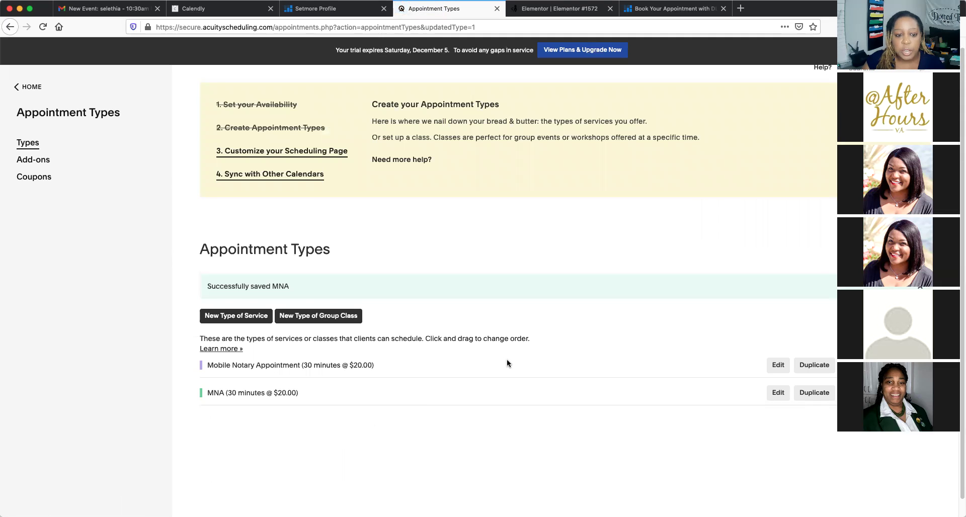
click(16, 89)
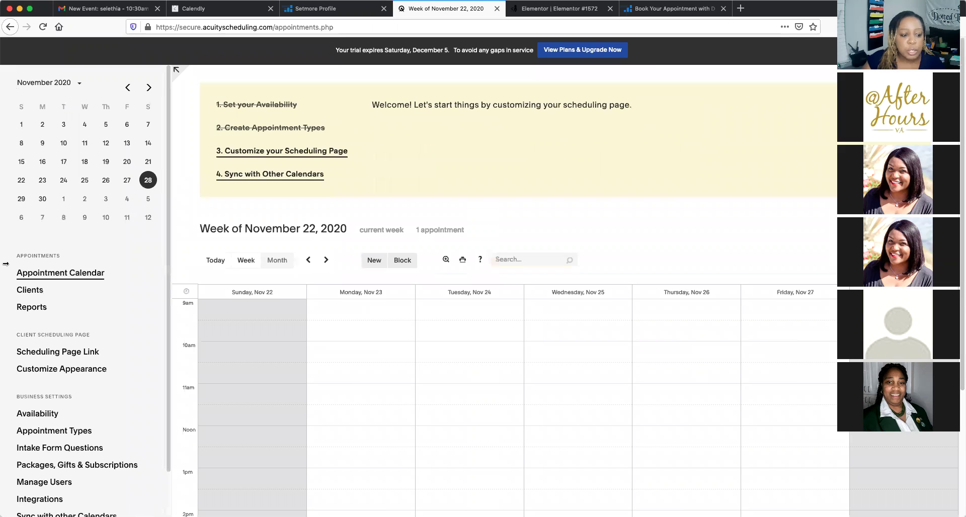
scroll(50, 382, down, 3)
Go through Intake Form Questions to Payment Settings and expand the Currency list
click(52, 387)
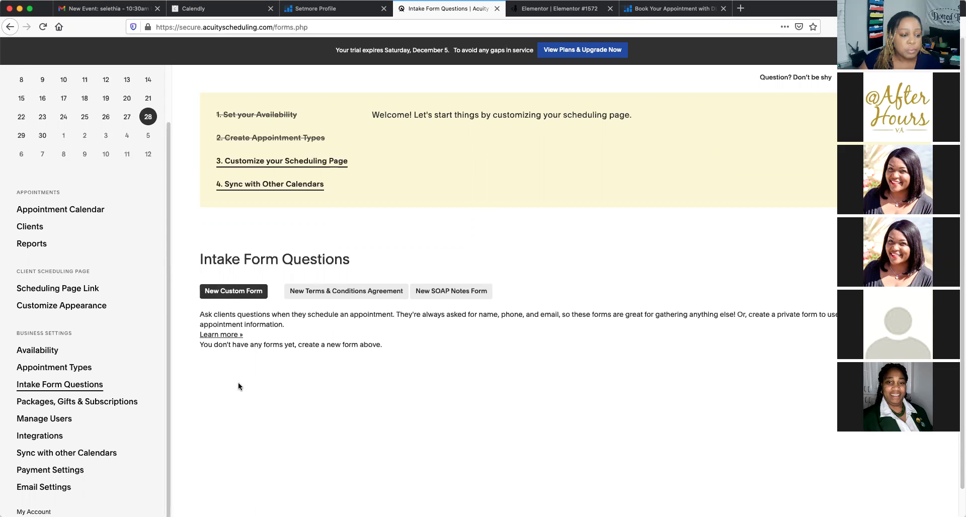
scroll(239, 386, down, 1)
scroll(71, 455, down, 1)
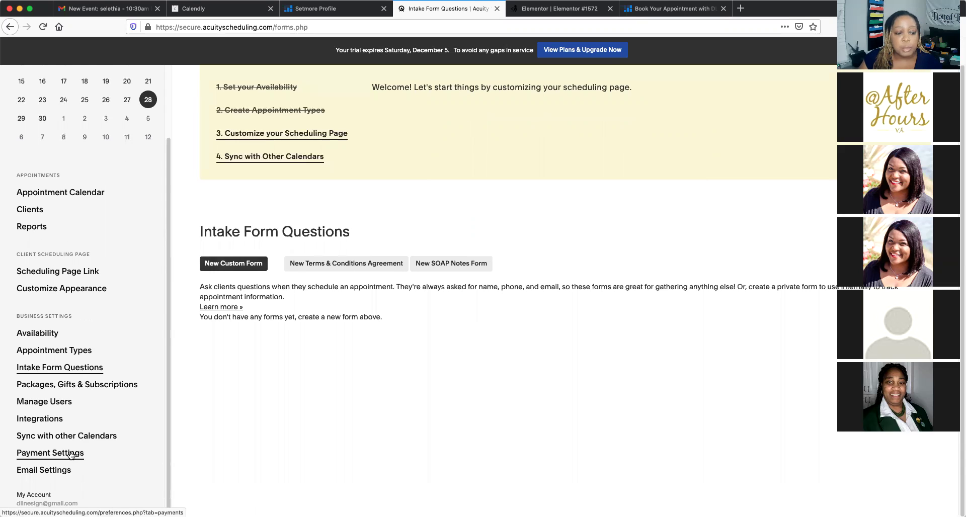
click(70, 454)
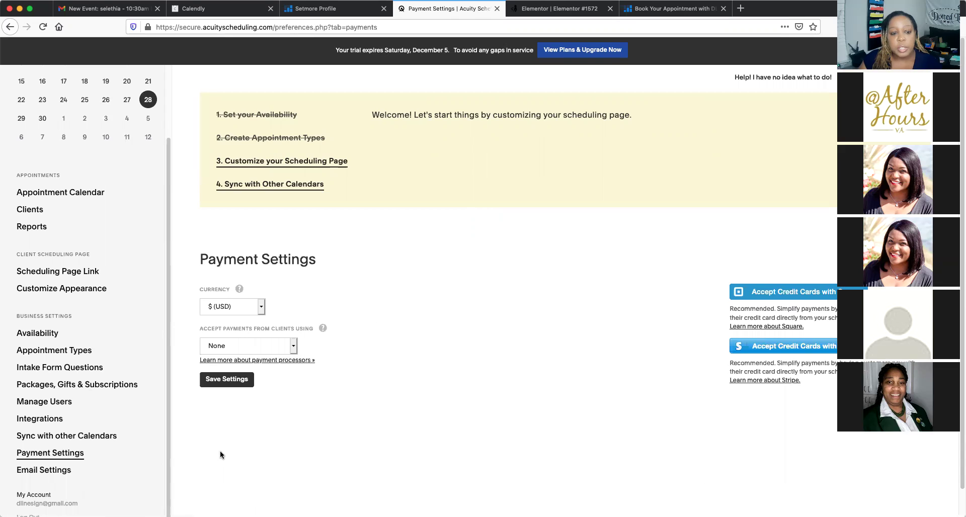
click(262, 308)
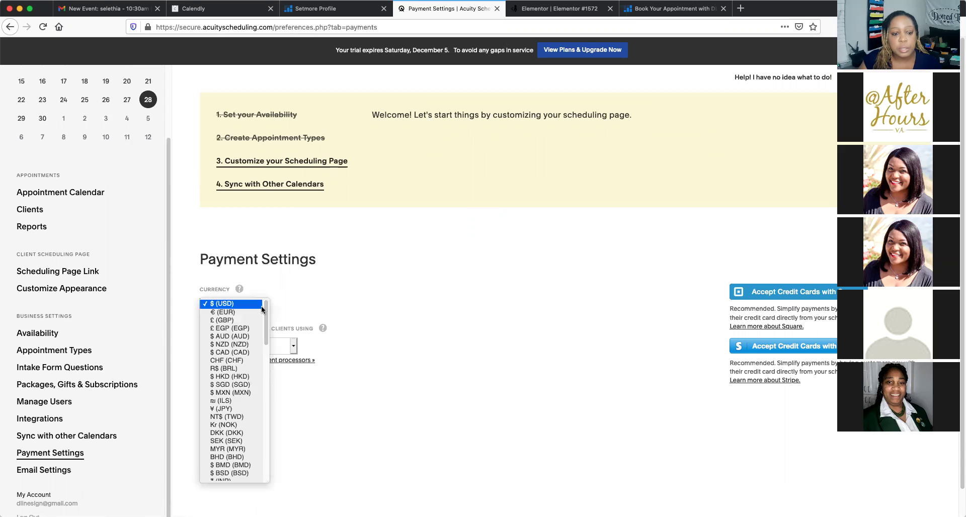
Keep US dollars as the currency and choose Square as the payment processor
click(262, 308)
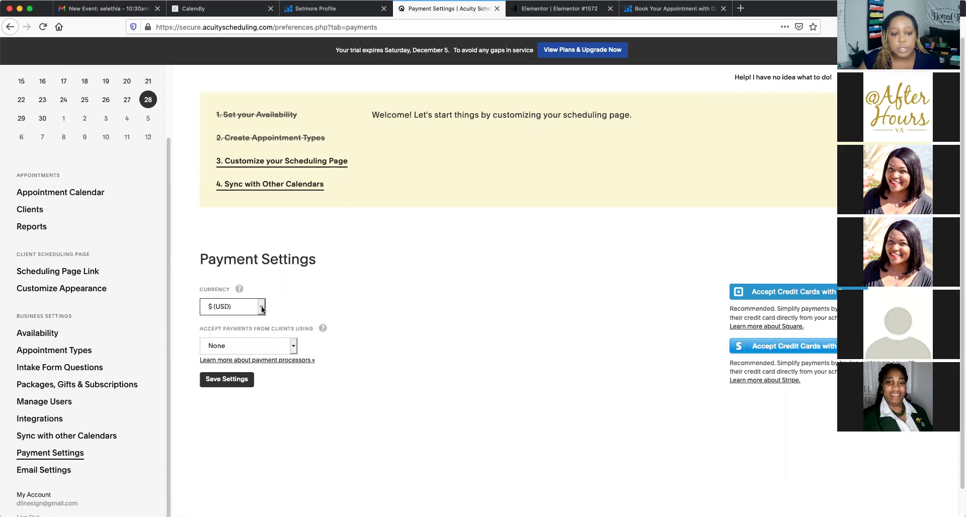
click(293, 346)
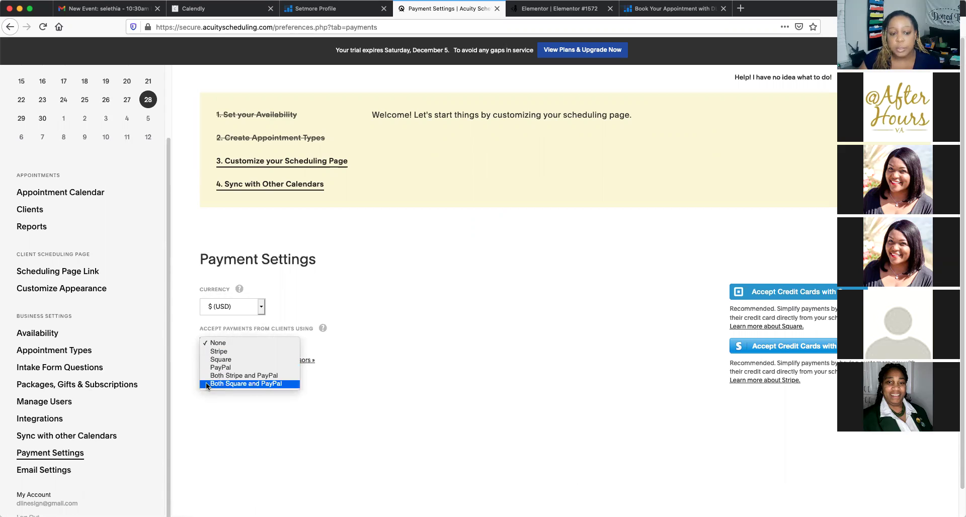
click(218, 359)
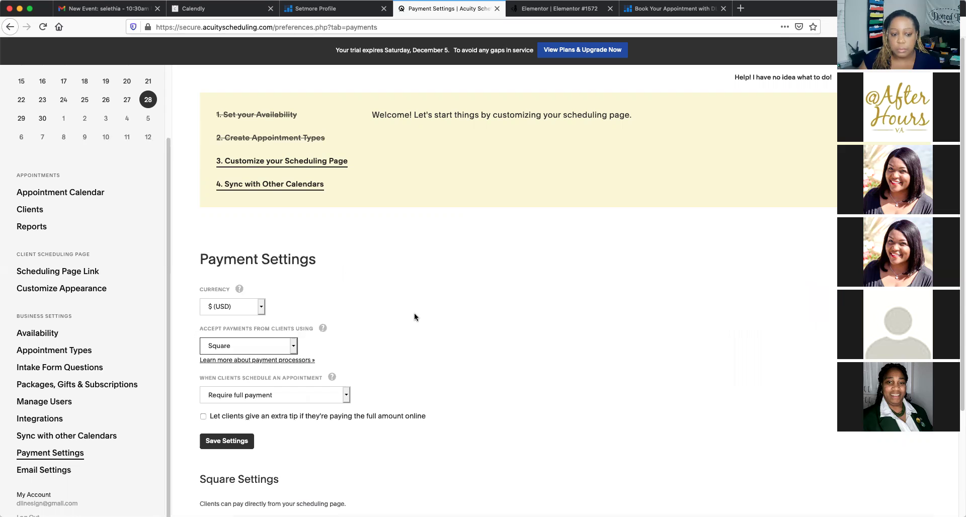
Set 'When clients schedule' to Require full payment
scroll(414, 315, down, 4)
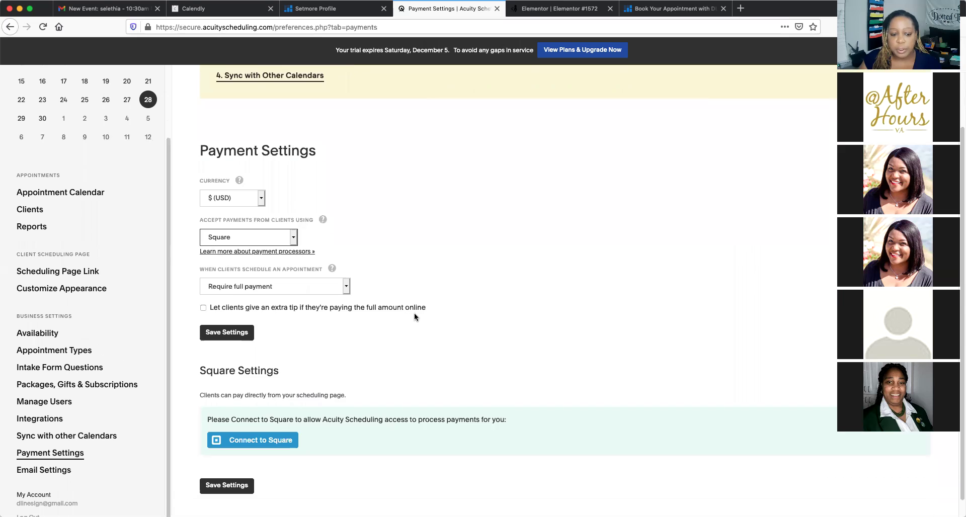
scroll(372, 434, down, 1)
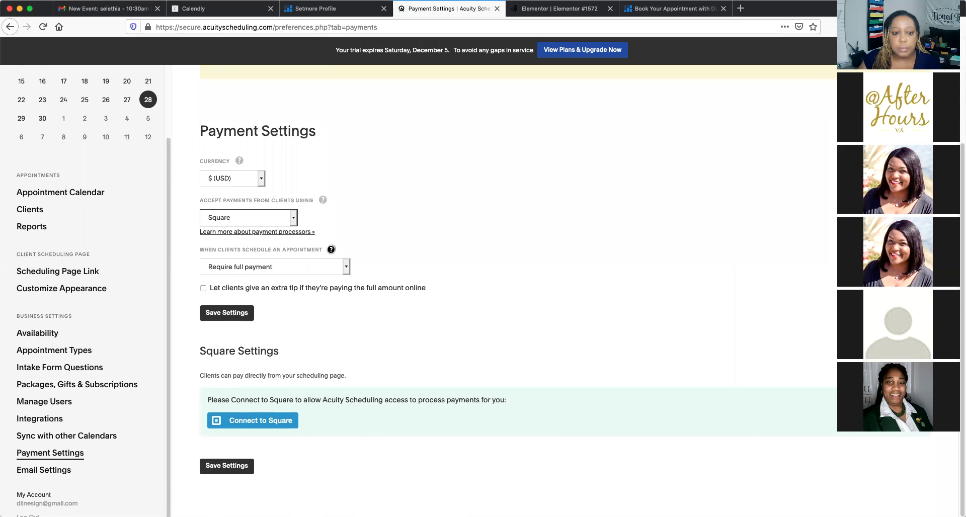
mouse_move(331, 249)
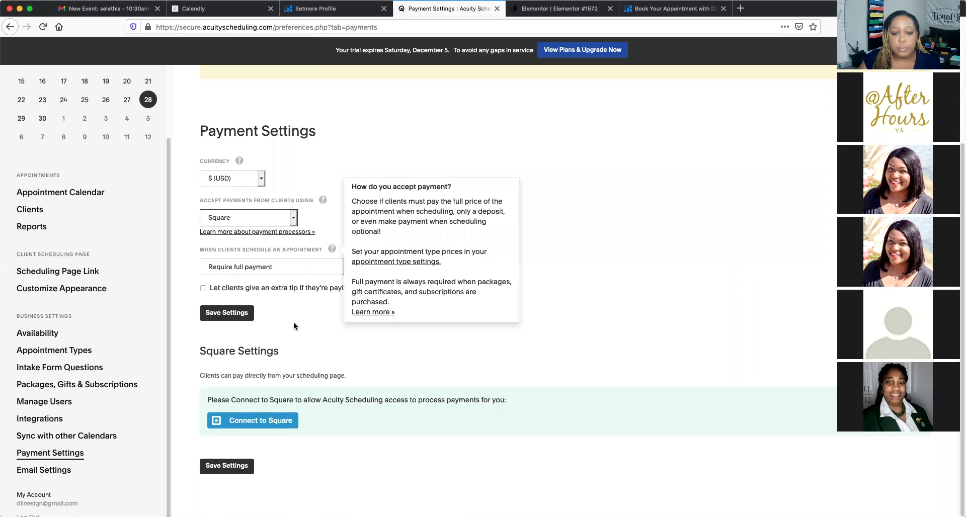
click(348, 264)
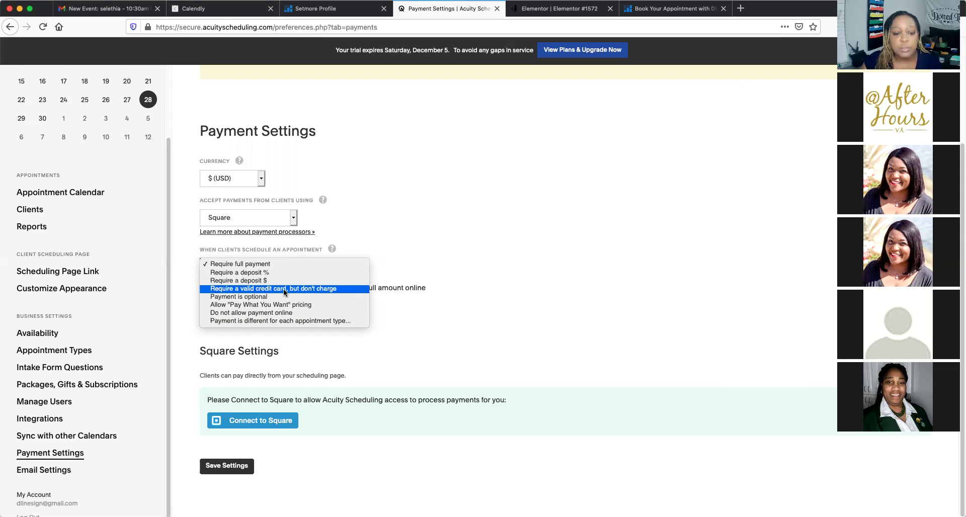
click(391, 232)
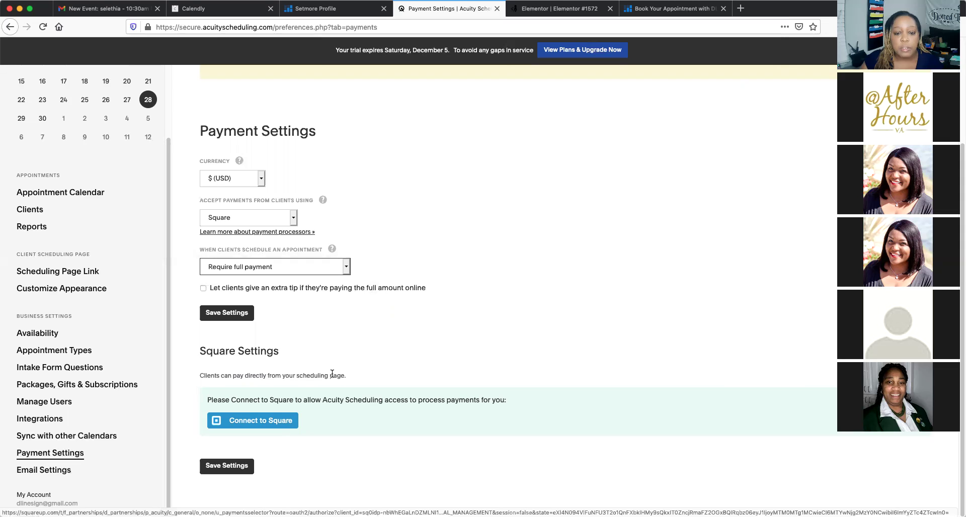
Look over the Square payment and tip settings, then switch to Setmore's Apps & Integrations page
scroll(331, 373, up, 1)
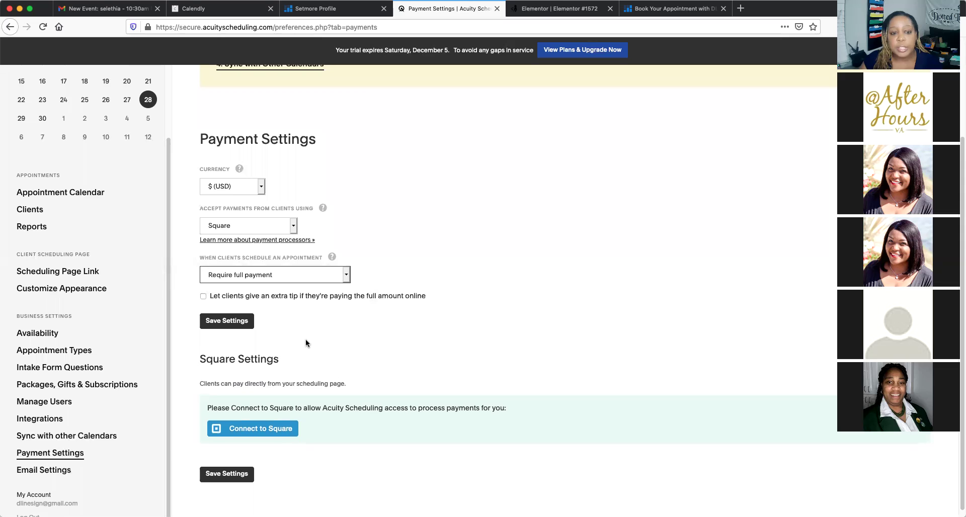
scroll(306, 341, up, 1)
scroll(306, 341, down, 2)
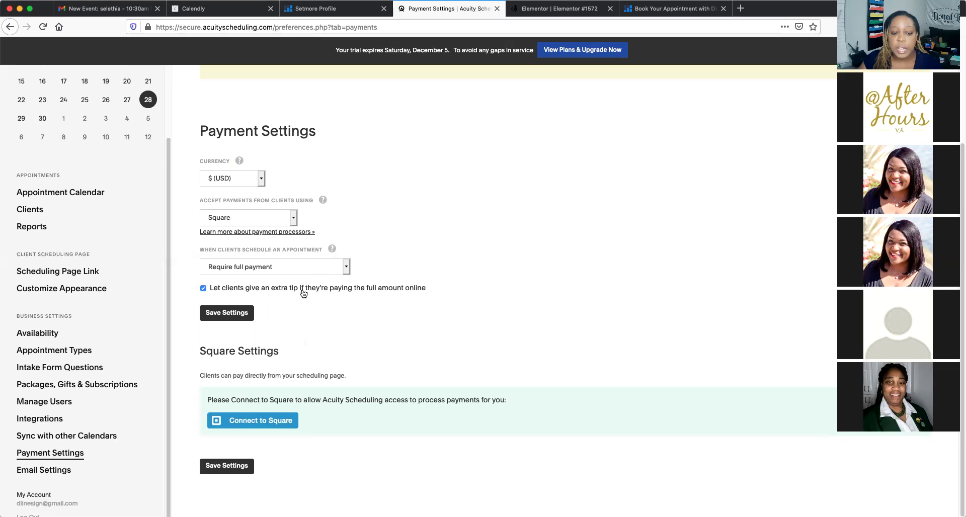
scroll(297, 299, up, 2)
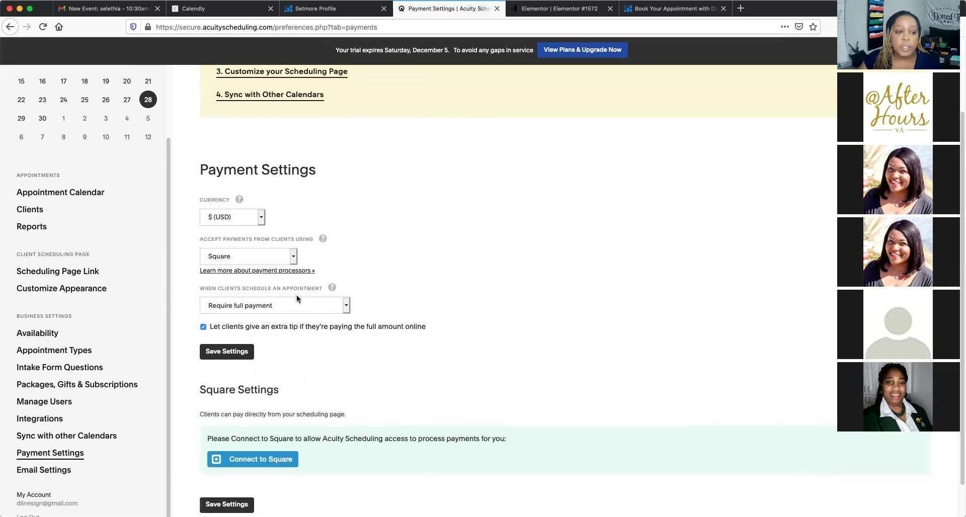
scroll(297, 299, down, 1)
scroll(297, 299, down, 1)
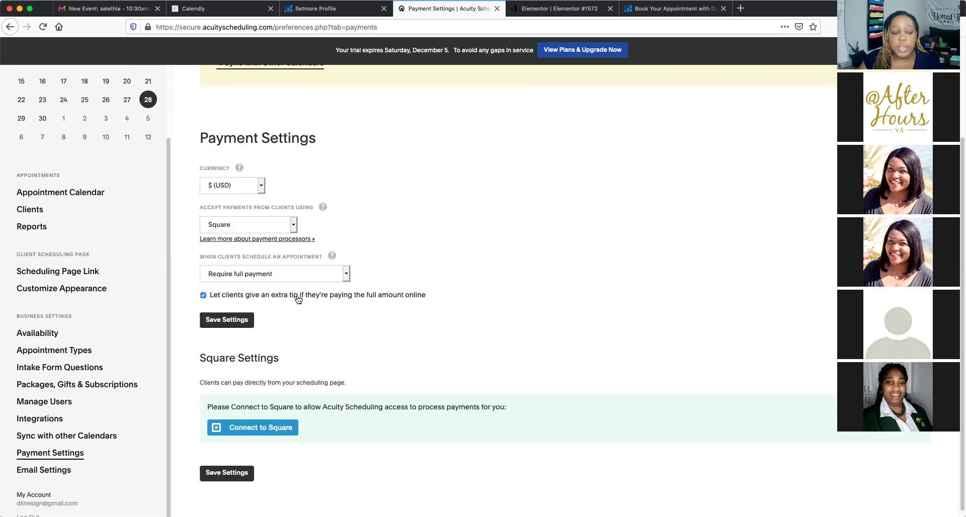
scroll(297, 299, down, 1)
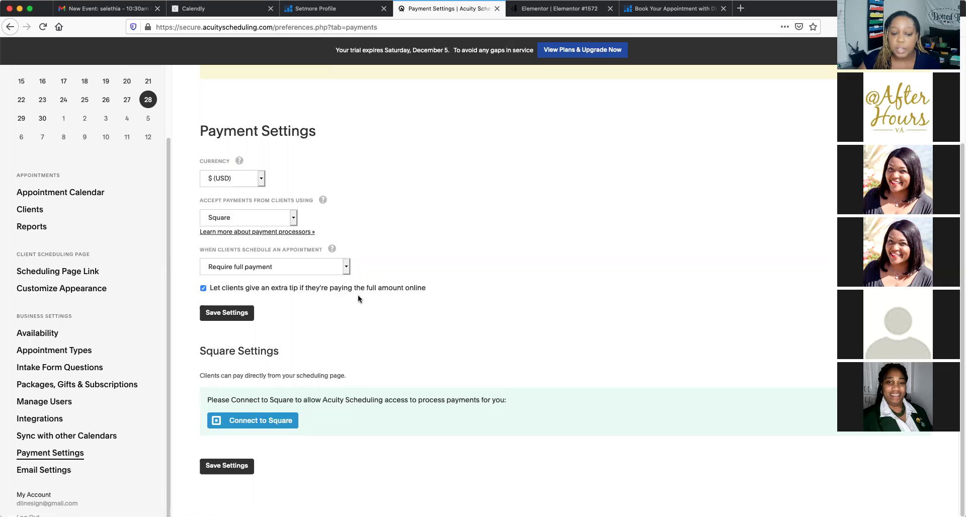
scroll(397, 244, up, 4)
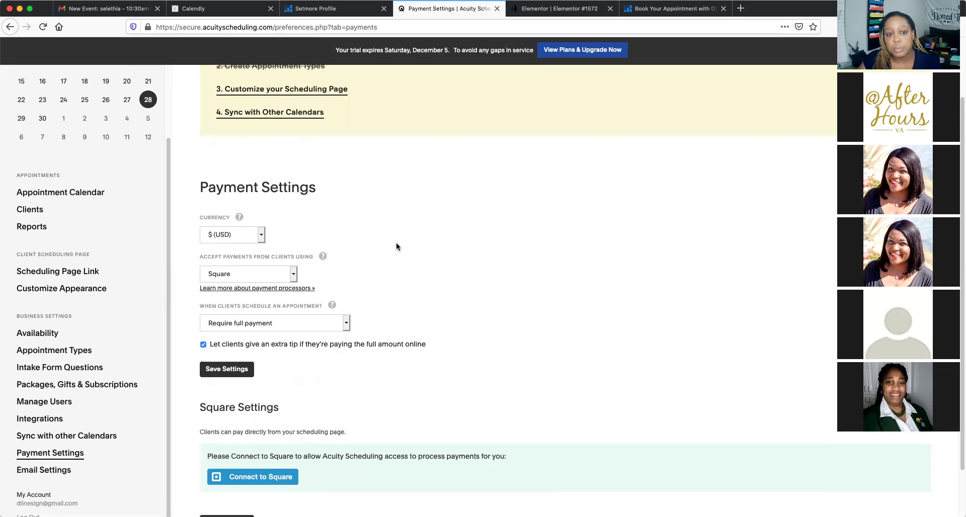
scroll(397, 245, up, 1)
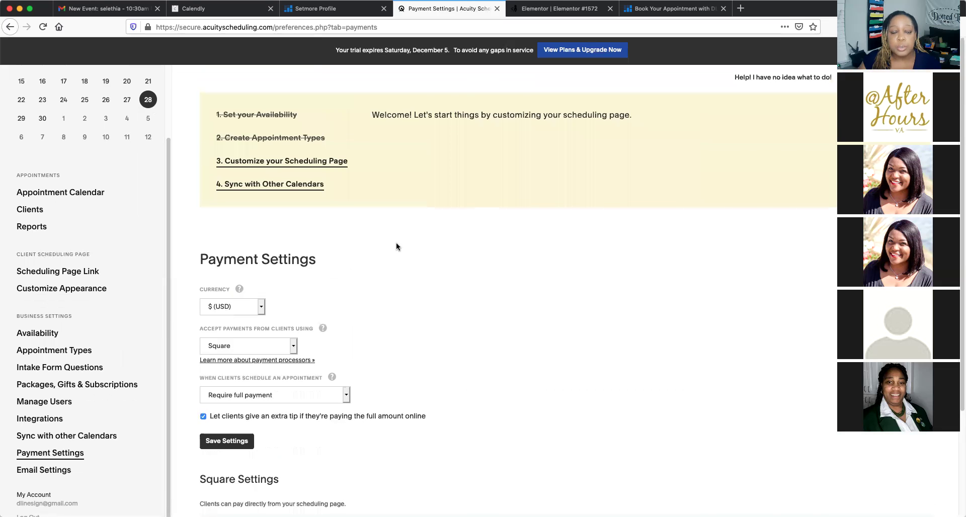
scroll(396, 247, down, 4)
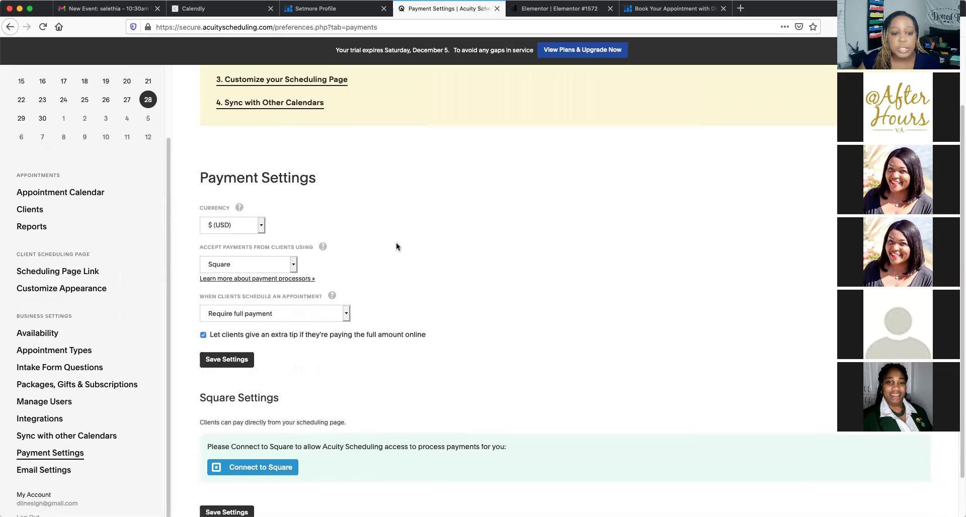
scroll(396, 242, down, 1)
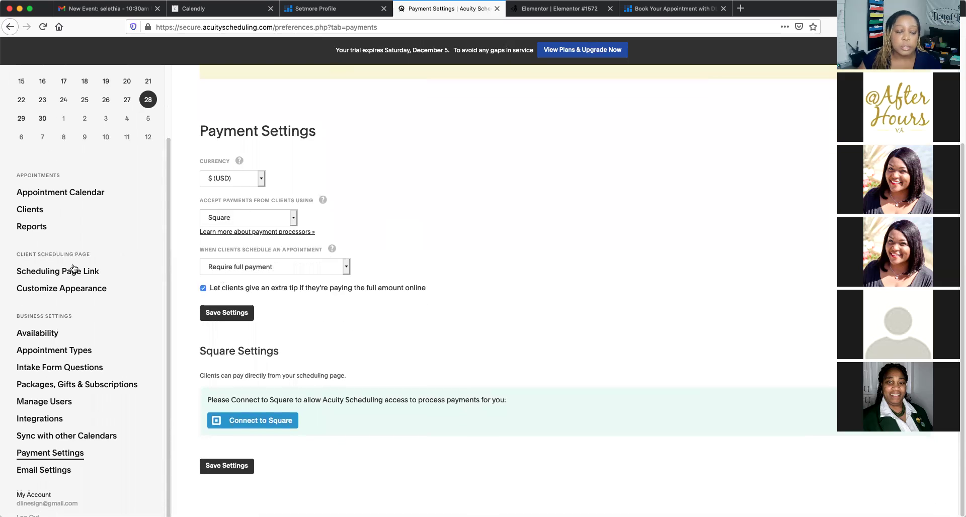
scroll(265, 262, up, 3)
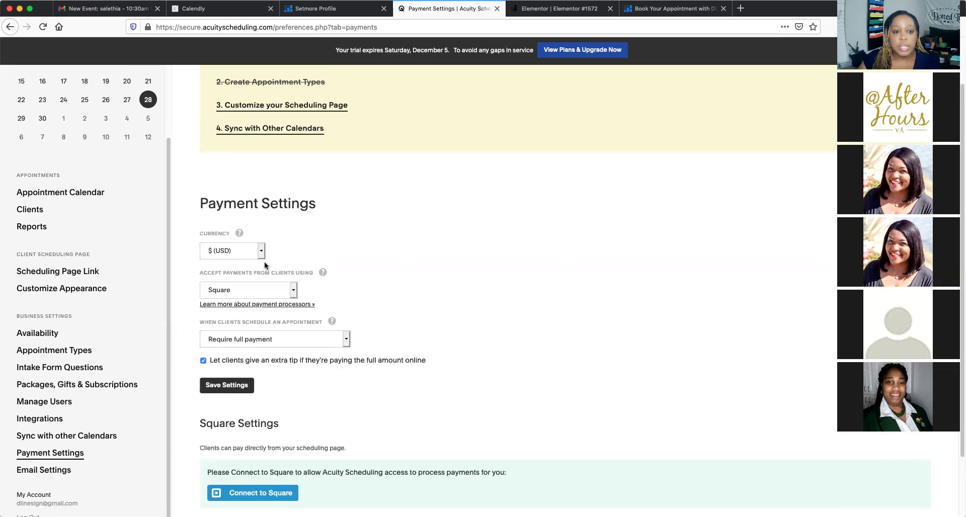
scroll(265, 262, up, 2)
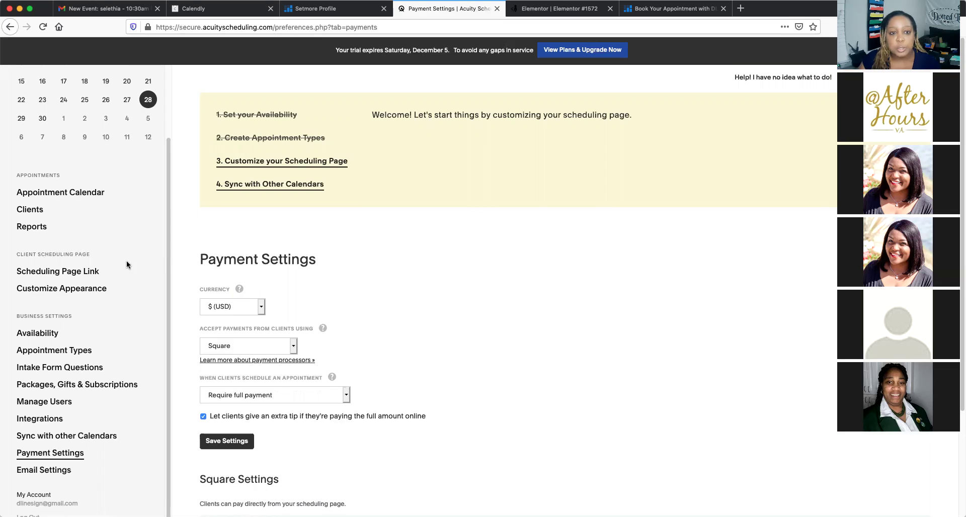
click(327, 10)
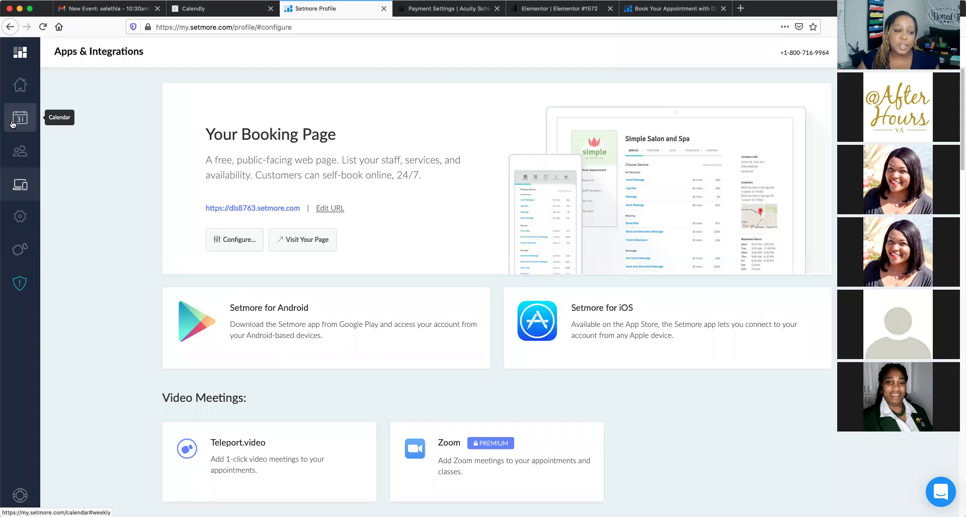
Scroll through the Setmore weekly calendar to review the scheduled week
click(13, 124)
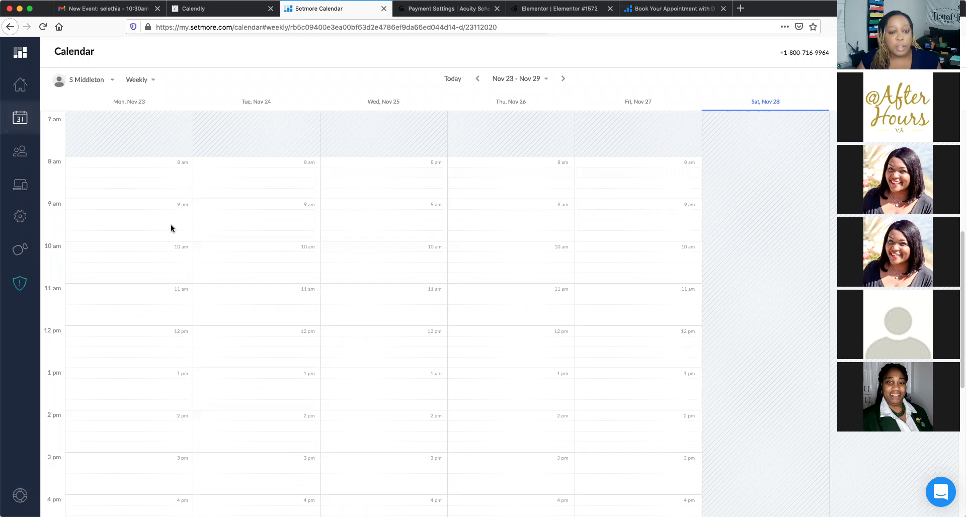
scroll(171, 229, down, 2)
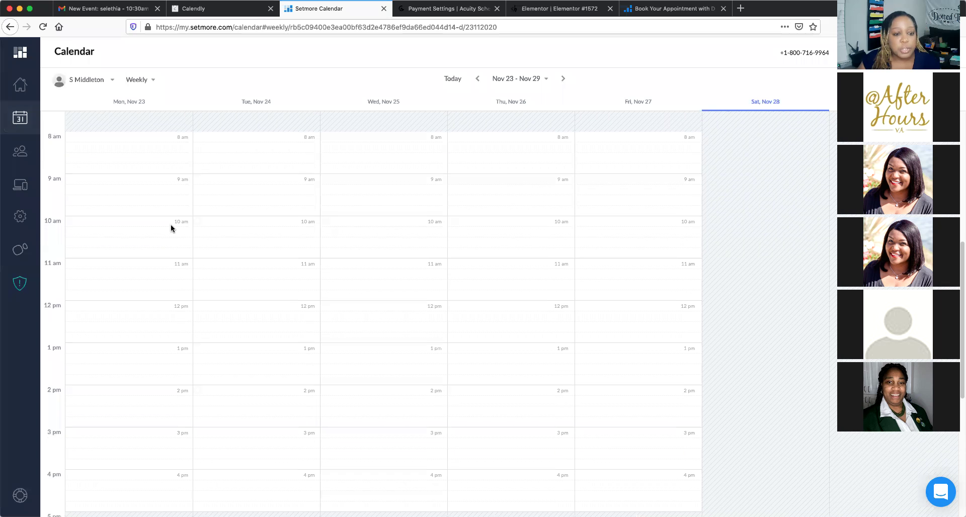
scroll(171, 228, down, 3)
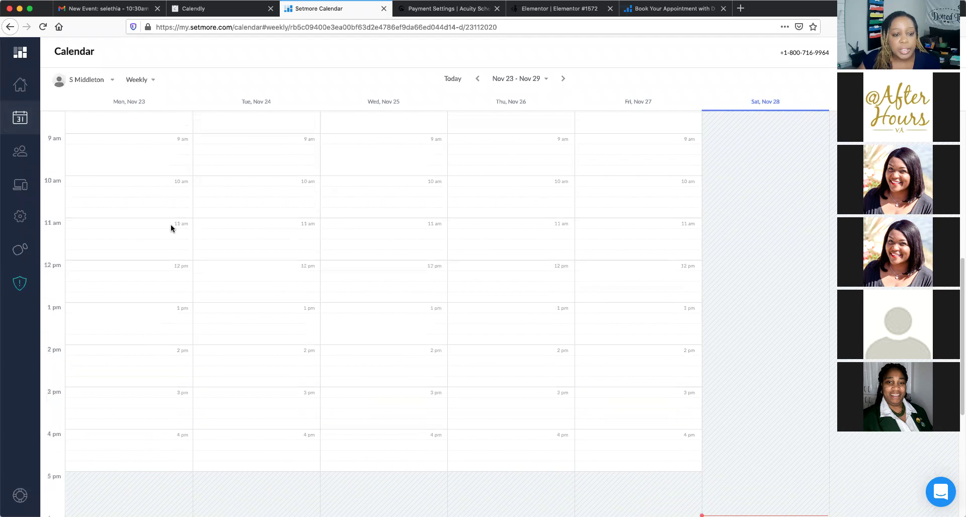
scroll(171, 228, up, 2)
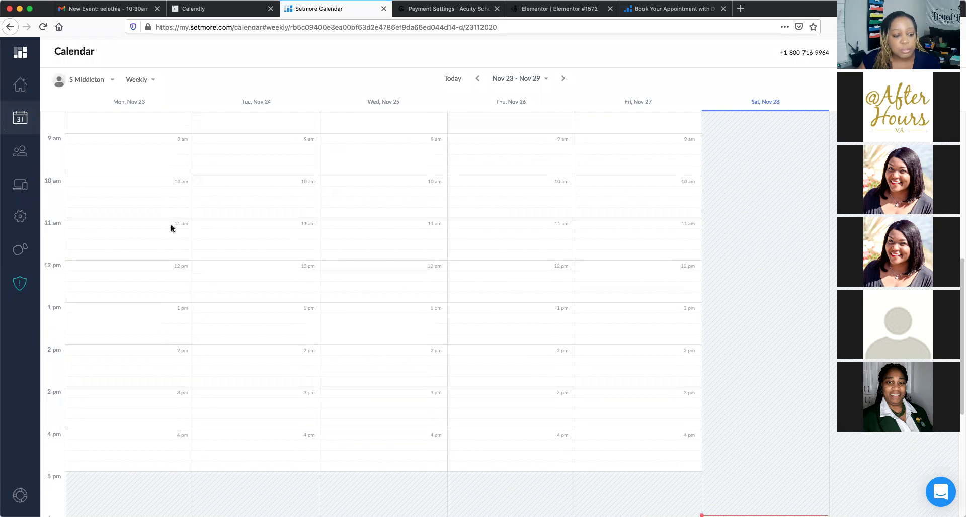
scroll(171, 228, up, 1)
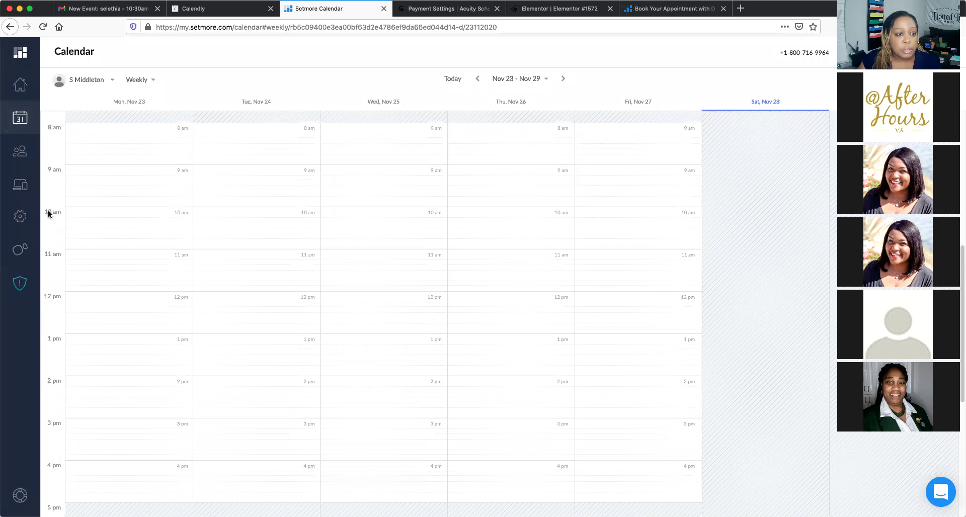
Review the Setmore Apps & Integrations booking page details, then move on to Calendly's Event Types
click(17, 188)
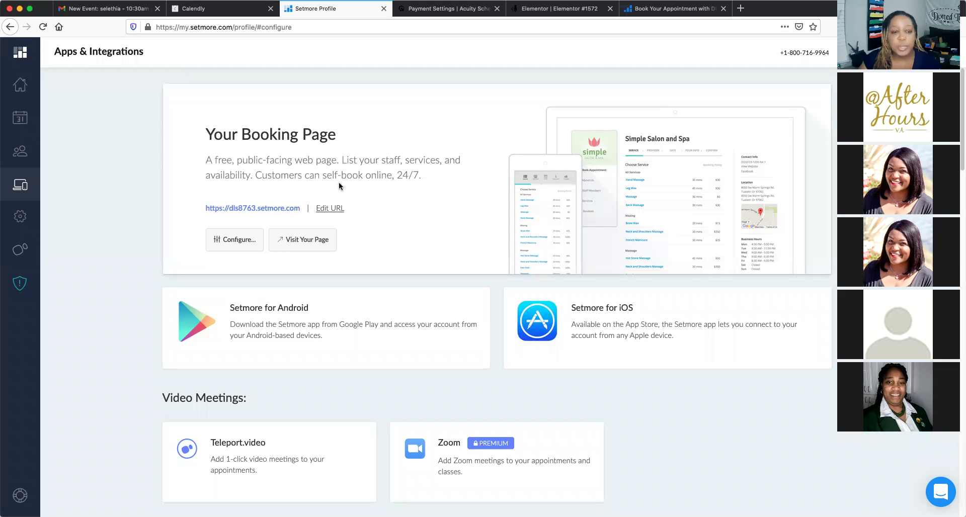
scroll(339, 186, down, 2)
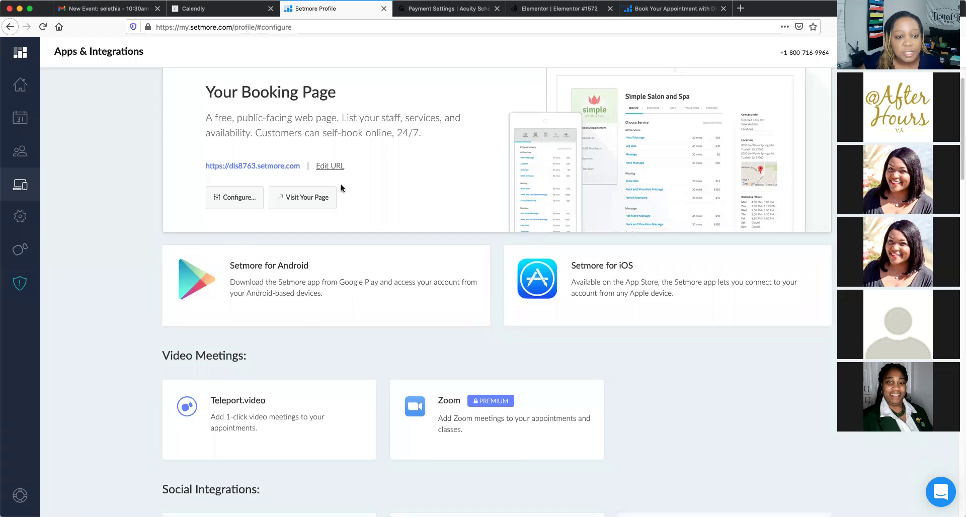
scroll(341, 188, down, 3)
scroll(341, 188, up, 5)
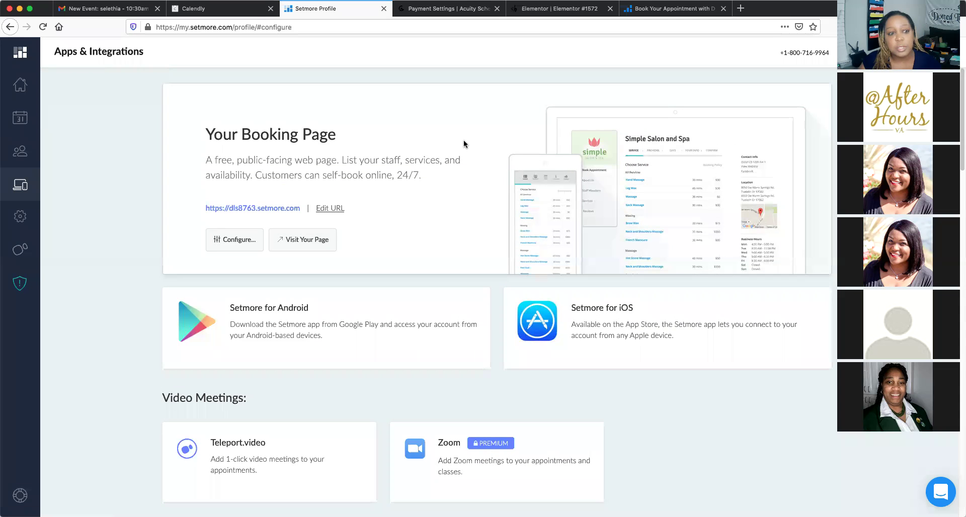
click(223, 15)
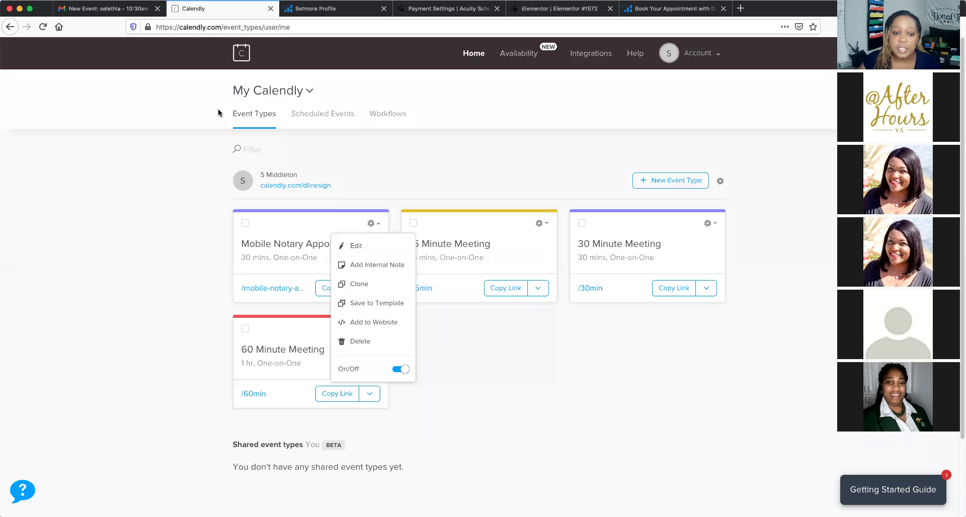
Go back through Setmore to Acuity's Payment Settings and review the Square payment, full-payment and tip options
click(332, 9)
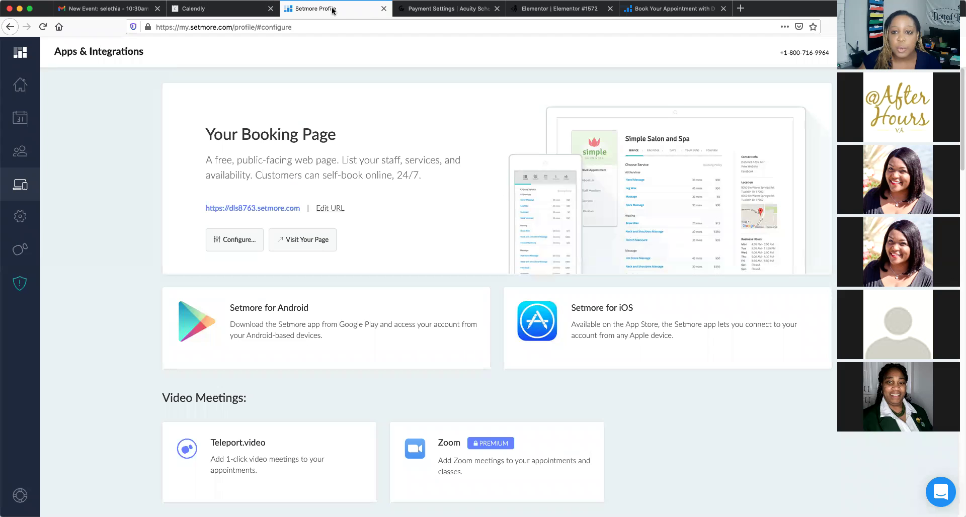
click(446, 13)
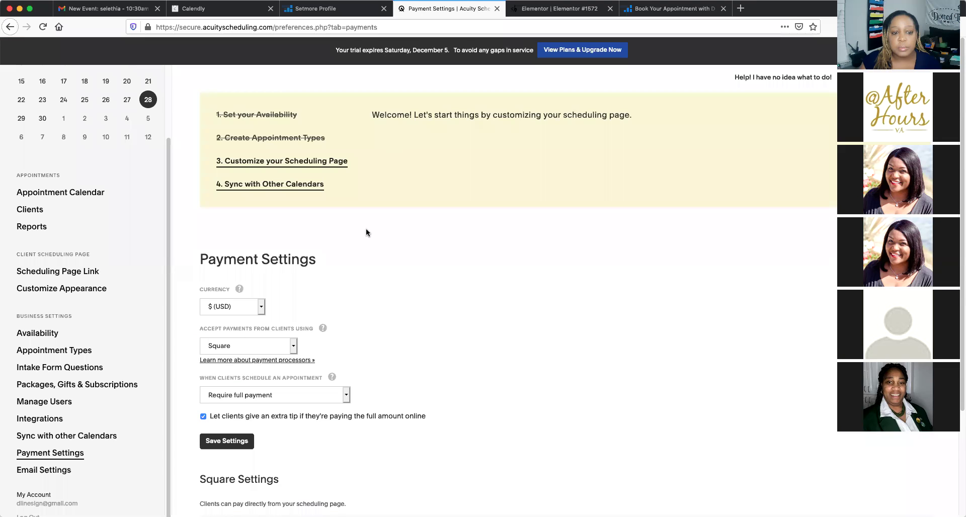
scroll(366, 229, down, 1)
scroll(366, 232, down, 5)
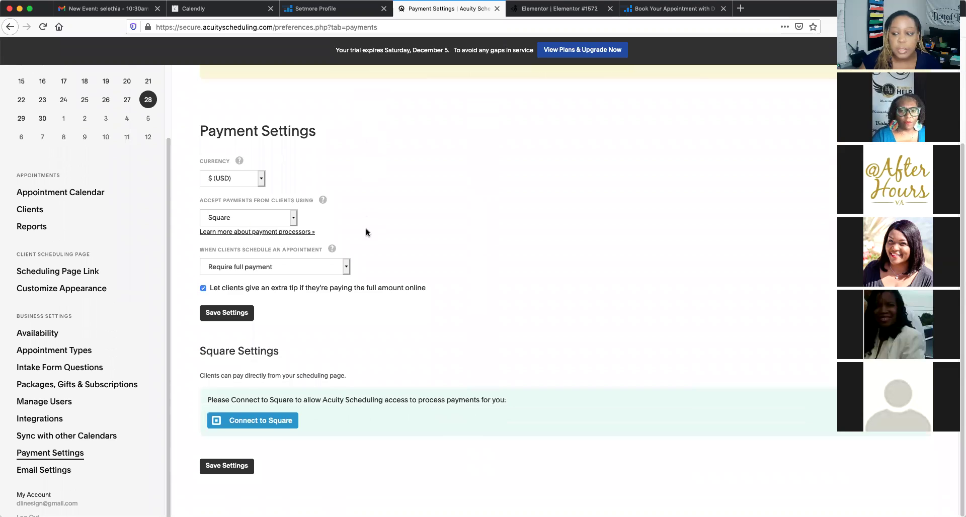
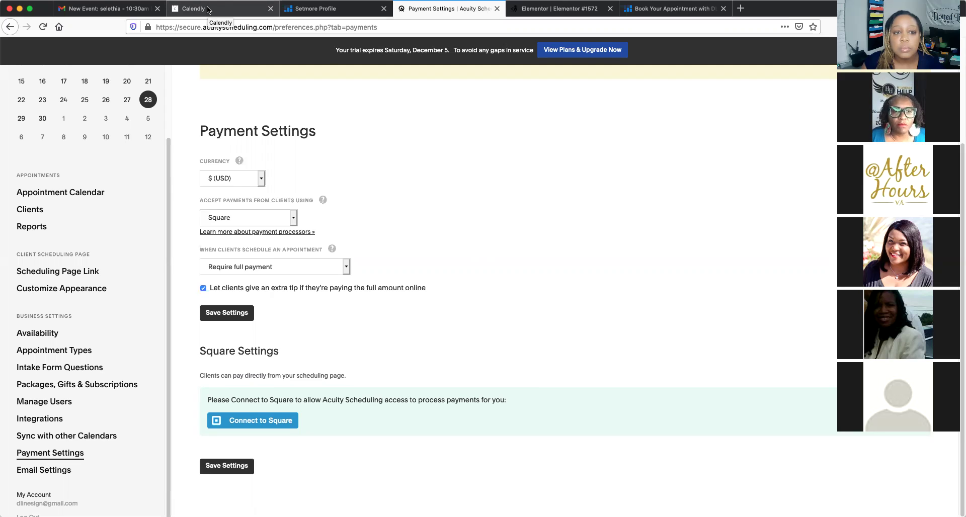
Open Calendly's Integrations page and scroll through cards from Zoom, Stripe and PayPal to Calendar Connections
click(208, 10)
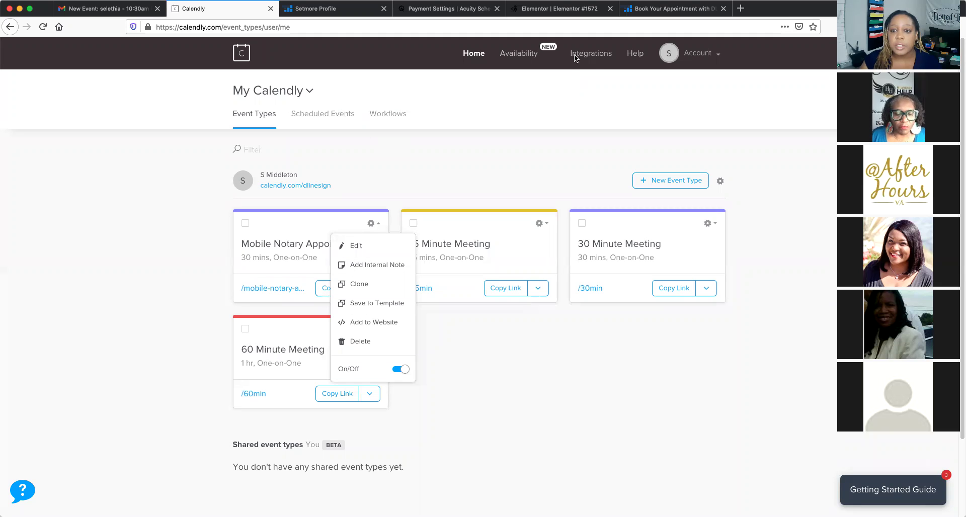
click(593, 56)
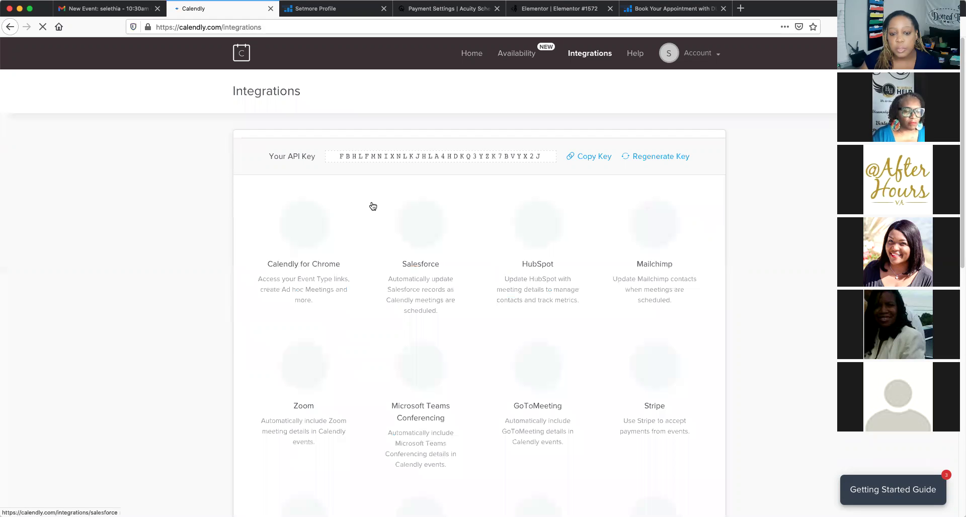
scroll(335, 305, down, 3)
scroll(334, 305, down, 3)
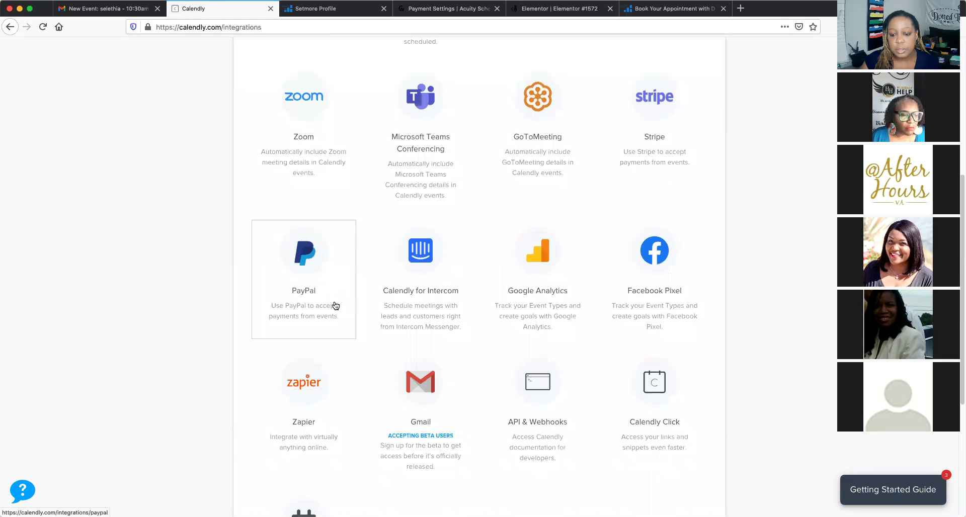
scroll(335, 305, down, 2)
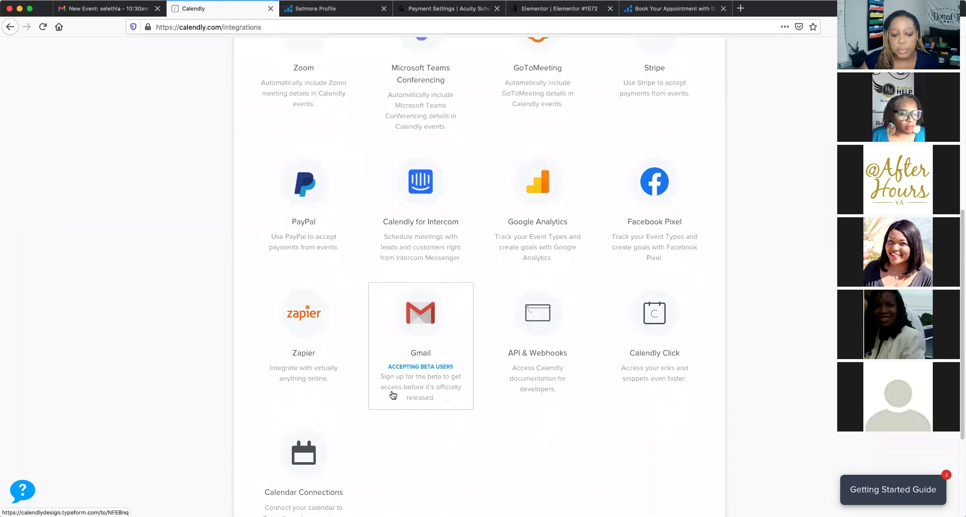
scroll(393, 395, down, 3)
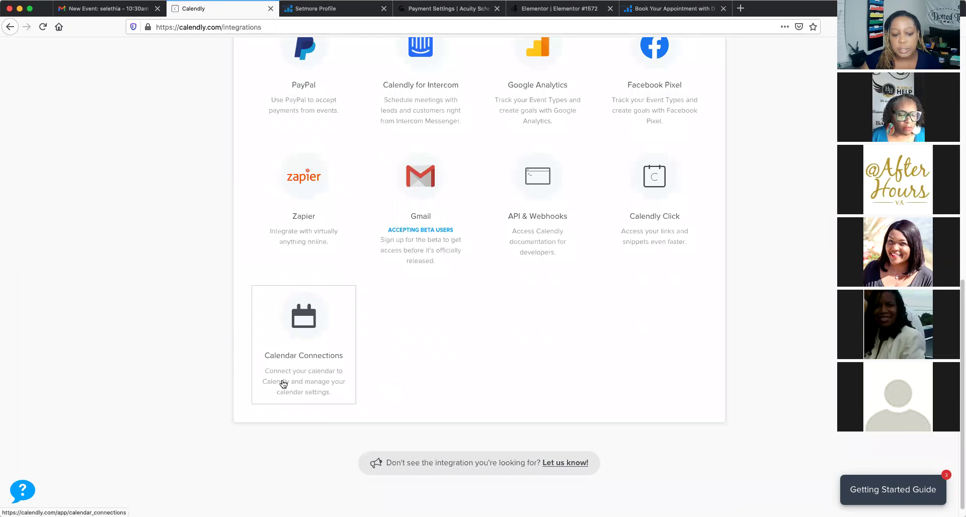
Check the linked Google calendar under Calendar Connections, then view the Nov 30 booking email in Gmail
click(302, 333)
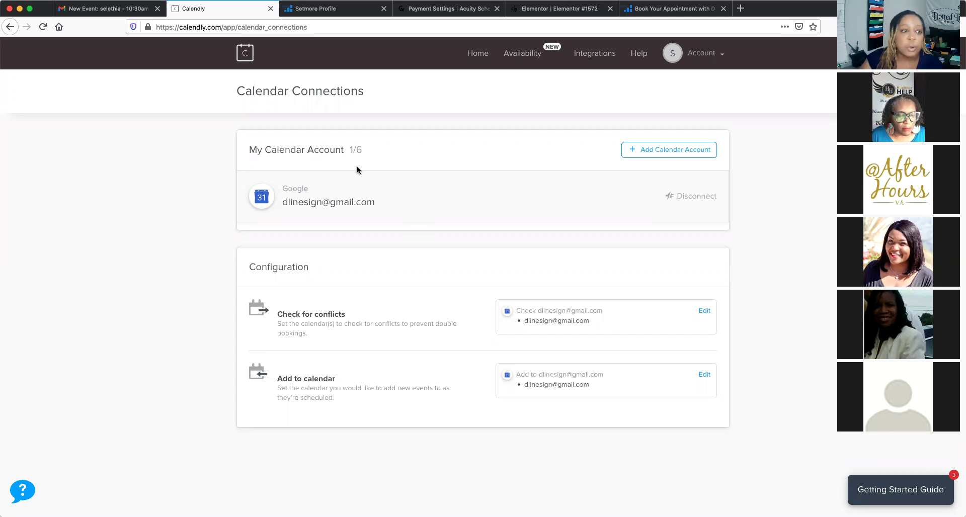
click(101, 13)
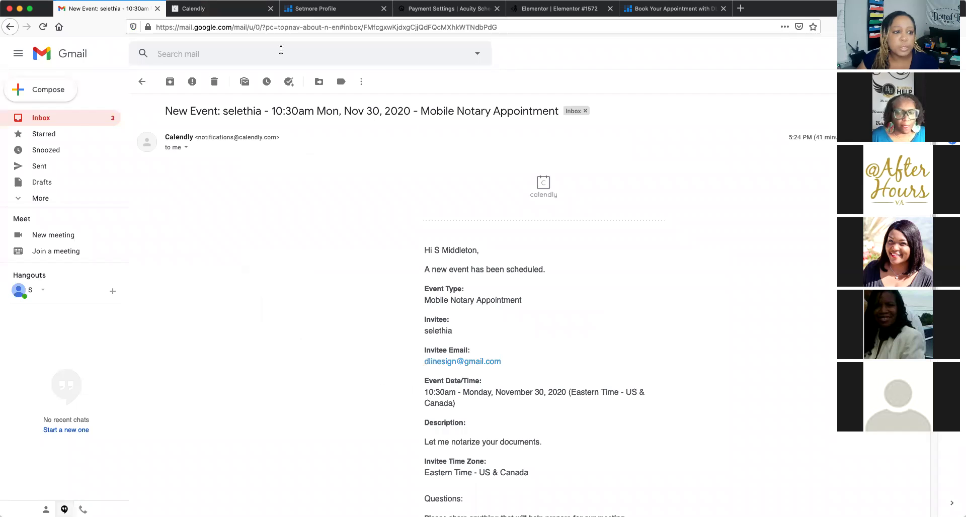
click(19, 197)
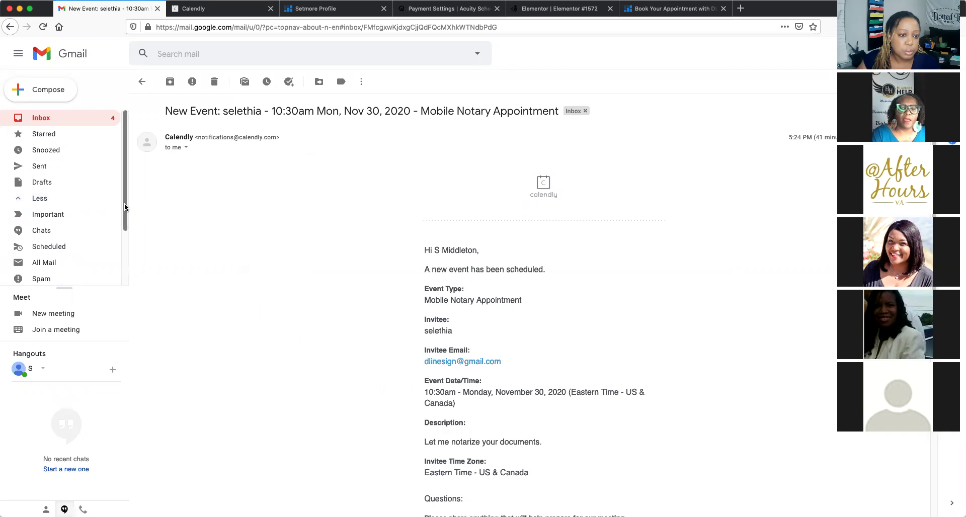
scroll(127, 276, down, 3)
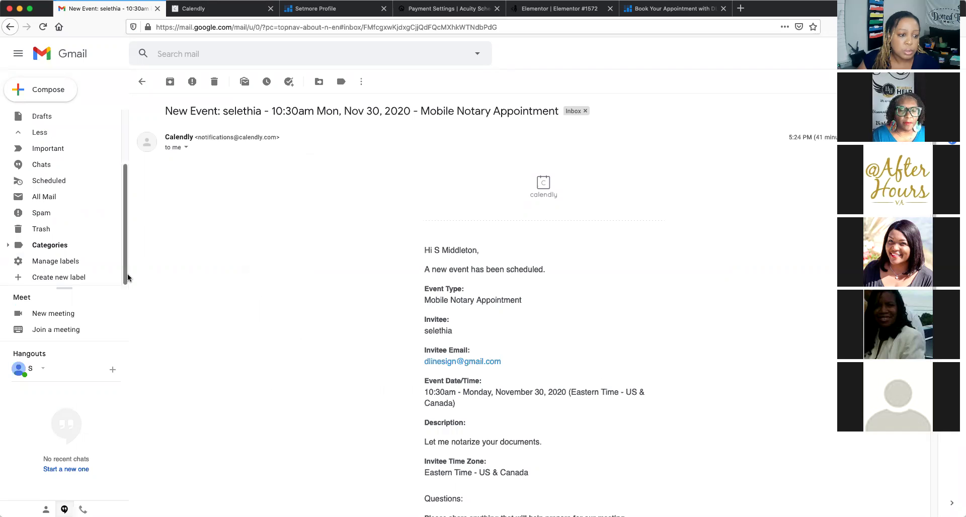
scroll(111, 123, up, 3)
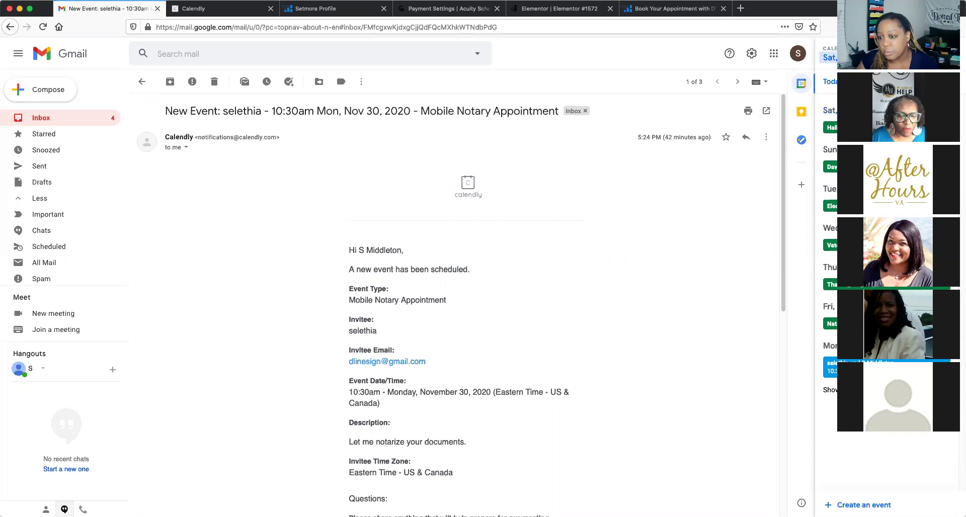
click(850, 58)
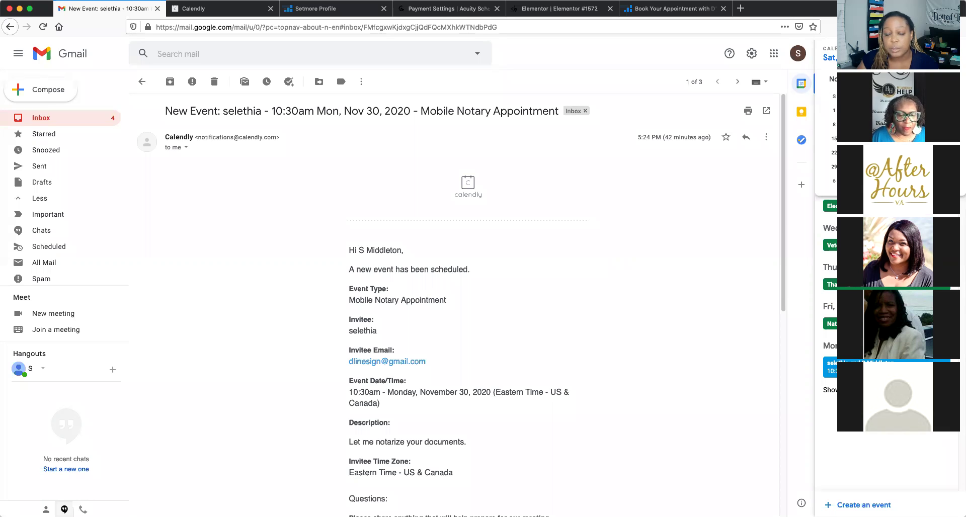
click(850, 57)
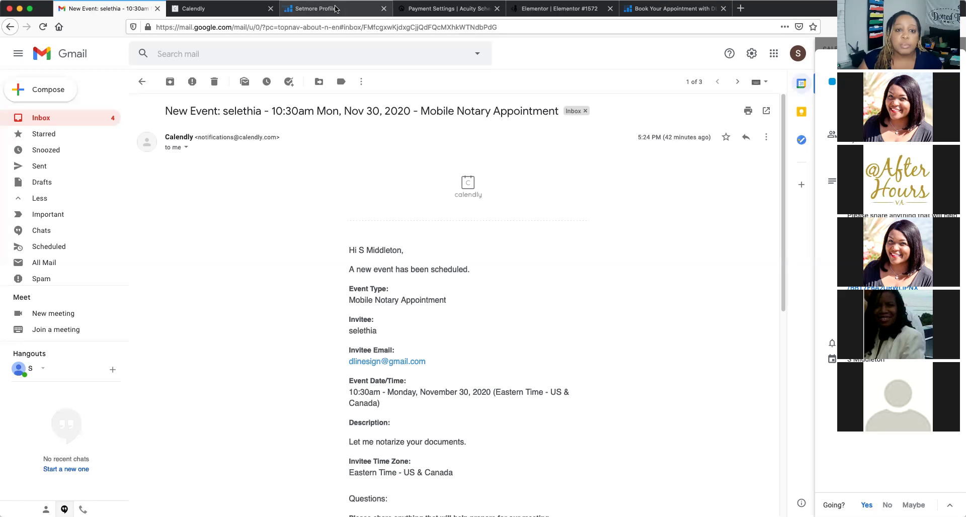
click(334, 9)
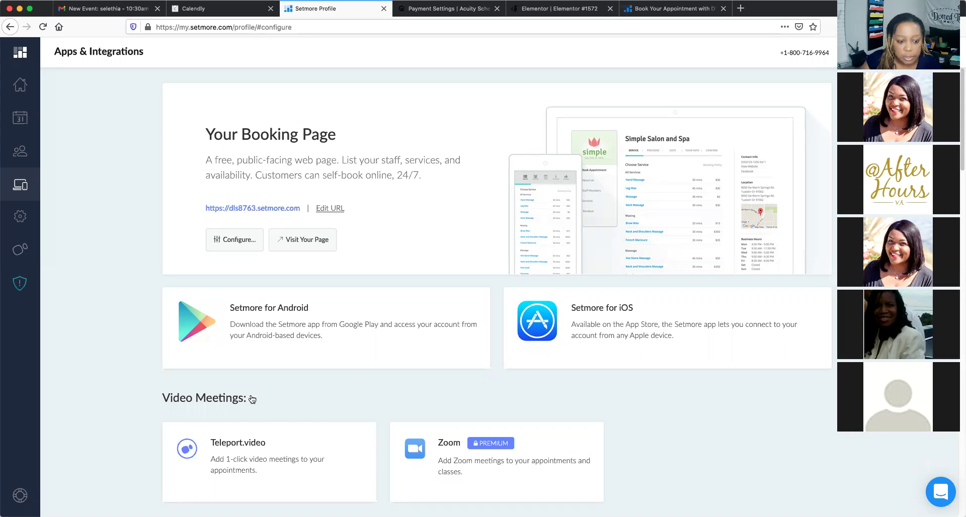
Scroll through Setmore's payment, booking, calendar sync and business integrations, then return to Acuity's Payment Settings
scroll(252, 400, down, 1)
scroll(150, 391, down, 7)
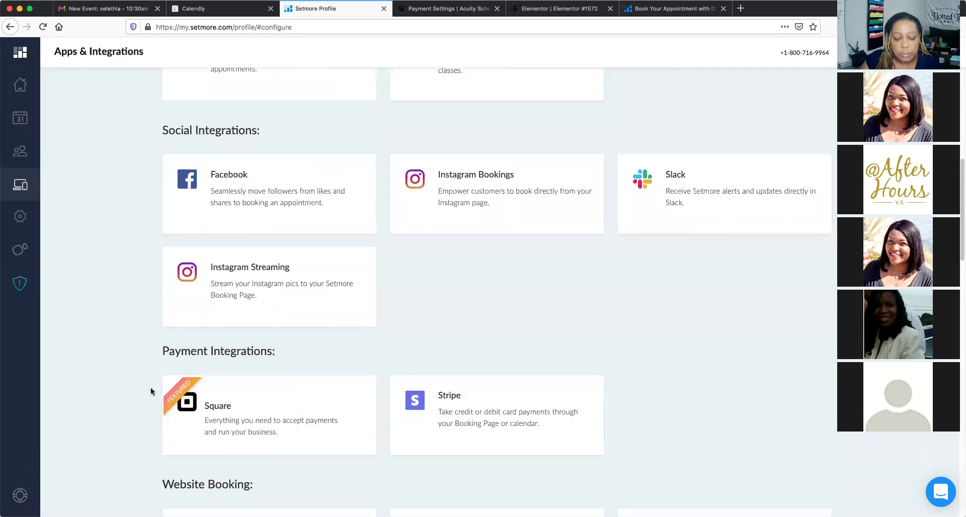
scroll(151, 391, down, 6)
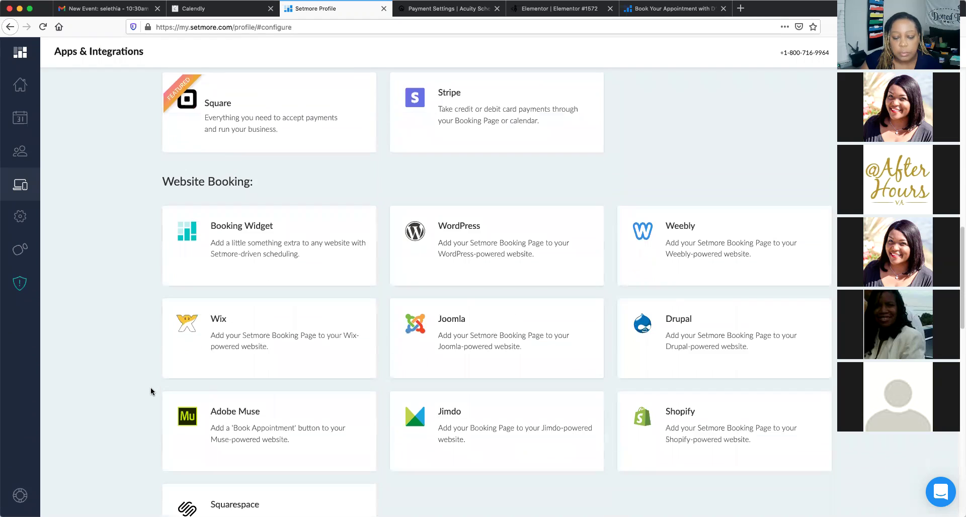
scroll(151, 392, down, 1)
scroll(150, 391, down, 3)
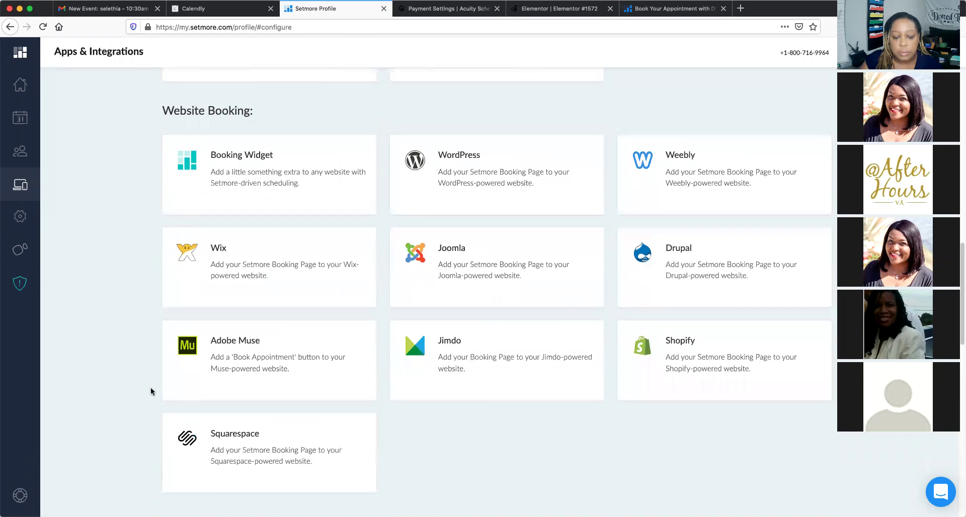
scroll(151, 391, down, 2)
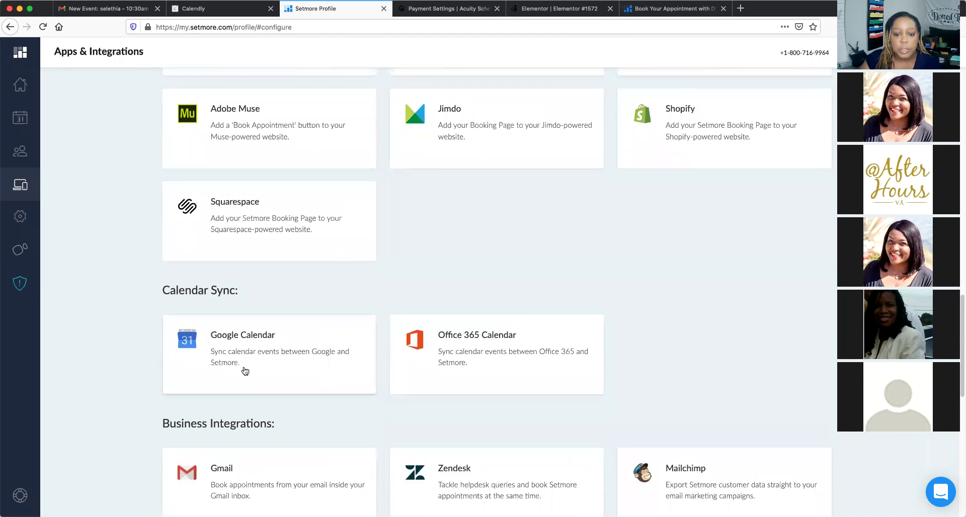
scroll(264, 395, down, 2)
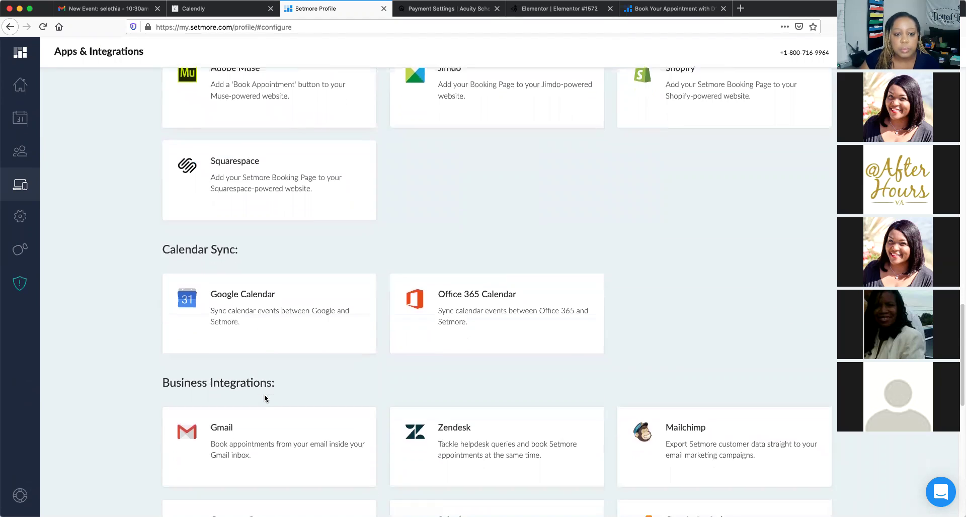
scroll(265, 399, down, 1)
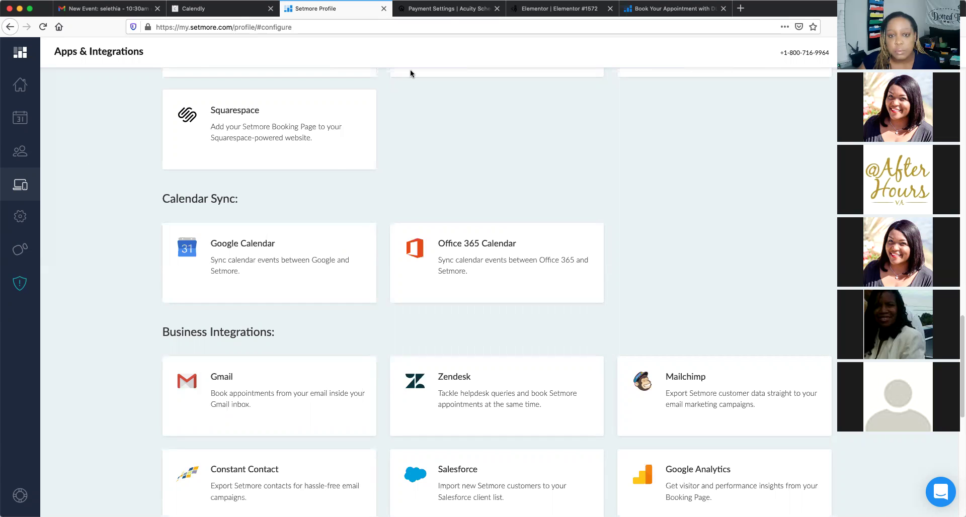
click(448, 11)
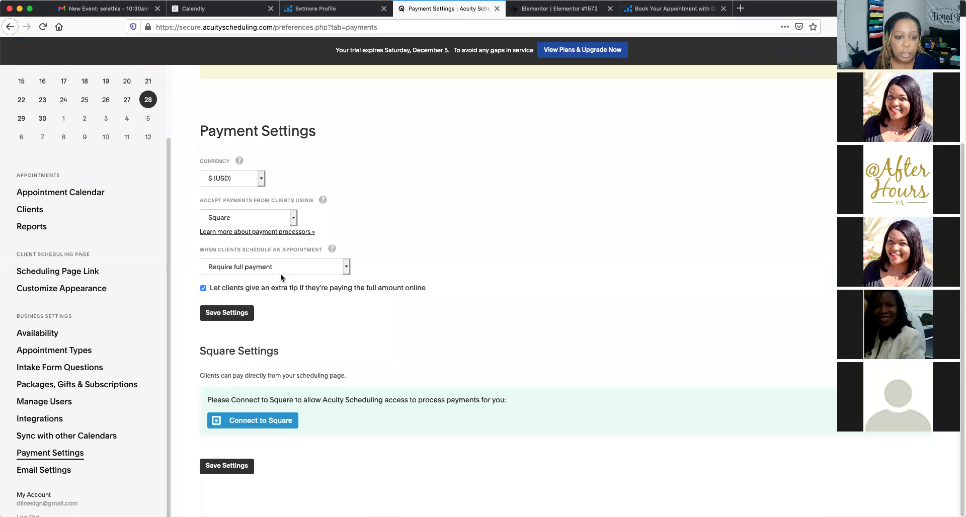
Switch Acuity's client payment processor from Square to Stripe and check the upfront payment choices
click(294, 218)
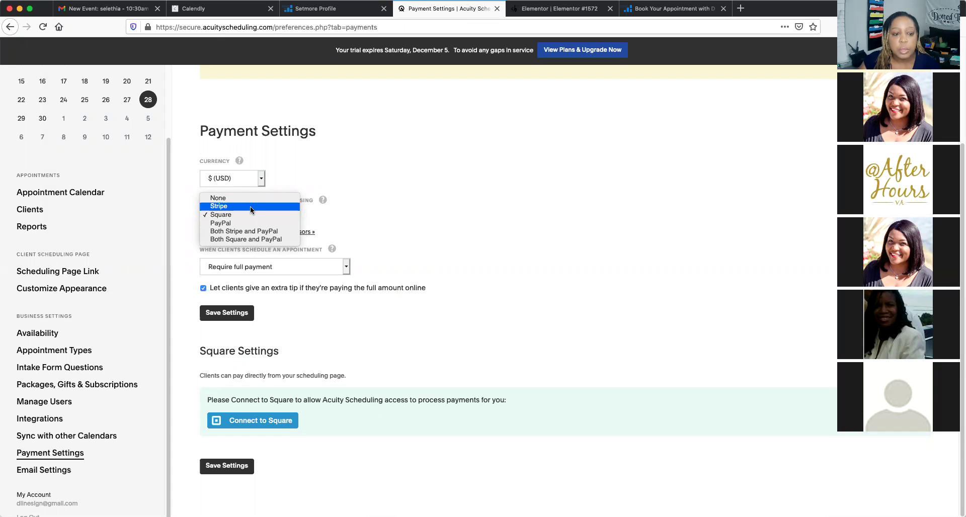
click(219, 206)
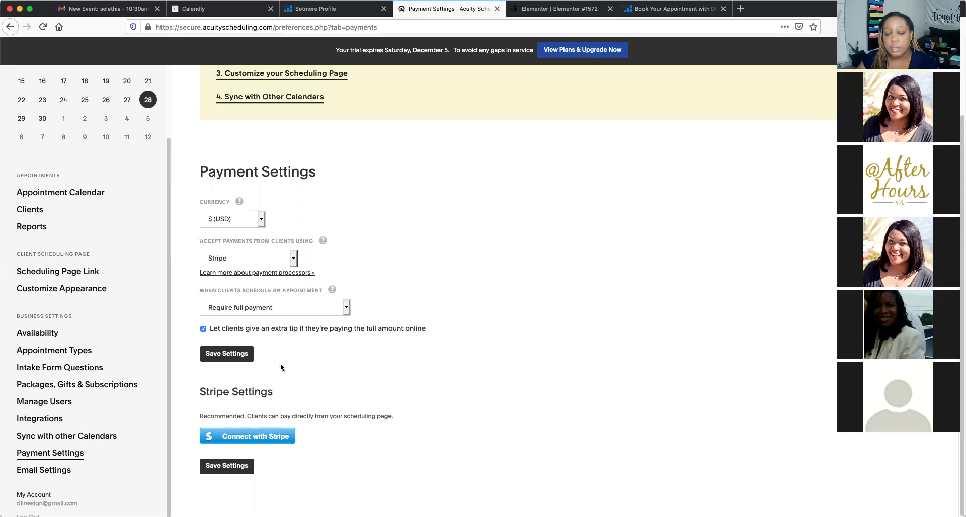
scroll(663, 328, up, 3)
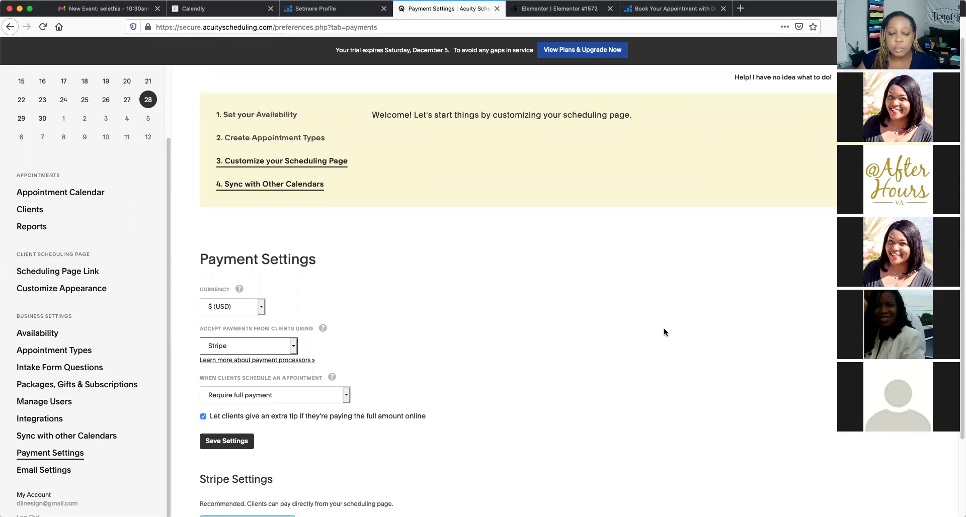
scroll(663, 327, down, 3)
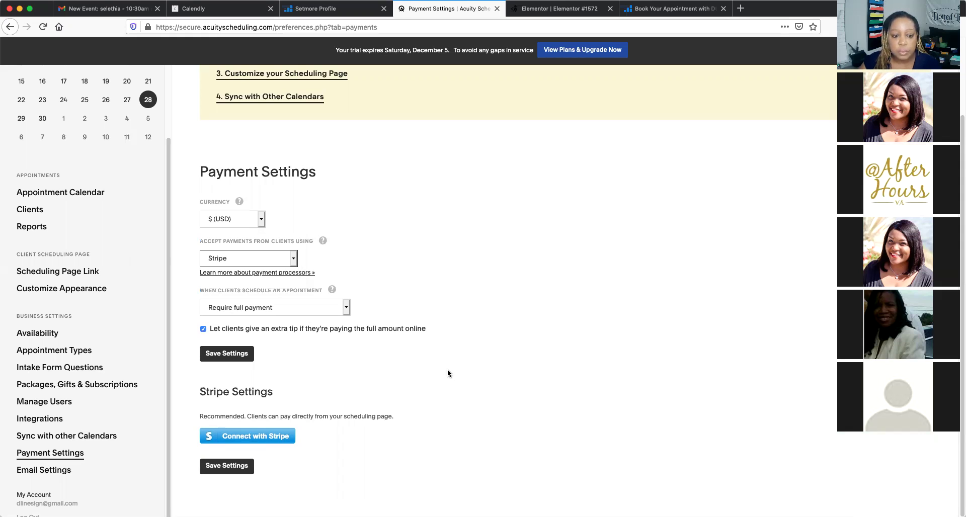
click(346, 308)
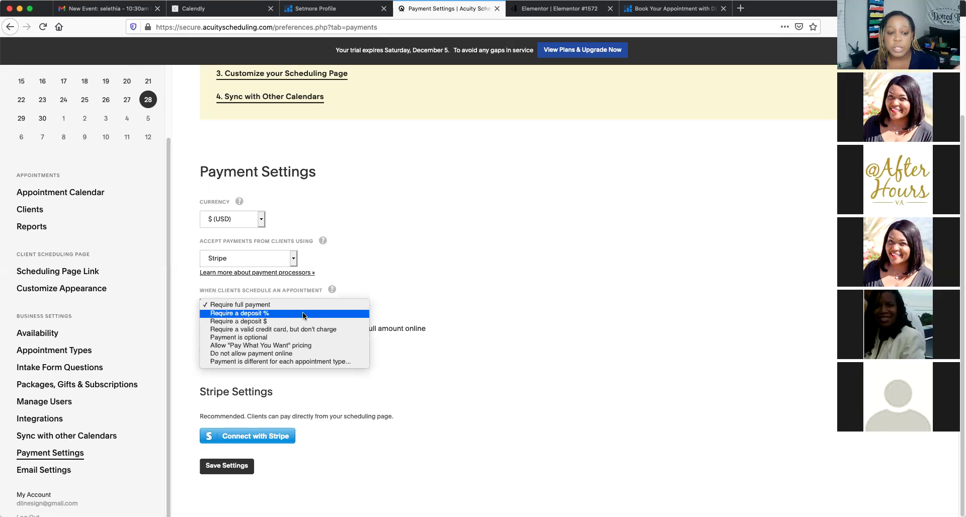
Require a fixed $10 deposit at booking instead of the initial 50 percent deposit
click(303, 312)
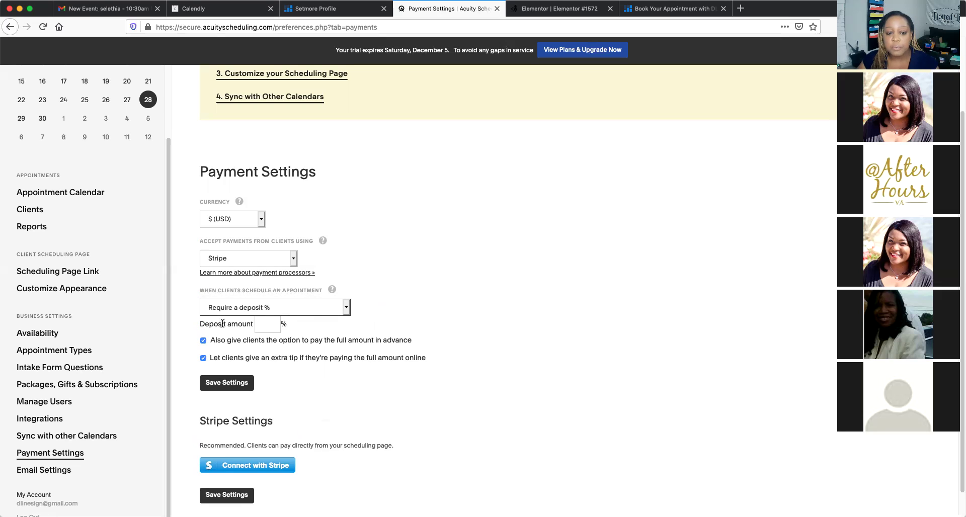
click(266, 324)
text(50)
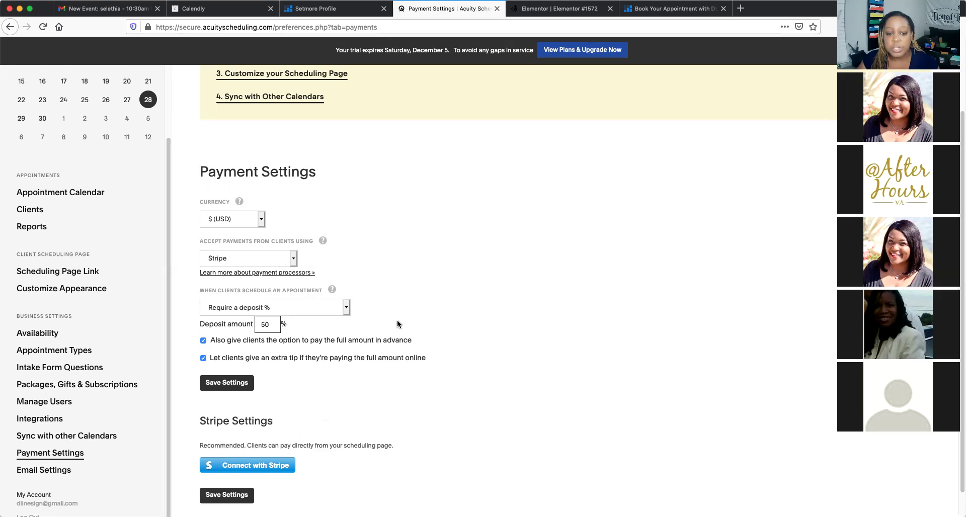
key(shift+Tab)
key(Down)
key(Tab)
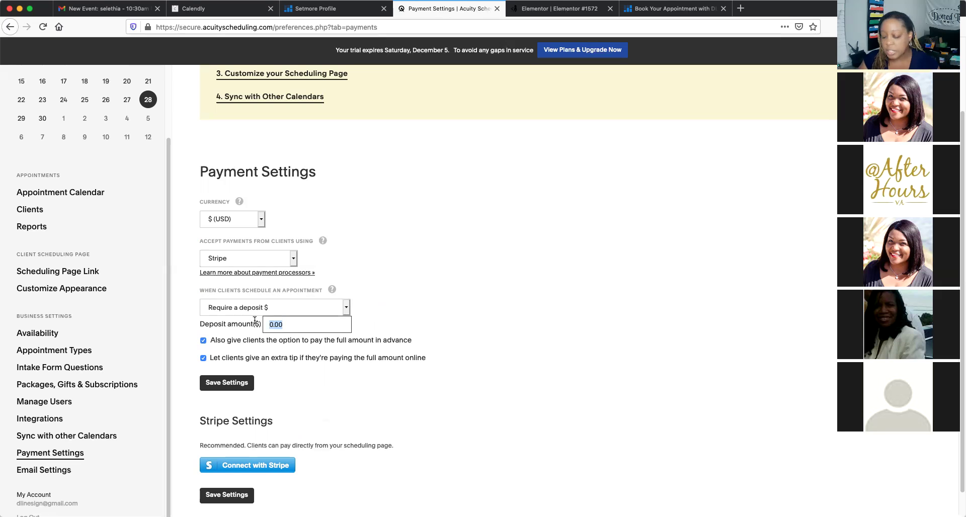
text(10)
click(461, 298)
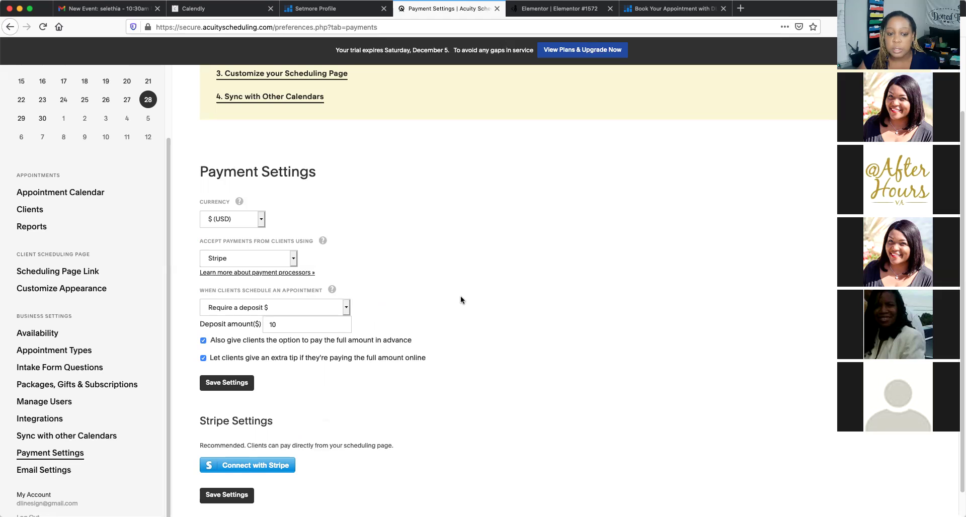
Keep the fixed-dollar deposit option and review the settings, with full payment and tipping enabled
click(345, 308)
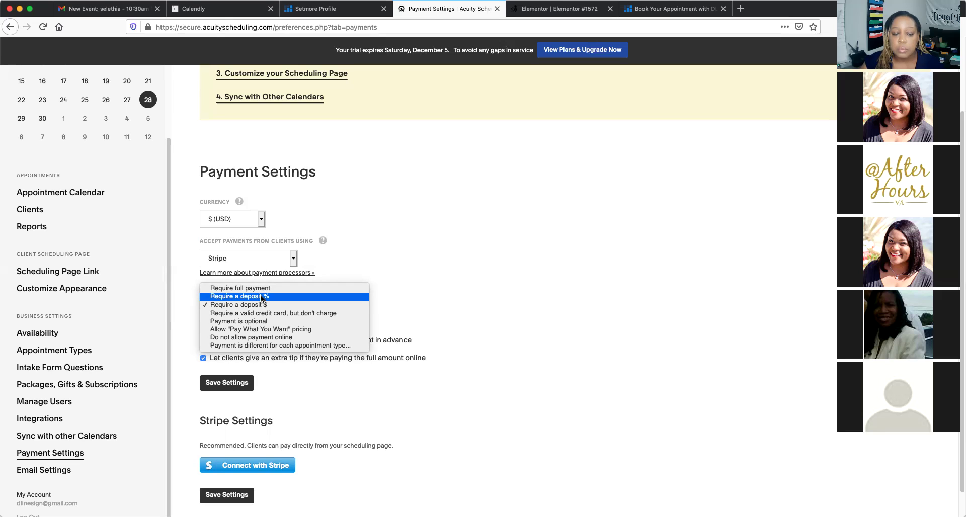
click(406, 222)
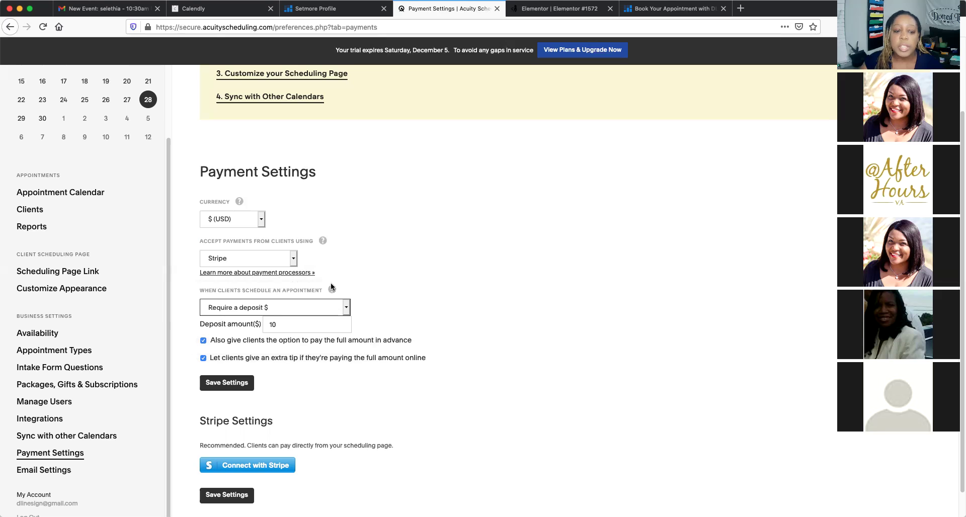
mouse_move(331, 286)
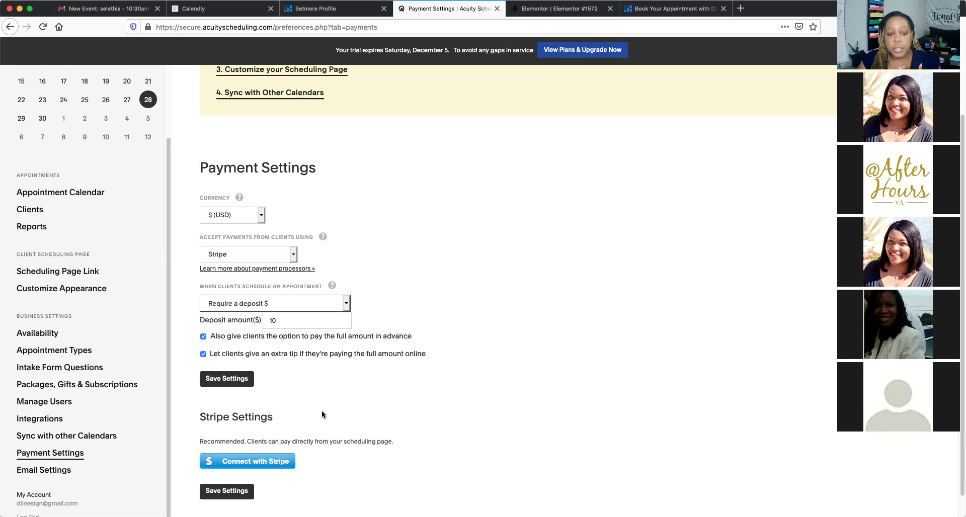
scroll(321, 411, down, 1)
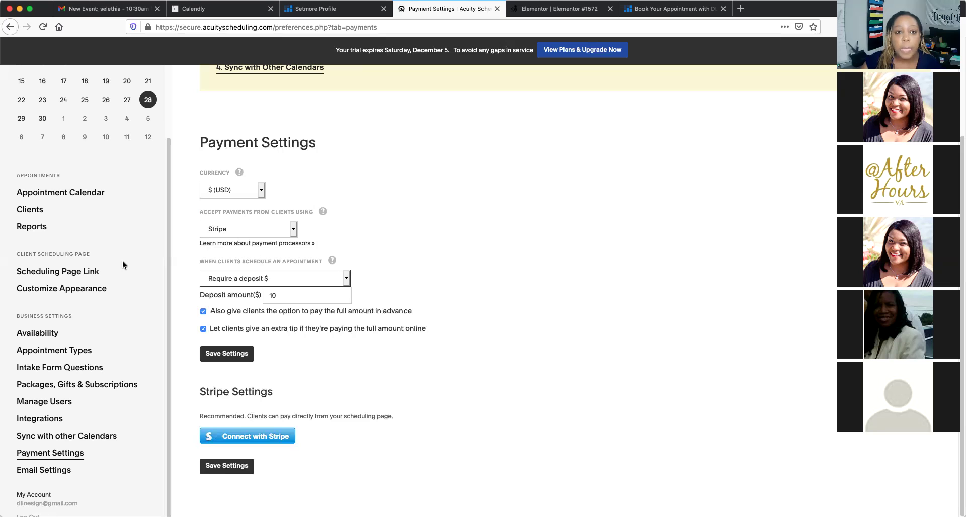
scroll(623, 246, up, 1)
scroll(623, 246, down, 1)
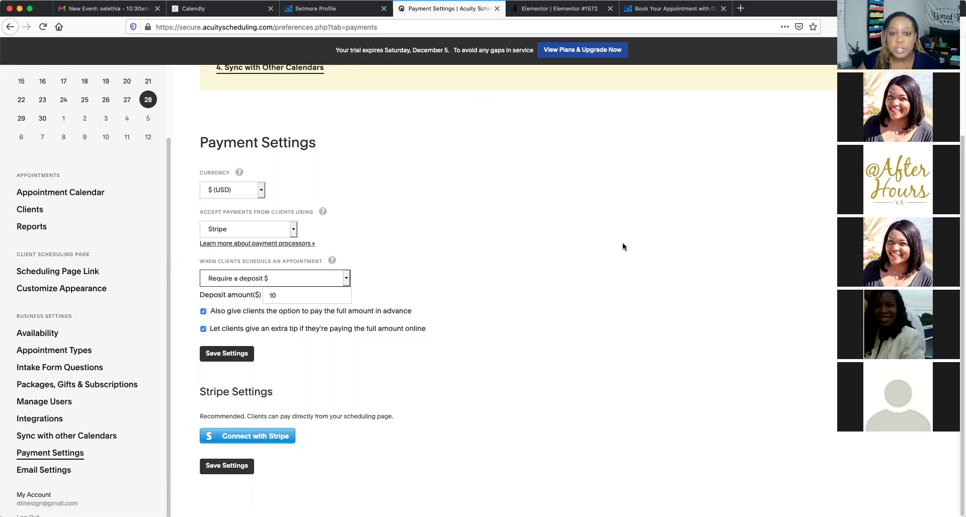
scroll(623, 247, up, 5)
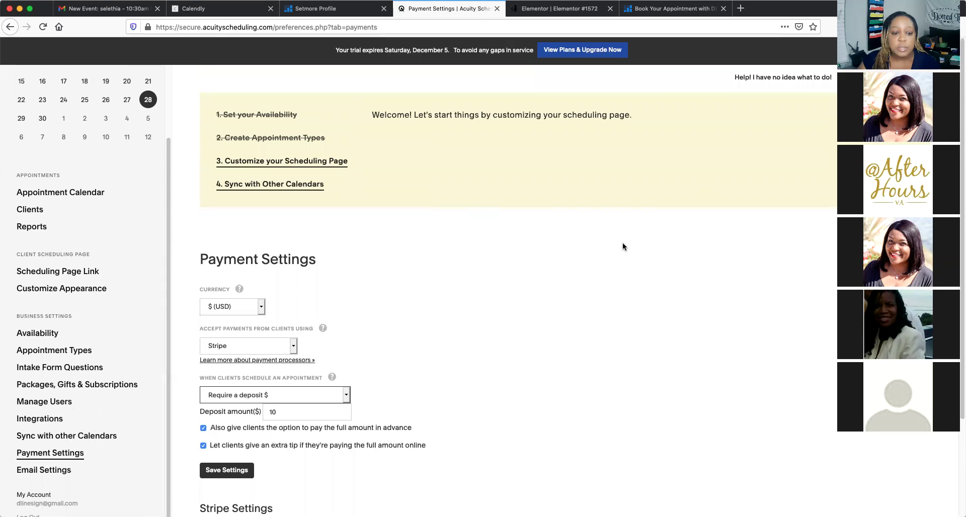
scroll(505, 272, down, 5)
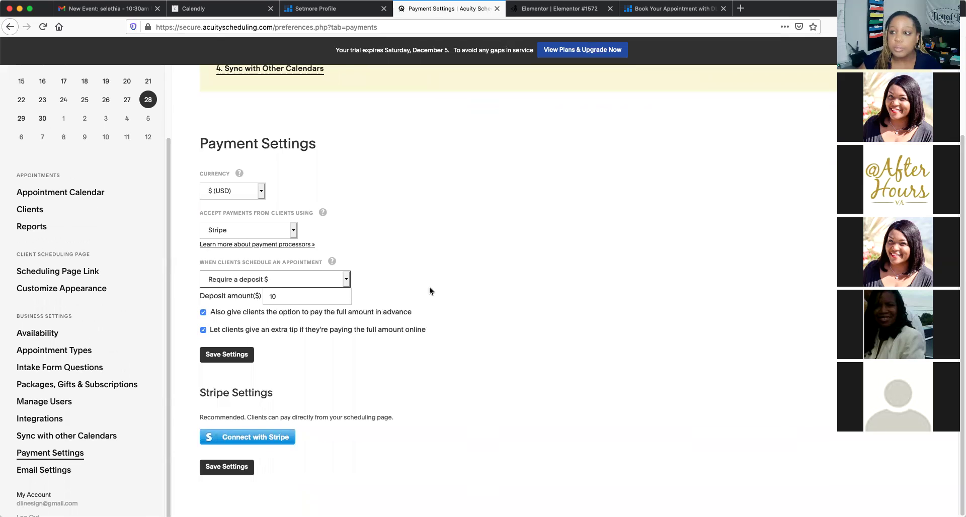
scroll(505, 271, up, 1)
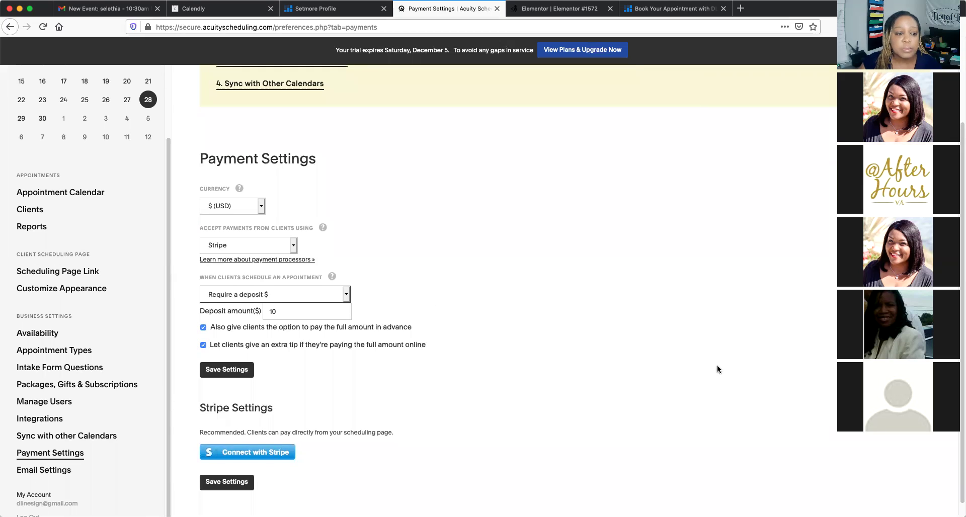
scroll(661, 285, up, 4)
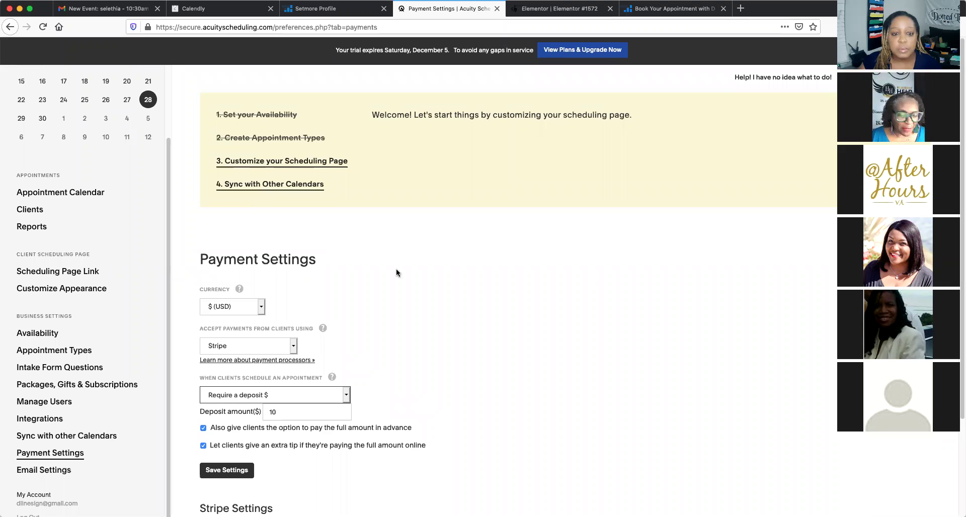
scroll(400, 273, down, 2)
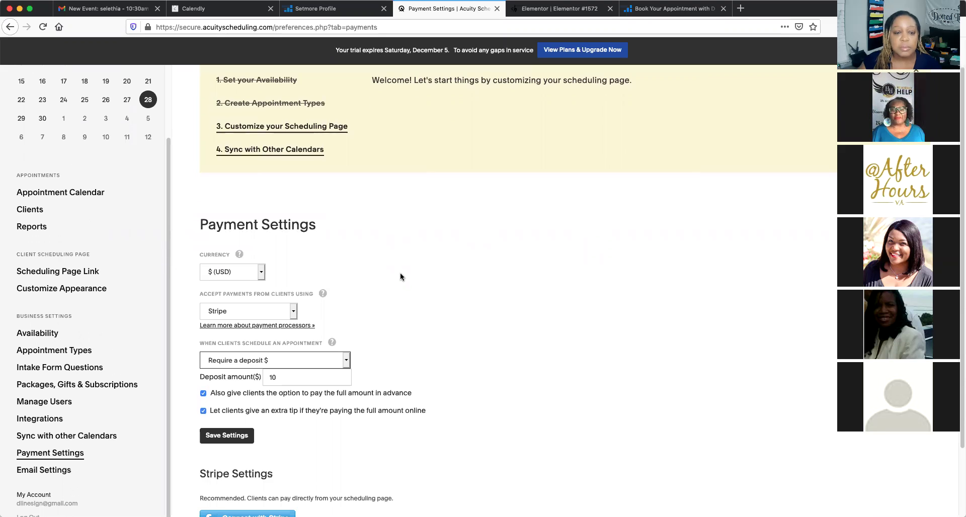
scroll(400, 276, down, 1)
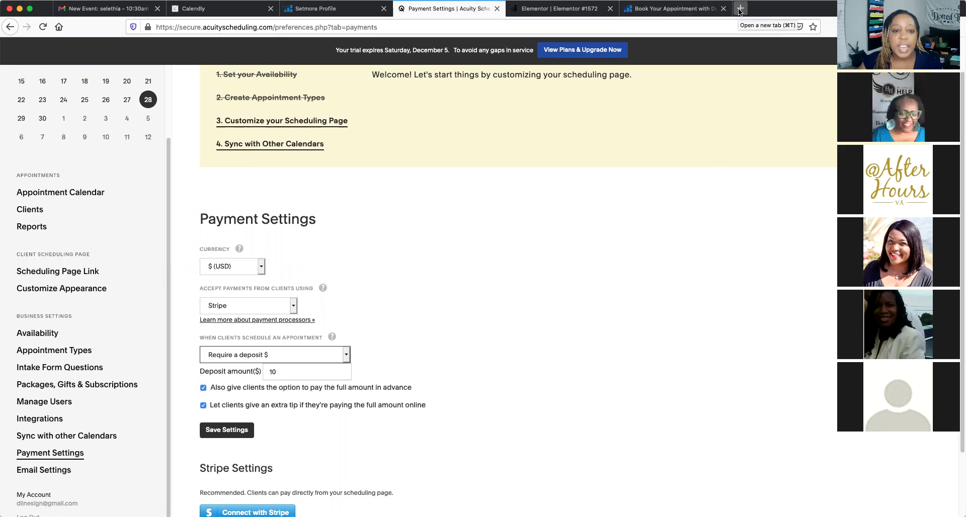
Load dlsignings.com in a new Firefox tab
key(super+t)
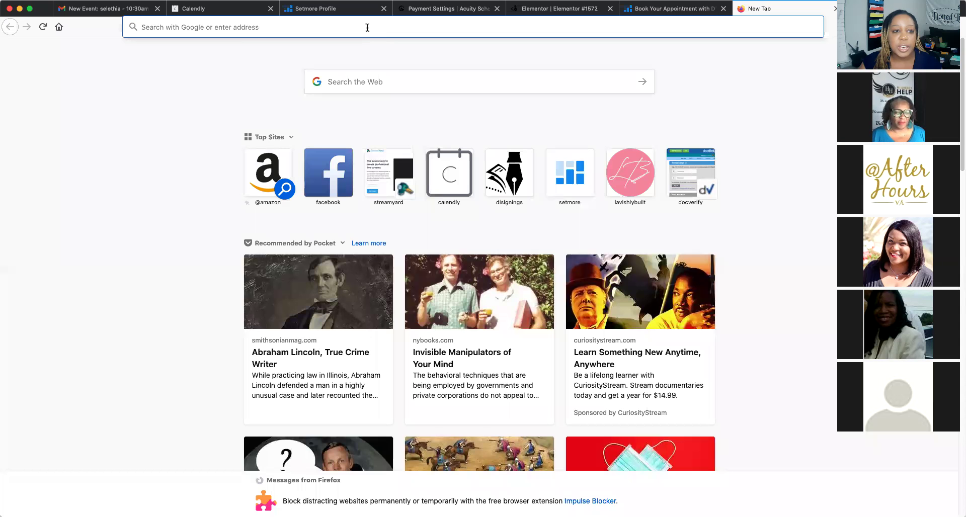
text(dlsignings.com/)
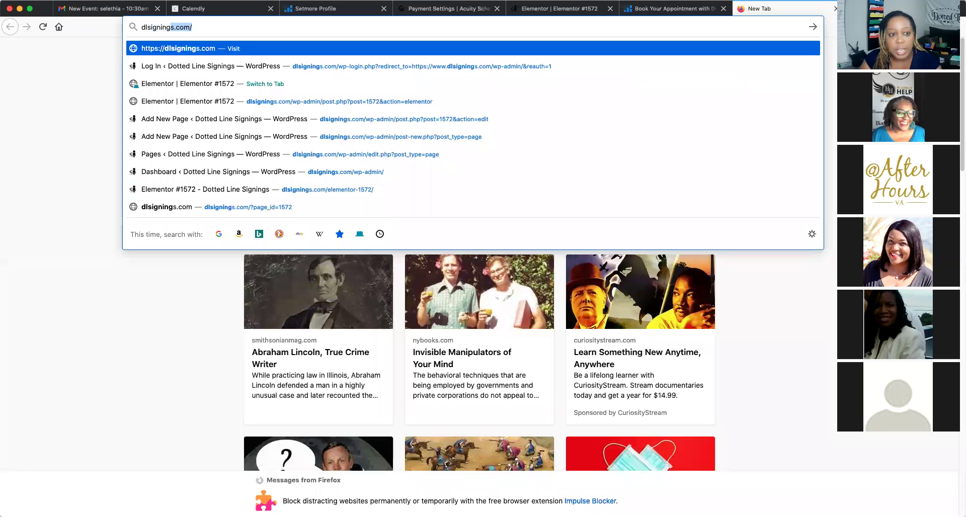
key(Return)
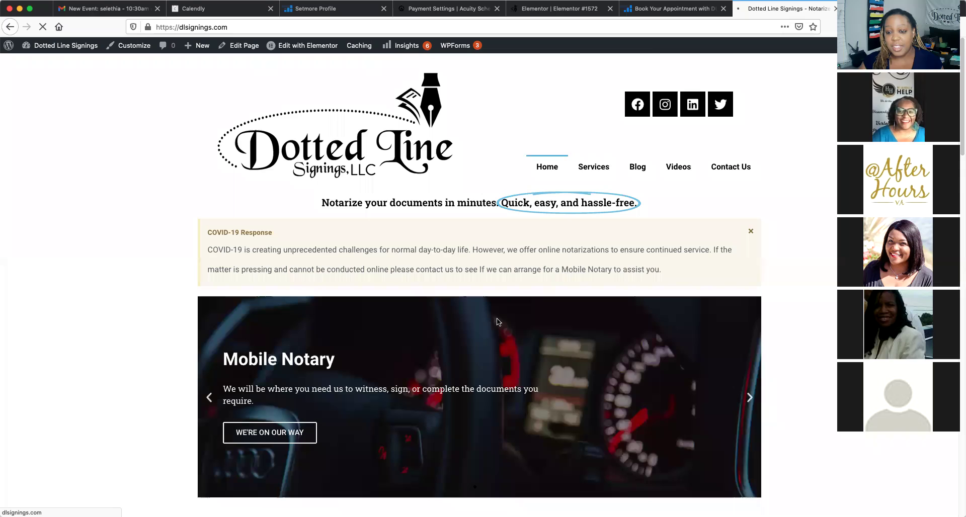
Scroll the Dotted Line Signings home page and open its Contact Us page
scroll(524, 290, down, 7)
scroll(524, 287, down, 6)
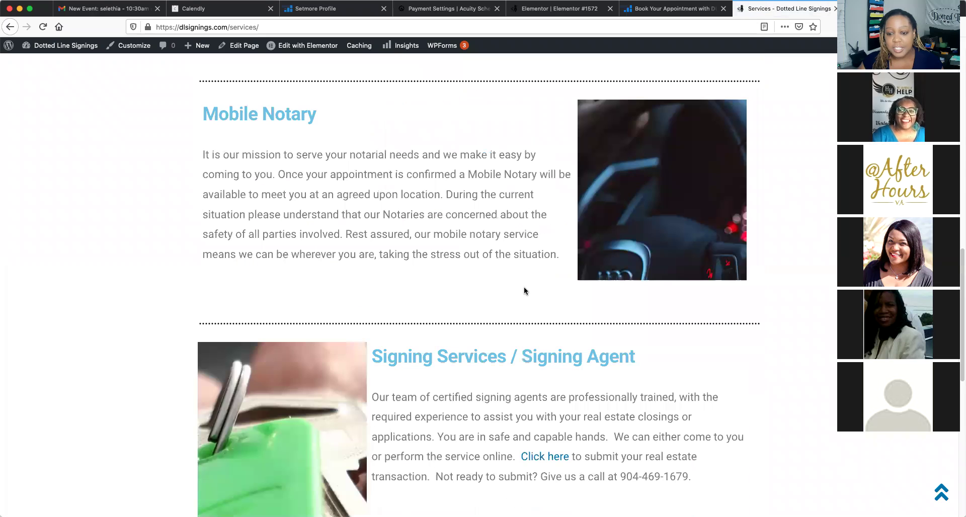
scroll(524, 289, down, 1)
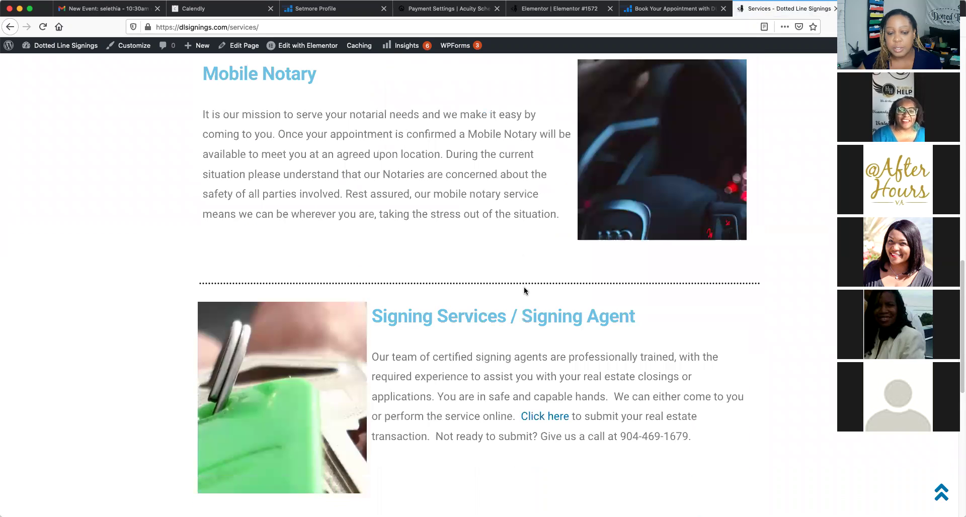
scroll(524, 291, up, 3)
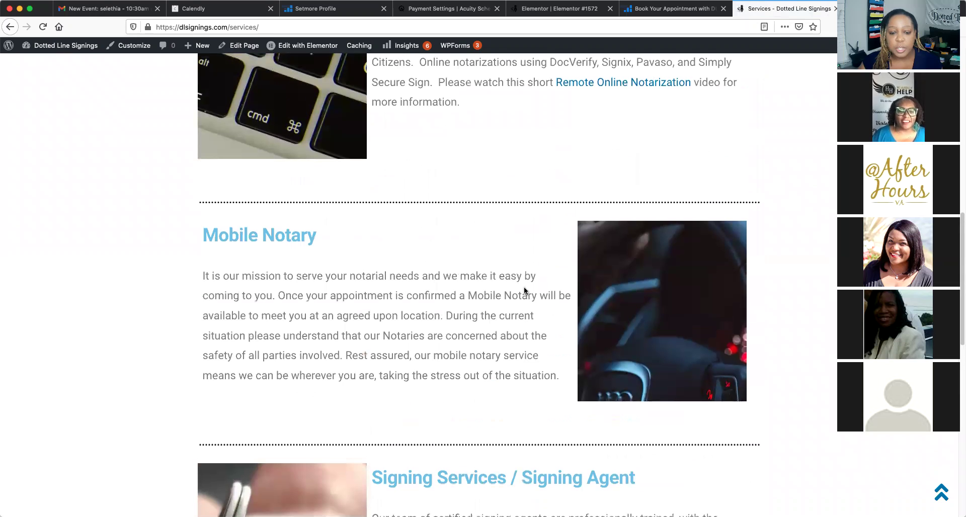
scroll(524, 289, up, 1)
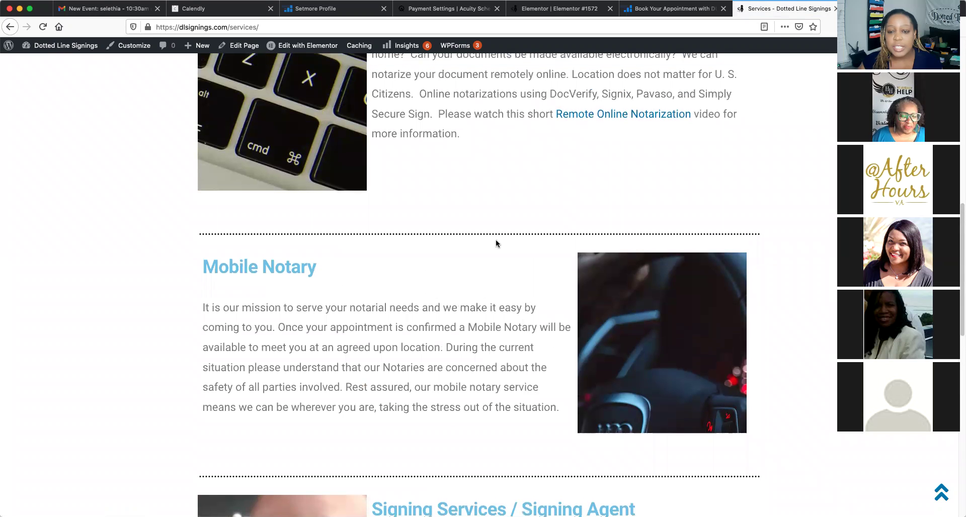
scroll(496, 250, up, 7)
scroll(496, 250, up, 5)
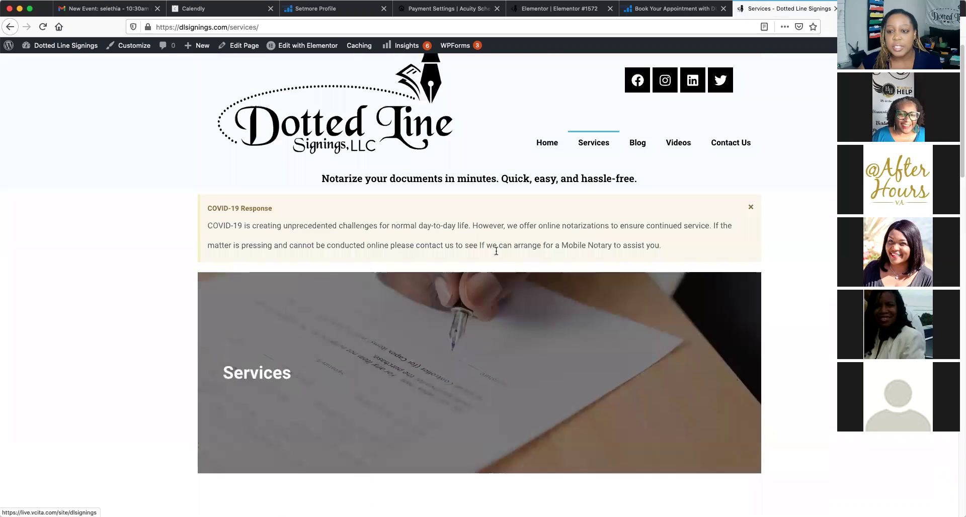
click(725, 169)
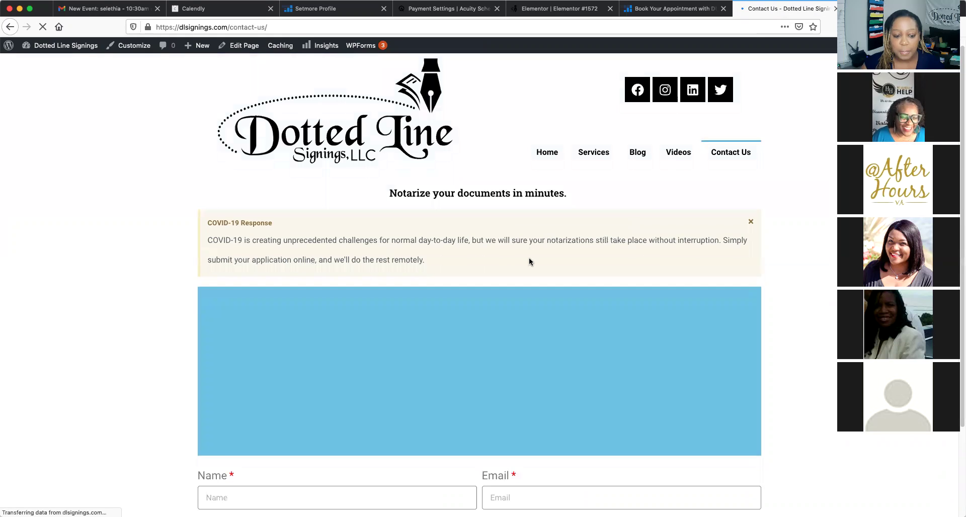
From the Services page, follow the Mobile Notary link to its Acuity consultation booking page
scroll(529, 257, down, 3)
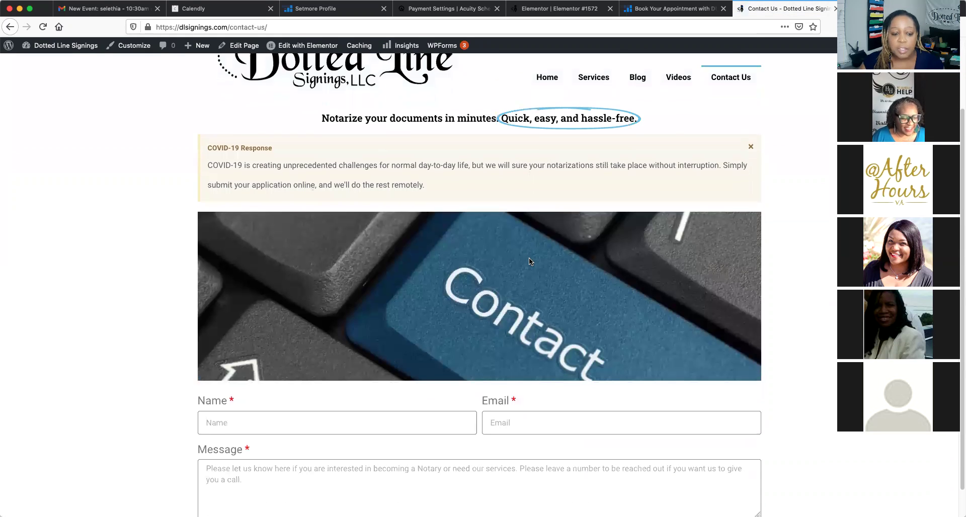
scroll(529, 260, up, 2)
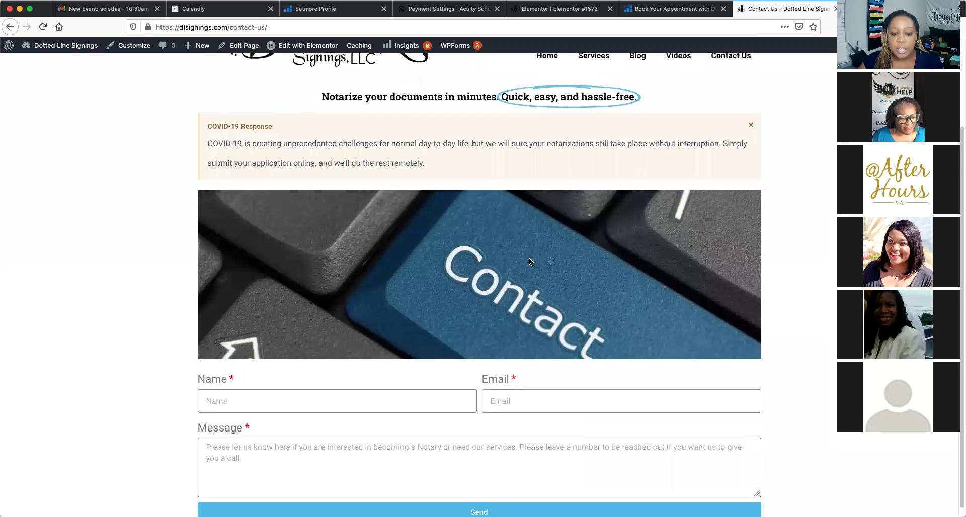
scroll(529, 260, up, 2)
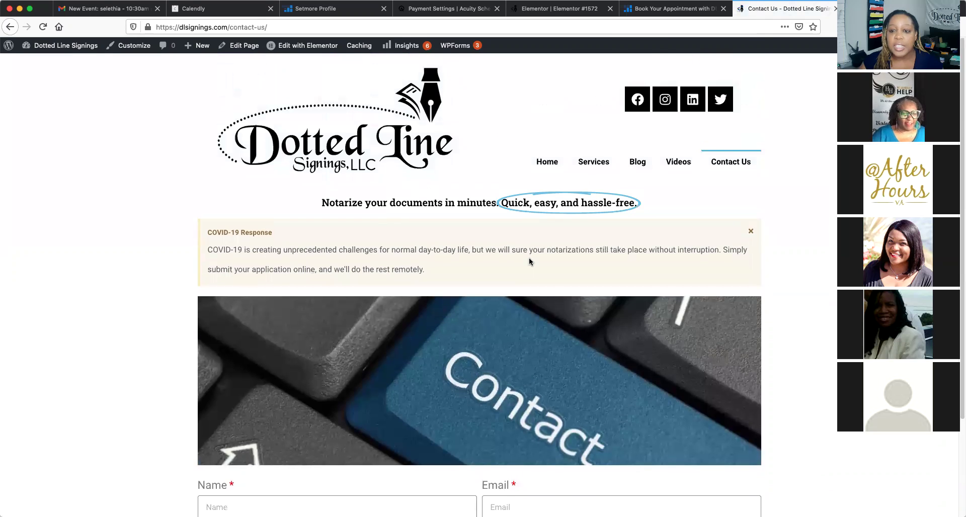
click(592, 164)
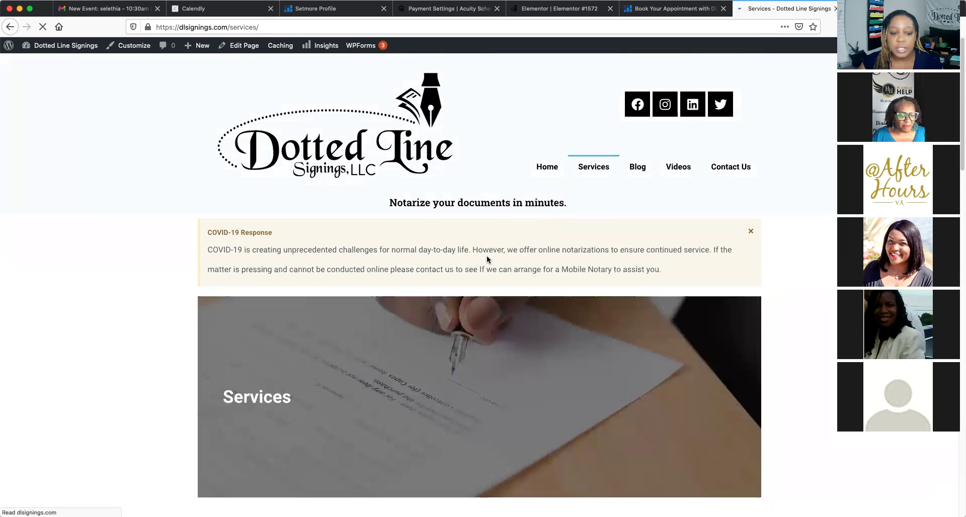
scroll(487, 258, down, 5)
scroll(487, 259, down, 7)
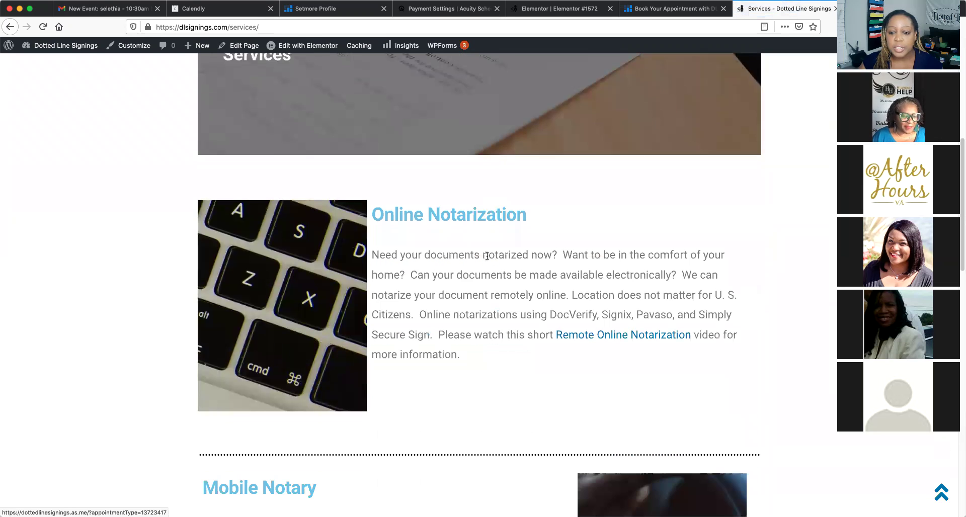
scroll(487, 257, down, 5)
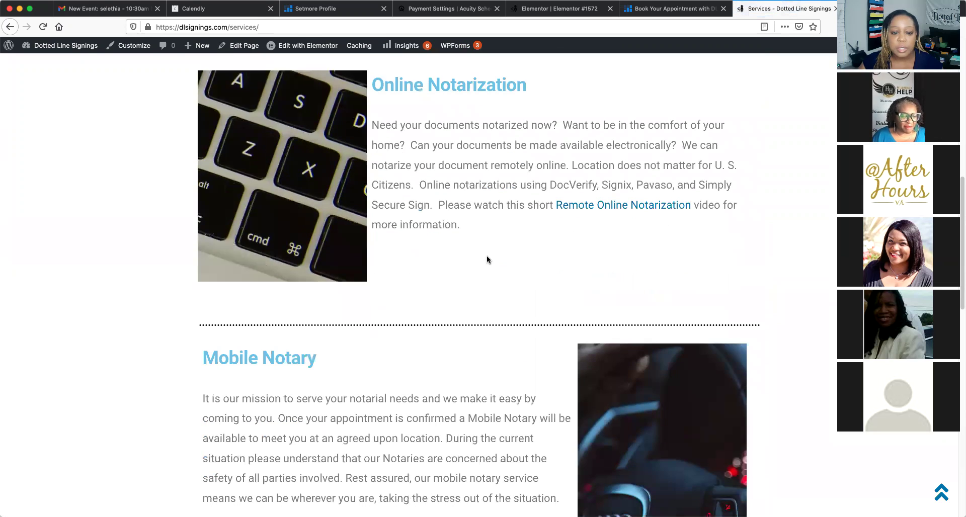
click(281, 277)
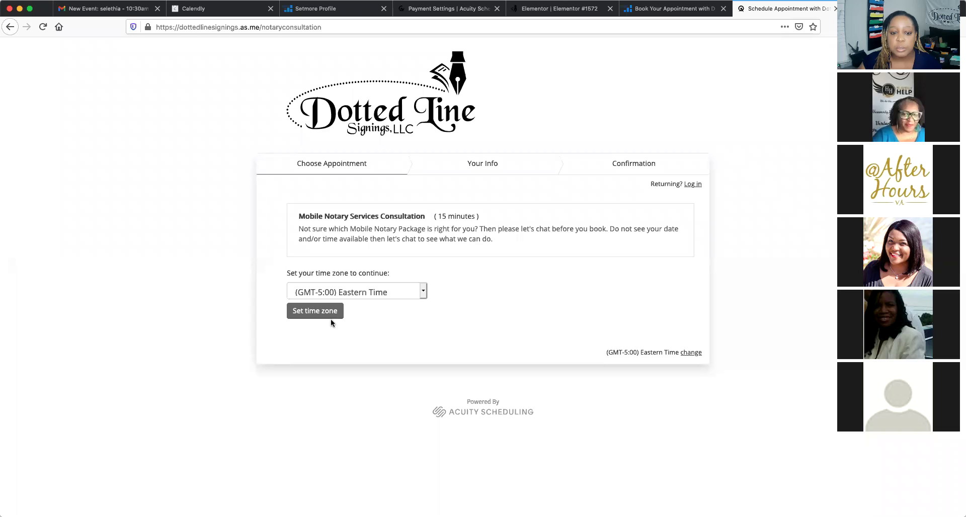
Pick Eastern time, November 28, 2020 at 7:30pm for the consultation and continue to the client form
click(315, 310)
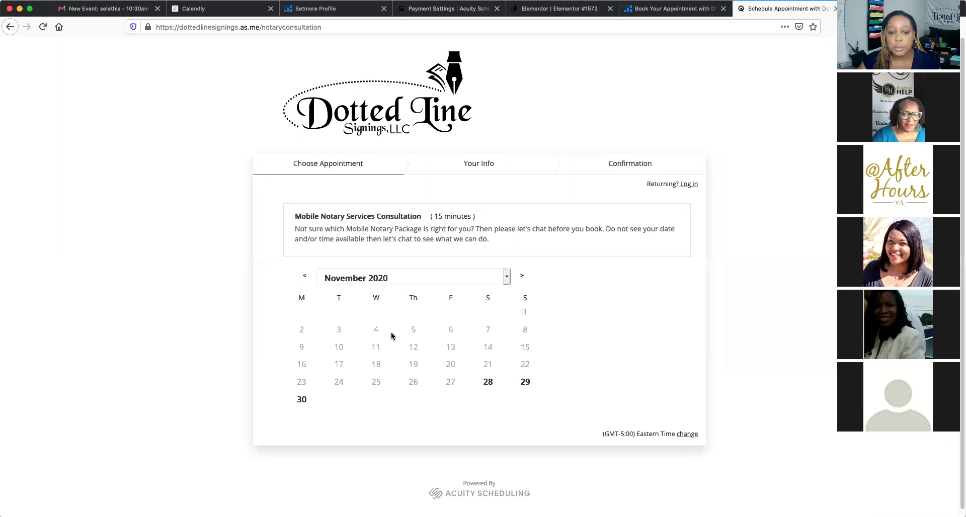
click(493, 386)
scroll(518, 403, down, 1)
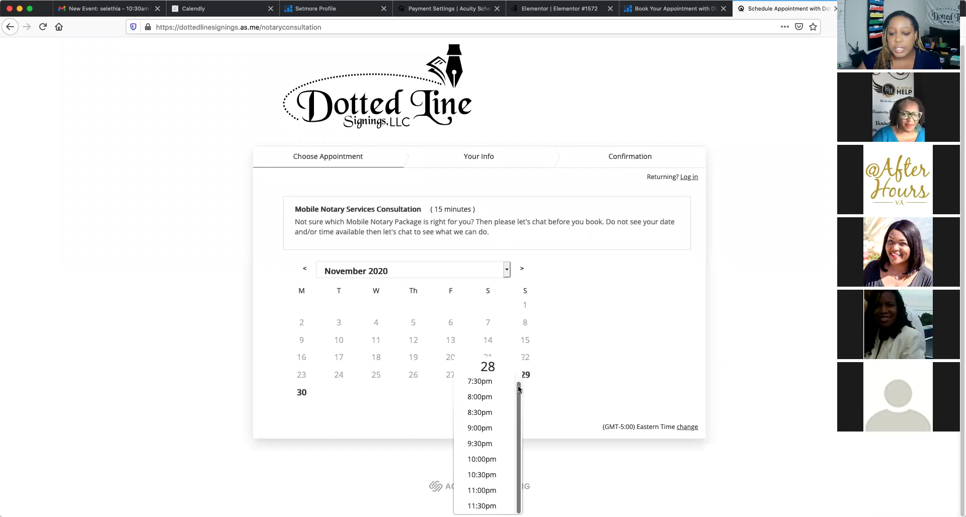
scroll(520, 388, up, 1)
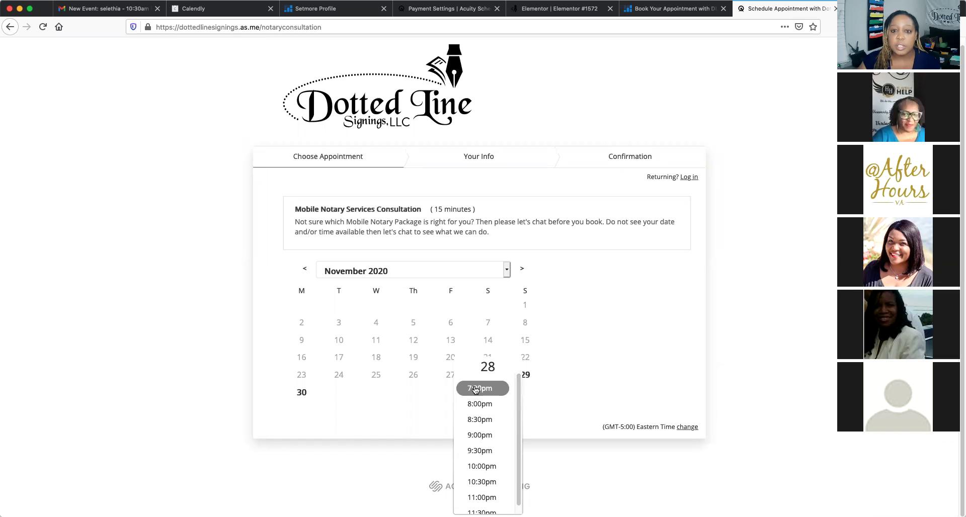
click(475, 389)
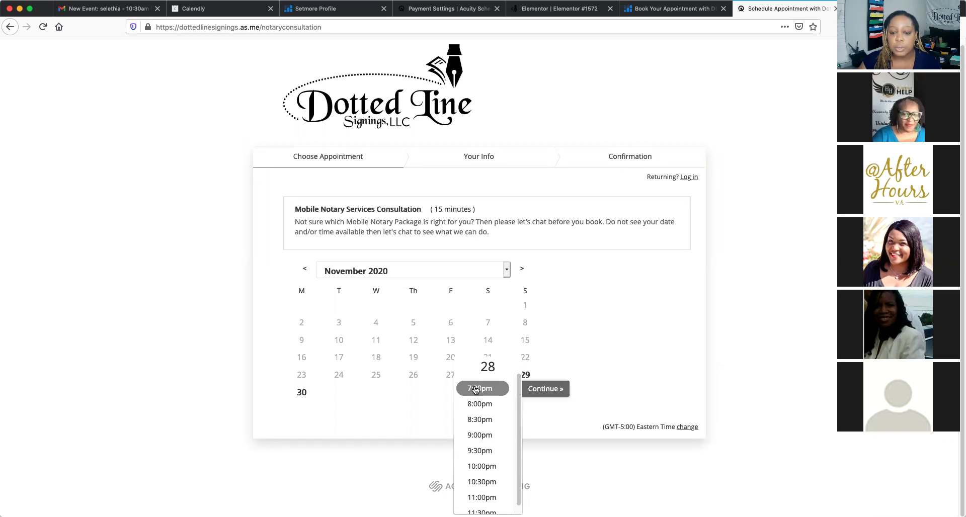
click(546, 390)
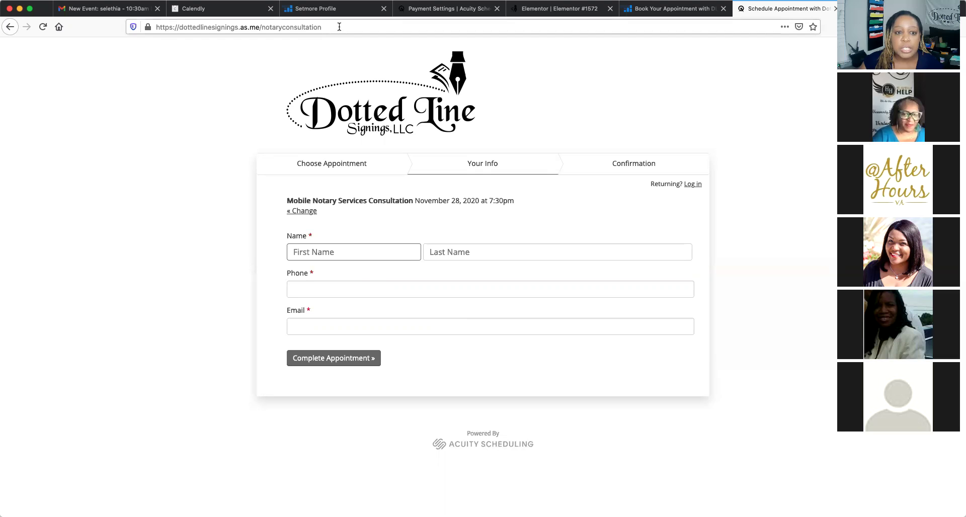
Change the booking URL to dottedlinesignings.as.me/wedding60, leave the form, and clear the not-found page's address
click(339, 26)
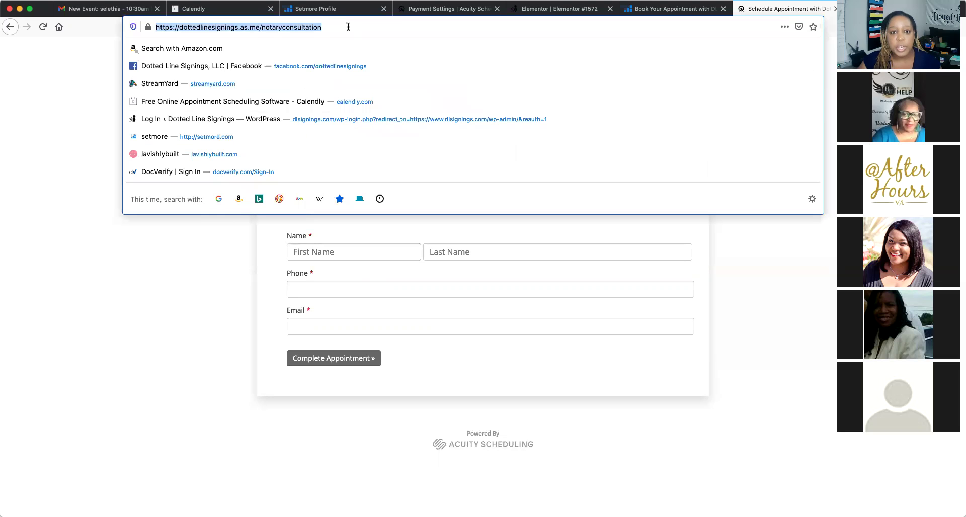
click(348, 26)
key(BackSpace)
key(BackSpace)
key(BackSpace)
key(BackSpace)
key(BackSpace)
key(BackSpace)
key(BackSpace)
key(BackSpace)
key(BackSpace)
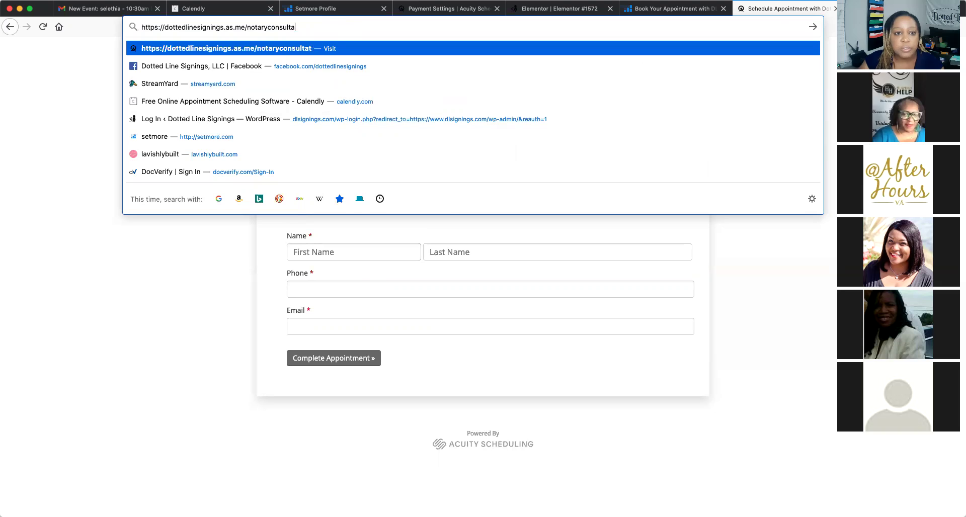
key(BackSpace)
key(BackSpace)
key(BackSpace)
key(BackSpace)
key(BackSpace)
key(BackSpace)
key(BackSpace)
key(BackSpace)
key(BackSpace)
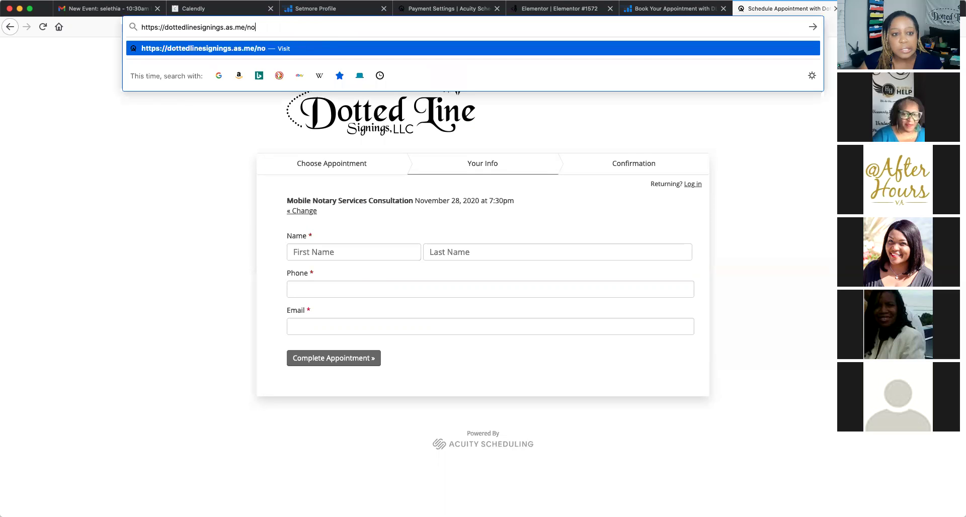
text(w)
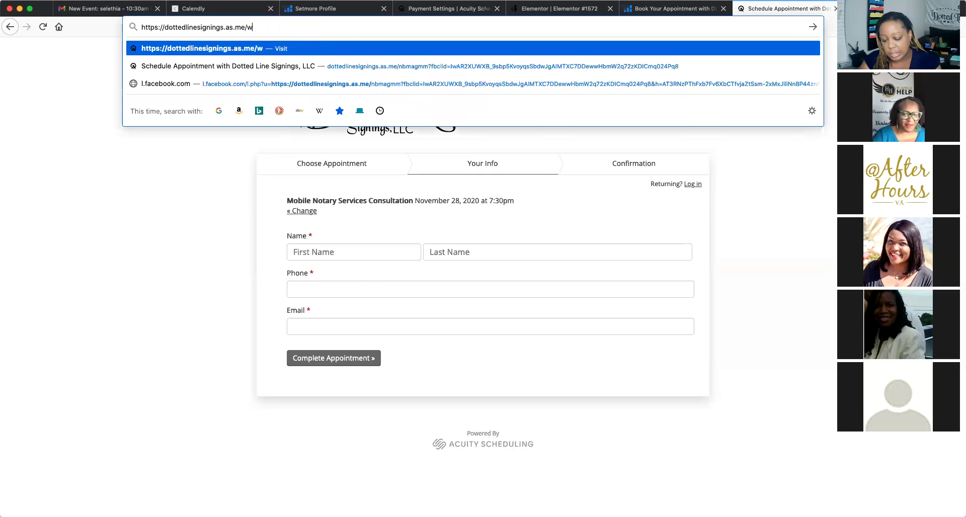
text(edding60)
key(Return)
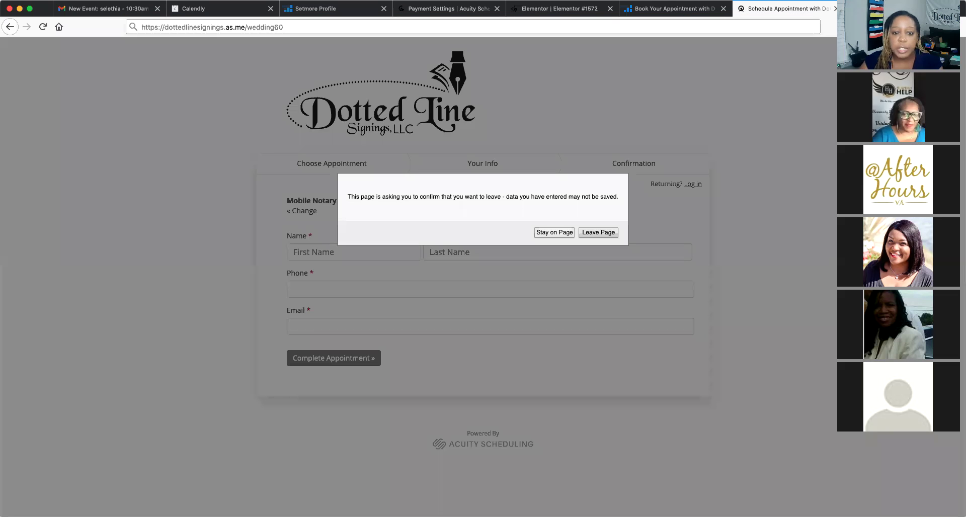
click(594, 233)
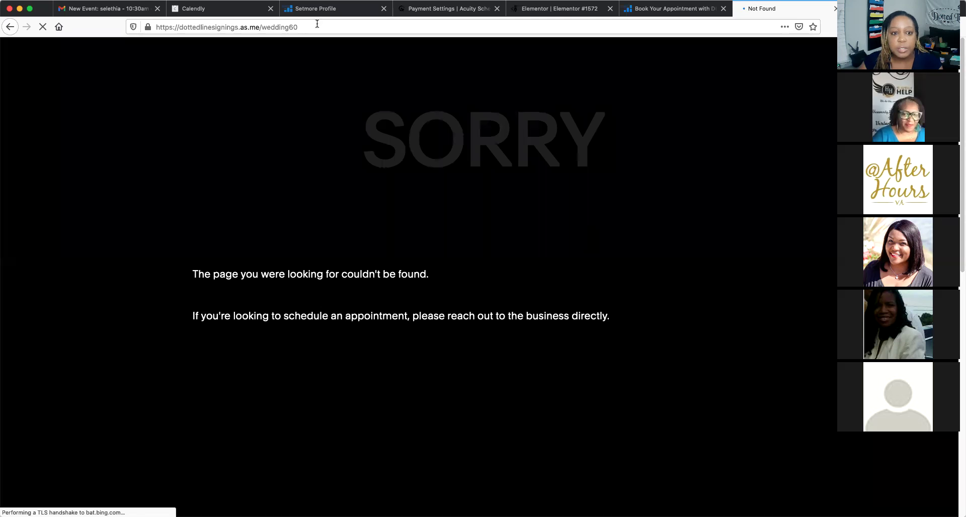
click(316, 24)
key(BackSpace)
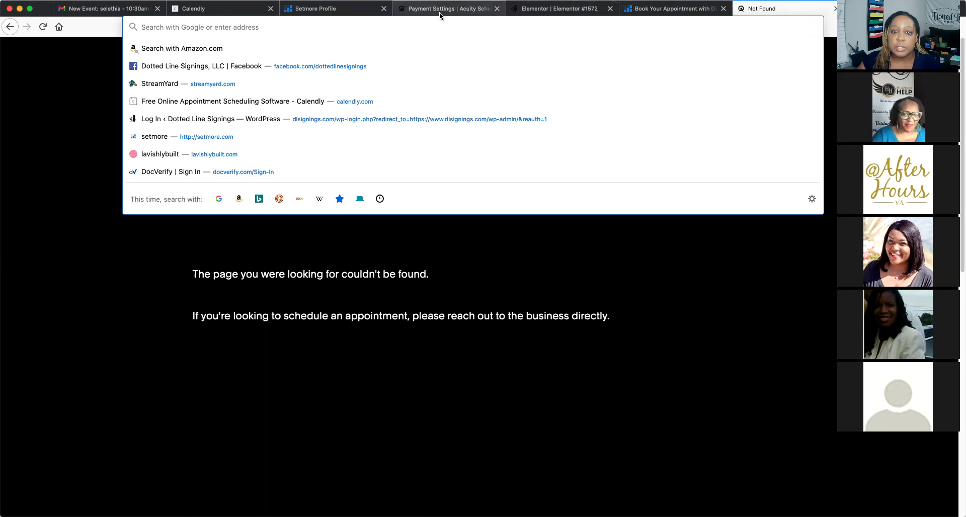
Return to Acuity's Payment Settings and review the Stripe setup with its required $10 booking deposit
click(423, 14)
scroll(449, 250, down, 1)
scroll(448, 250, down, 1)
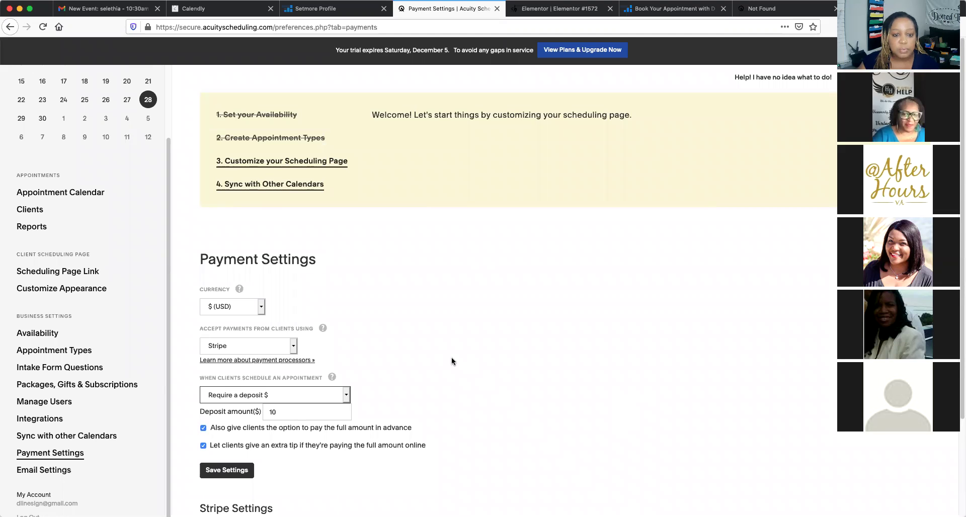
scroll(451, 360, down, 3)
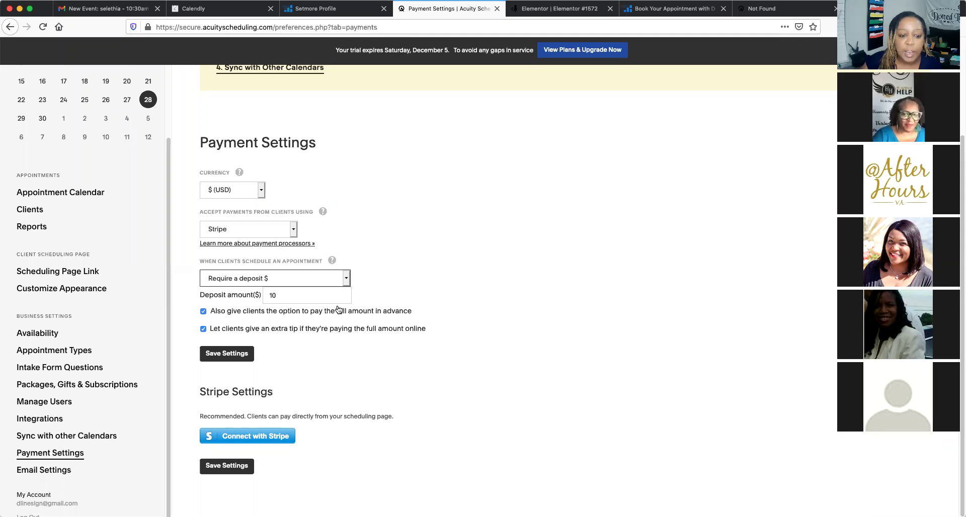
scroll(501, 320, up, 3)
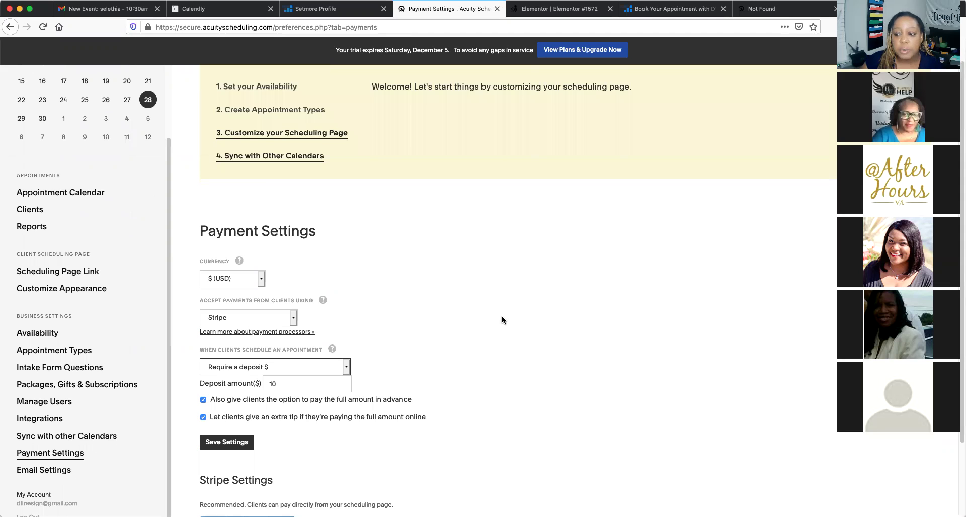
scroll(502, 319, down, 2)
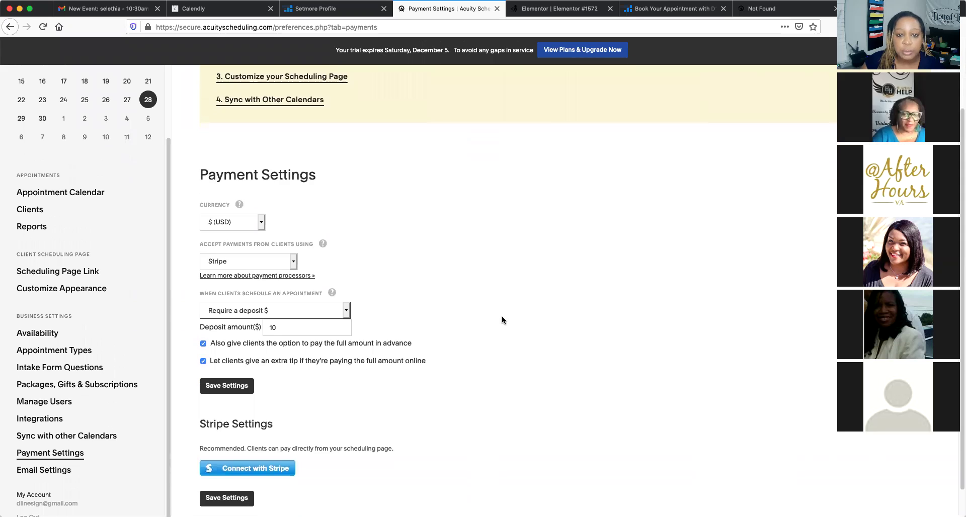
scroll(502, 320, down, 1)
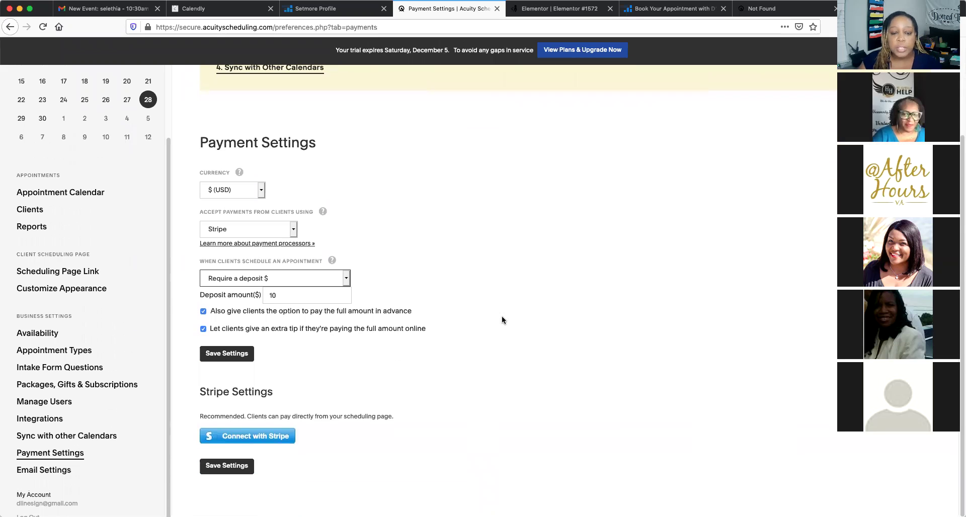